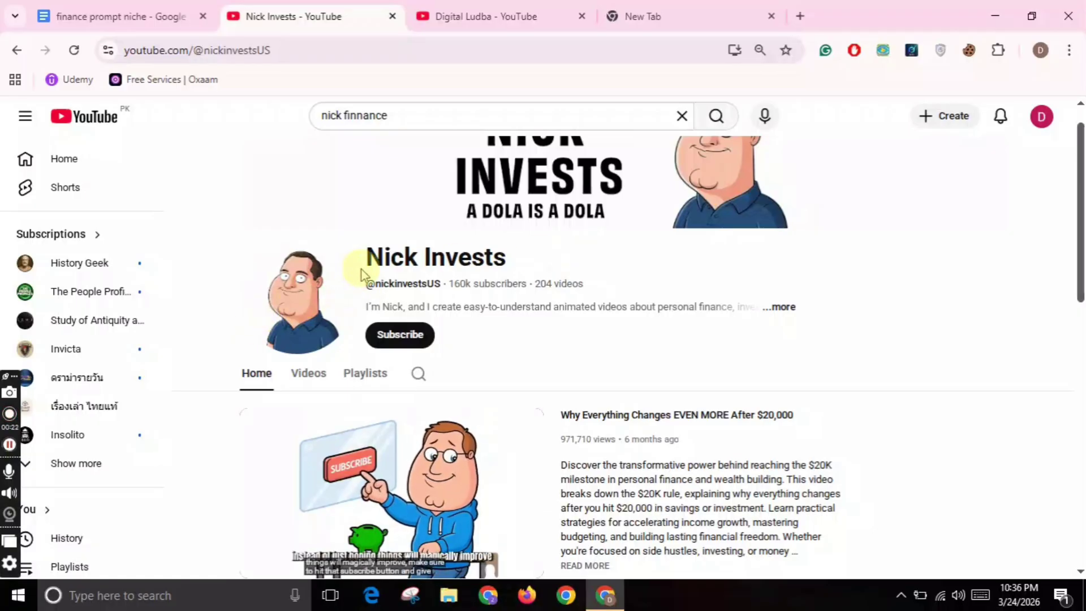
# Examine the latest videos and the channel name on the Nick Invests YouTube channel.
pyautogui.click(308, 372)
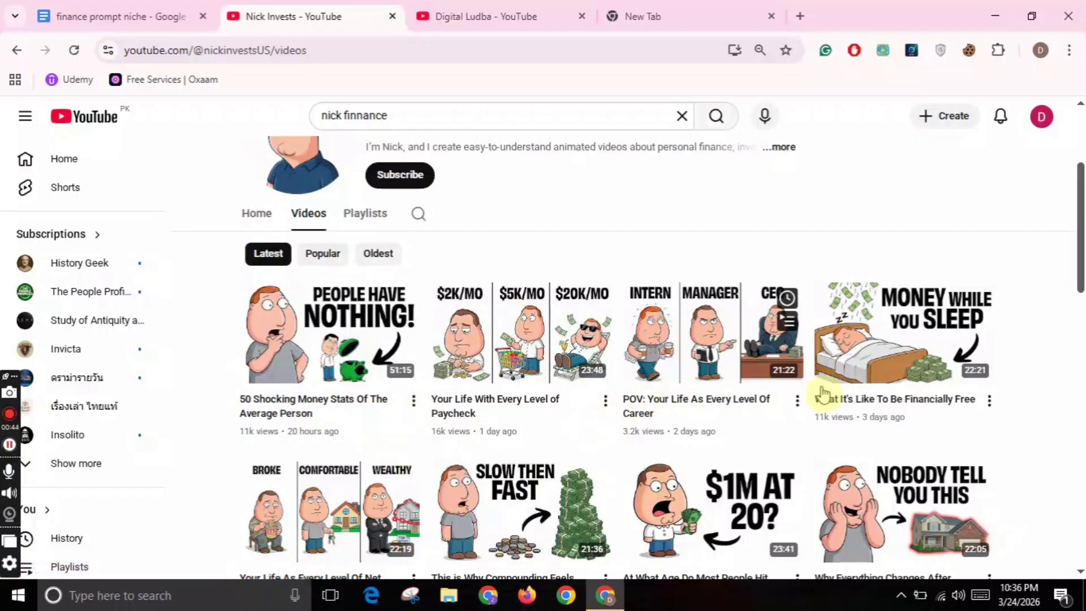
pyautogui.moveTo(1082, 251)
pyautogui.mouseDown()
pyautogui.moveTo(1080, 332)
pyautogui.moveTo(1081, 260)
pyautogui.mouseUp()
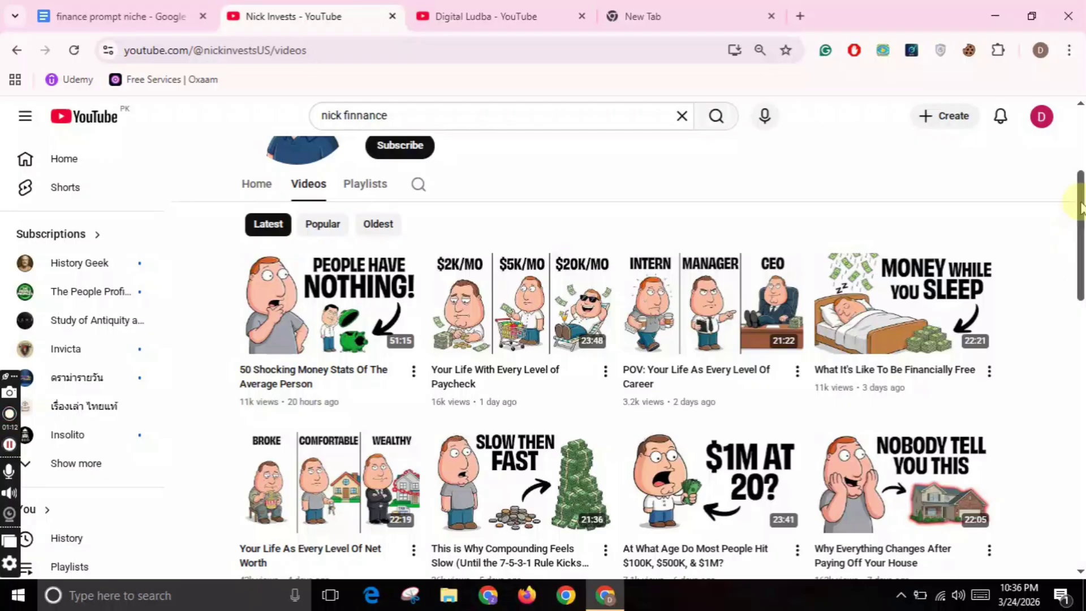
pyautogui.scroll(4, 1079, 186)
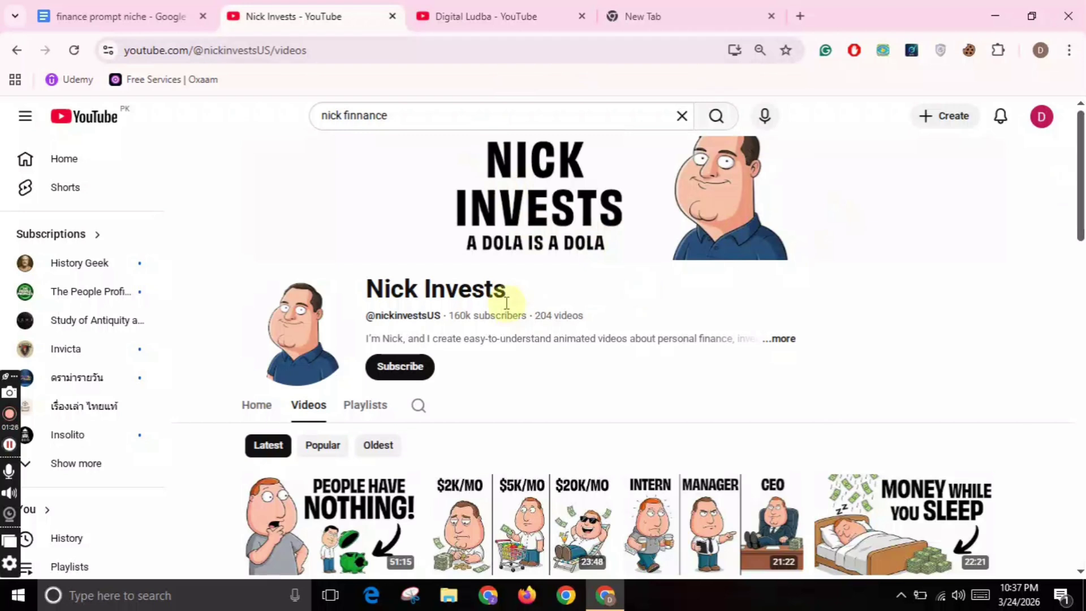
pyautogui.moveTo(506, 296); pyautogui.dragTo(346, 306)
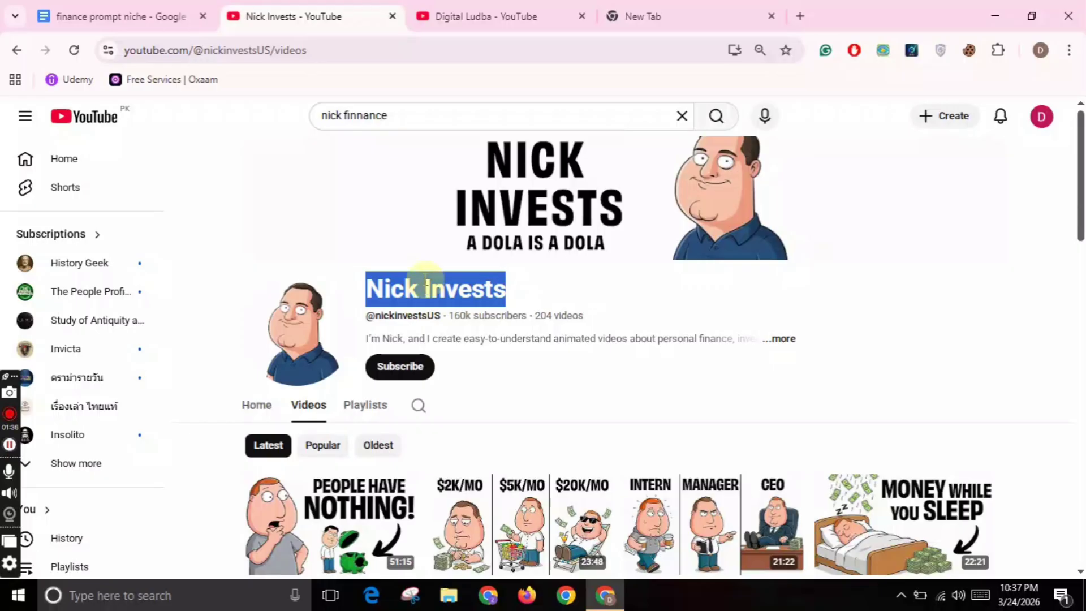
pyautogui.scroll(-3, 1081, 210)
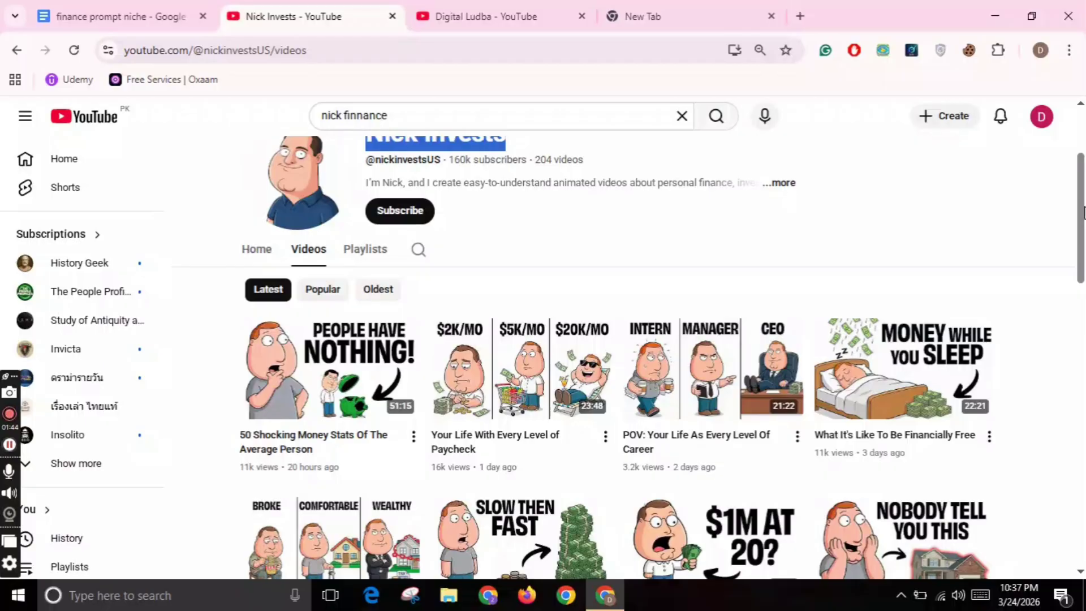
# Examine the social links in the Digital Ludba channel's full description and the community links in the finance prompt niche document.
pyautogui.click(590, 8)
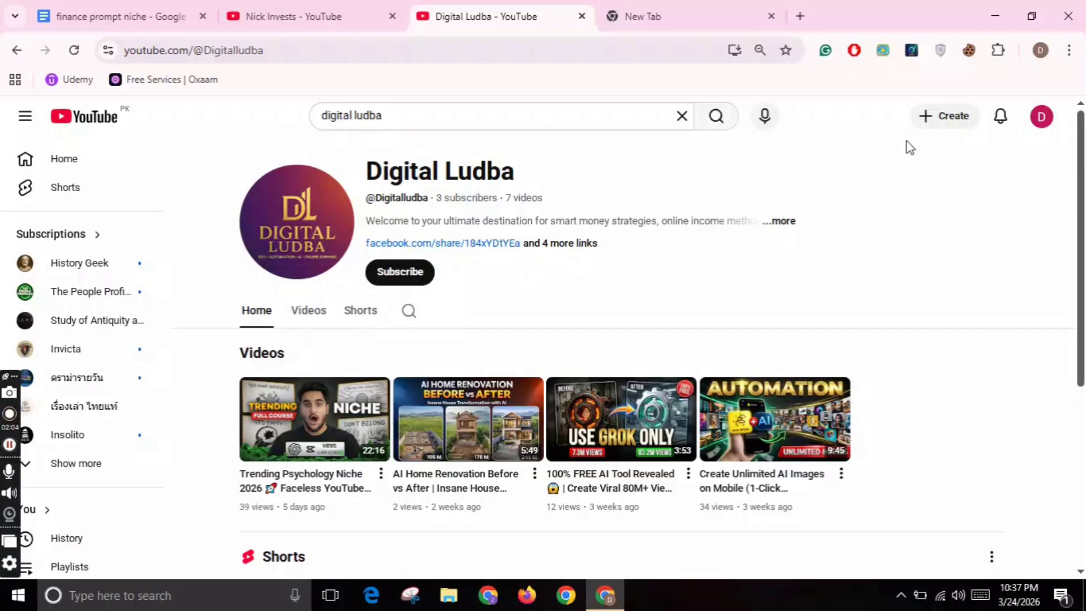
pyautogui.click(782, 221)
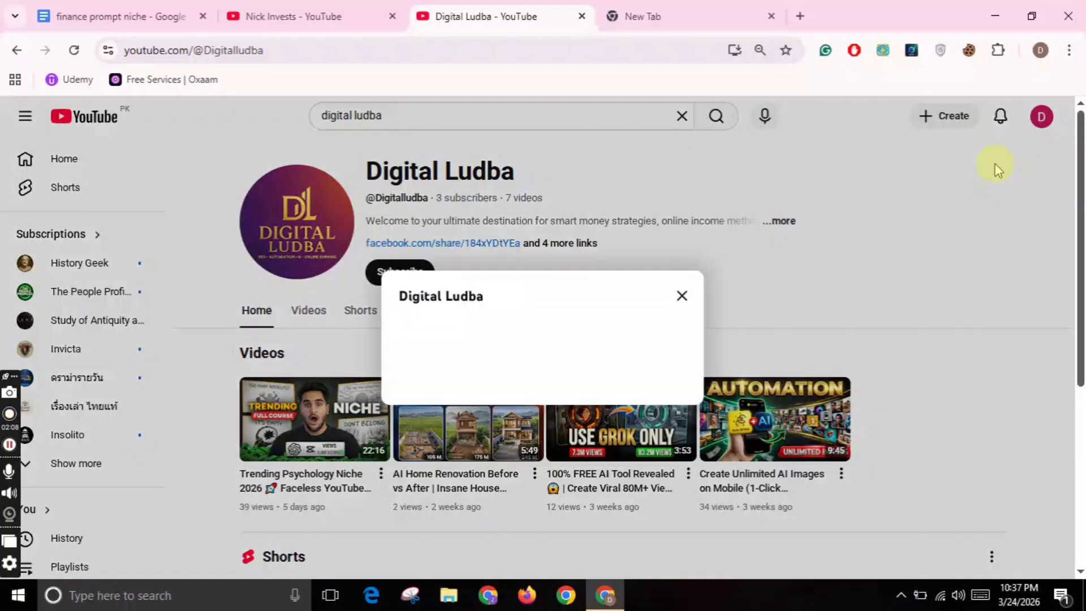
pyautogui.moveTo(739, 290); pyautogui.dragTo(728, 381)
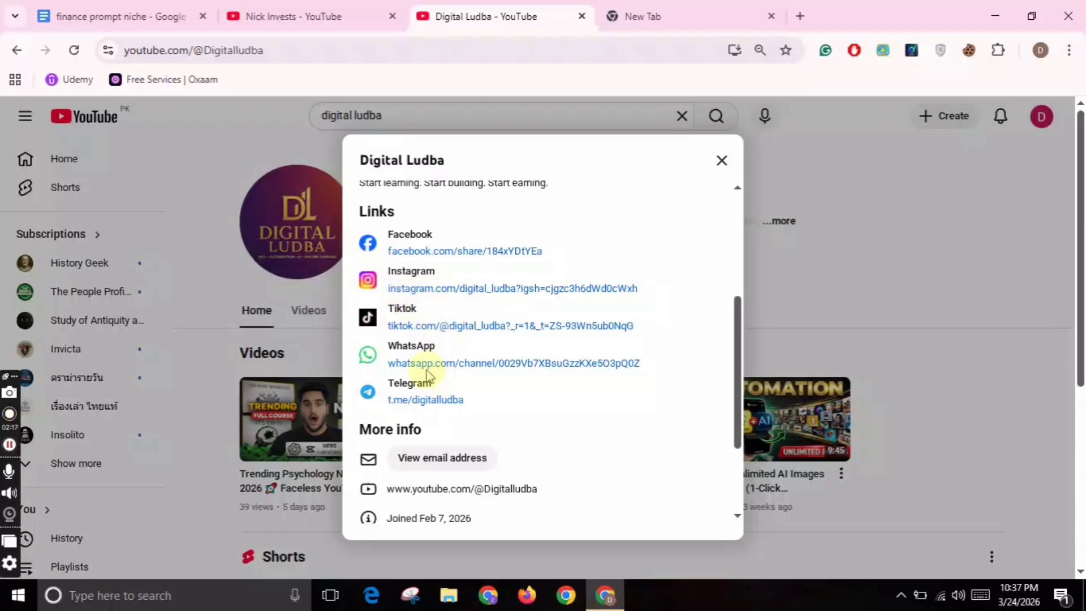
pyautogui.click(168, 12)
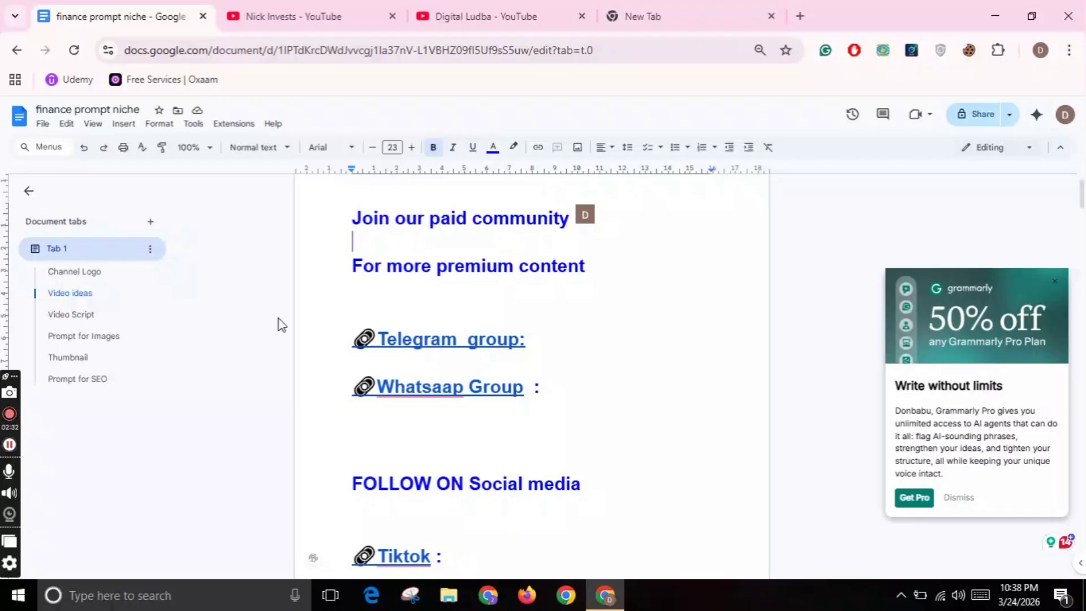
# Check the Nick Invests channel's video count, subscriber count and most popular videos.
pyautogui.click(291, 8)
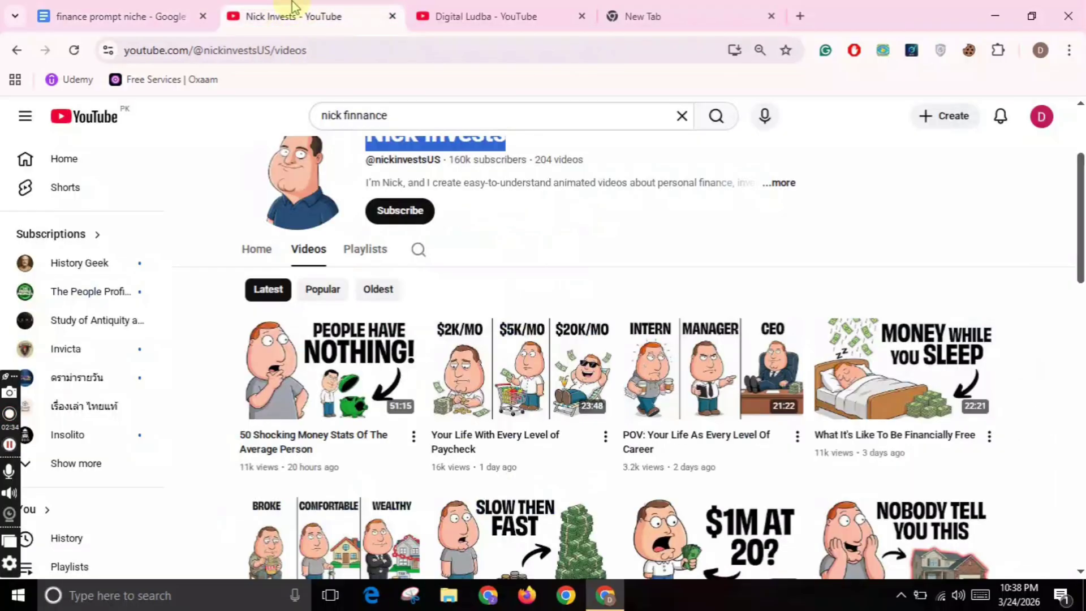
pyautogui.scroll(3, 1078, 170)
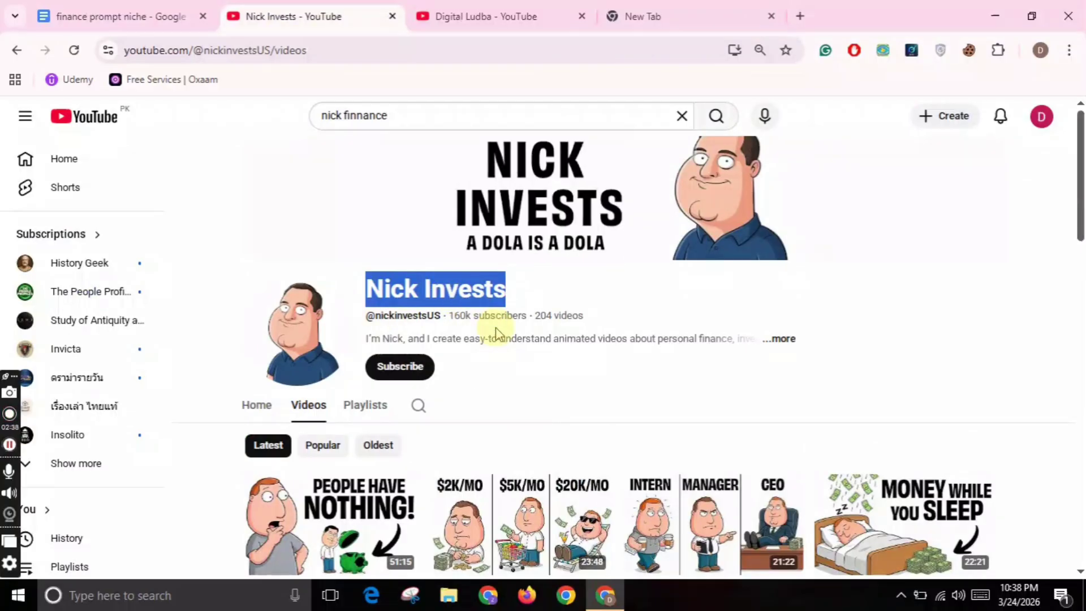
pyautogui.moveTo(533, 315); pyautogui.dragTo(583, 315)
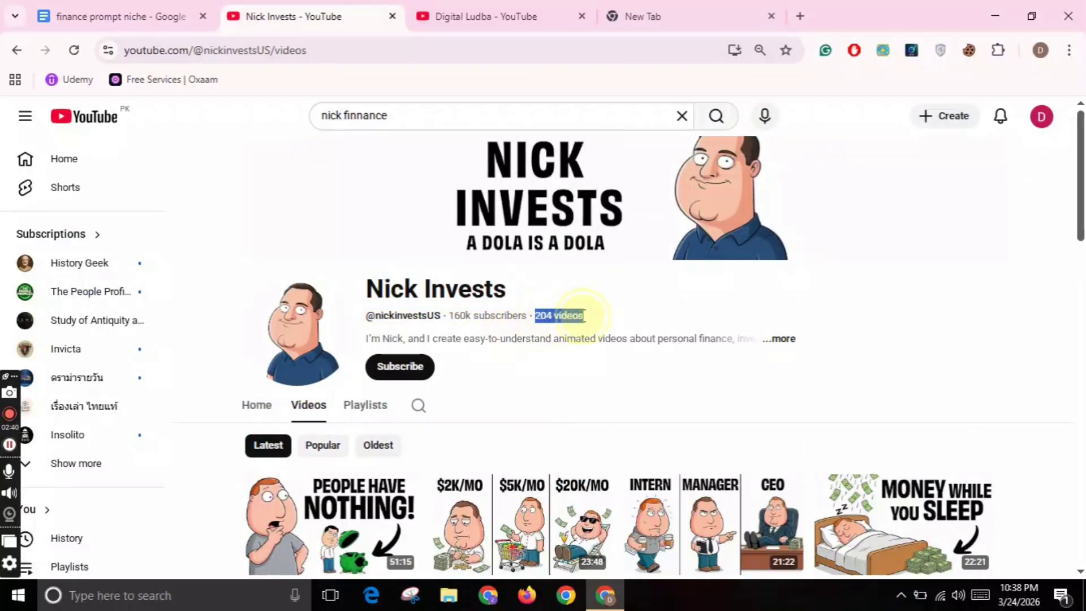
pyautogui.moveTo(449, 315); pyautogui.dragTo(471, 315)
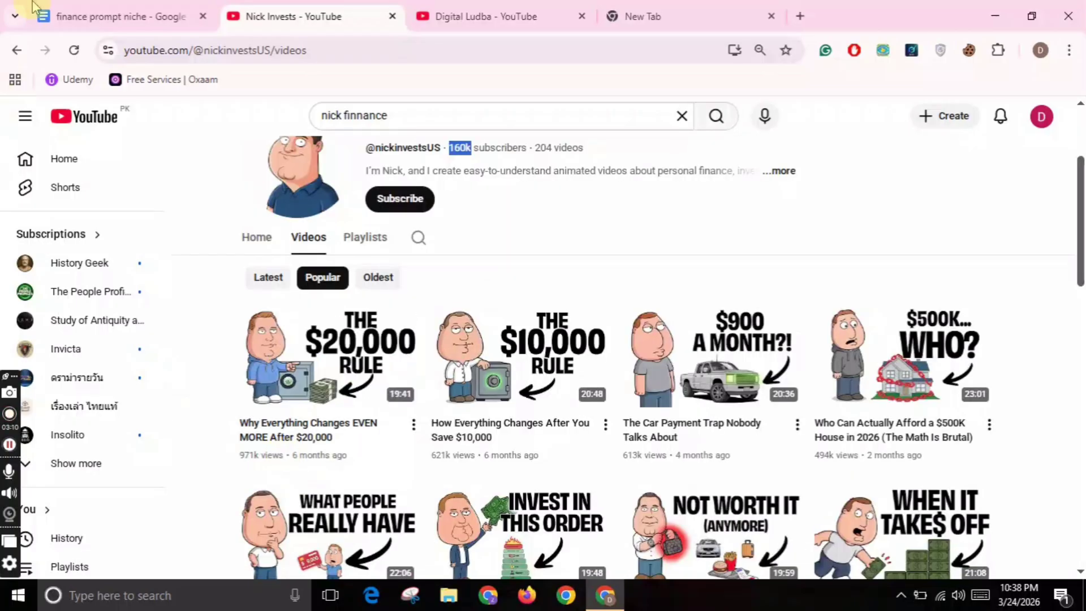
# Dismiss the Grammarly offer in the finance prompt niche document and copy the full text under "Prompt for channel Name".
pyautogui.click(113, 14)
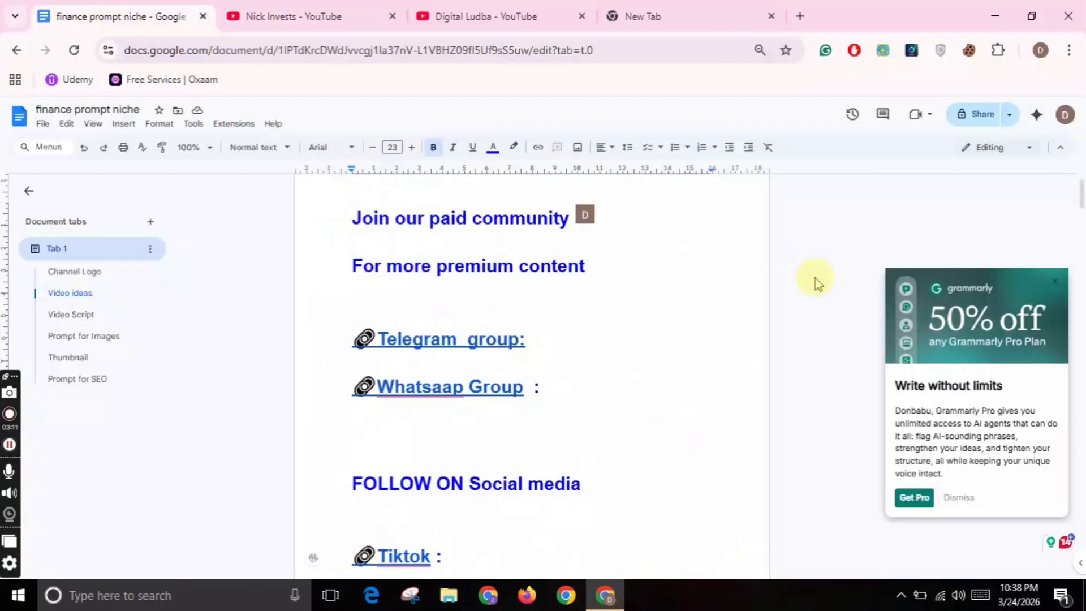
pyautogui.click(965, 507)
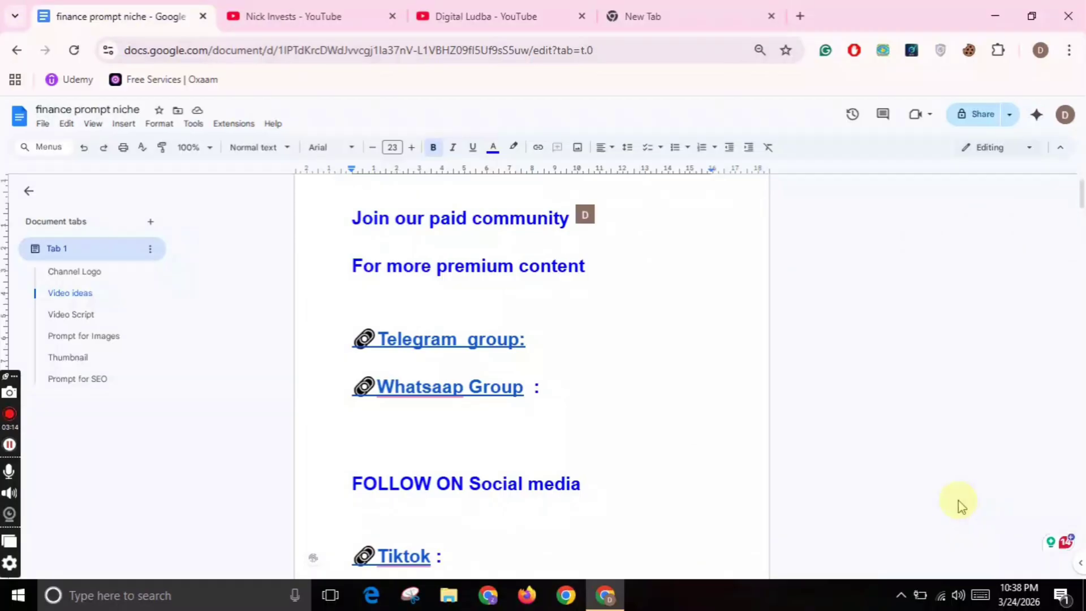
pyautogui.moveTo(1083, 195); pyautogui.dragTo(1082, 268)
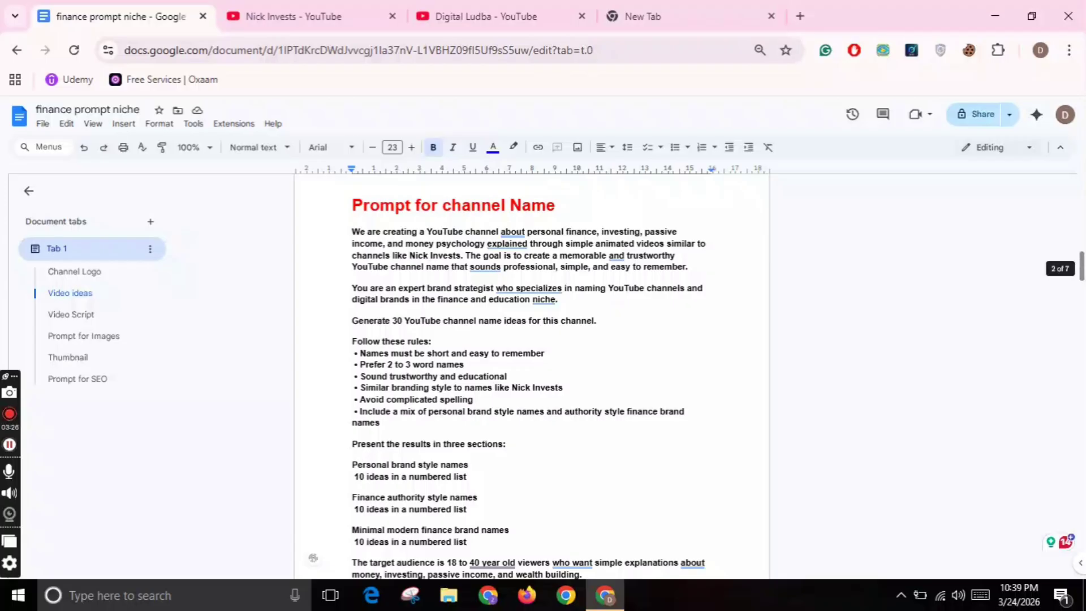
pyautogui.moveTo(352, 230); pyautogui.dragTo(608, 344)
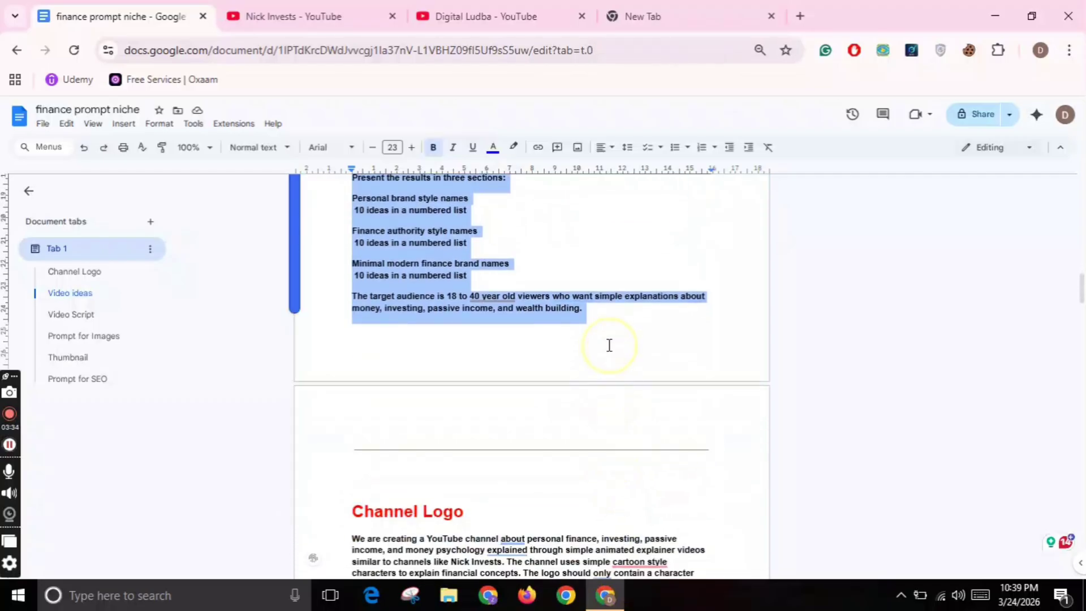
pyautogui.rightClick(491, 289)
pyautogui.click(515, 294)
# Open ChatGPT in the empty browser tab and postpone the scheduled Windows update by an hour.
pyautogui.click(736, 10)
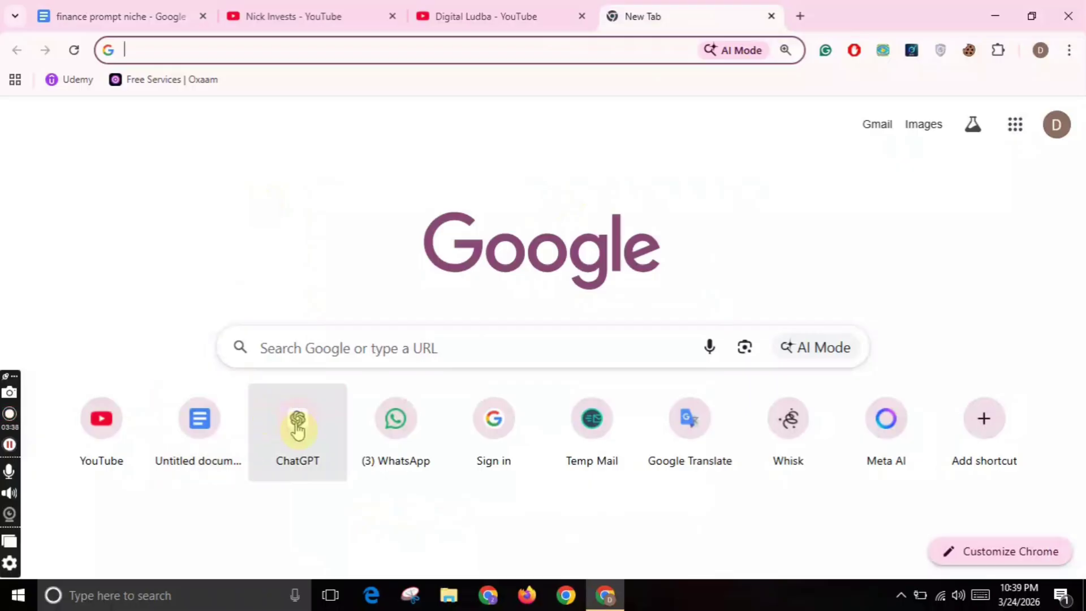
pyautogui.click(297, 429)
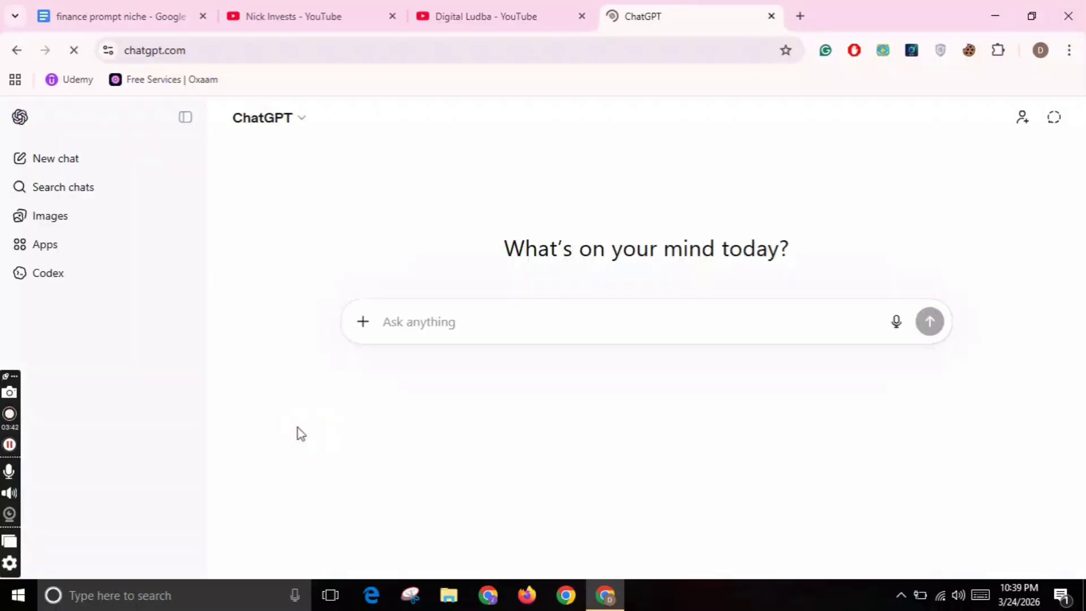
pyautogui.click(297, 434)
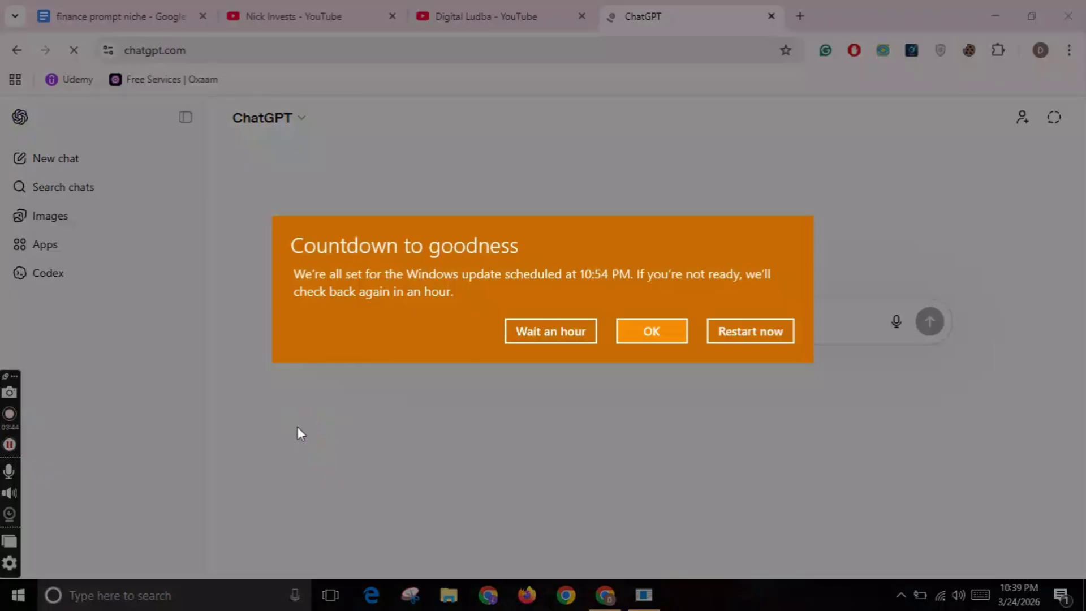
pyautogui.click(564, 331)
# Paste the copied channel name prompt into the ChatGPT message and submit it.
pyautogui.rightClick(452, 326)
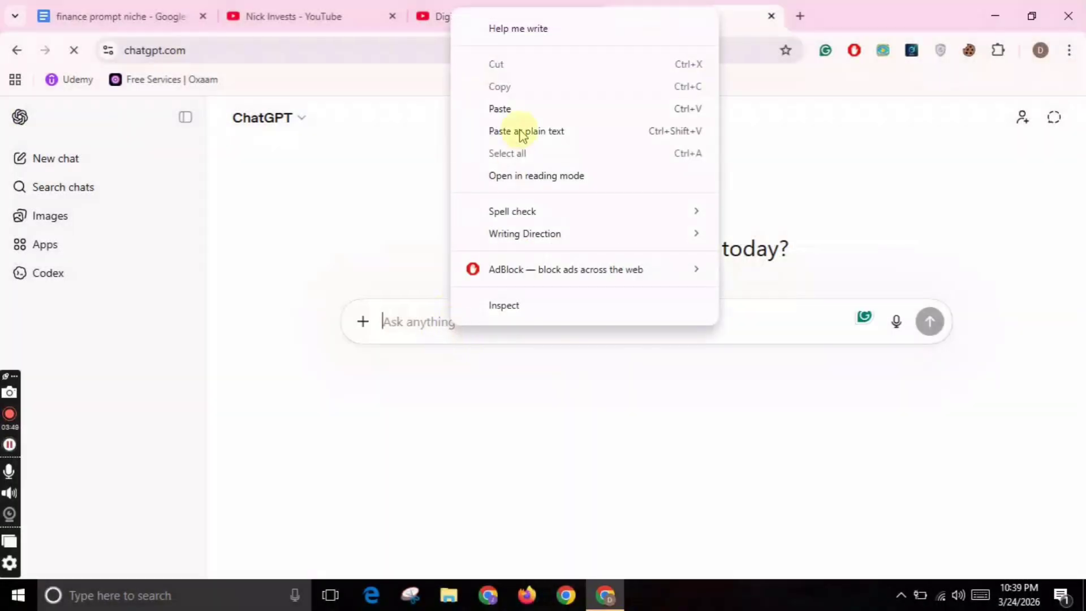
pyautogui.click(517, 108)
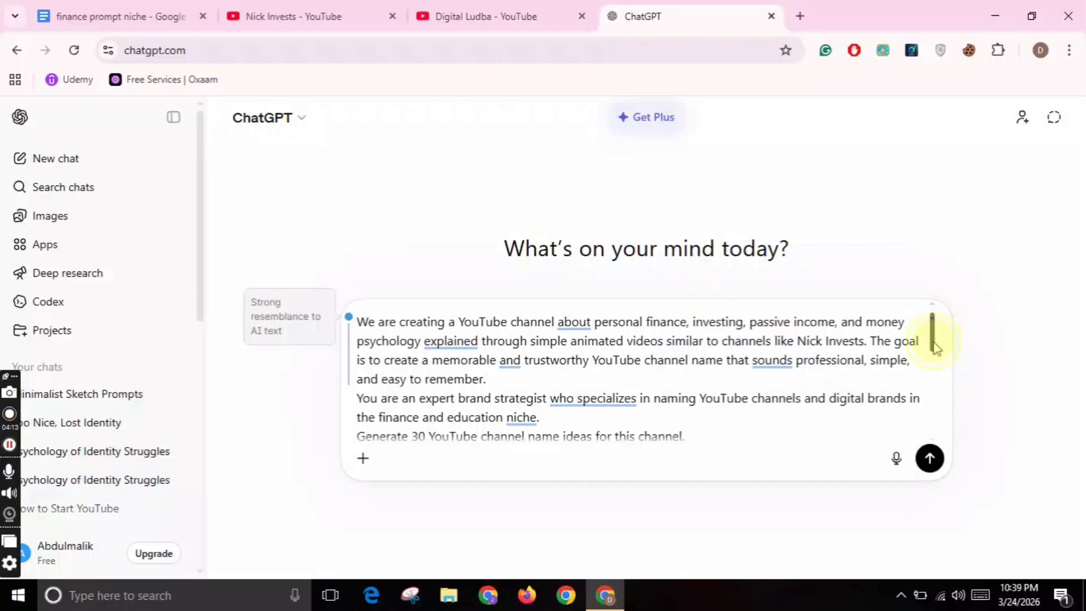
pyautogui.moveTo(933, 334); pyautogui.dragTo(959, 311)
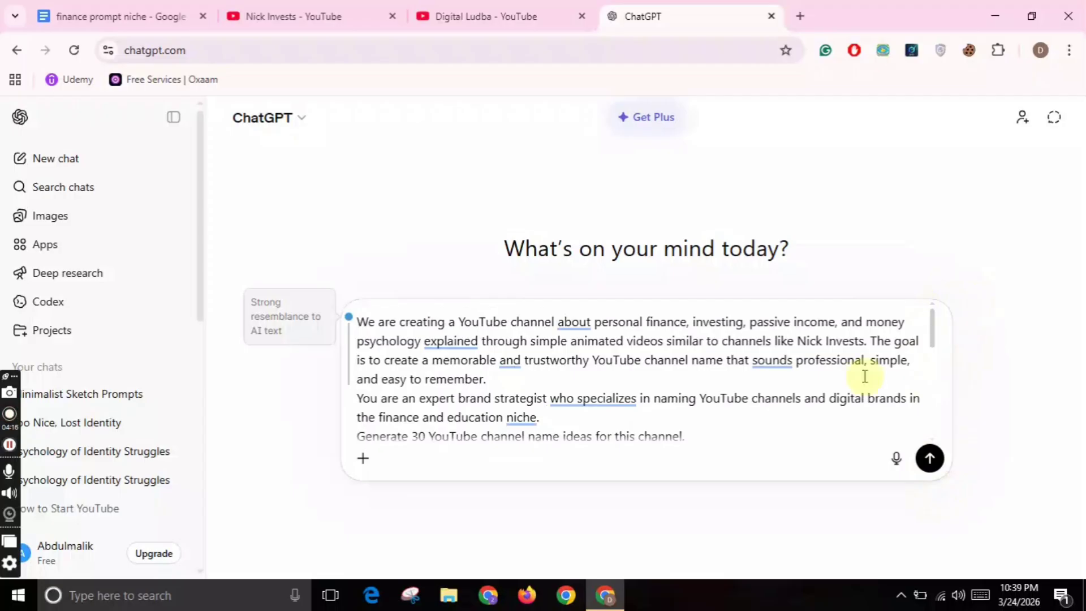
pyautogui.click(930, 465)
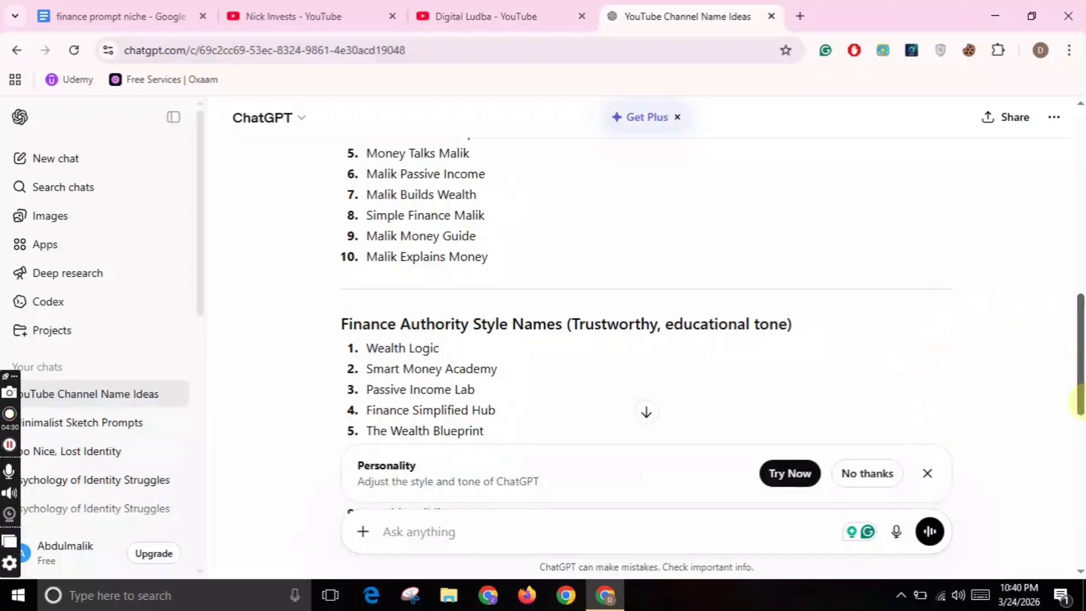
# Dismiss the Personality suggestion, review the generated channel names and highlight "The Finance Classroom" among the finance authority names.
pyautogui.click(927, 473)
pyautogui.moveTo(1077, 367); pyautogui.dragTo(1077, 324)
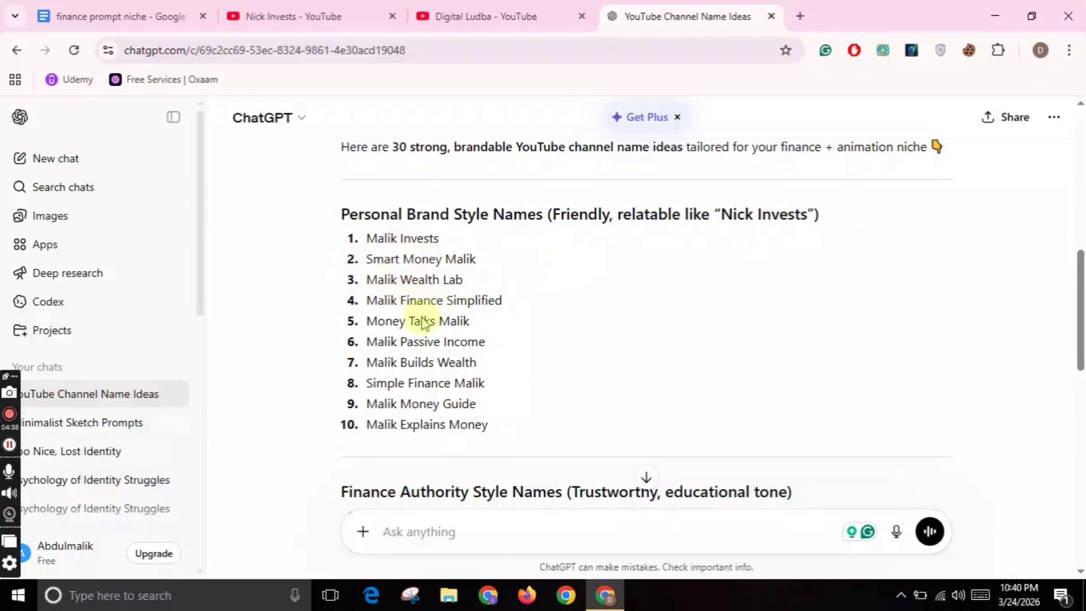
pyautogui.moveTo(1079, 339); pyautogui.dragTo(1079, 302)
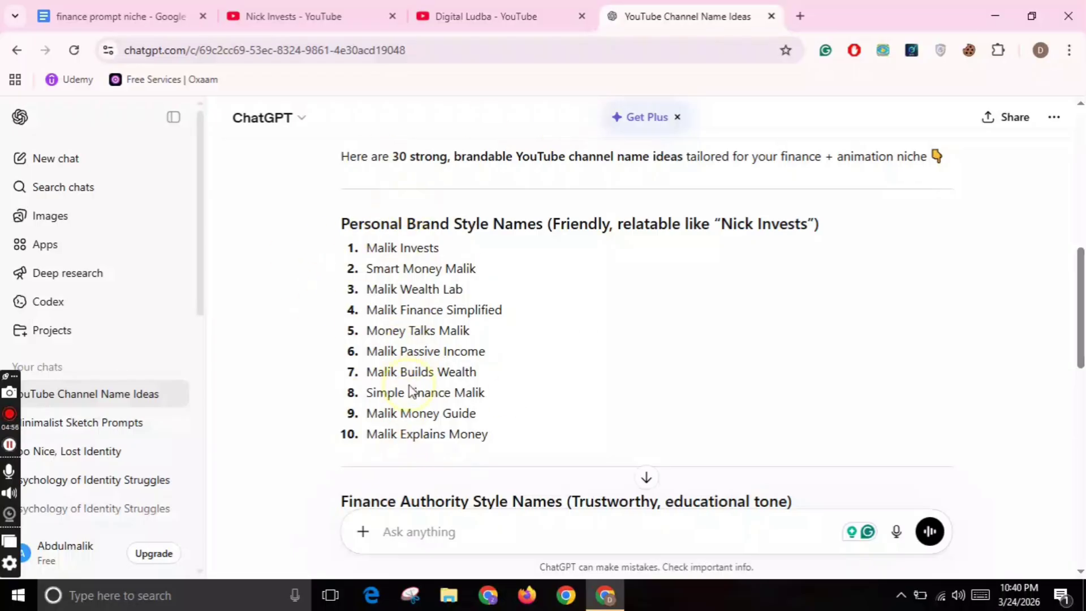
pyautogui.scroll(-5, 1077, 317)
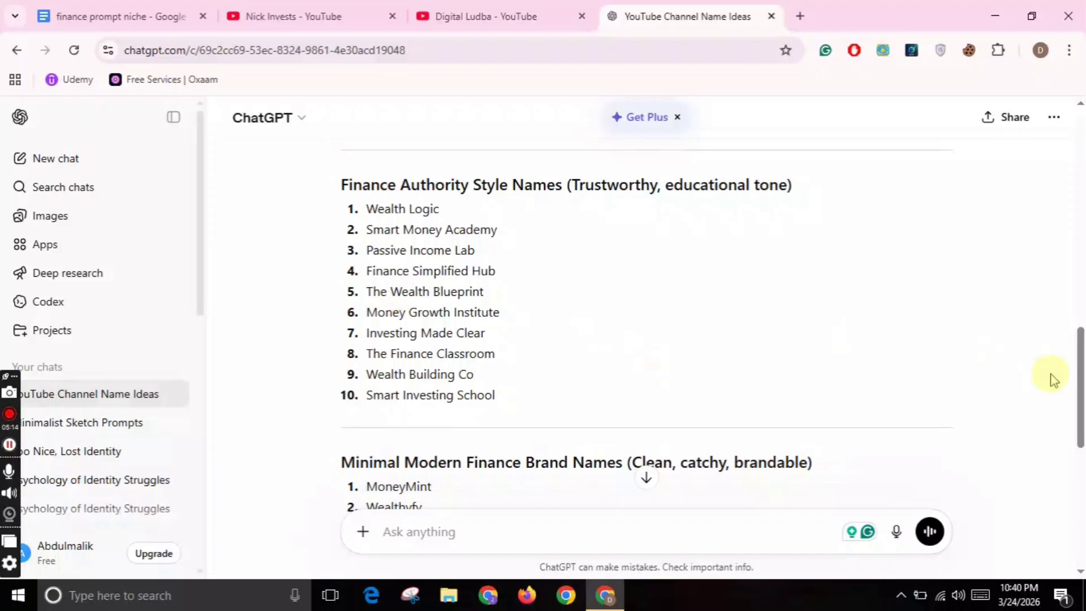
pyautogui.scroll(-1, 1049, 376)
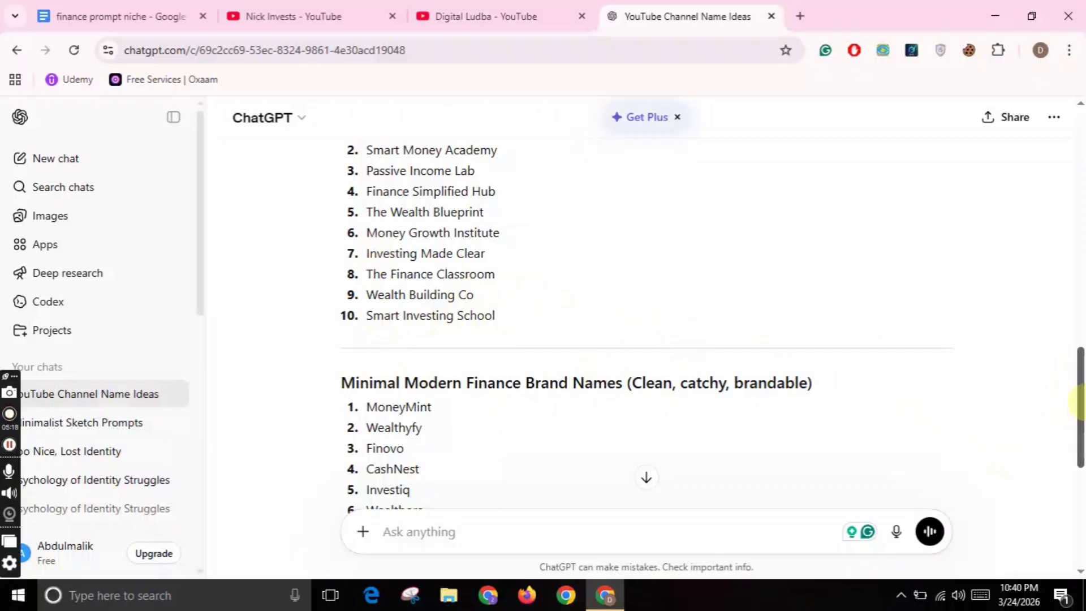
pyautogui.moveTo(513, 281); pyautogui.dragTo(368, 275)
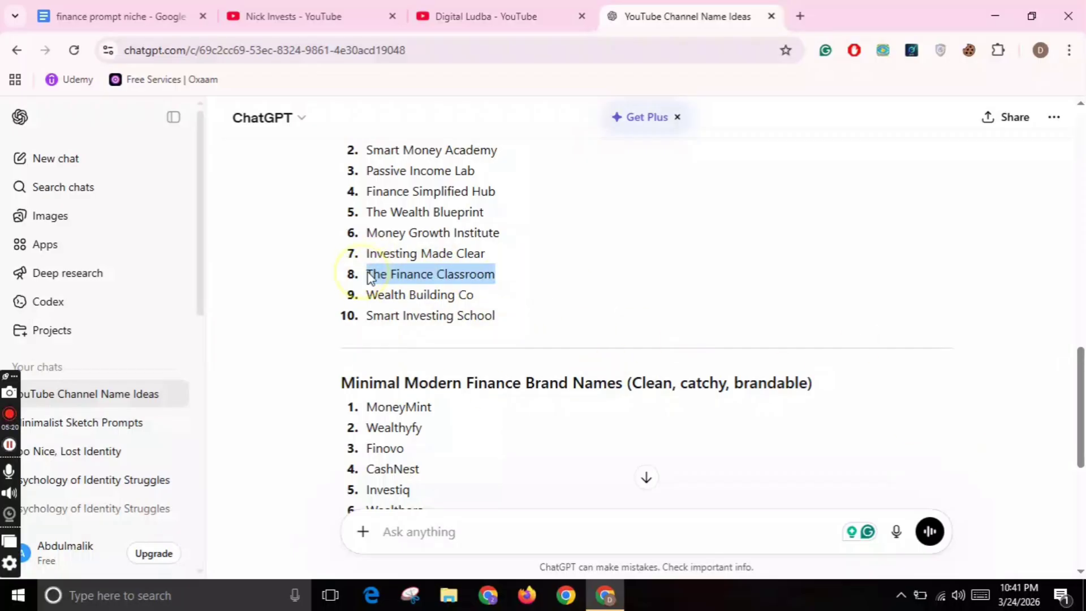
pyautogui.rightClick(377, 276)
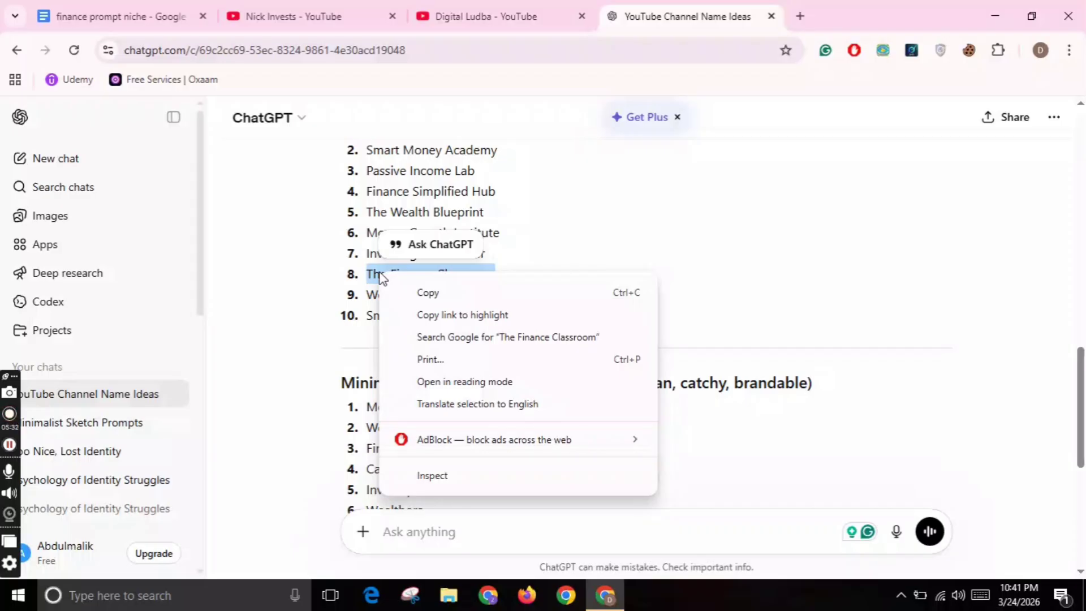
# Copy the full Channel Logo prompt from the finance prompt niche document and return to the ChatGPT conversation.
pyautogui.click(300, 8)
pyautogui.click(294, 15)
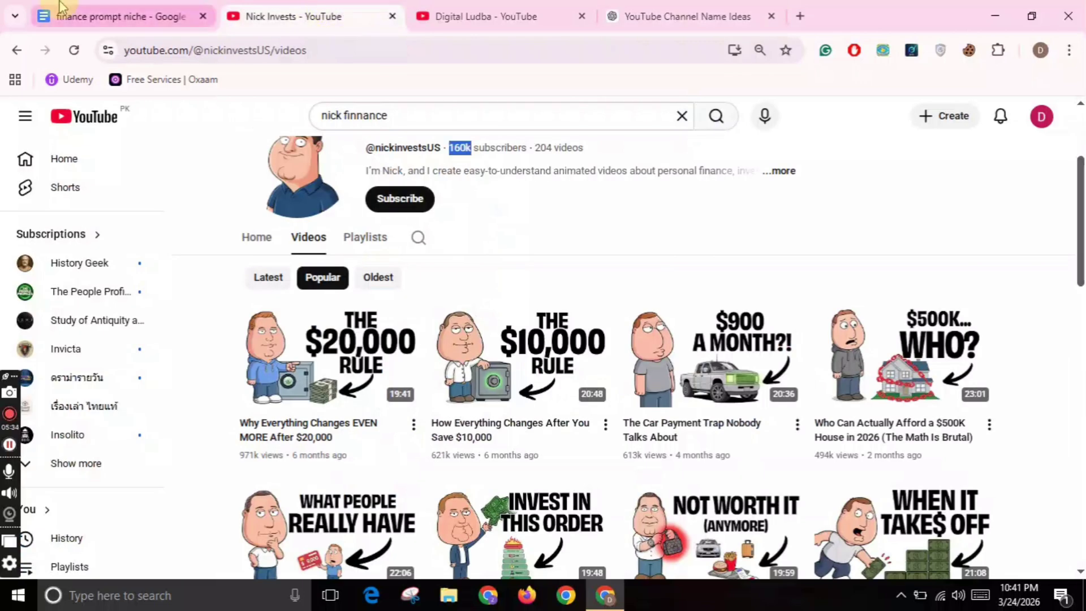
pyautogui.click(119, 16)
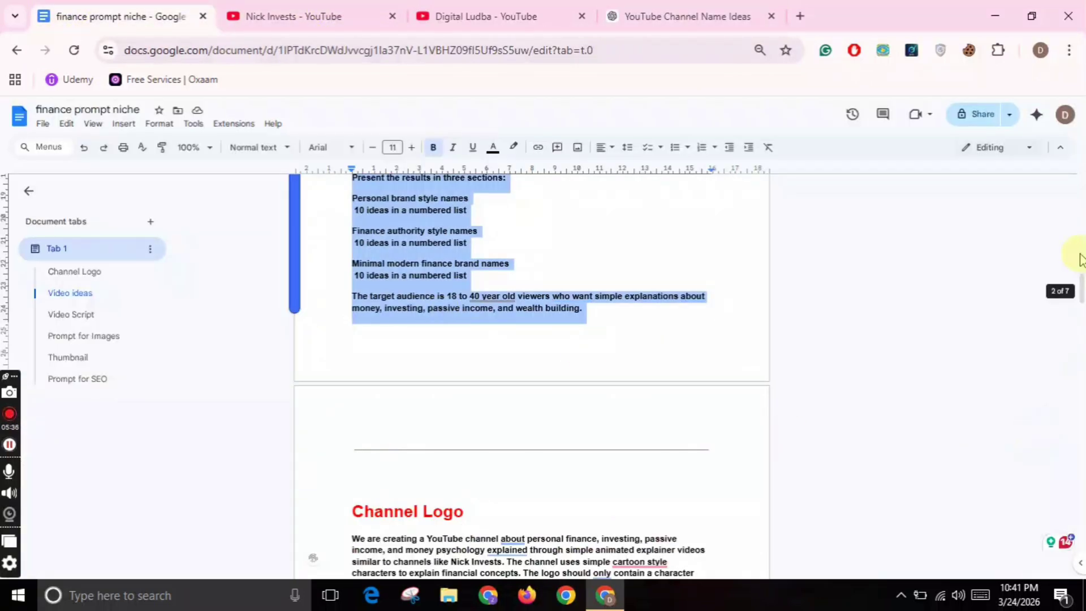
pyautogui.scroll(-4, 1076, 292)
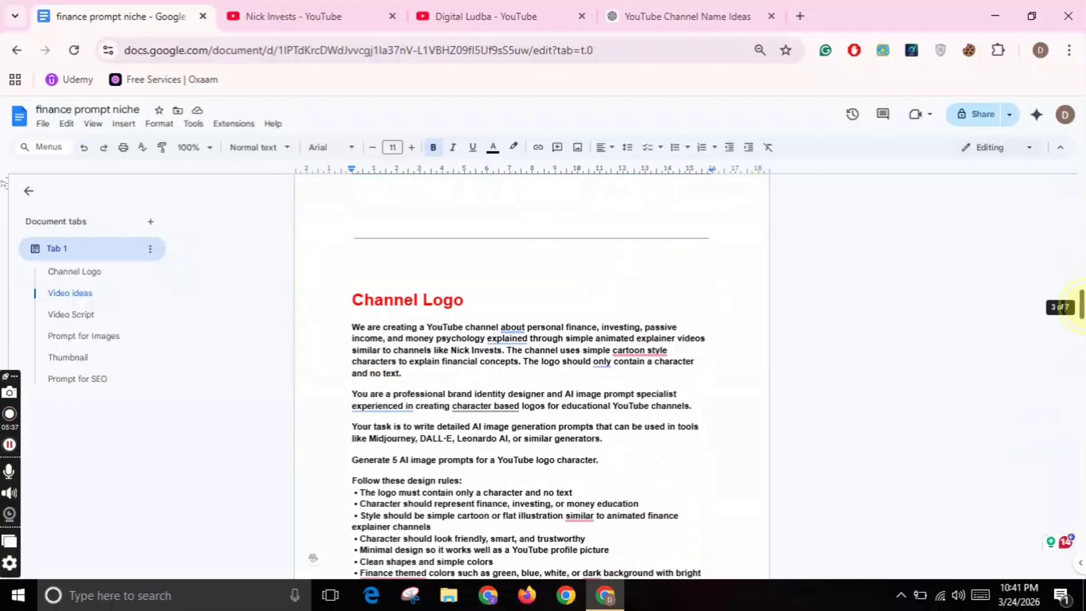
pyautogui.tripleClick(353, 326)
pyautogui.moveTo(433, 417); pyautogui.dragTo(524, 289)
pyautogui.rightClick(408, 240)
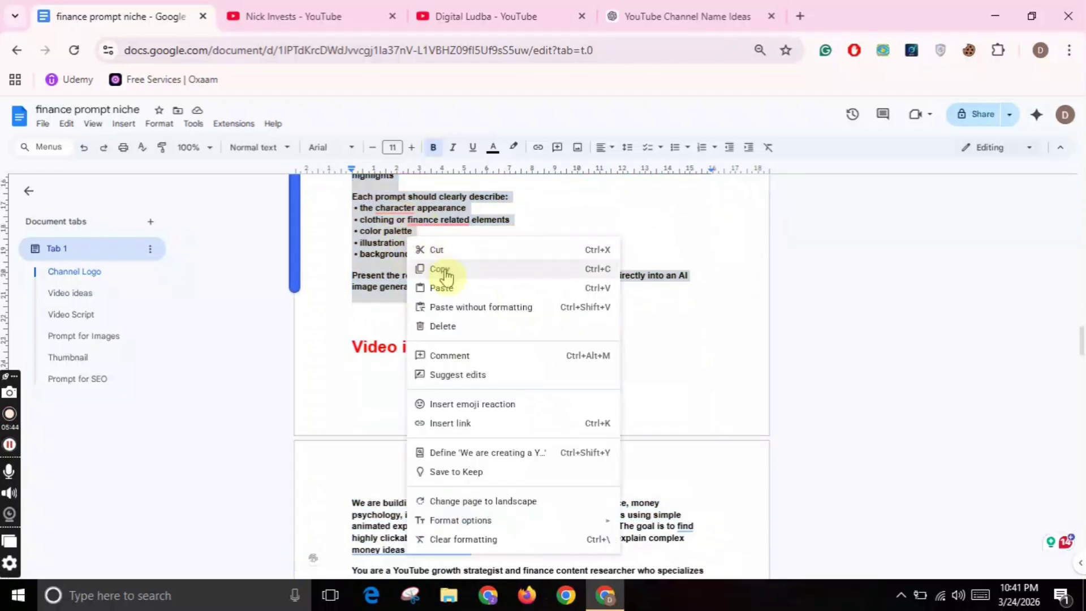
pyautogui.click(445, 269)
pyautogui.click(688, 14)
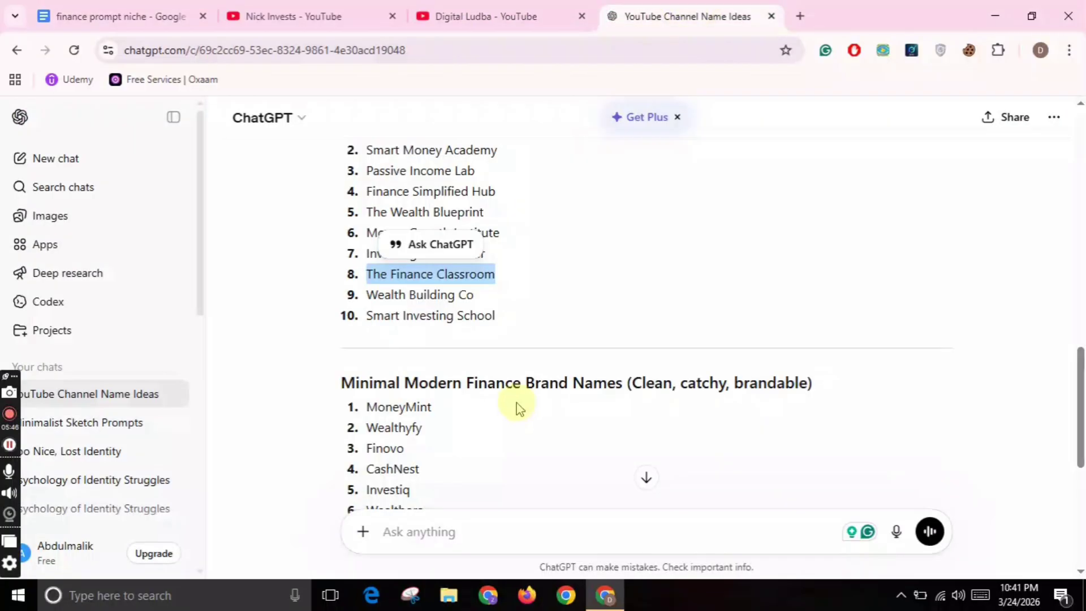
# Paste the copied Channel Logo prompt into the ChatGPT message and submit it.
pyautogui.rightClick(430, 536)
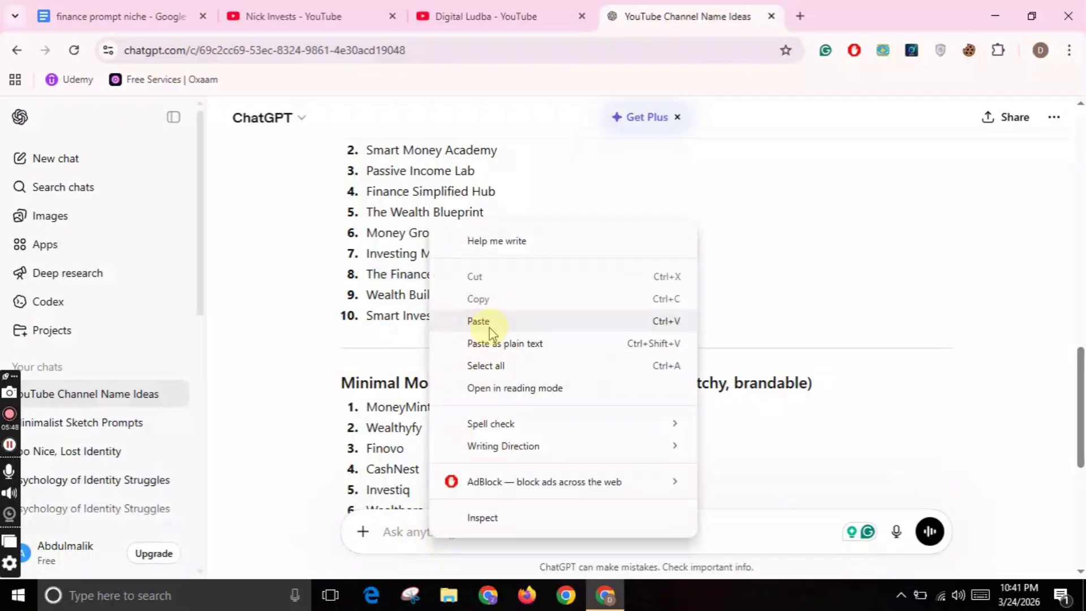
pyautogui.click(490, 323)
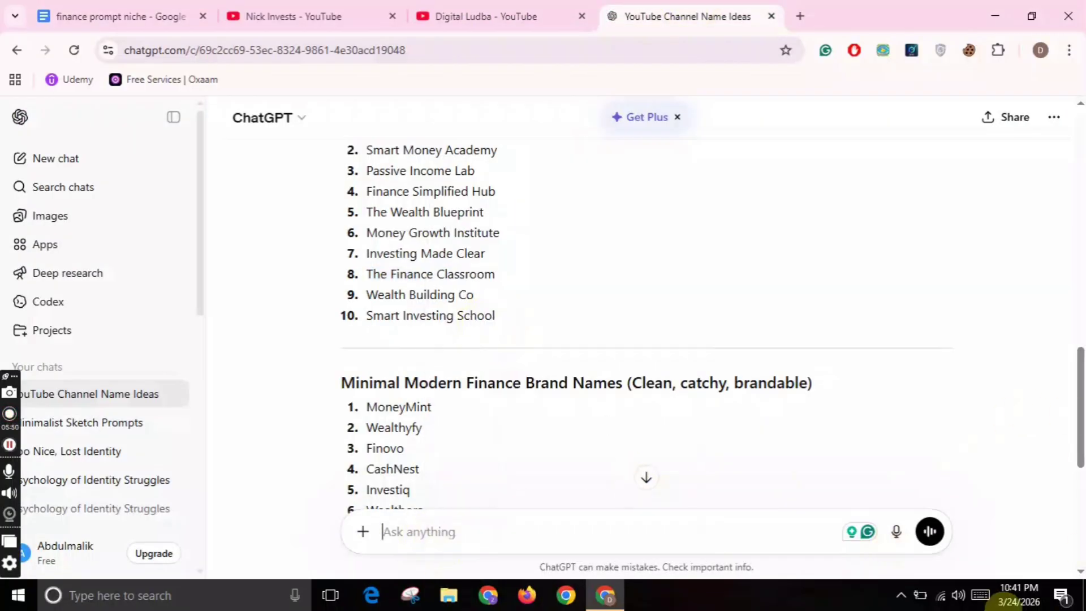
pyautogui.hotkey('ctrl', 'v')
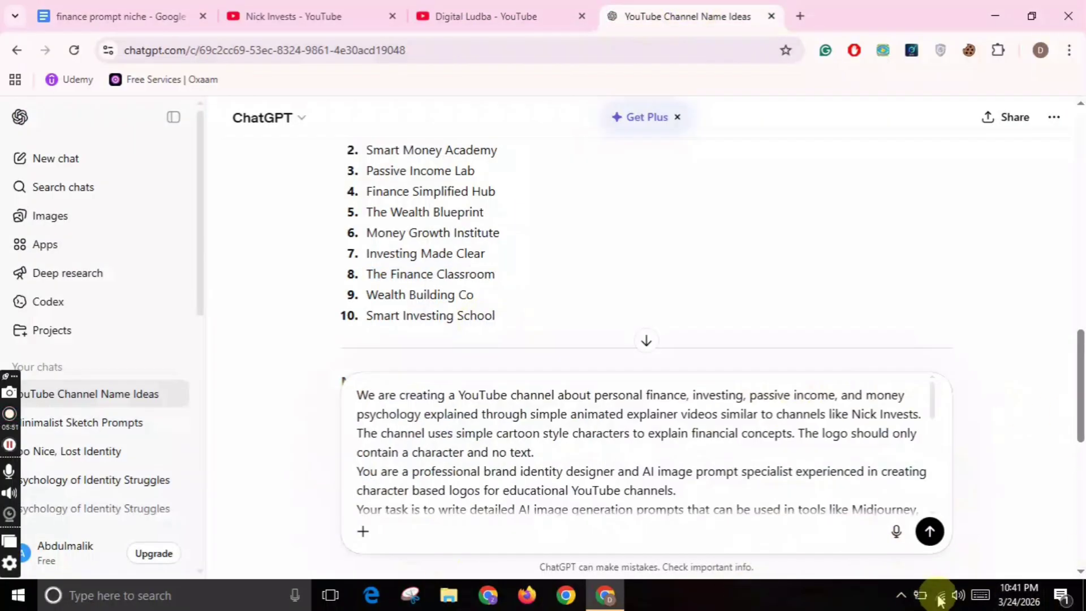
pyautogui.click(936, 532)
pyautogui.click(929, 531)
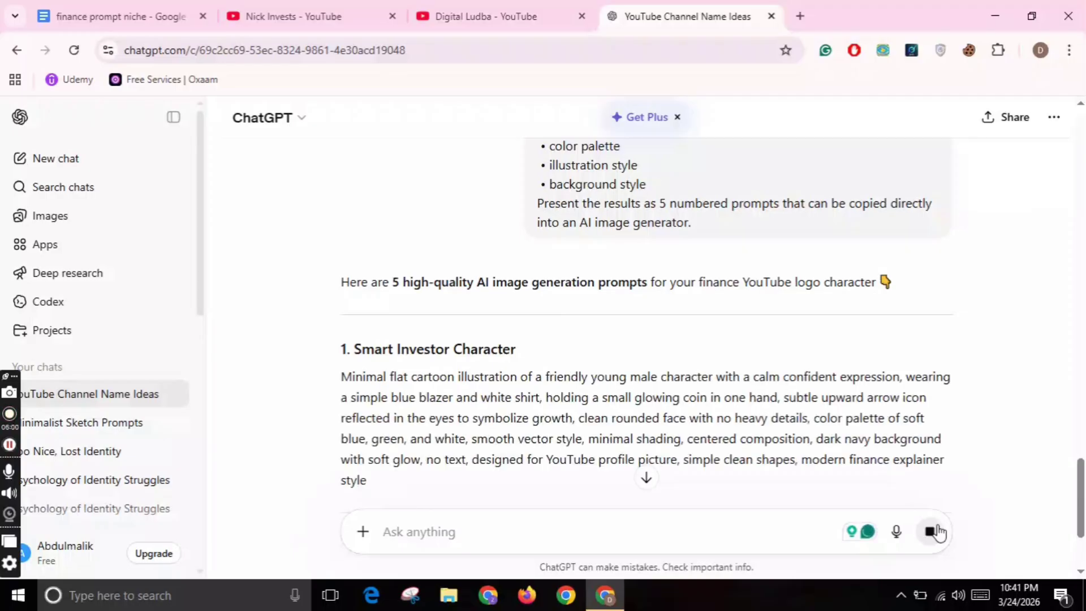
# Look at the Nick Invests channel's profile picture on YouTube, then review the generated logo character prompts in ChatGPT.
pyautogui.click(350, 16)
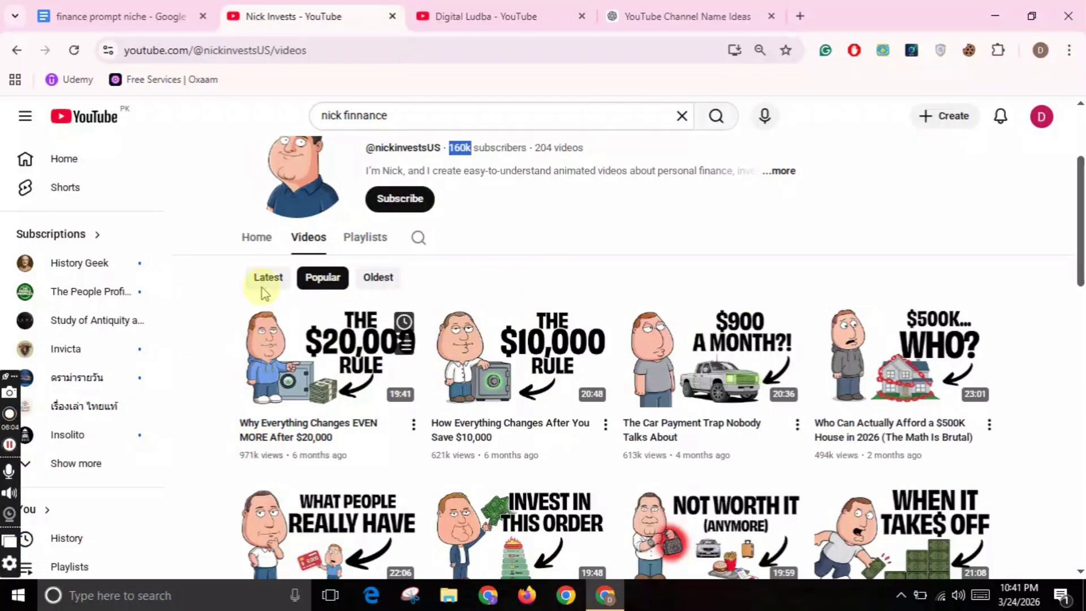
pyautogui.moveTo(1081, 213); pyautogui.dragTo(1073, 158)
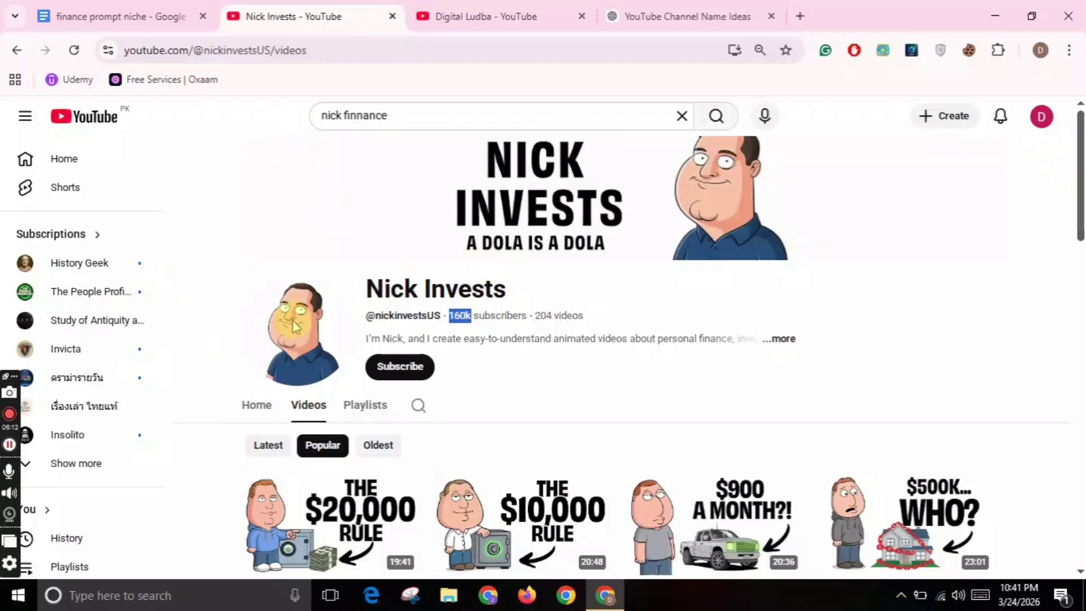
pyautogui.click(624, 14)
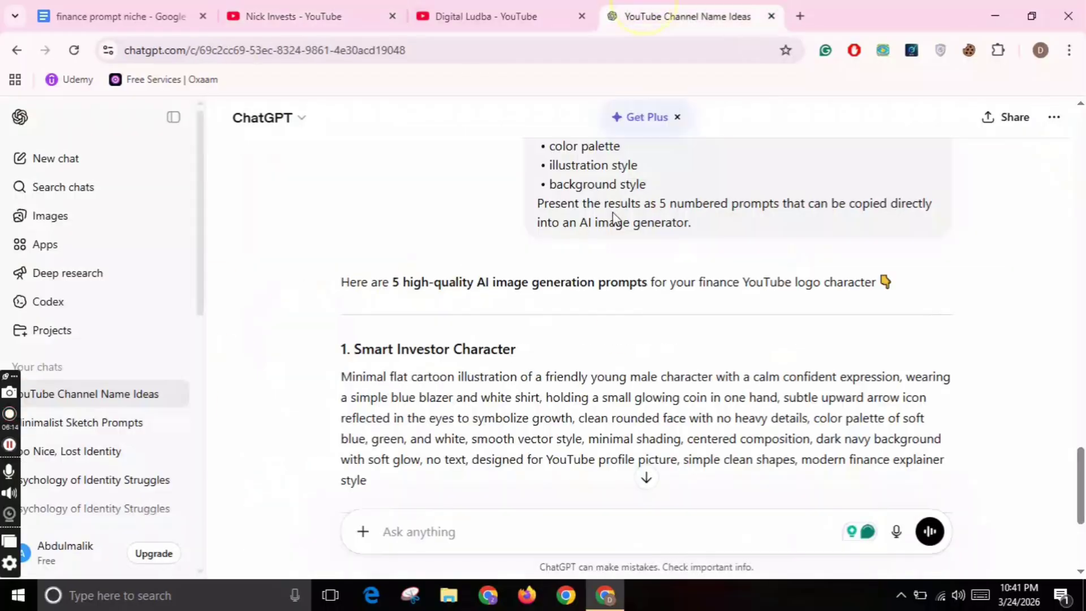
pyautogui.click(1083, 369)
pyautogui.moveTo(1081, 354); pyautogui.dragTo(1080, 400)
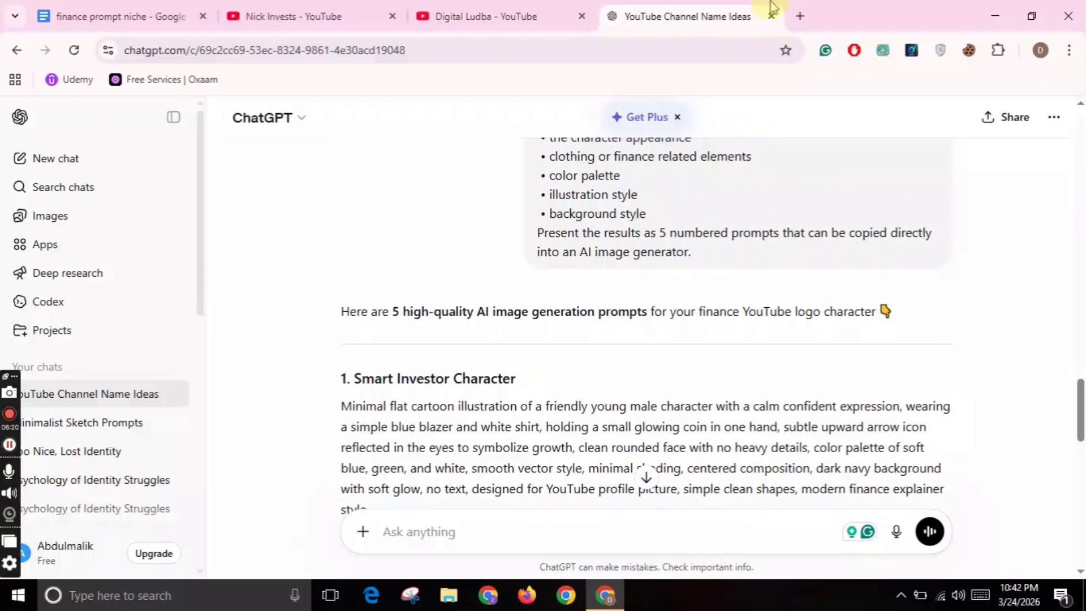
# Search for "wisk ai" in a new browser tab, open Google Labs Whisk from the results and enter its image generation tool.
pyautogui.click(800, 17)
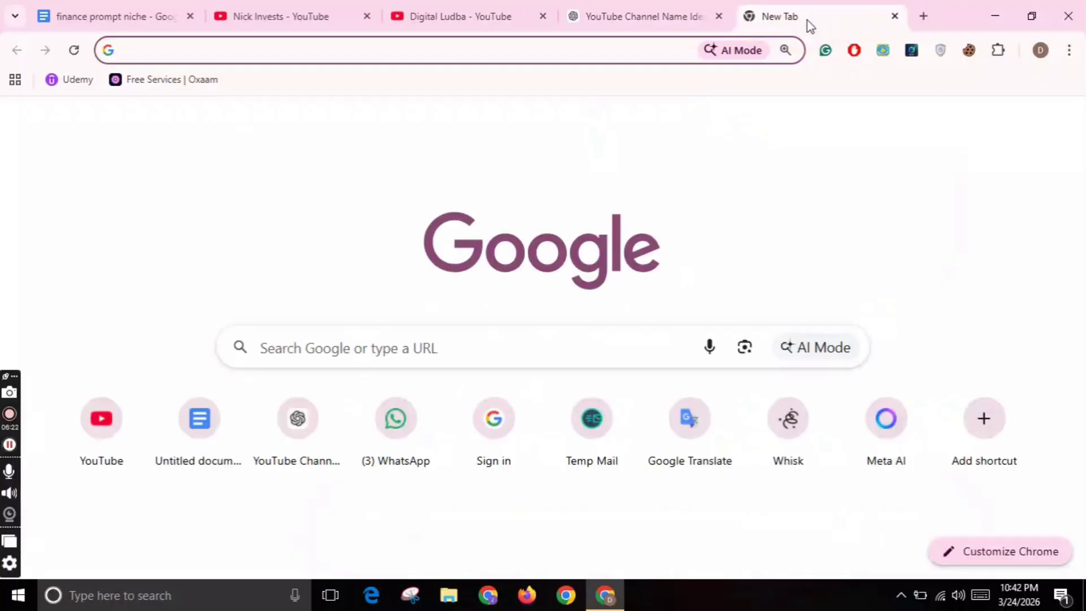
pyautogui.write('wis')
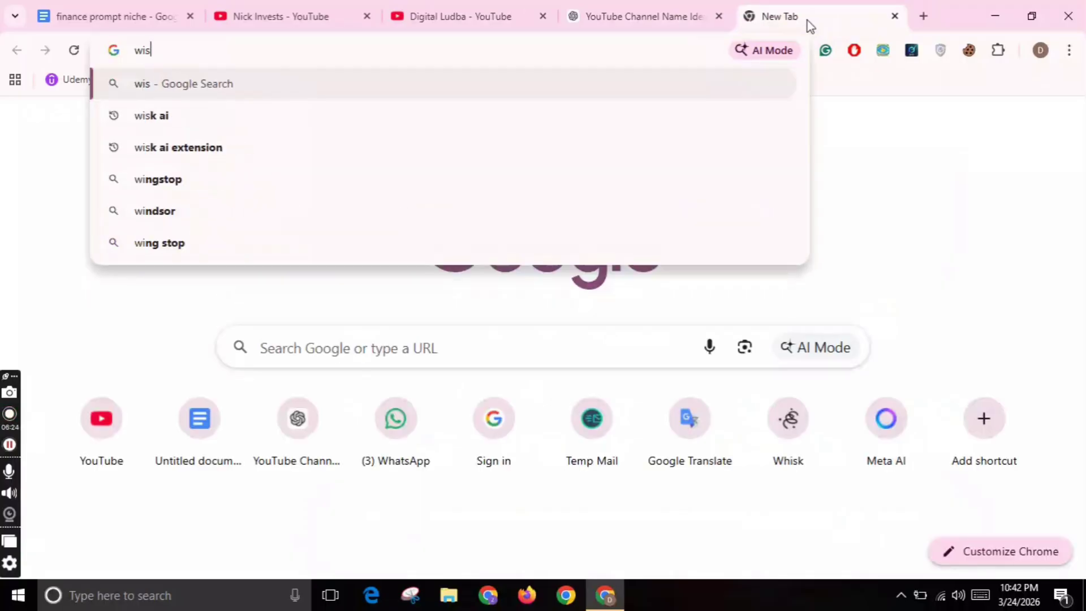
pyautogui.click(524, 113)
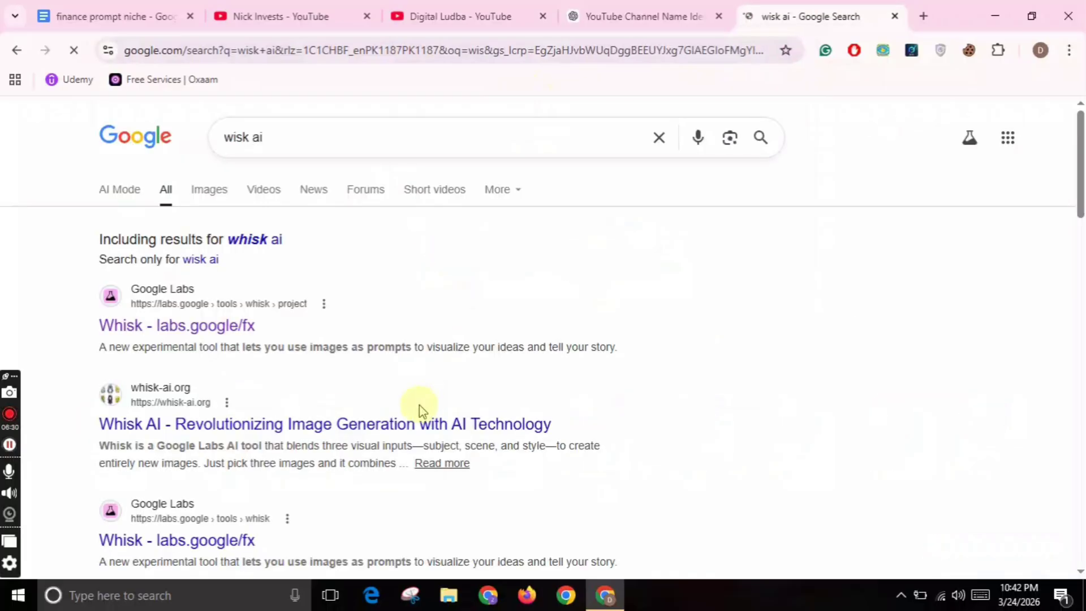
pyautogui.click(220, 327)
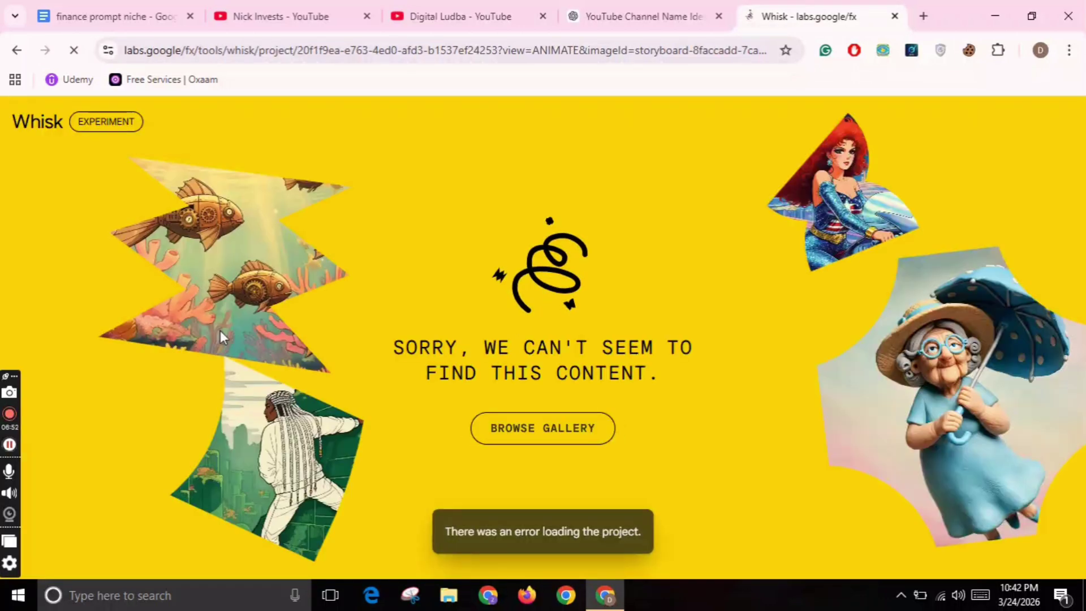
pyautogui.click(545, 433)
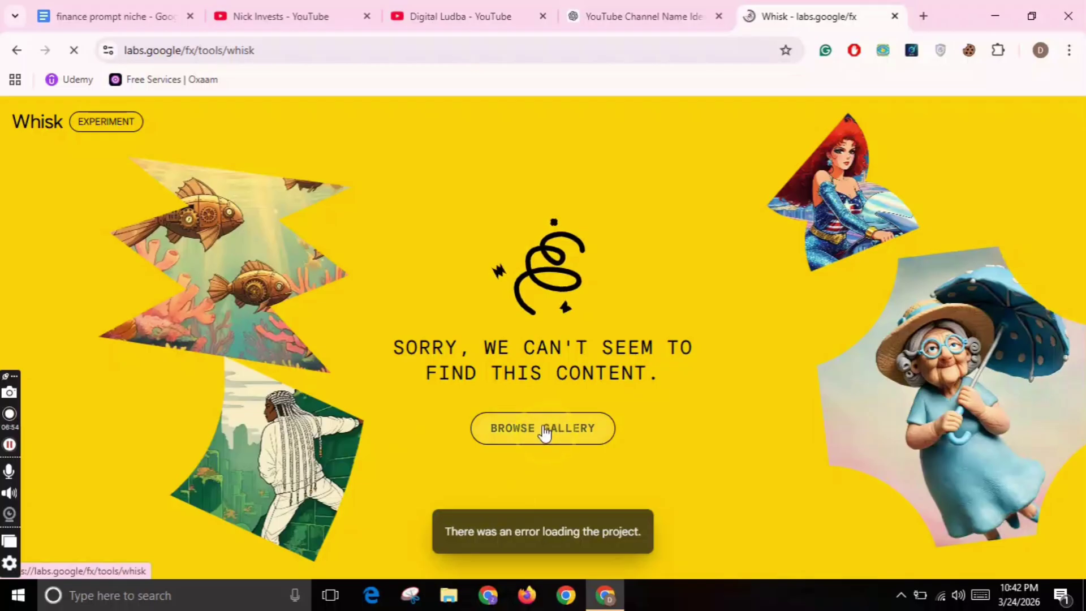
pyautogui.click(543, 399)
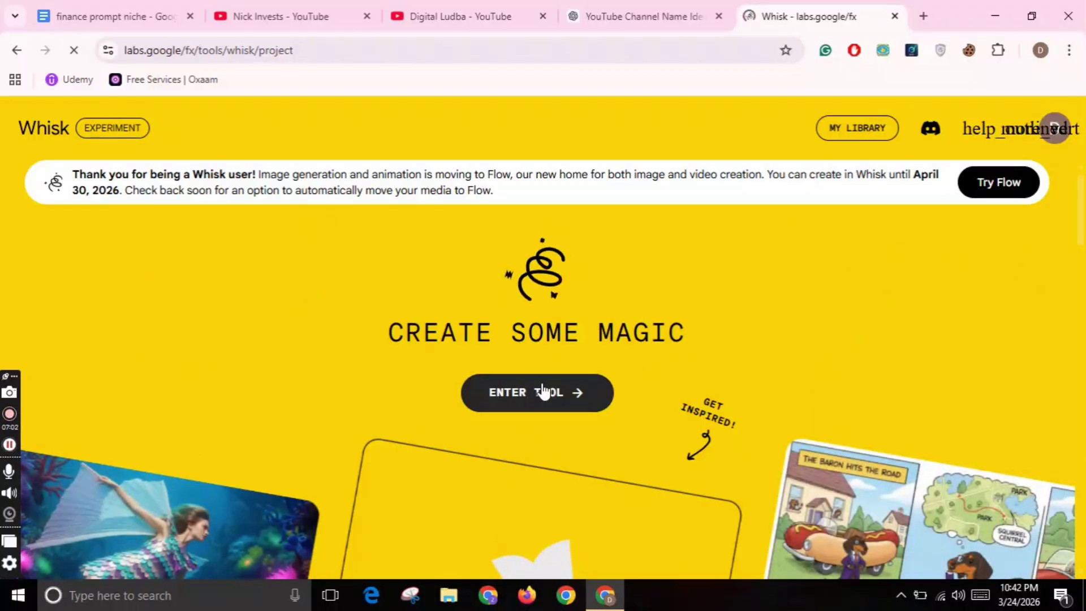
pyautogui.click(543, 390)
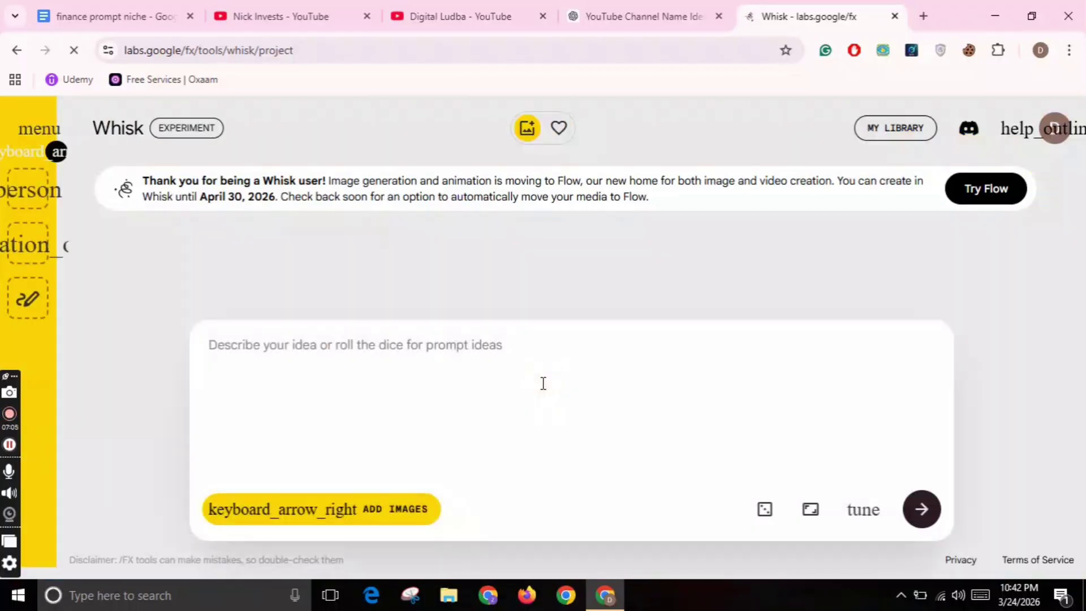
# Copy the Smart Investor Character prompt from ChatGPT into Whisk and generate logo images from it.
pyautogui.click(635, 12)
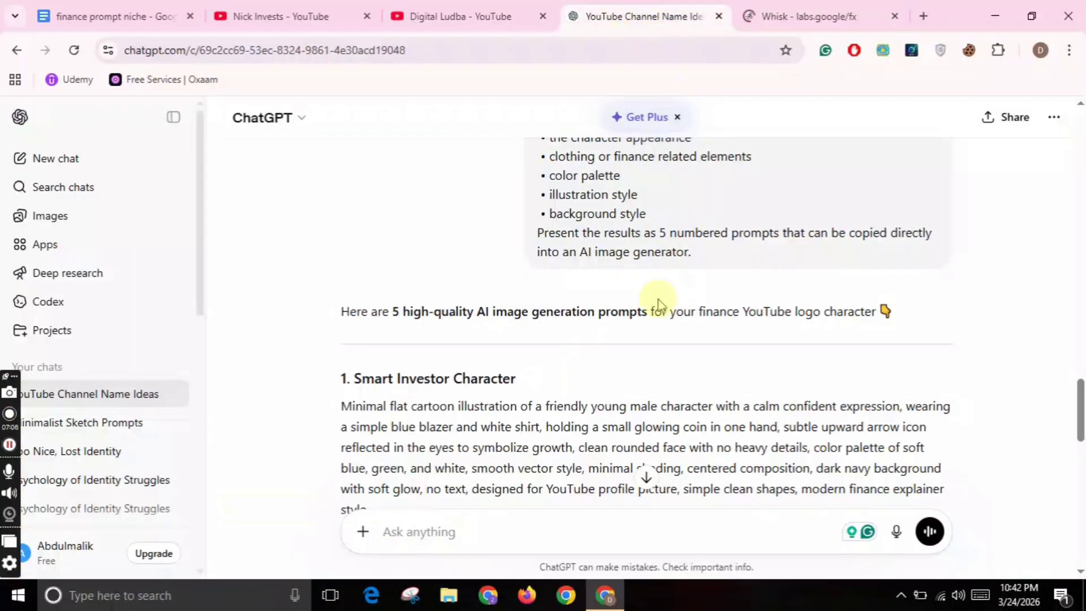
pyautogui.scroll(-4, 1073, 393)
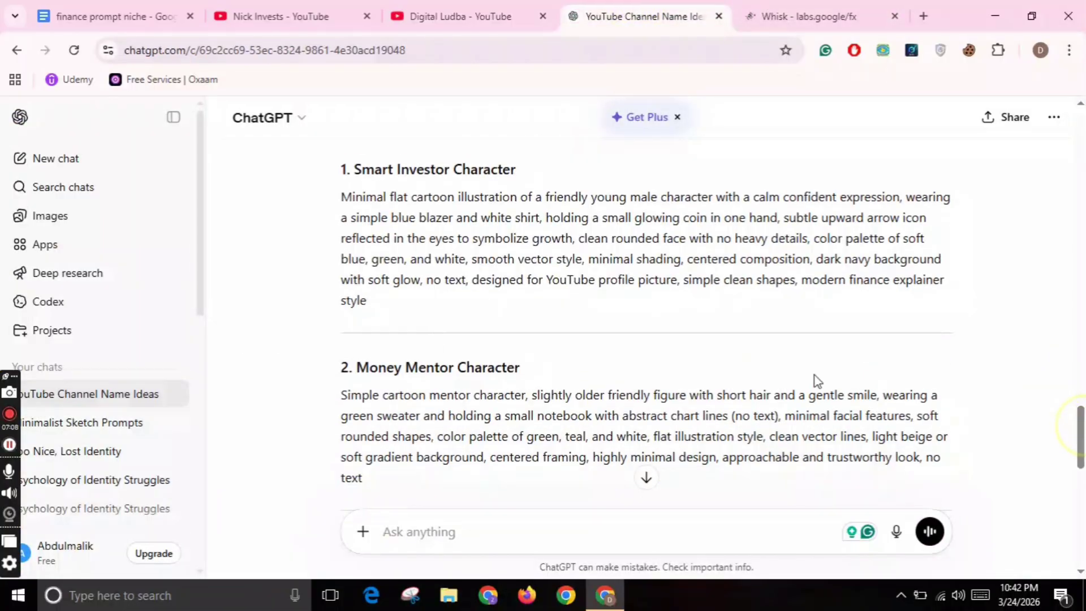
pyautogui.tripleClick(361, 218)
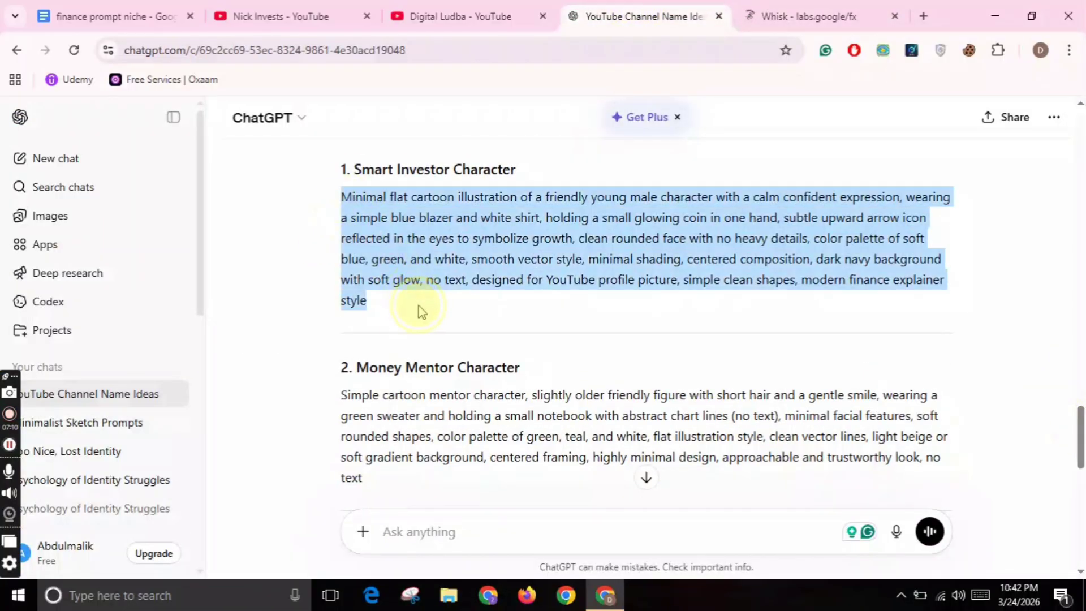
pyautogui.rightClick(371, 243)
pyautogui.click(404, 263)
pyautogui.click(791, 16)
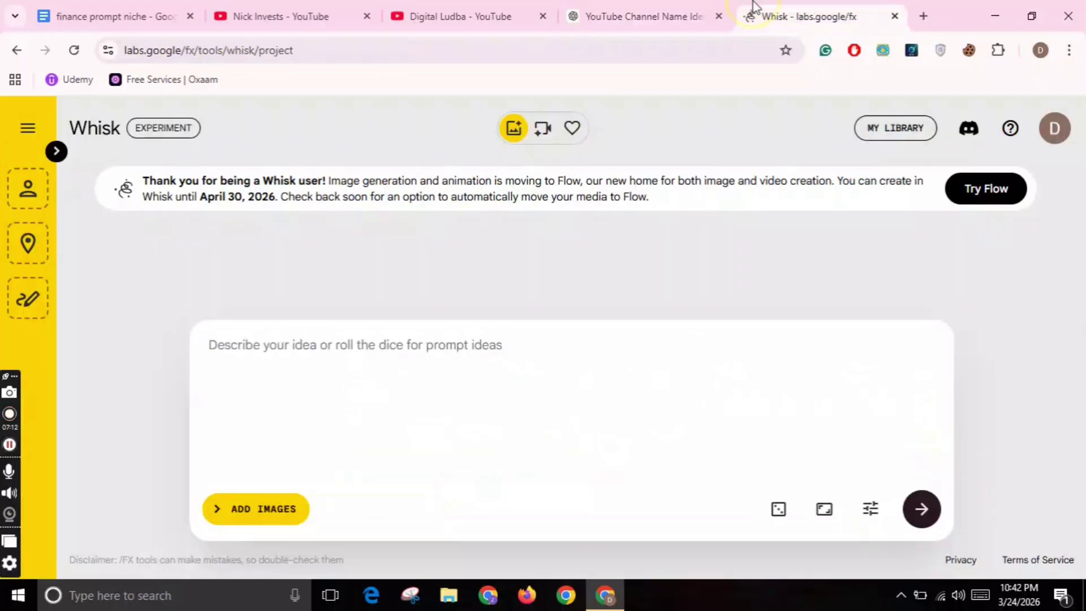
pyautogui.click(324, 401)
pyautogui.rightClick(324, 401)
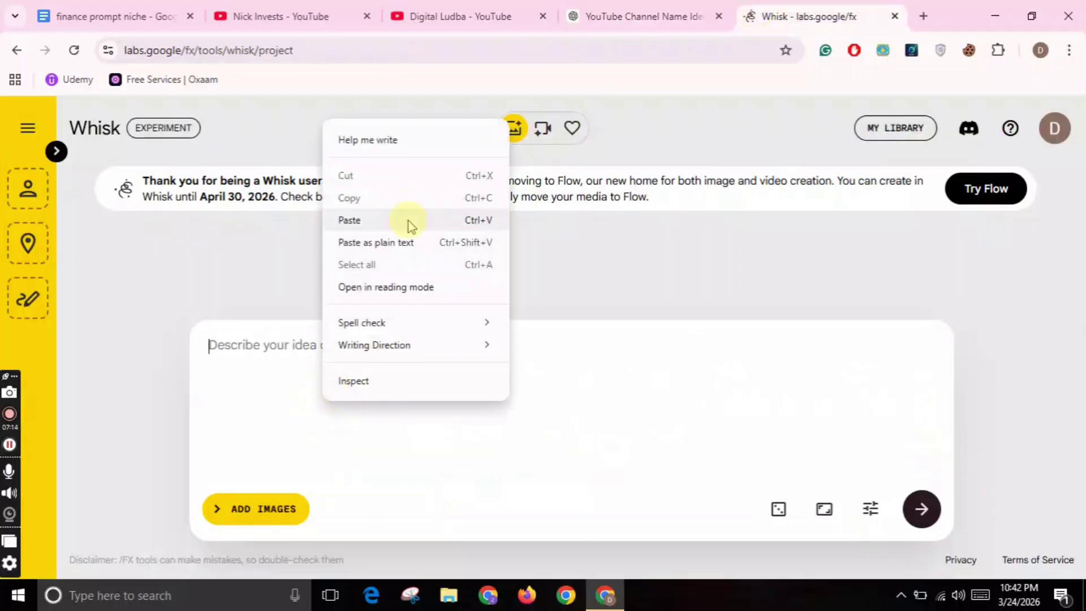
pyautogui.click(408, 222)
pyautogui.click(921, 509)
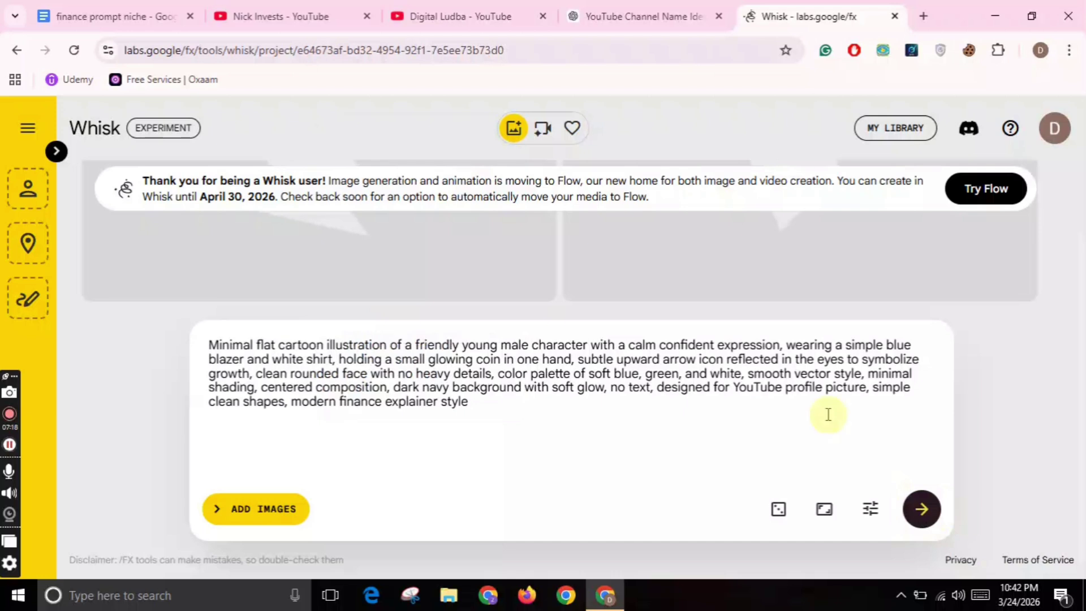
pyautogui.click(187, 9)
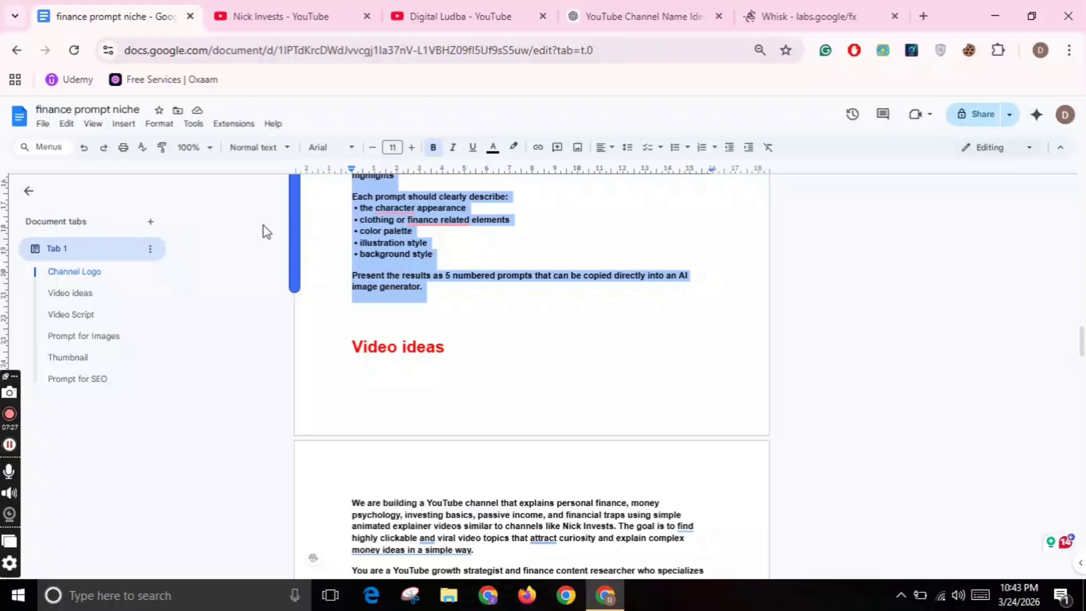
pyautogui.click(683, 10)
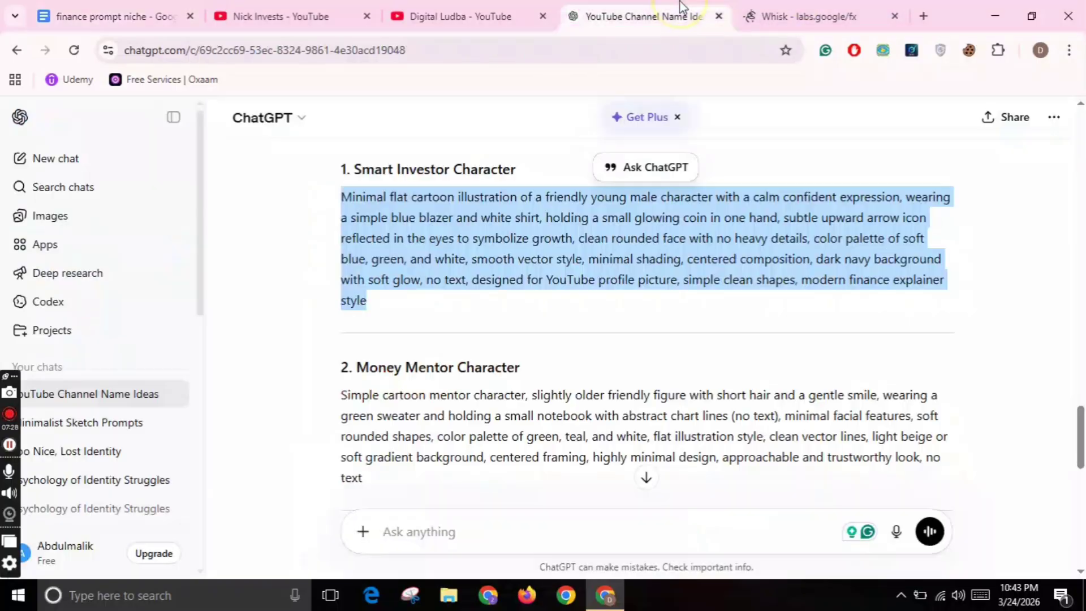
pyautogui.click(812, 7)
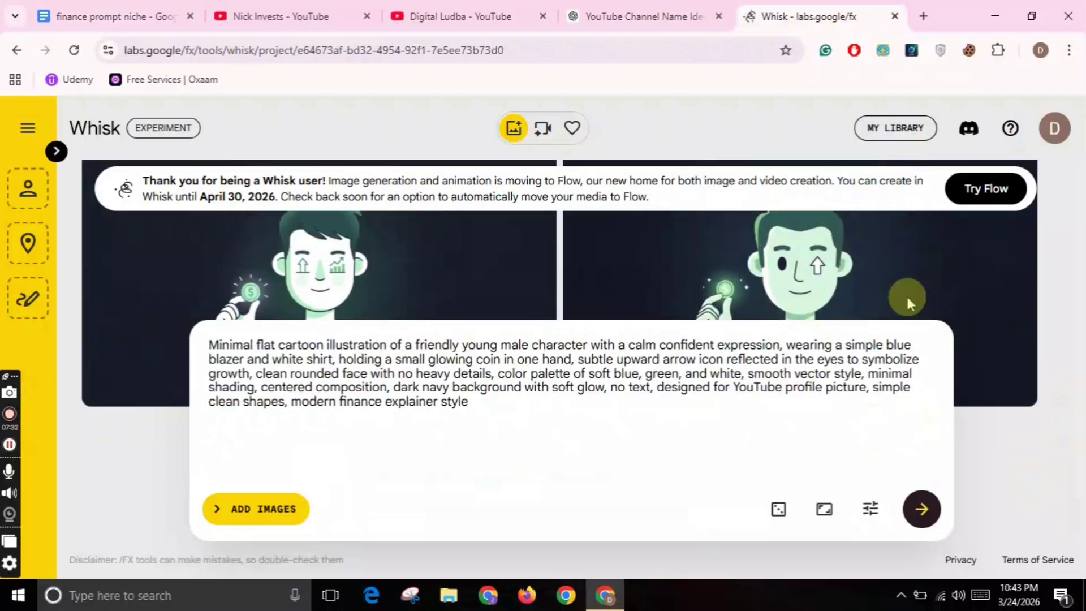
# Copy the Money Mentor Character prompt from ChatGPT, replace the existing Whisk prompt with it and generate the images.
pyautogui.click(645, 15)
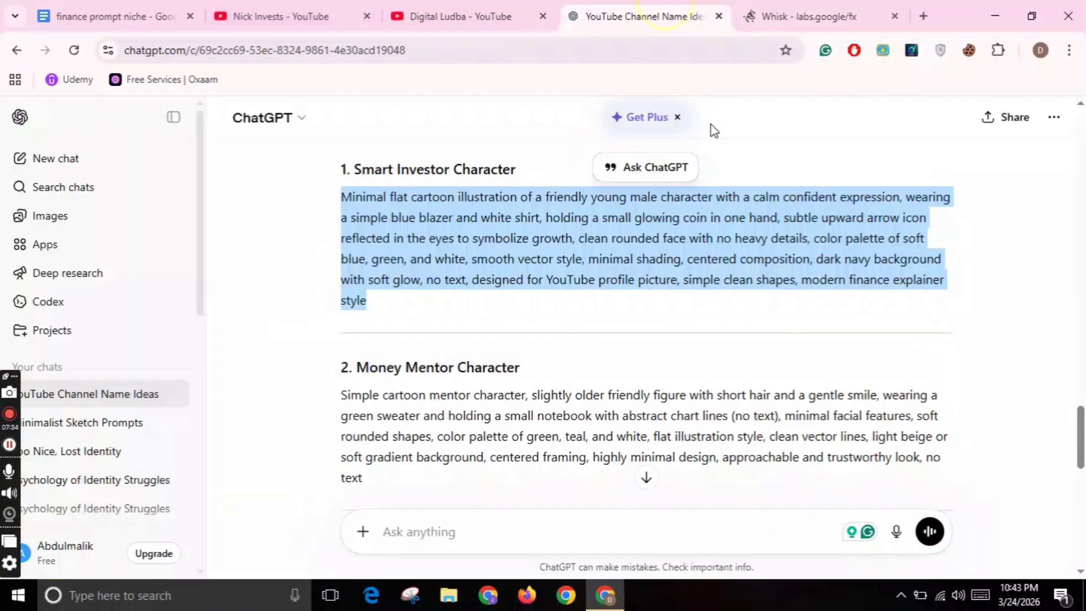
pyautogui.moveTo(341, 395); pyautogui.dragTo(426, 482)
pyautogui.rightClick(436, 433)
pyautogui.click(526, 230)
pyautogui.click(809, 16)
pyautogui.hotkey('ctrl', 'a')
pyautogui.hotkey('ctrl', 'v')
pyautogui.click(924, 514)
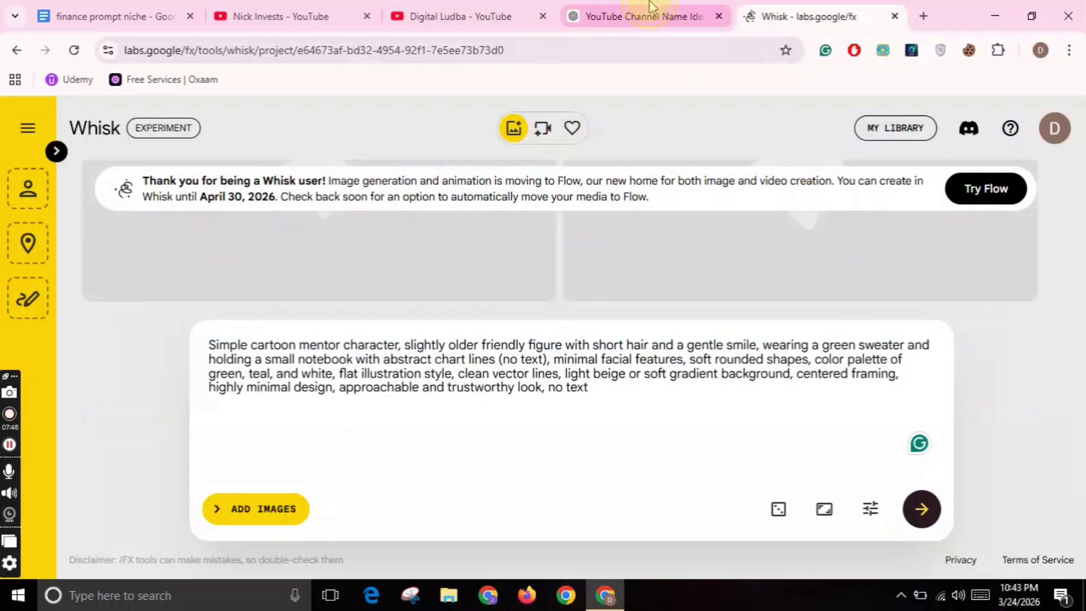
# Copy the Finance Robot Character prompt from ChatGPT, replace the existing Whisk prompt with it and generate the images.
pyautogui.click(647, 15)
pyautogui.moveTo(1080, 445); pyautogui.dragTo(1080, 479)
pyautogui.moveTo(319, 308); pyautogui.dragTo(826, 392)
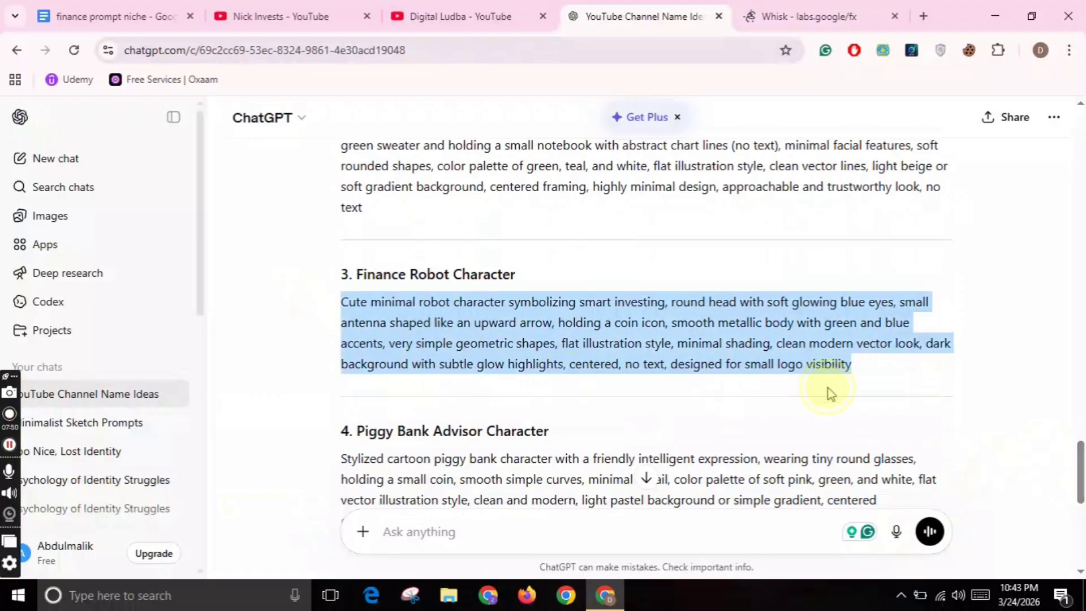
pyautogui.rightClick(707, 329)
pyautogui.click(742, 340)
pyautogui.click(773, 16)
pyautogui.hotkey('ctrl', 'a')
pyautogui.hotkey('ctrl', 'v')
pyautogui.click(922, 509)
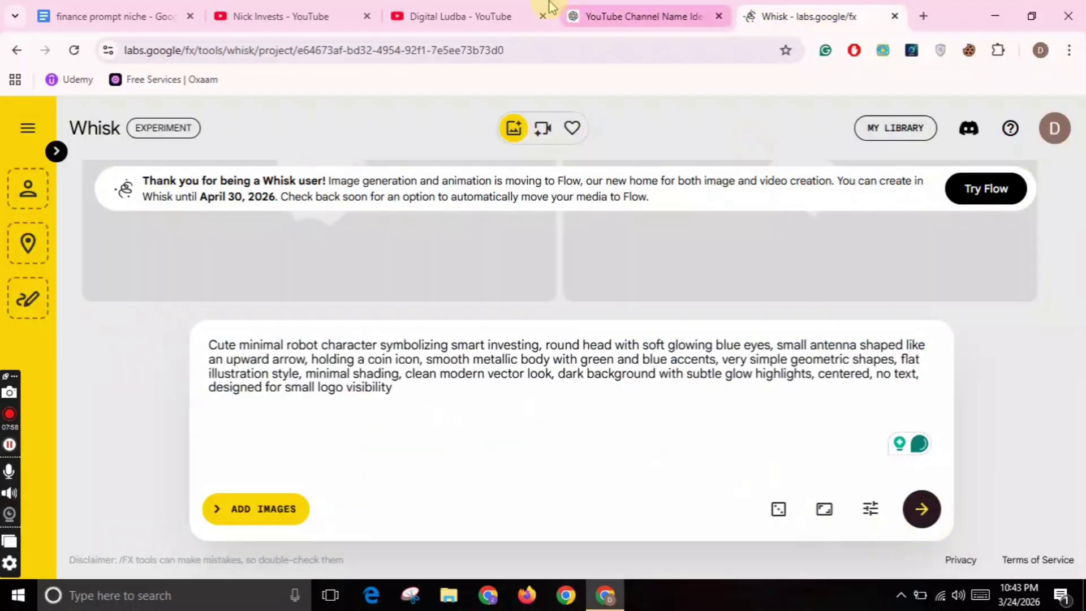
# Copy the Piggy Bank Advisor Character prompt from ChatGPT, replace the existing Whisk prompt with it and generate the images.
pyautogui.click(639, 16)
pyautogui.scroll(-3, 308, 222)
pyautogui.moveTo(307, 223); pyautogui.dragTo(701, 328)
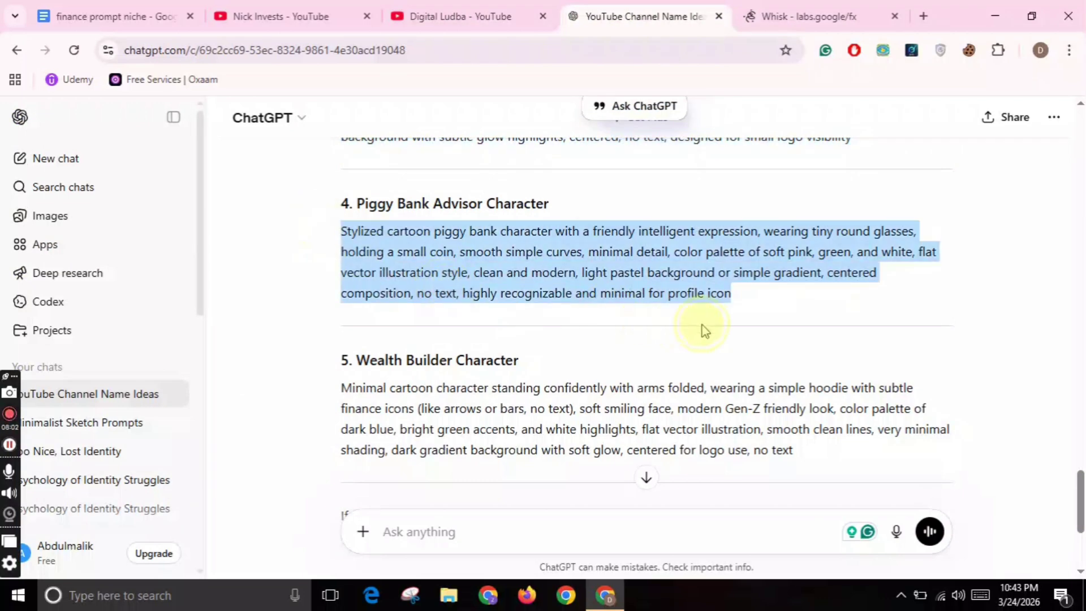
pyautogui.rightClick(599, 254)
pyautogui.click(635, 267)
pyautogui.click(782, 8)
pyautogui.hotkey('ctrl', 'a')
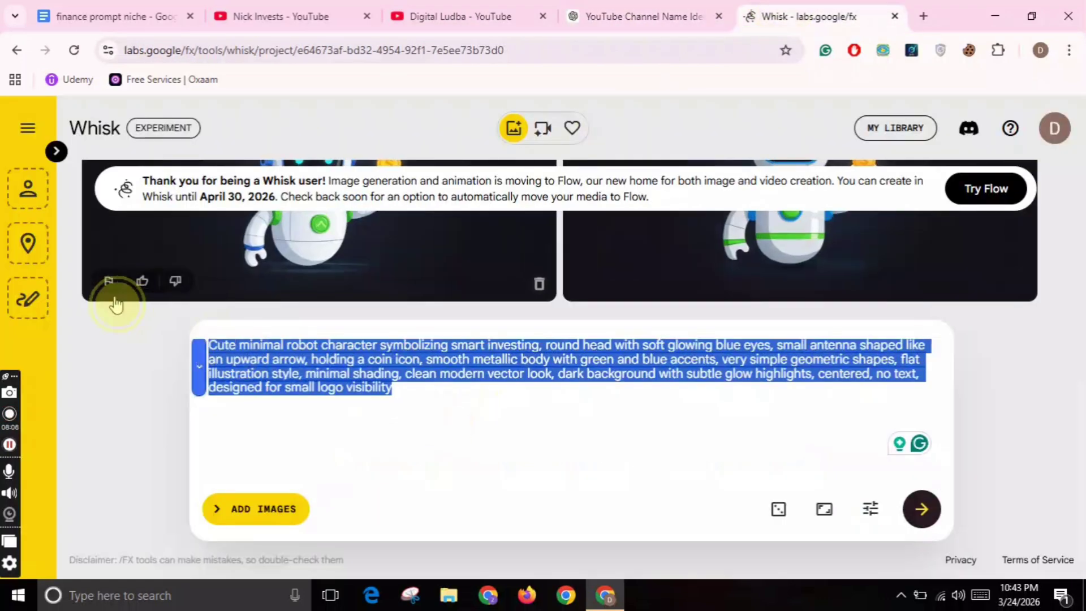
pyautogui.hotkey('ctrl', 'v')
pyautogui.click(922, 509)
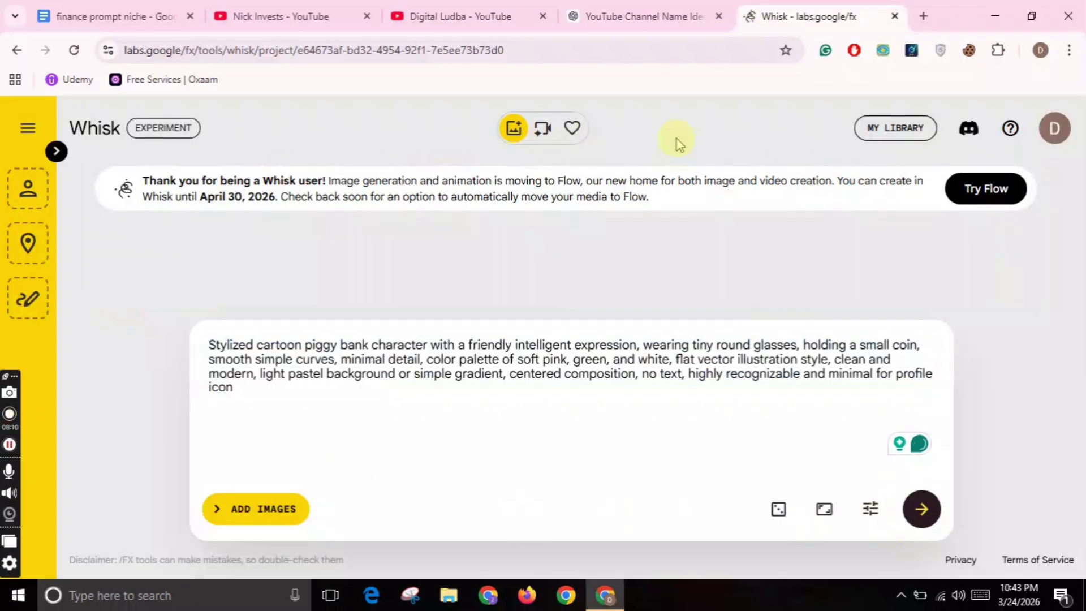
# Copy the Wealth Builder Character prompt from ChatGPT, replace the existing Whisk prompt with it and generate the images.
pyautogui.click(645, 16)
pyautogui.scroll(-2, 1079, 515)
pyautogui.scroll(-1, 1079, 515)
pyautogui.moveTo(327, 226); pyautogui.dragTo(791, 284)
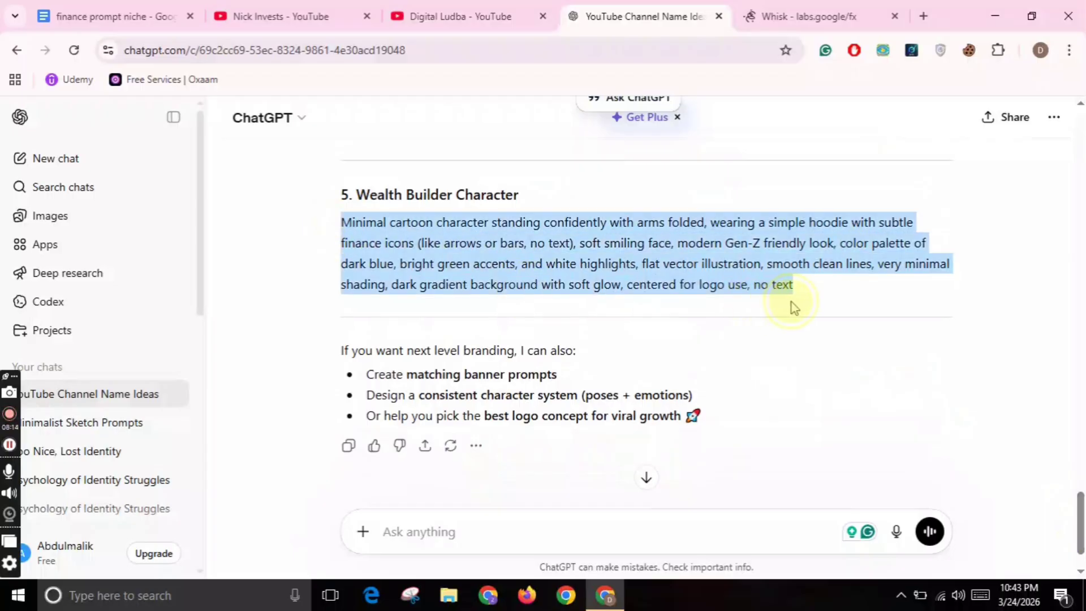
pyautogui.rightClick(618, 236)
pyautogui.click(653, 253)
pyautogui.hotkey('ctrl', 'Tab')
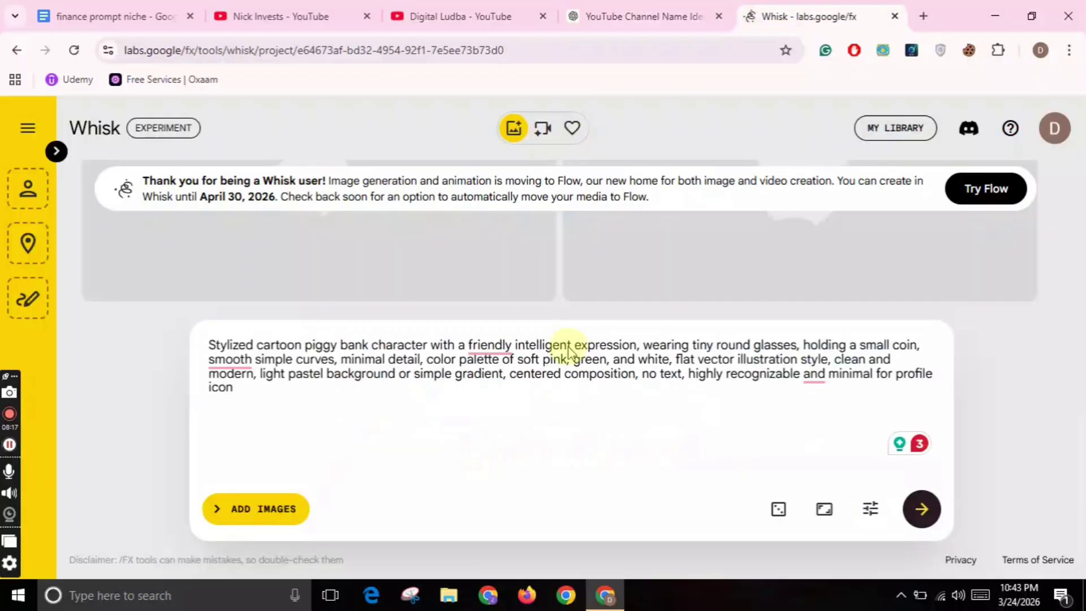
pyautogui.click(533, 395)
pyautogui.hotkey('ctrl', 'a')
pyautogui.hotkey('ctrl', 'v')
pyautogui.click(922, 509)
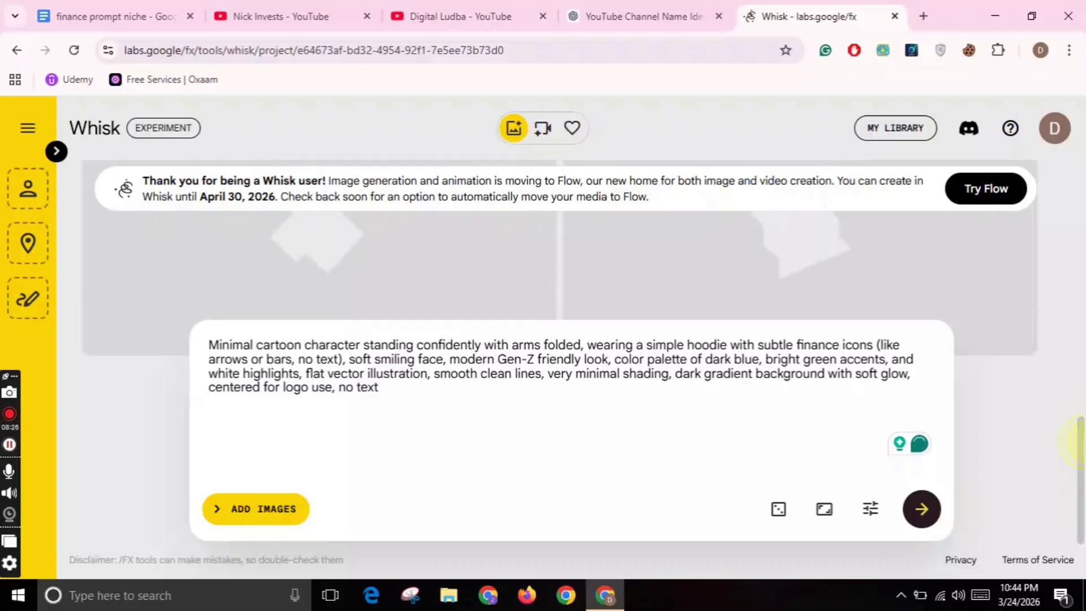
pyautogui.scroll(-3, 1074, 215)
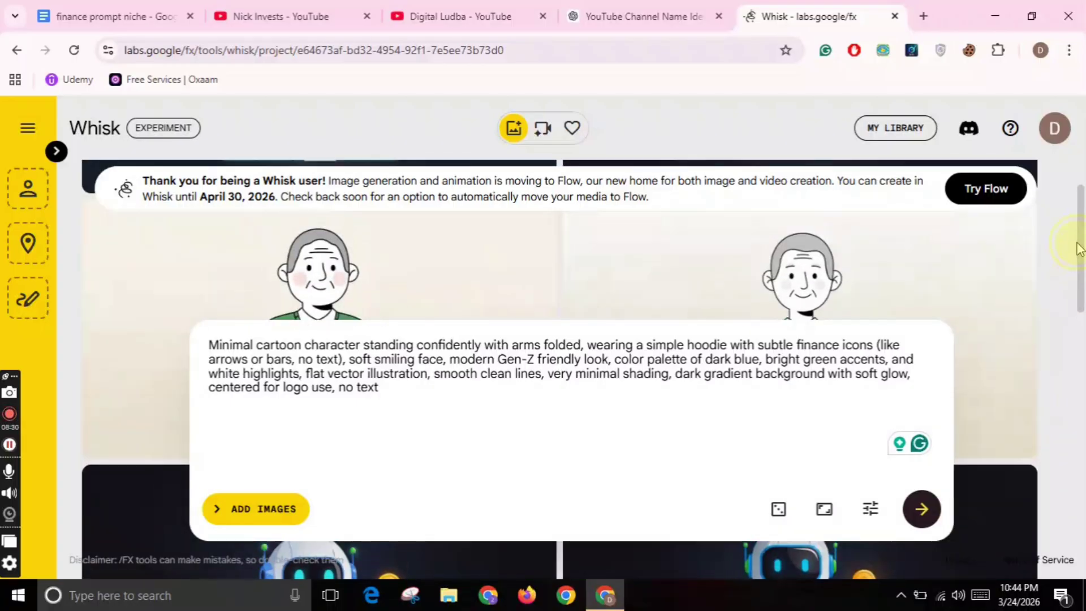
# Review the generated character images in Whisk and send ChatGPT the follow-up message "this look fatty and professnaila" in the logo prompt chat.
pyautogui.moveTo(1077, 278); pyautogui.dragTo(1020, 264)
pyautogui.moveTo(1078, 289); pyautogui.dragTo(1077, 517)
pyautogui.scroll(-3, 1076, 483)
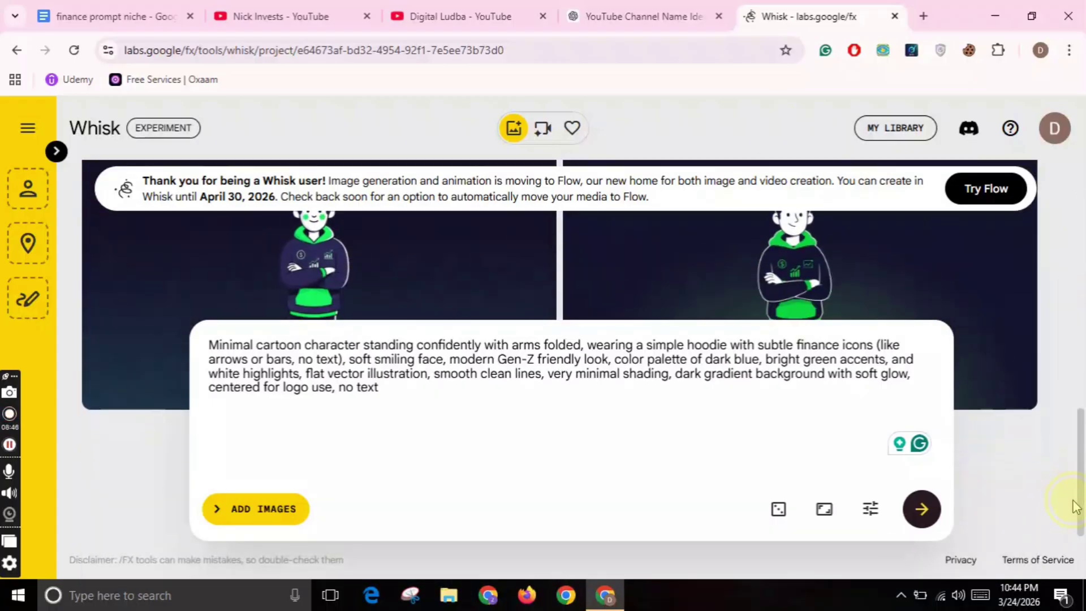
pyautogui.scroll(2, 1060, 497)
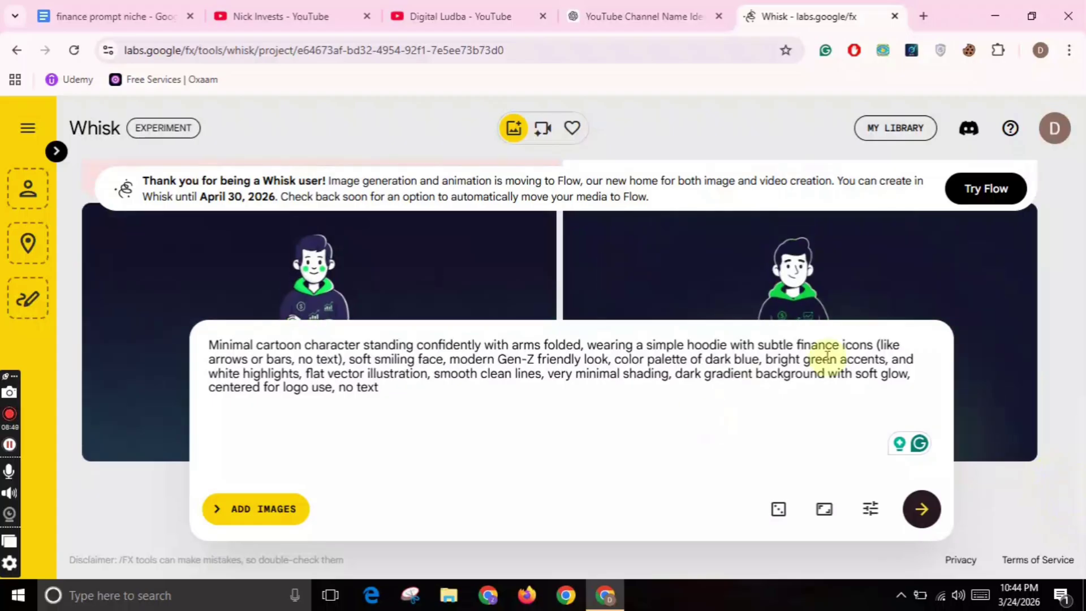
pyautogui.scroll(-1, 1080, 462)
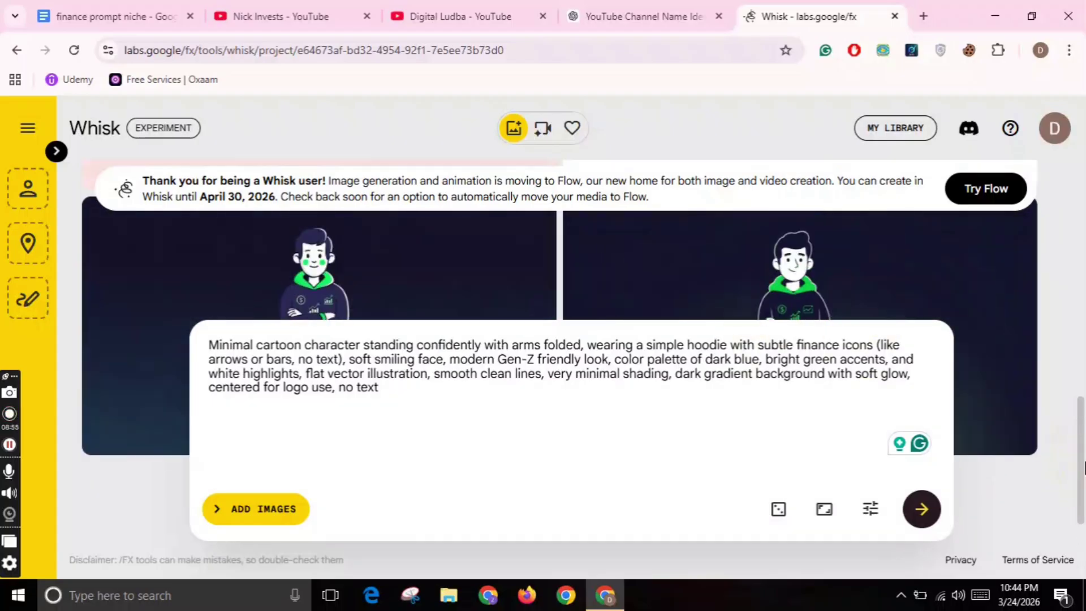
pyautogui.click(642, 16)
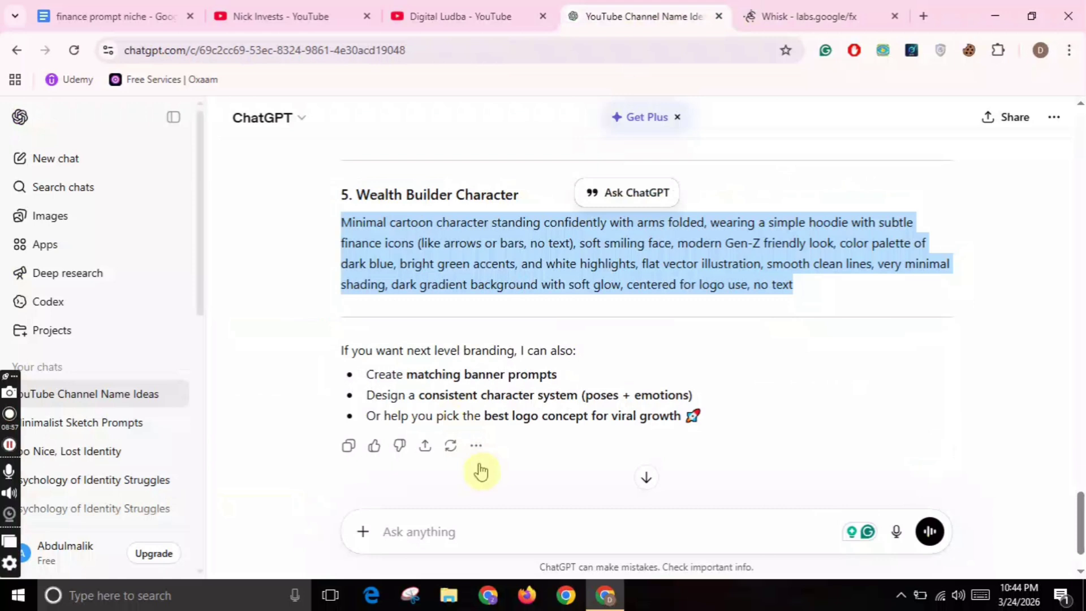
pyautogui.click(465, 522)
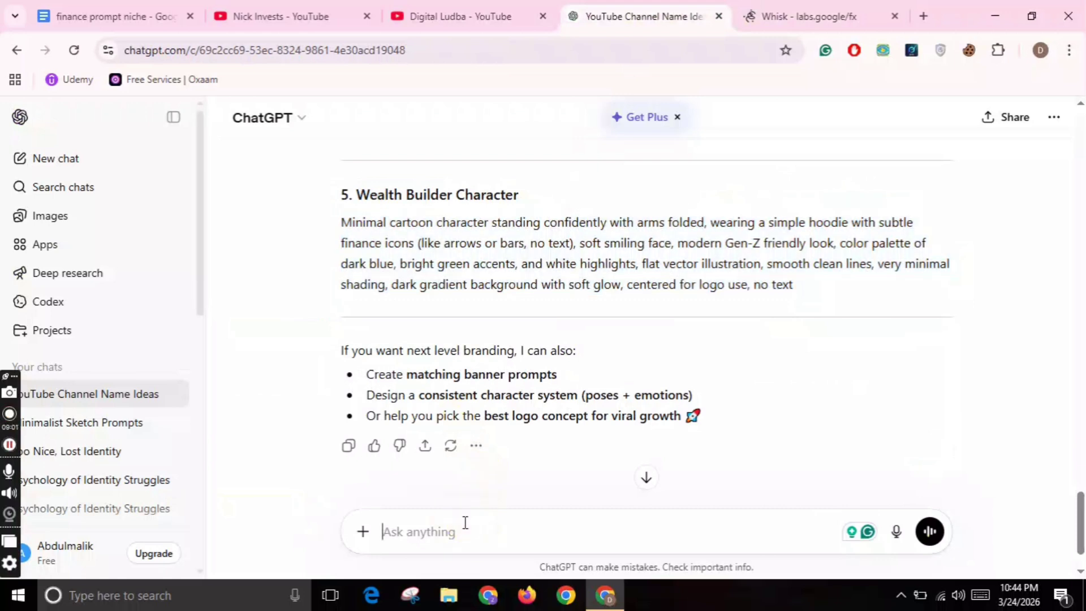
pyautogui.write('this look fa')
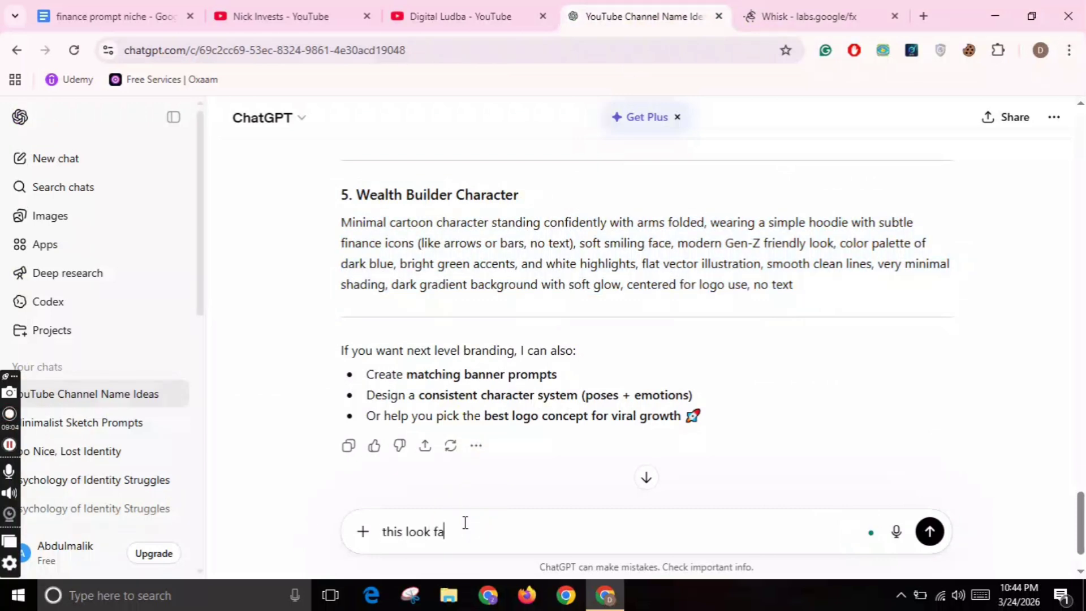
pyautogui.write('tty and professnaila')
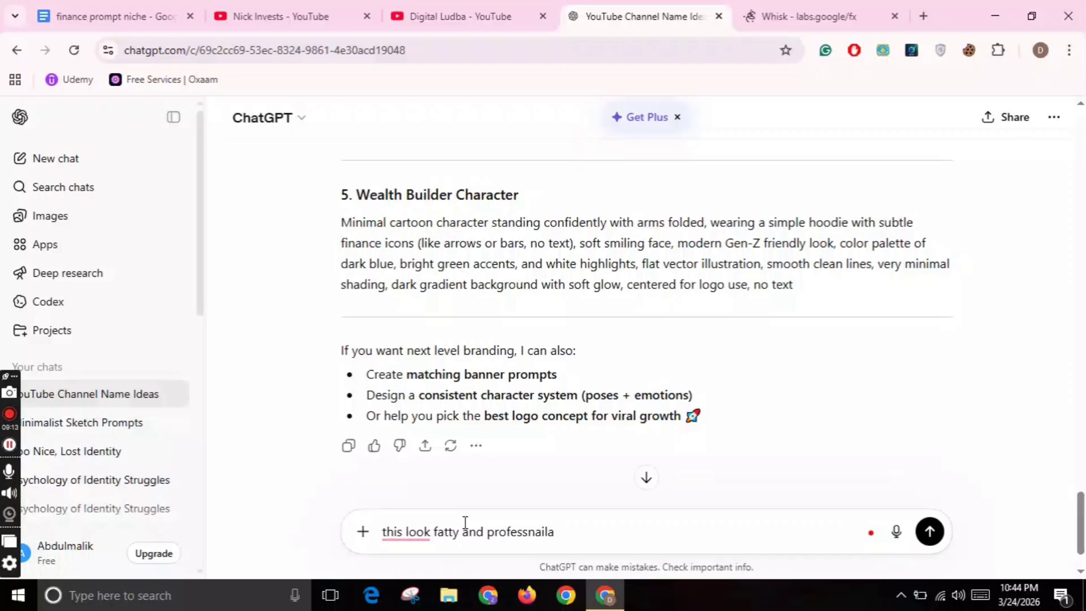
pyautogui.press('Return')
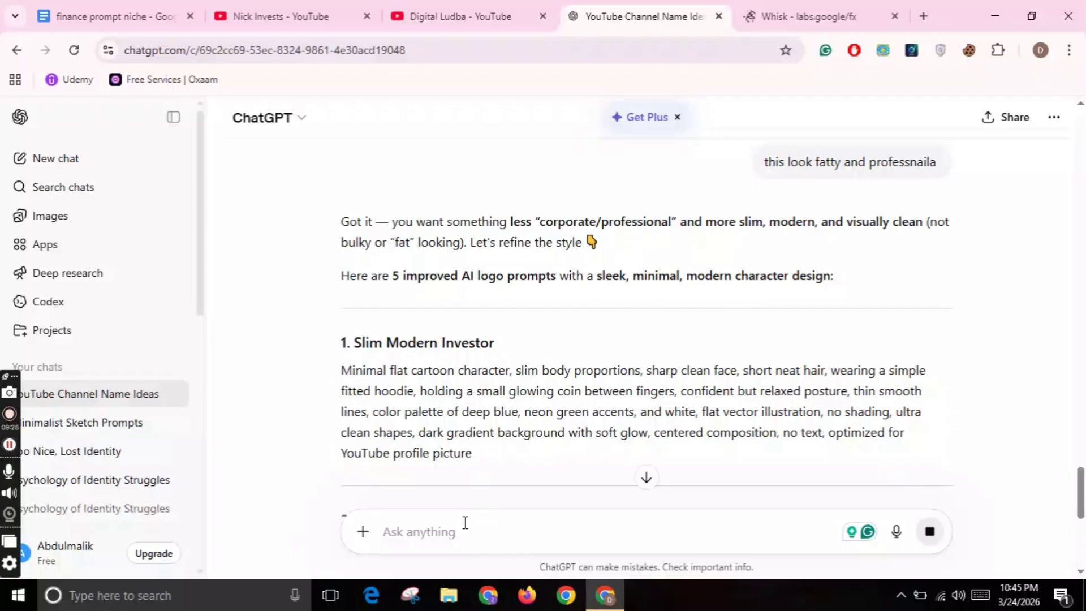
# Copy the Slim Modern Investor prompt from ChatGPT, replace the existing Whisk prompt with it and generate the images.
pyautogui.moveTo(1081, 476); pyautogui.dragTo(1081, 488)
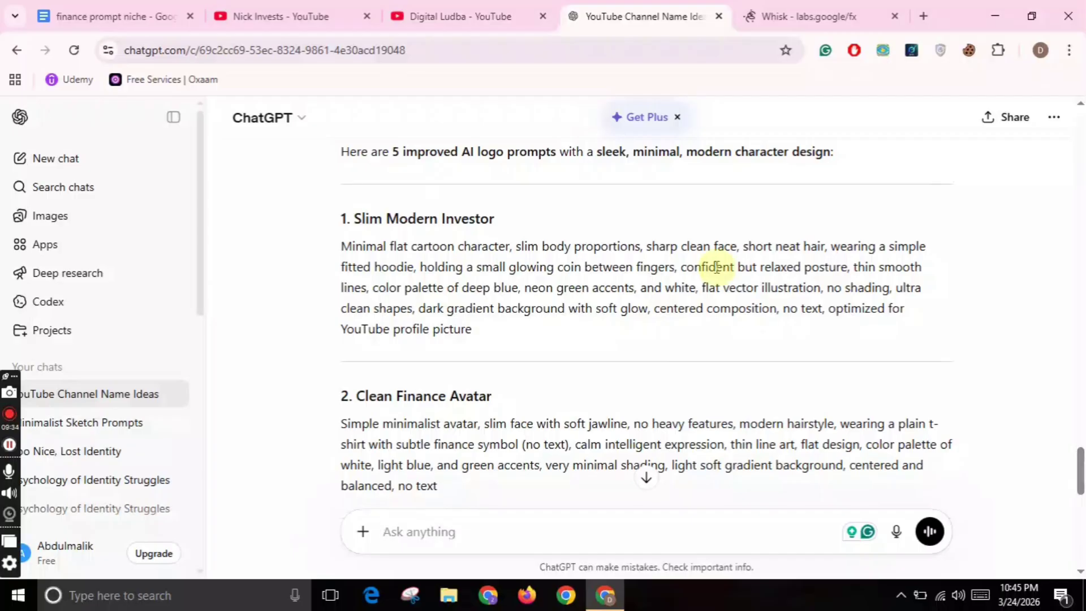
pyautogui.moveTo(341, 248); pyautogui.dragTo(465, 334)
pyautogui.rightClick(451, 317)
pyautogui.click(498, 337)
pyautogui.click(798, 7)
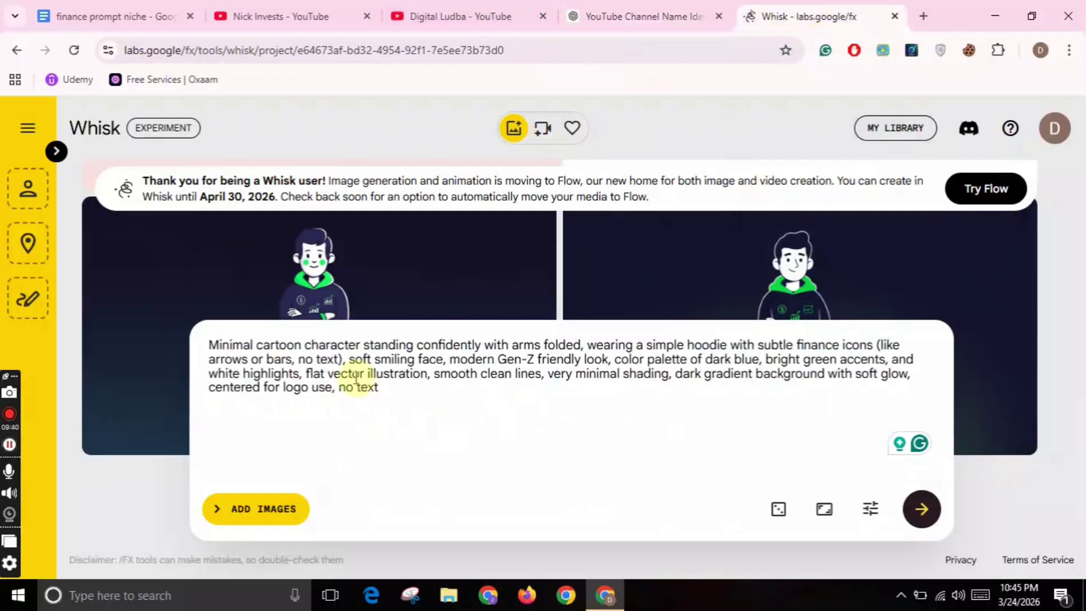
pyautogui.moveTo(378, 388); pyautogui.dragTo(125, 303)
pyautogui.rightClick(253, 361)
pyautogui.click(334, 260)
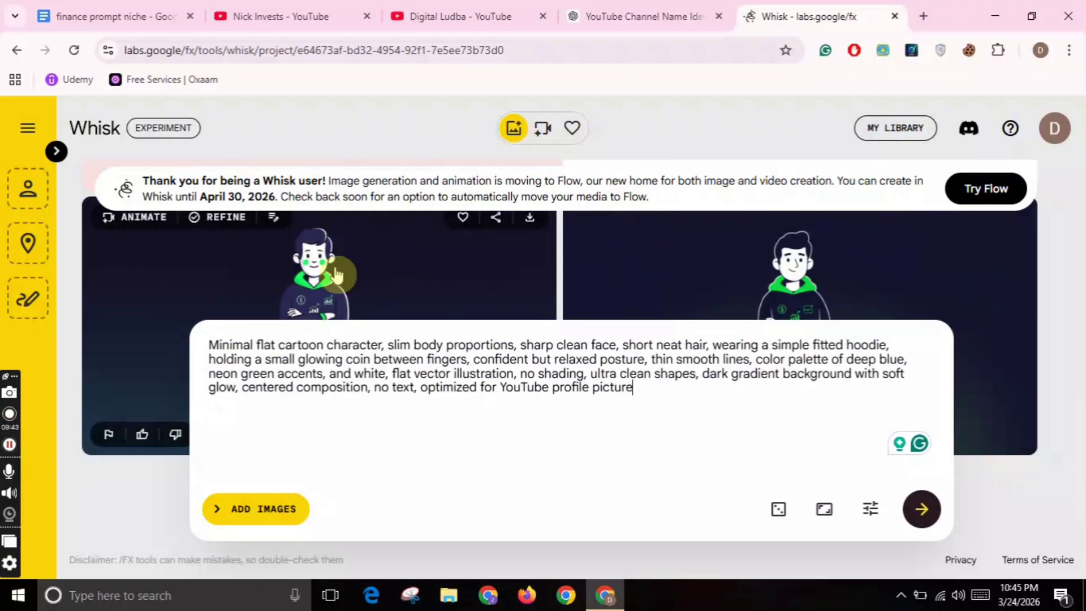
# Copy the Clean Finance Avatar prompt from ChatGPT, replace the existing Whisk prompt with it and generate the images.
pyautogui.click(641, 16)
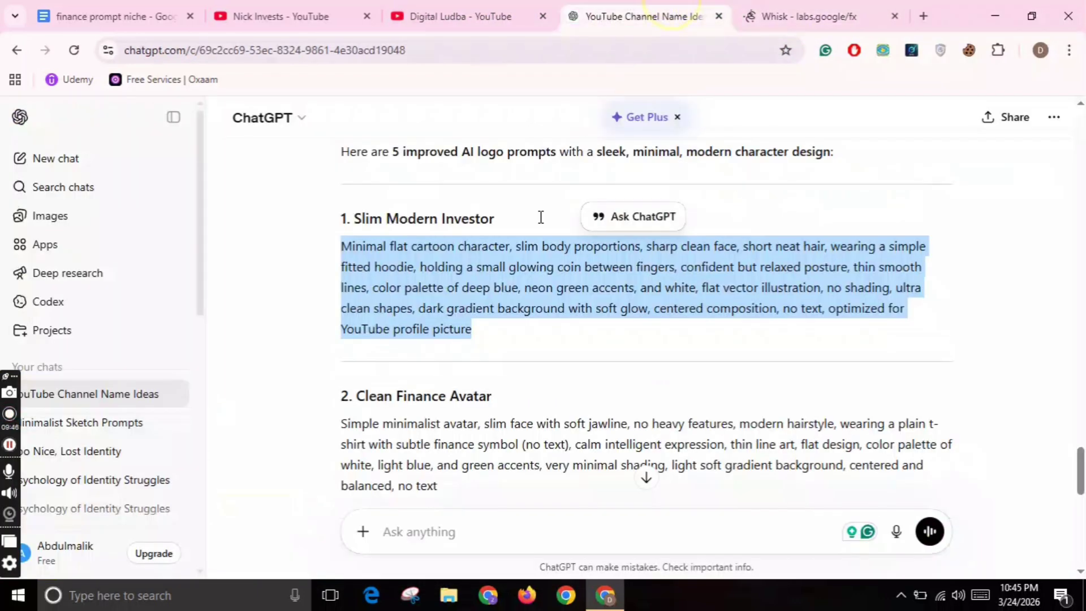
pyautogui.moveTo(341, 423); pyautogui.dragTo(474, 505)
pyautogui.rightClick(468, 454)
pyautogui.click(481, 253)
pyautogui.click(809, 16)
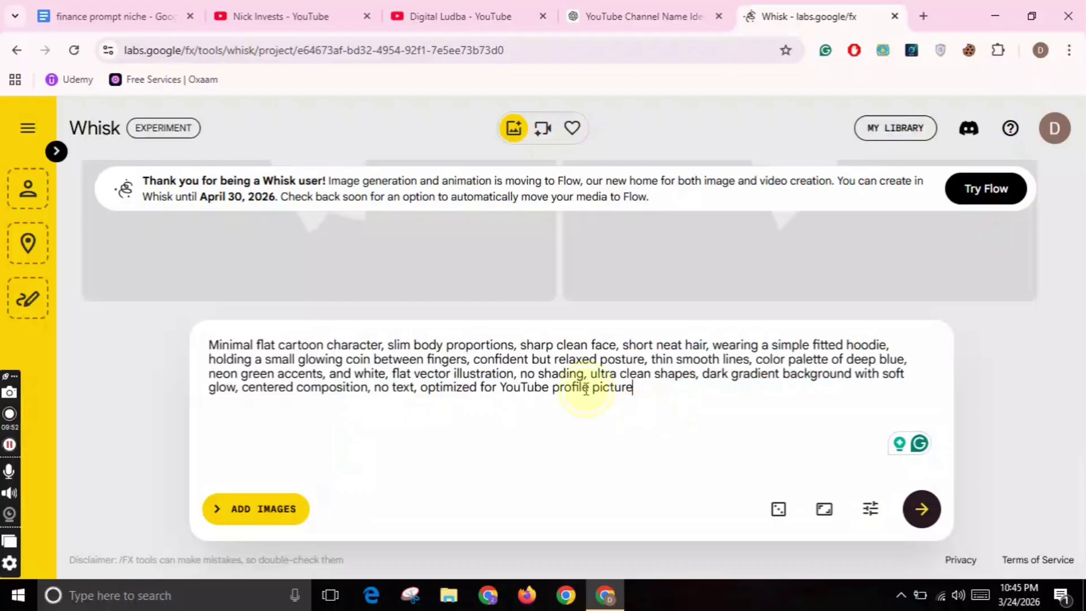
pyautogui.moveTo(592, 393); pyautogui.dragTo(170, 315)
pyautogui.rightClick(253, 367)
pyautogui.click(334, 260)
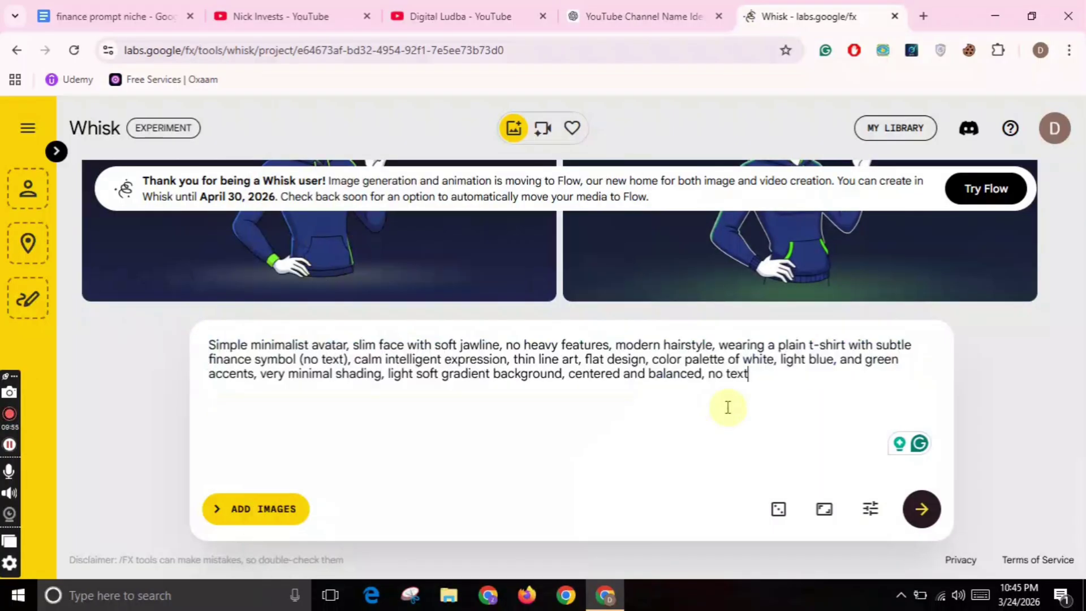
pyautogui.click(921, 508)
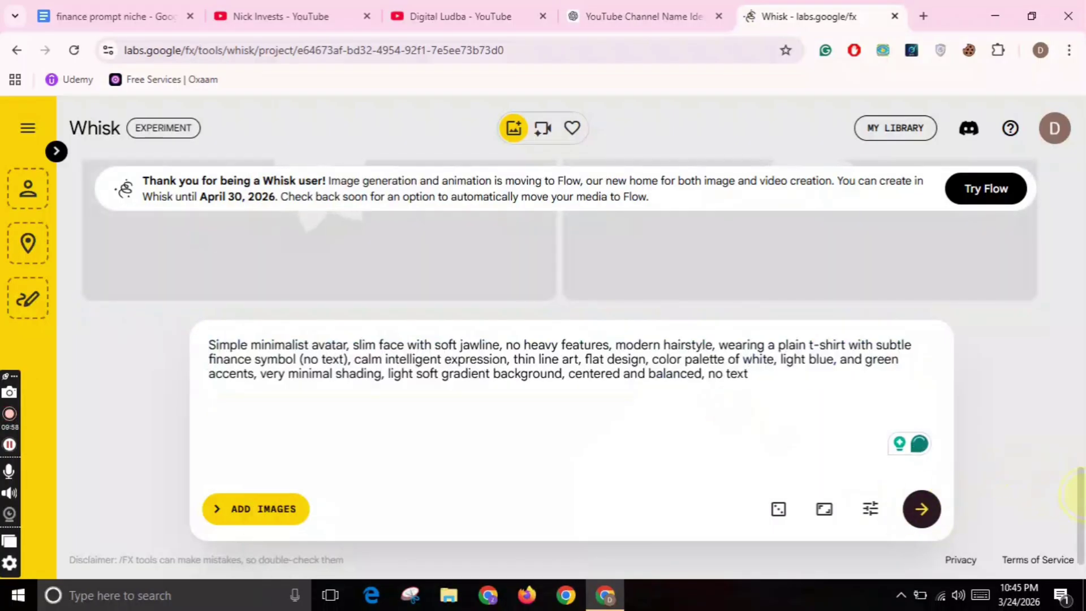
pyautogui.moveTo(1080, 435); pyautogui.dragTo(1080, 467)
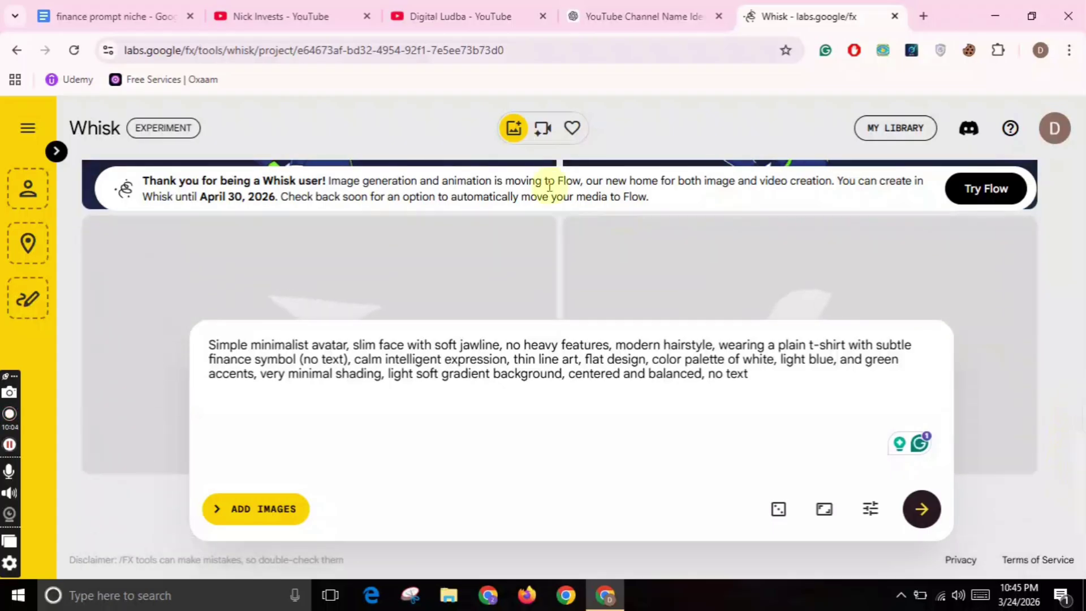
# Copy the text of the Minimal Tech Finance Character prompt, without its heading, from the ChatGPT answer.
pyautogui.click(645, 15)
pyautogui.scroll(-5, 453, 361)
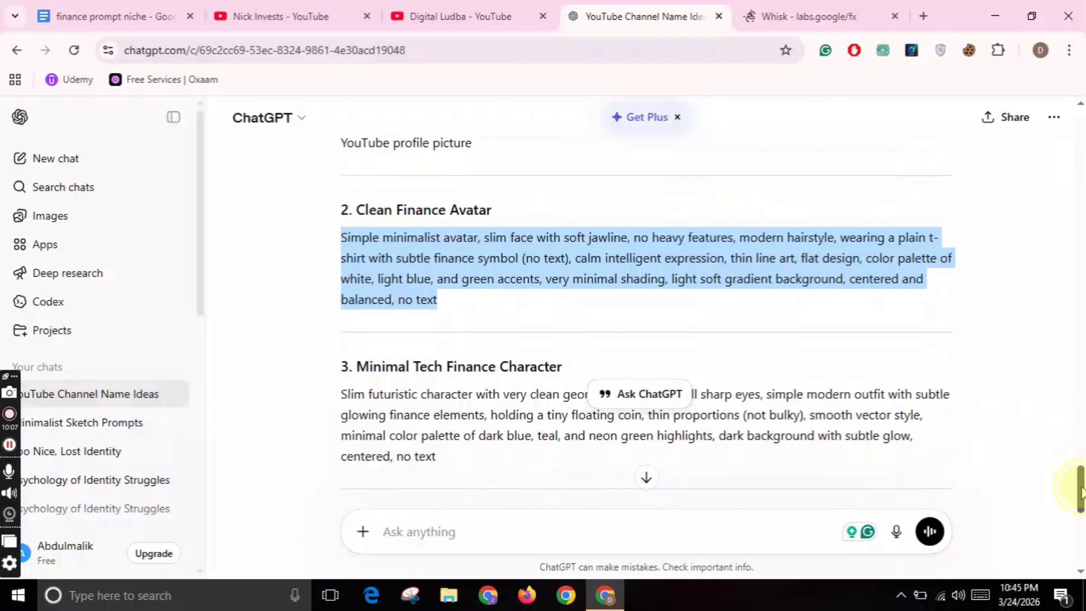
pyautogui.moveTo(453, 361); pyautogui.dragTo(267, 287)
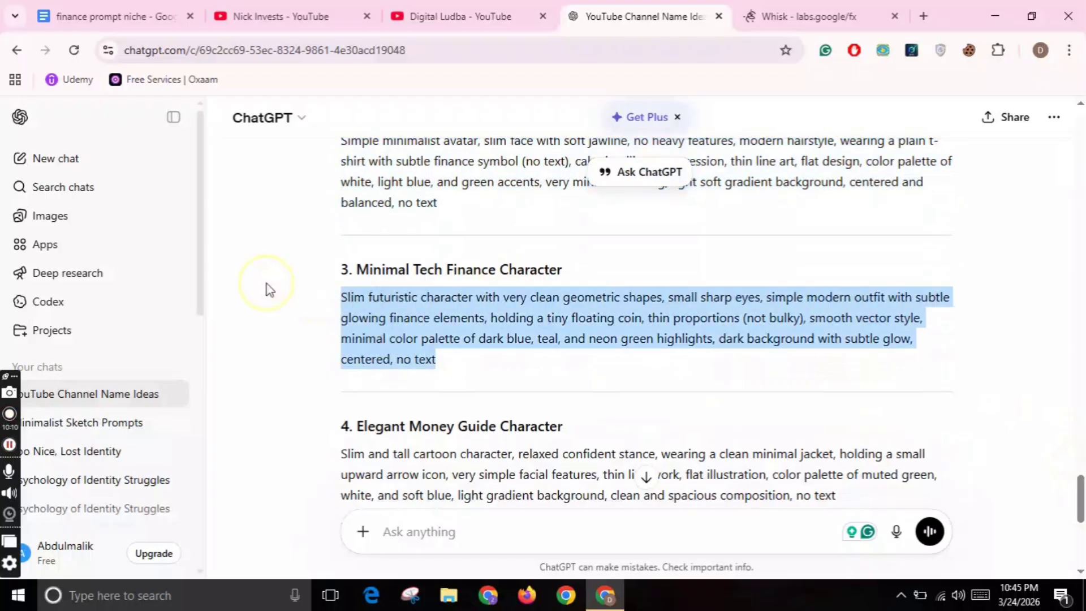
pyautogui.rightClick(335, 301)
pyautogui.click(367, 342)
pyautogui.moveTo(508, 377); pyautogui.dragTo(264, 268)
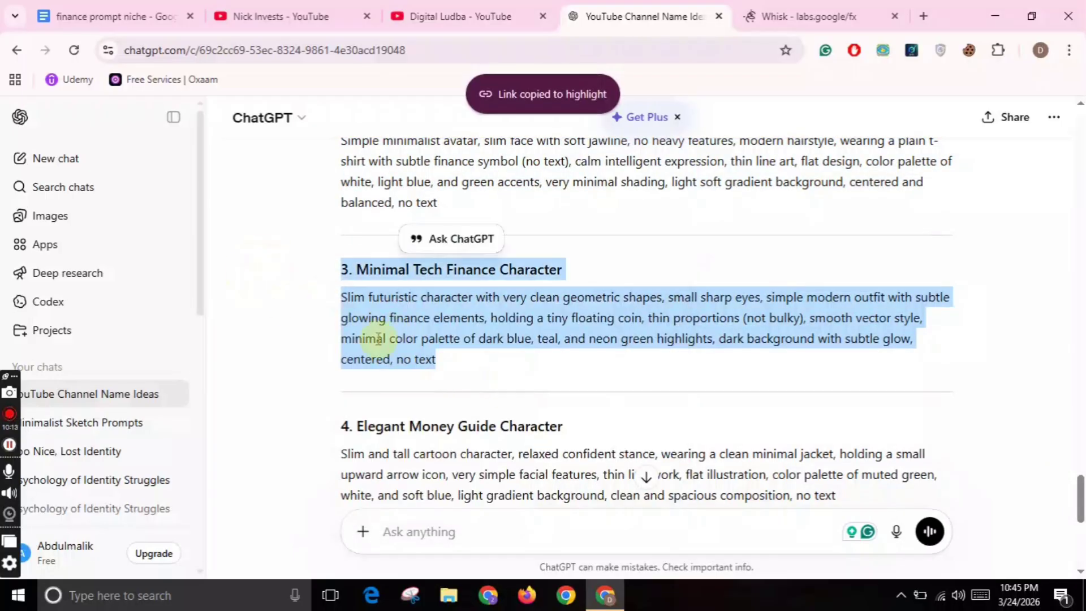
pyautogui.moveTo(484, 370); pyautogui.dragTo(325, 298)
pyautogui.rightClick(366, 308)
pyautogui.click(412, 322)
# Replace the existing Whisk prompt with the copied Minimal Tech Finance Character prompt and generate the images.
pyautogui.click(809, 15)
pyautogui.click(710, 377)
pyautogui.hotkey('ctrl', 'a')
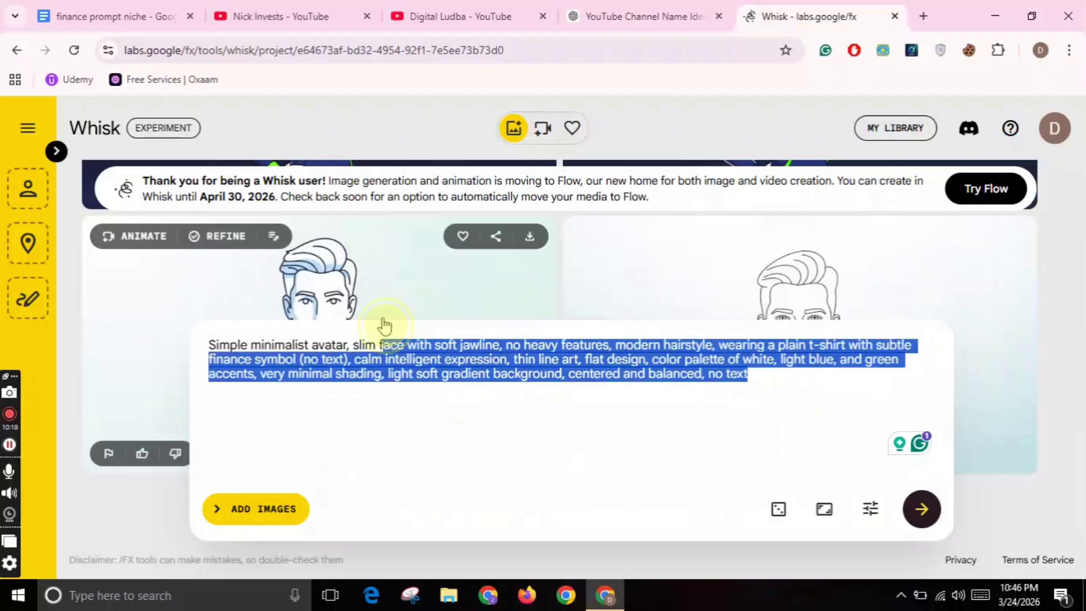
pyautogui.hotkey('ctrl', 'v')
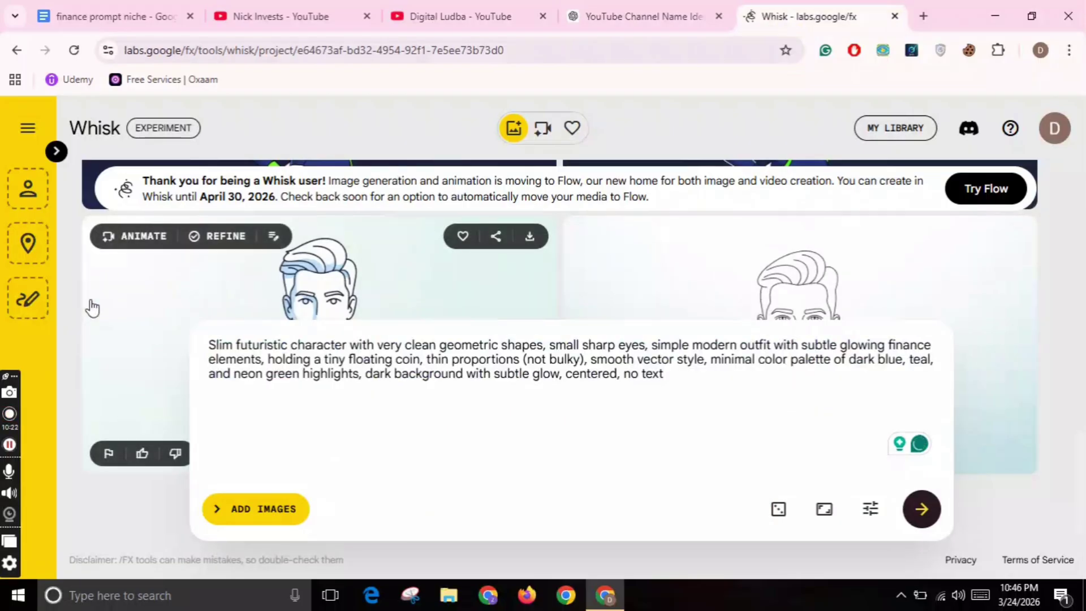
pyautogui.press('Return')
pyautogui.moveTo(1079, 516); pyautogui.dragTo(1050, 342)
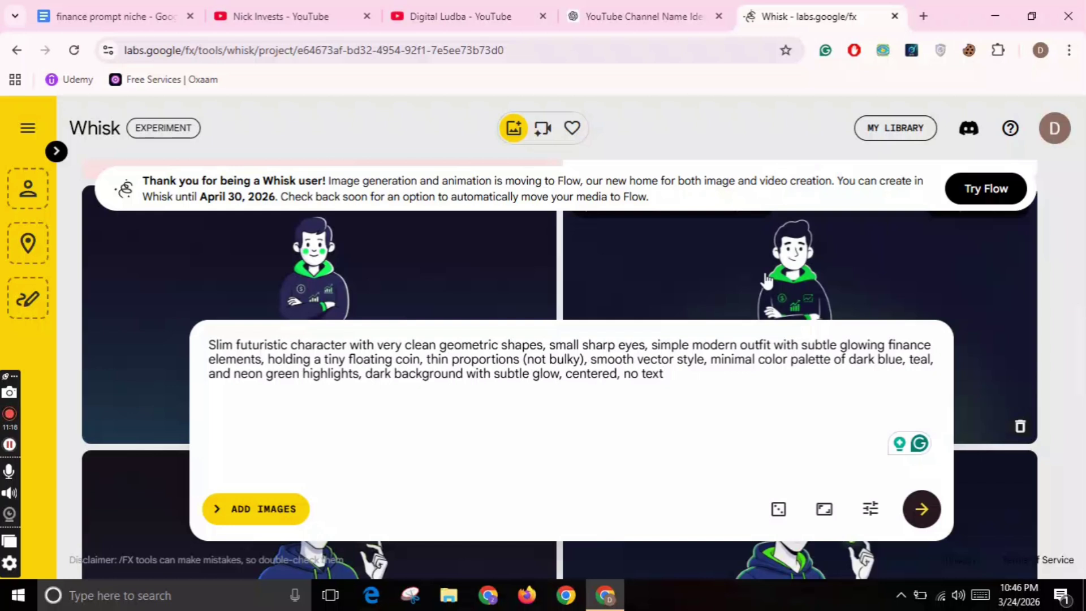
# Examine the Video ideas prompt in the finance prompt niche document and the most popular videos on the Nick Invests YouTube channel.
pyautogui.click(113, 16)
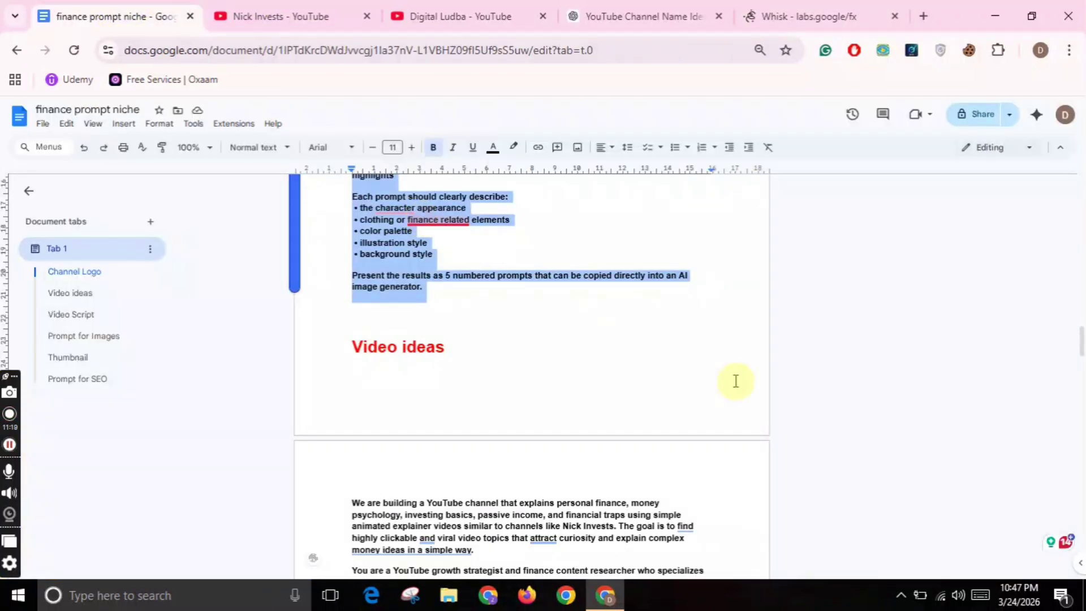
pyautogui.moveTo(1082, 341); pyautogui.dragTo(1082, 362)
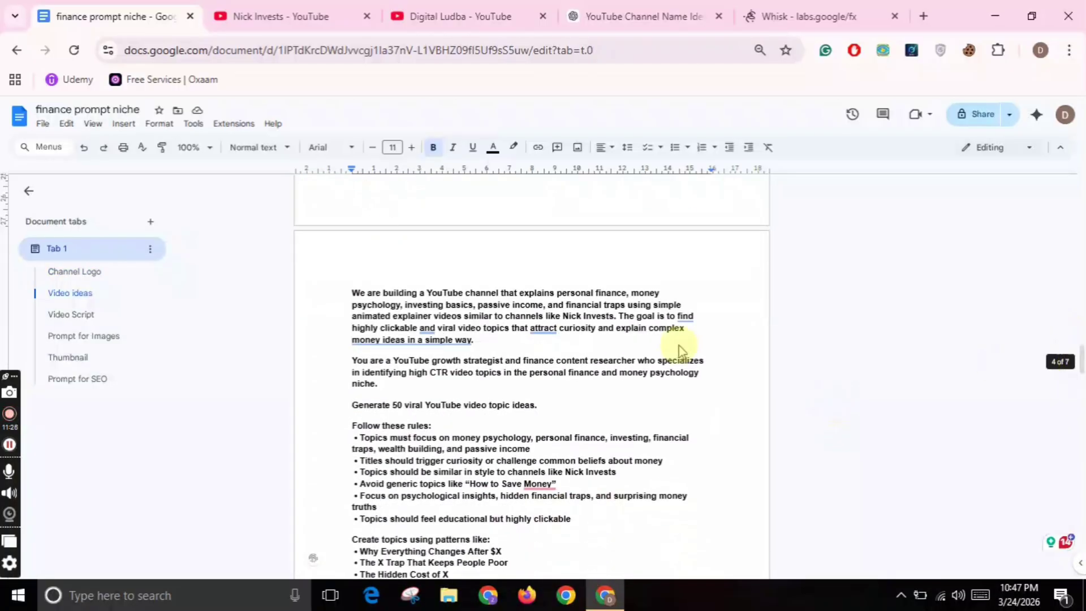
pyautogui.click(298, 12)
pyautogui.moveTo(1080, 164); pyautogui.dragTo(1083, 236)
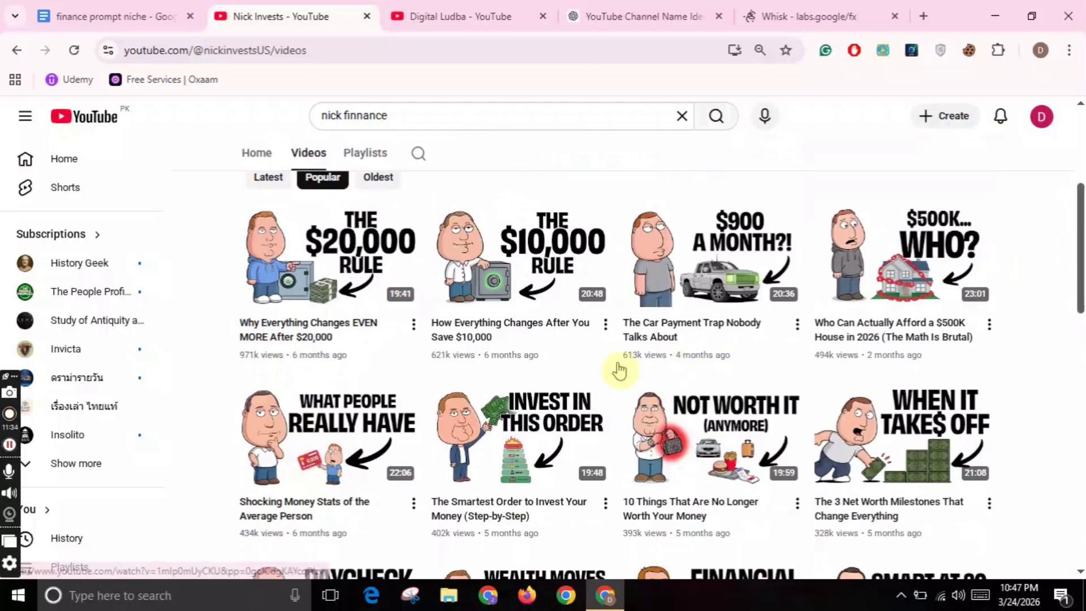
pyautogui.moveTo(286, 339)
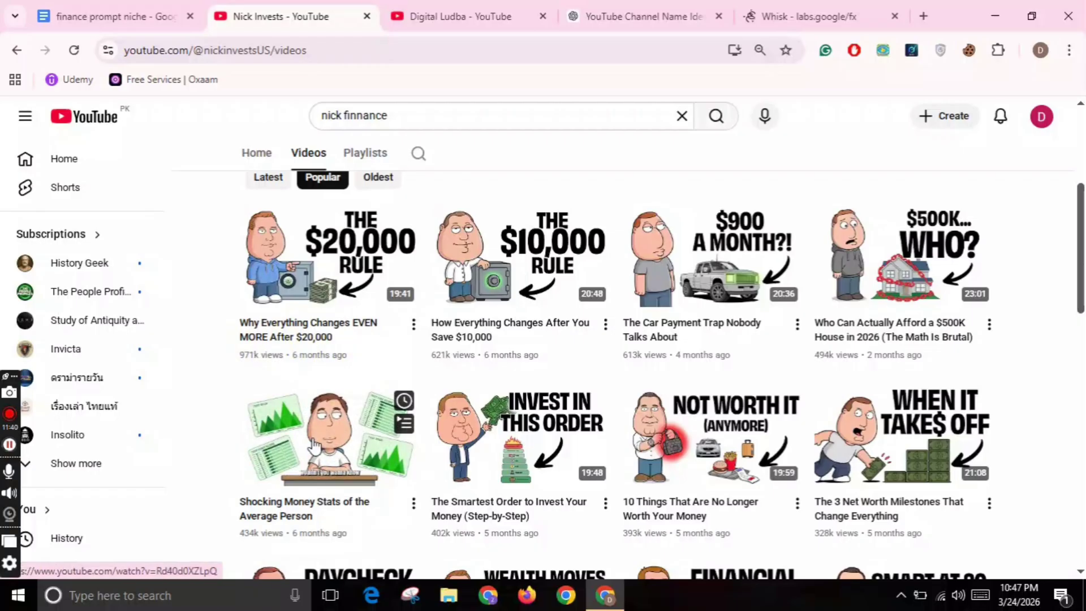
pyautogui.moveTo(314, 446)
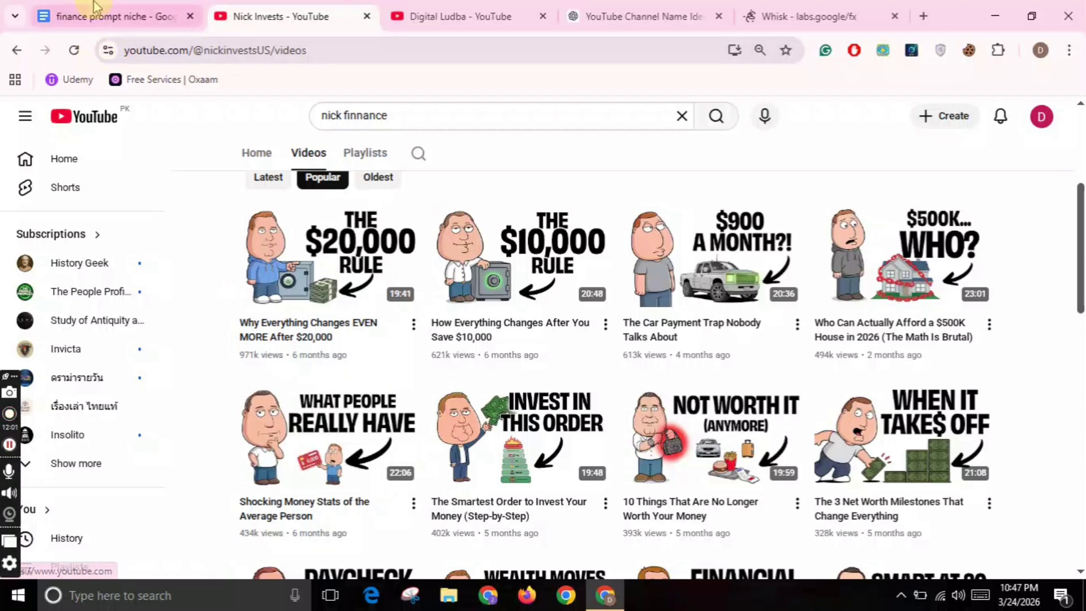
# Copy the complete Video ideas prompt from the finance prompt niche document in Google Docs.
pyautogui.click(102, 16)
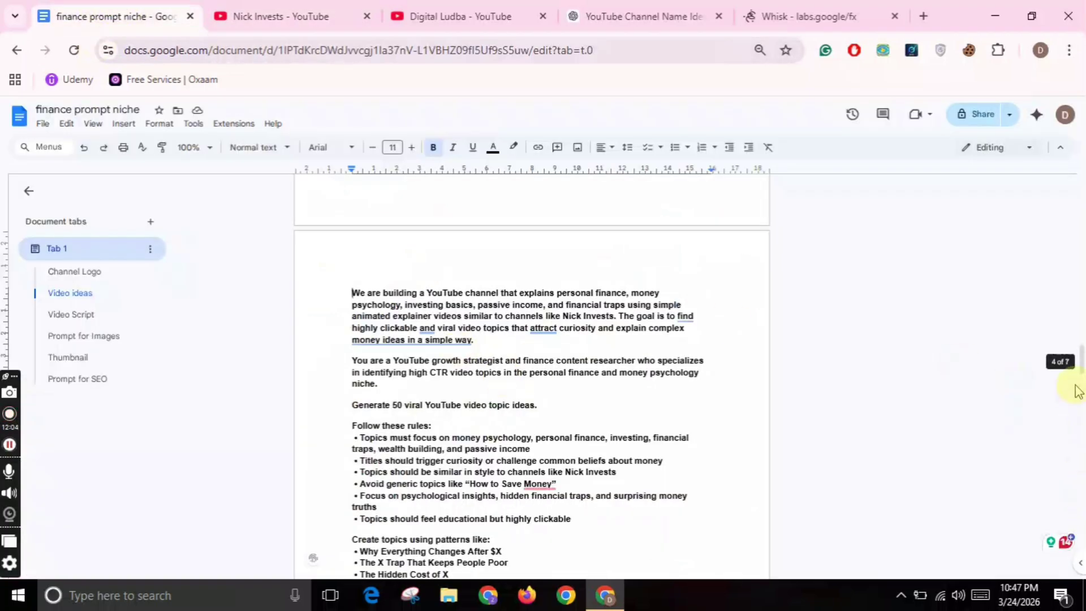
pyautogui.scroll(3, 1077, 390)
pyautogui.scroll(-2, 1077, 390)
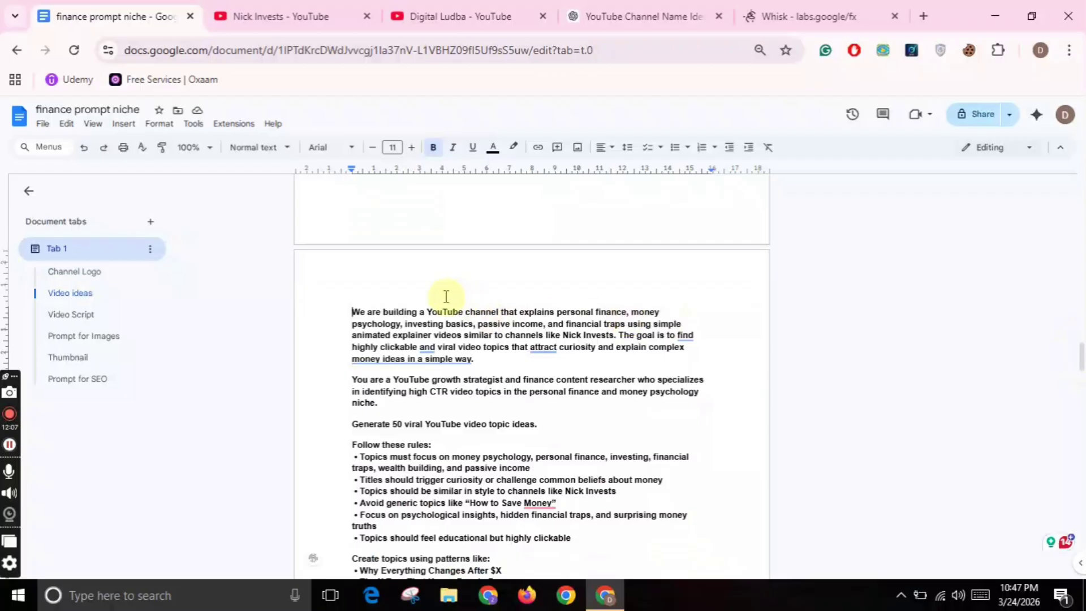
pyautogui.moveTo(354, 313); pyautogui.dragTo(510, 334)
pyautogui.rightClick(369, 247)
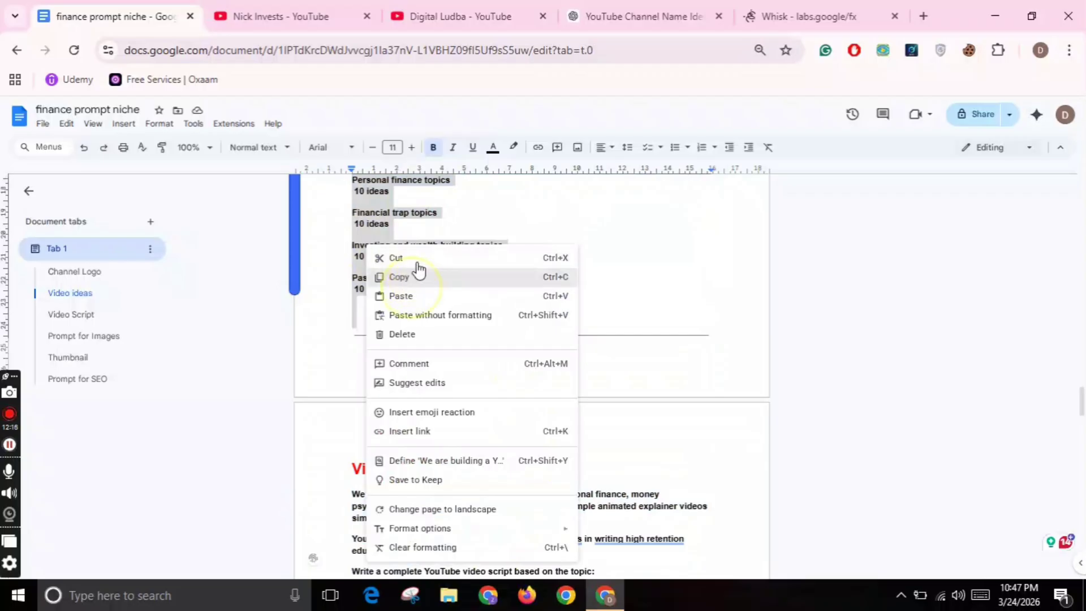
pyautogui.click(399, 276)
# Open a new ChatGPT chat in a separate tab, submit the copied Video ideas prompt and view the generated topic ideas.
pyautogui.click(642, 17)
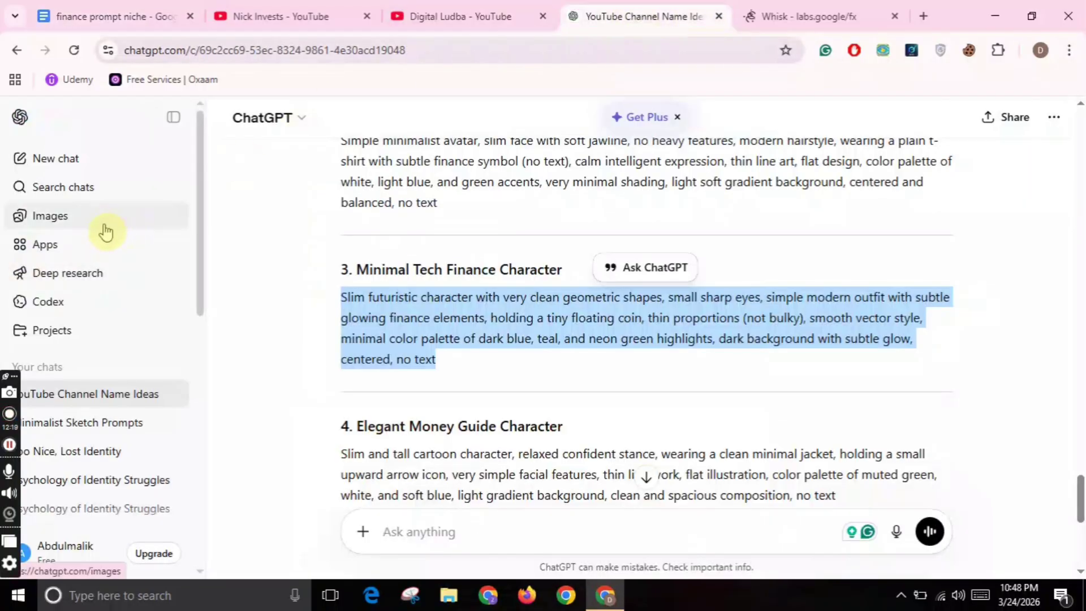
pyautogui.middleClick(75, 164)
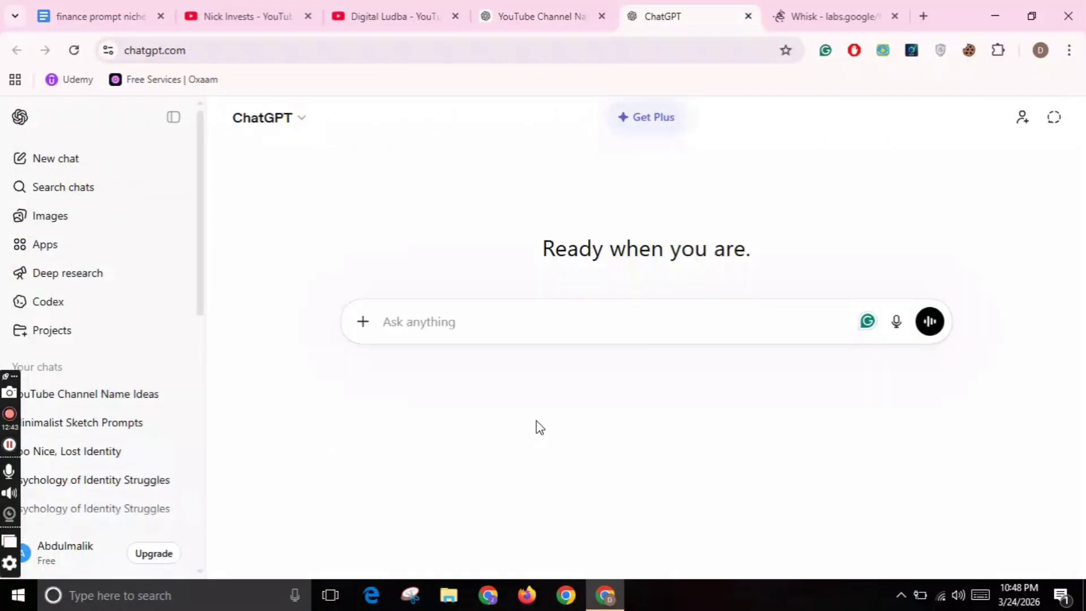
pyautogui.click(436, 320)
pyautogui.rightClick(436, 320)
pyautogui.click(489, 107)
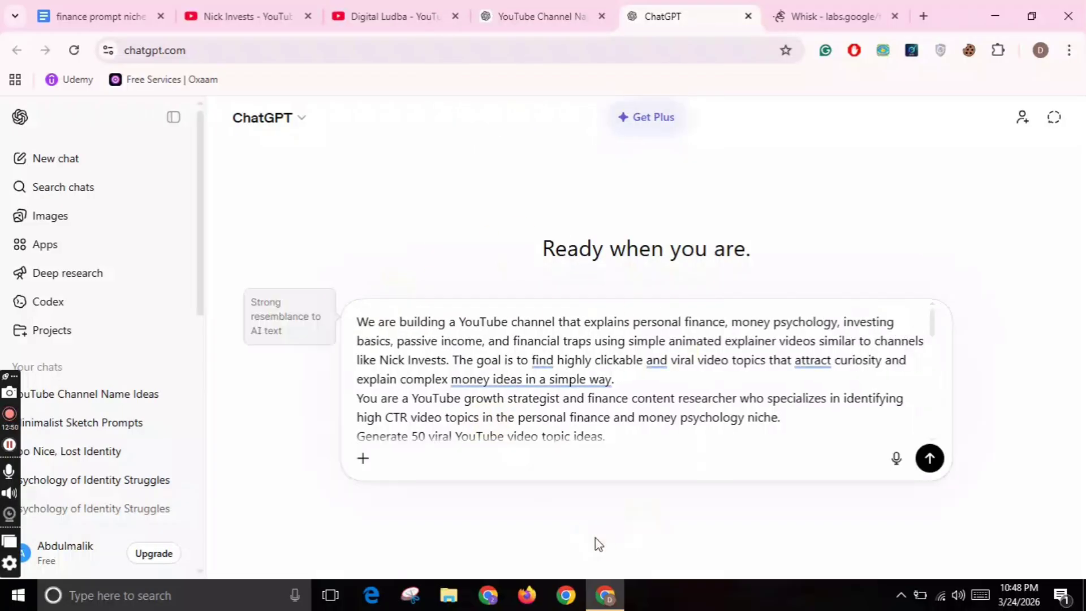
pyautogui.press('Return')
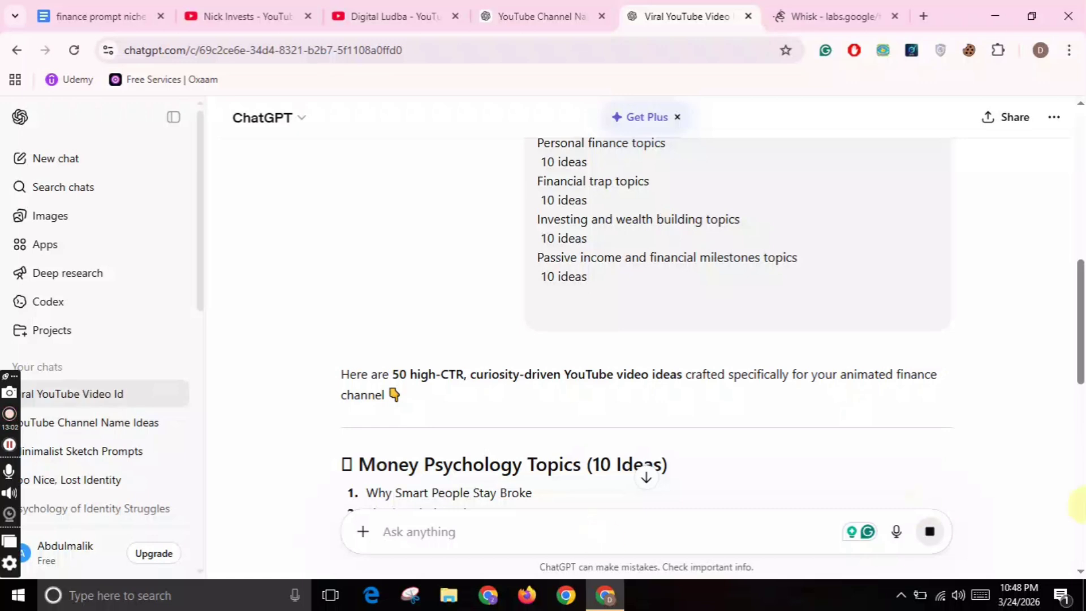
pyautogui.moveTo(1083, 298); pyautogui.dragTo(1082, 363)
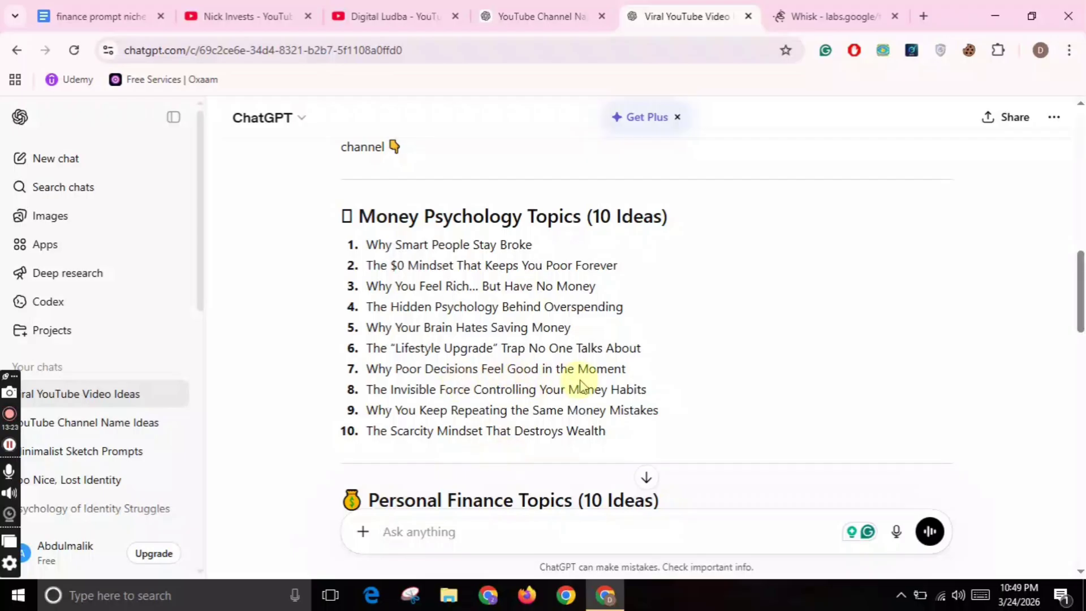
# Copy the personal finance topic "The $1000 Mistake Almost Everyone Makes" from the generated video ideas.
pyautogui.scroll(-5, 602, 255)
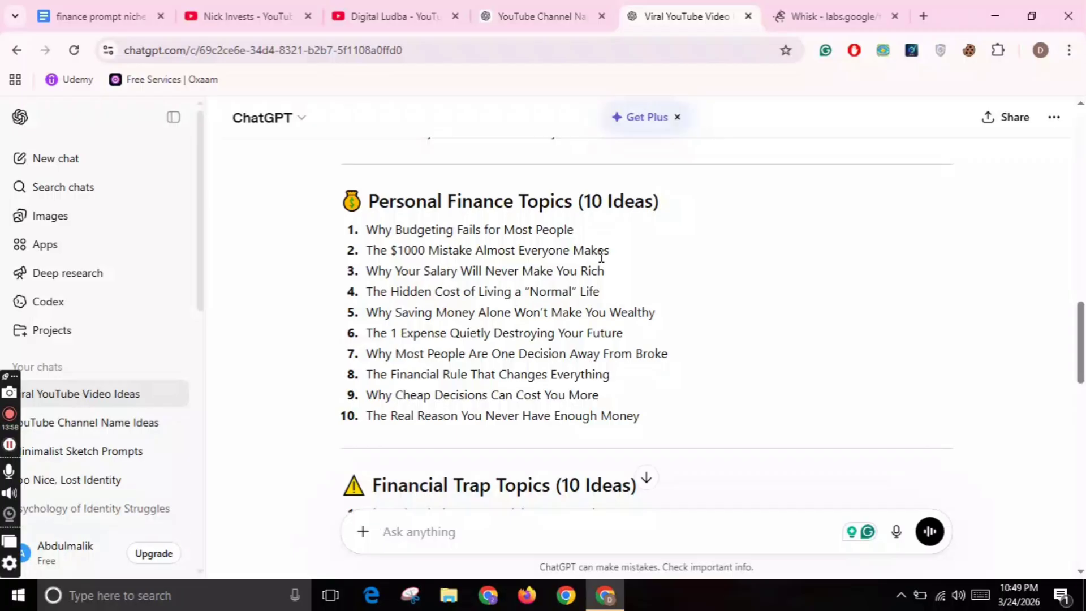
pyautogui.moveTo(9, 437); pyautogui.dragTo(1081, 418)
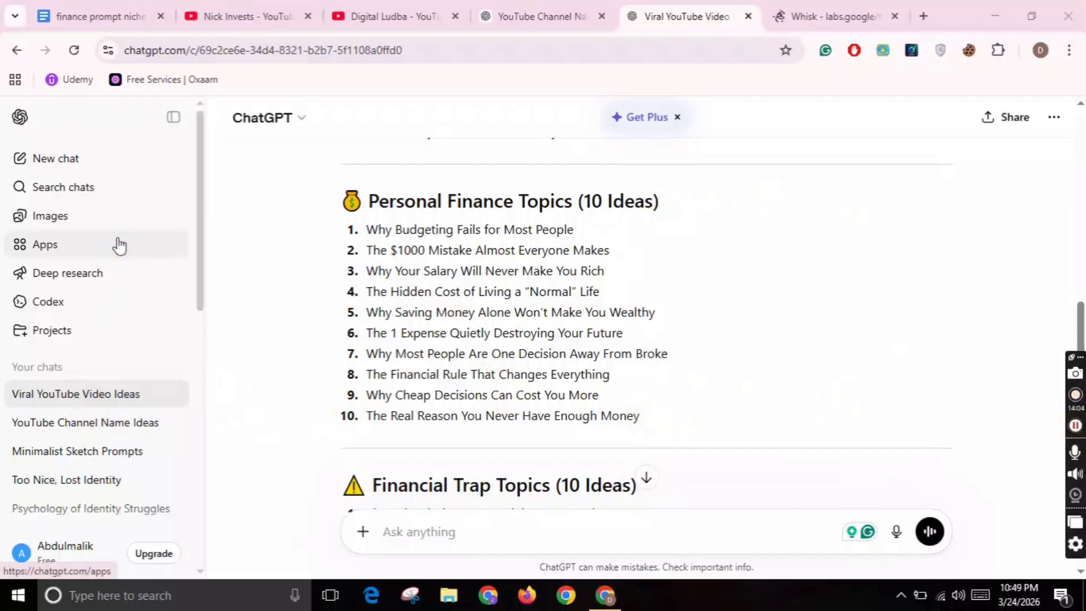
pyautogui.moveTo(365, 251); pyautogui.dragTo(623, 254)
pyautogui.rightClick(551, 253)
pyautogui.click(571, 260)
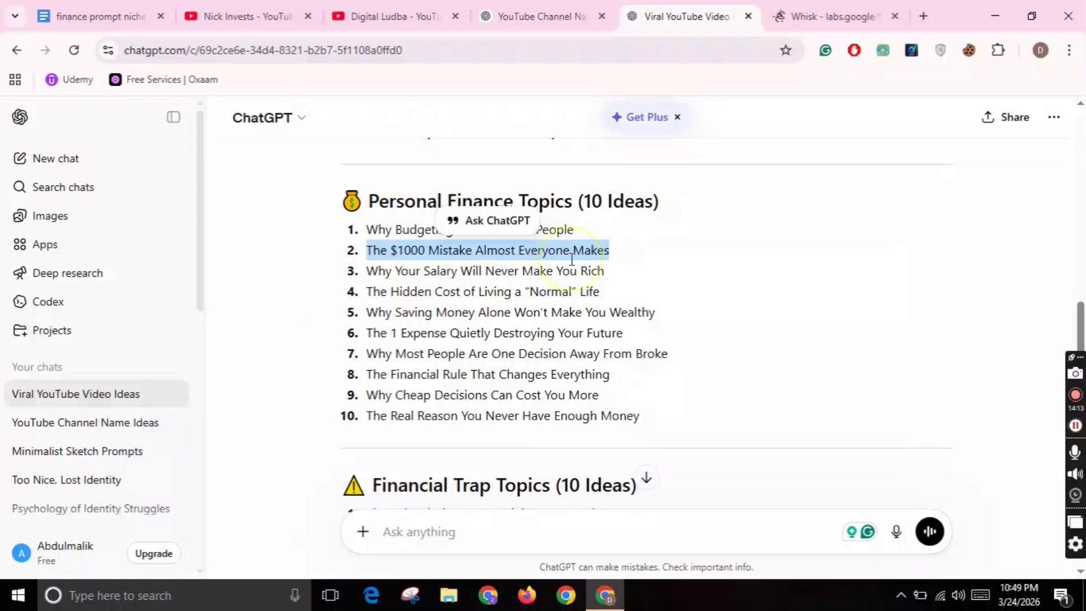
pyautogui.click(388, 272)
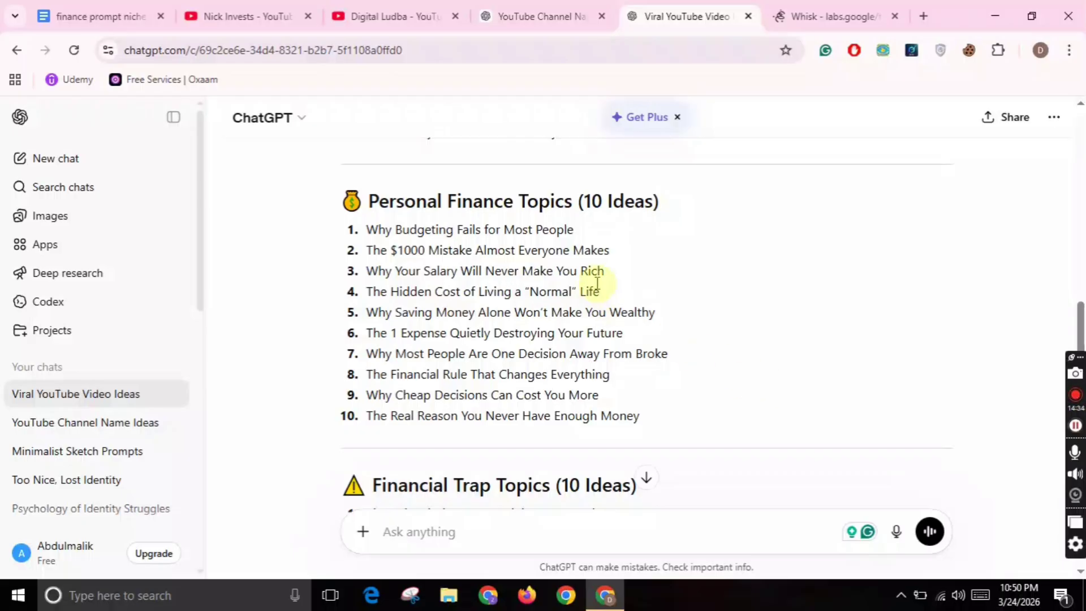
# Copy the personal finance topic "Why Your Salary Will Never Make You Rich" from the generated video ideas.
pyautogui.moveTo(604, 272); pyautogui.dragTo(538, 252)
pyautogui.moveTo(606, 270); pyautogui.dragTo(376, 281)
pyautogui.rightClick(390, 281)
pyautogui.click(590, 269)
pyautogui.moveTo(604, 271); pyautogui.dragTo(367, 269)
pyautogui.rightClick(366, 269)
pyautogui.click(797, 282)
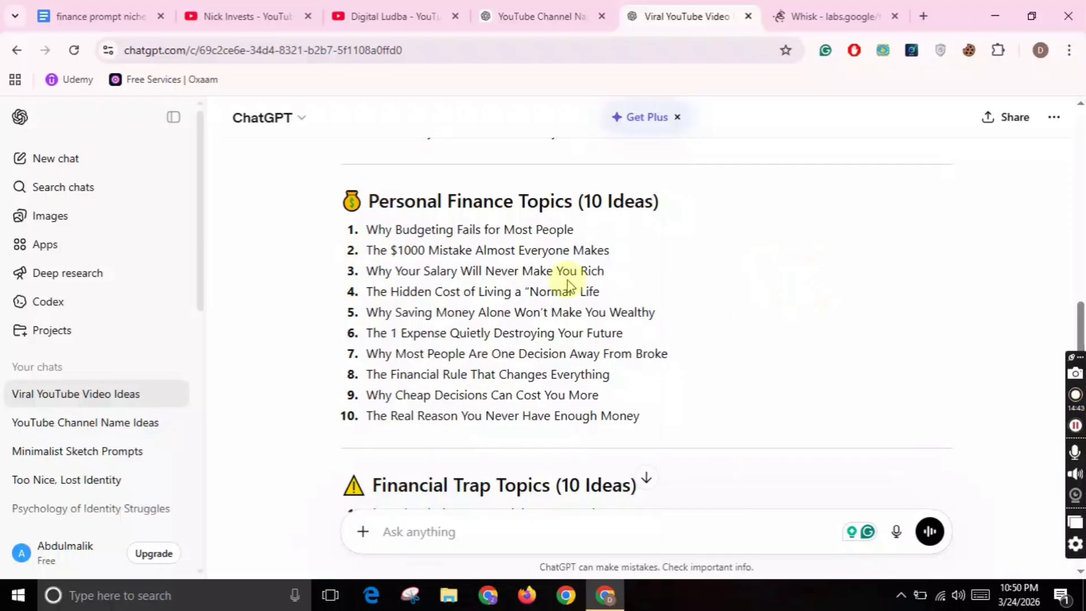
pyautogui.moveTo(619, 271); pyautogui.dragTo(368, 265)
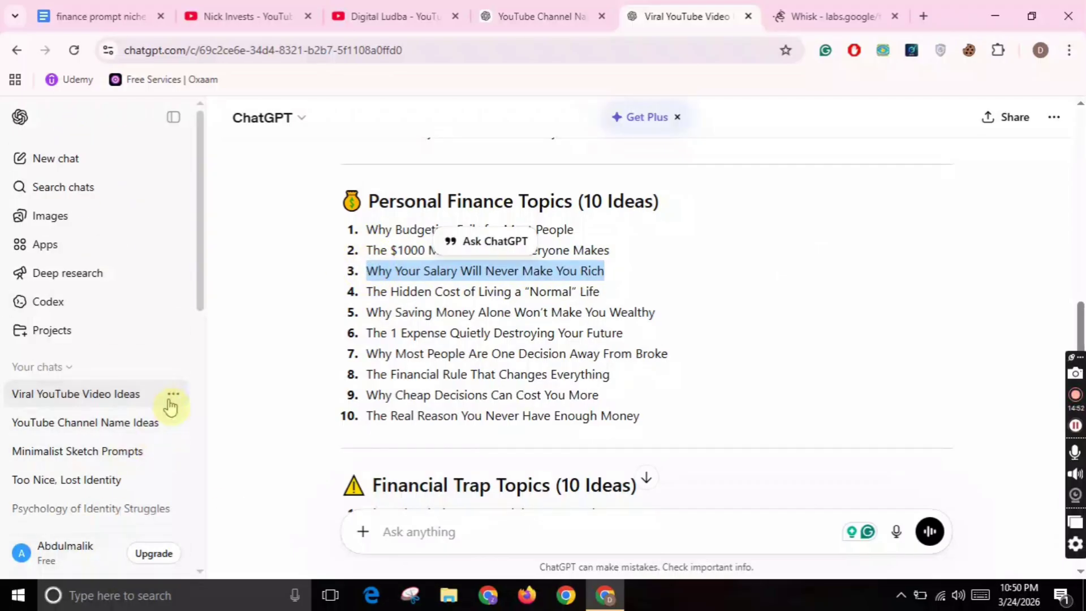
# Rename the current video ideas chat as "topic ideas".
pyautogui.click(171, 398)
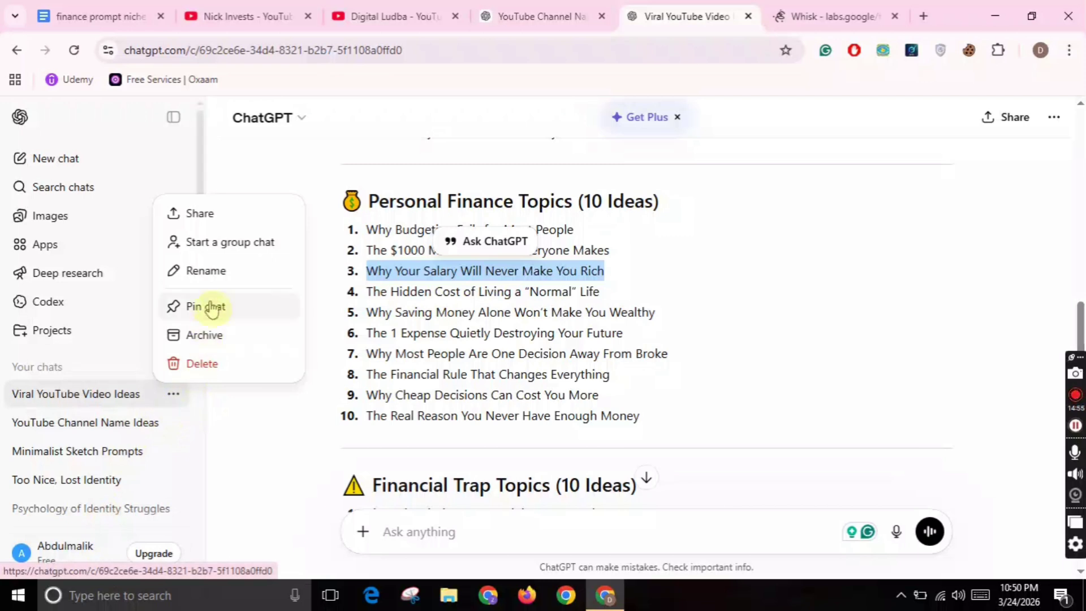
pyautogui.click(215, 272)
pyautogui.press('BackSpace')
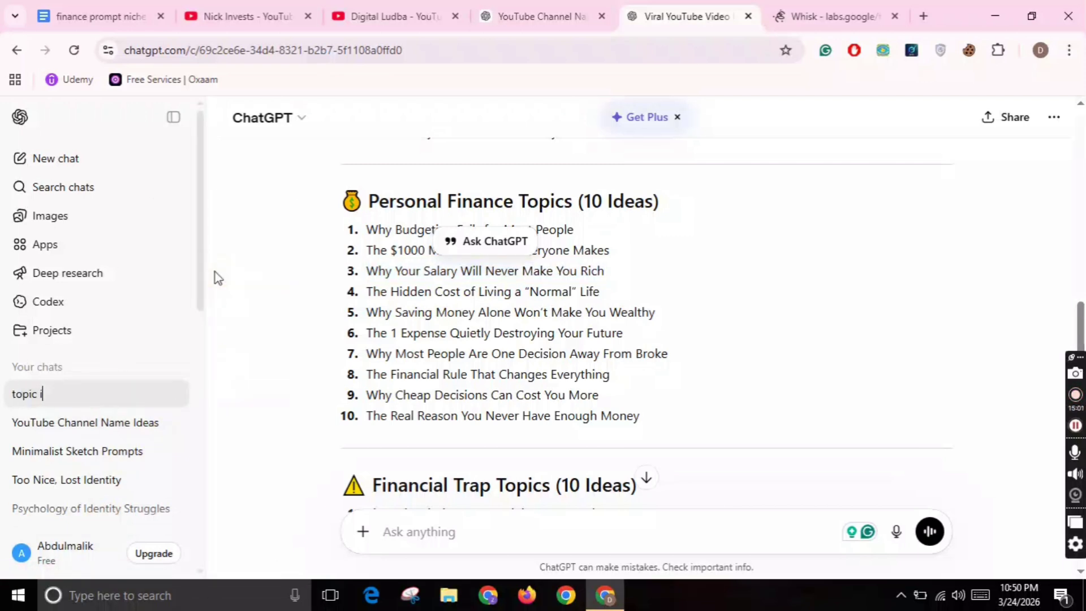
pyautogui.click(444, 541)
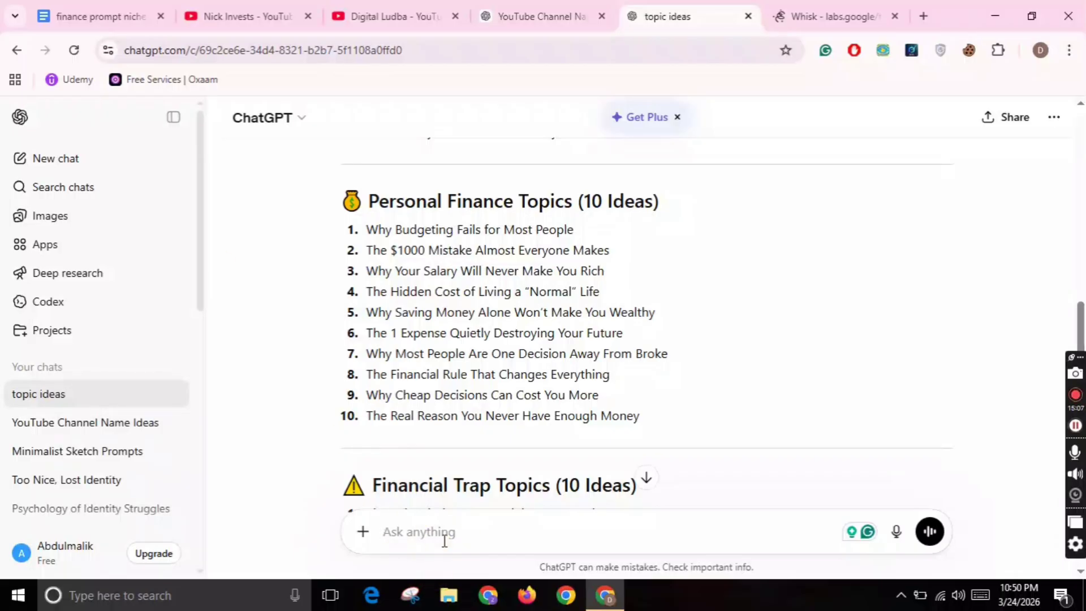
pyautogui.moveTo(1080, 315)
pyautogui.mouseDown()
pyautogui.moveTo(1075, 447)
pyautogui.moveTo(1078, 266)
pyautogui.moveTo(1066, 203)
pyautogui.moveTo(1062, 321)
pyautogui.mouseUp()
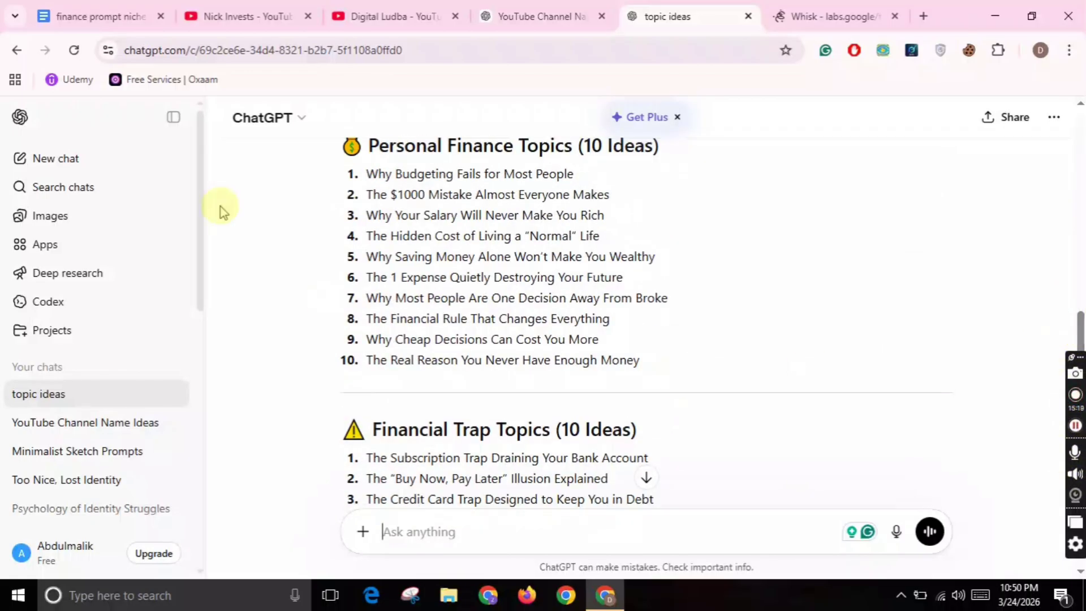
# Start a new chat and paste the title "Why Your Salary Will Never Make You Rich" followed by four line breaks, without submitting it.
pyautogui.click(89, 160)
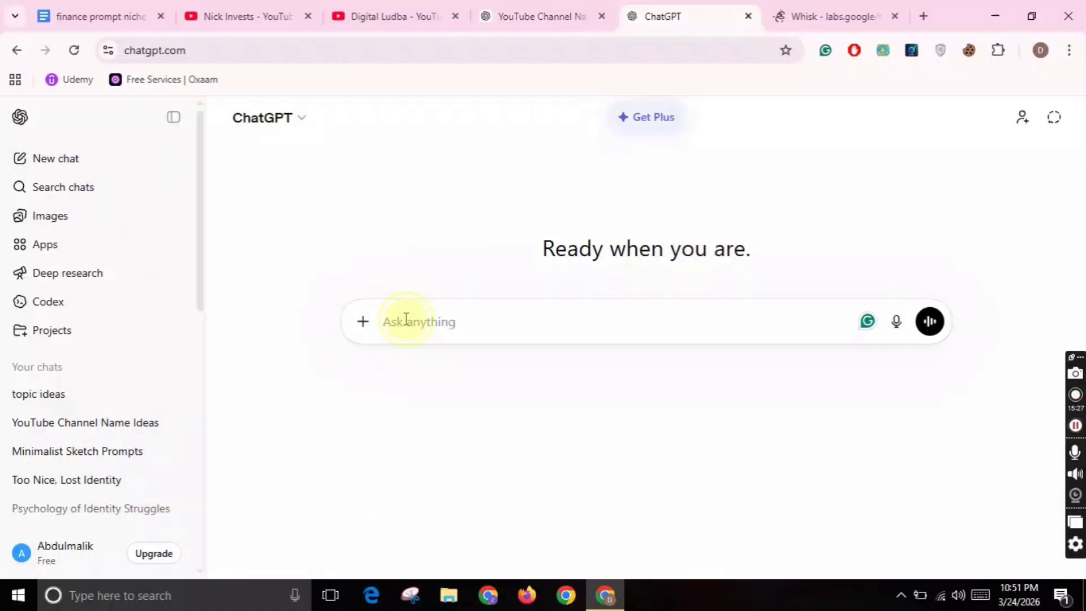
pyautogui.rightClick(406, 320)
pyautogui.click(475, 103)
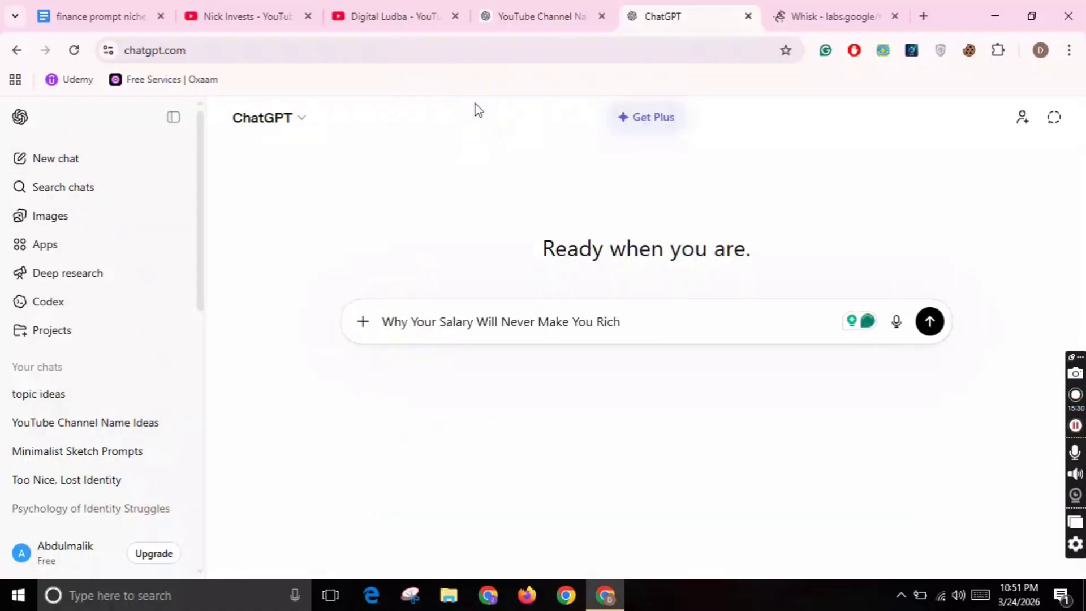
pyautogui.hotkey('shift', 'Return')
pyautogui.hotkey('shift', 'Return')
pyautogui.hotkey('shift', 'Return')
pyautogui.hotkey('shift', 'Return')
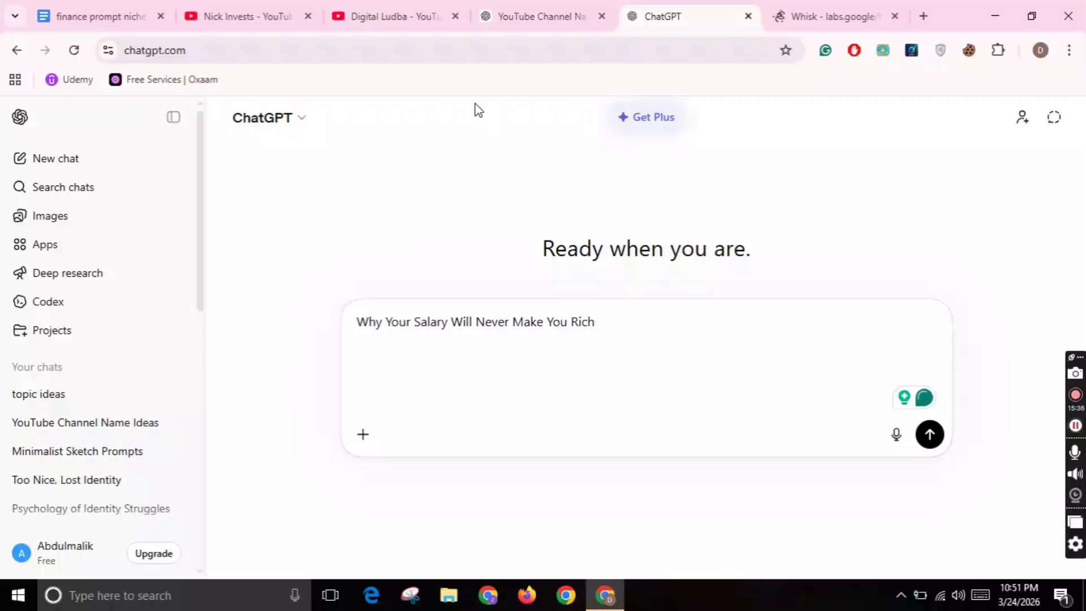
# Copy the complete Video Script prompt from the finance prompt niche document in Google Docs.
pyautogui.click(108, 16)
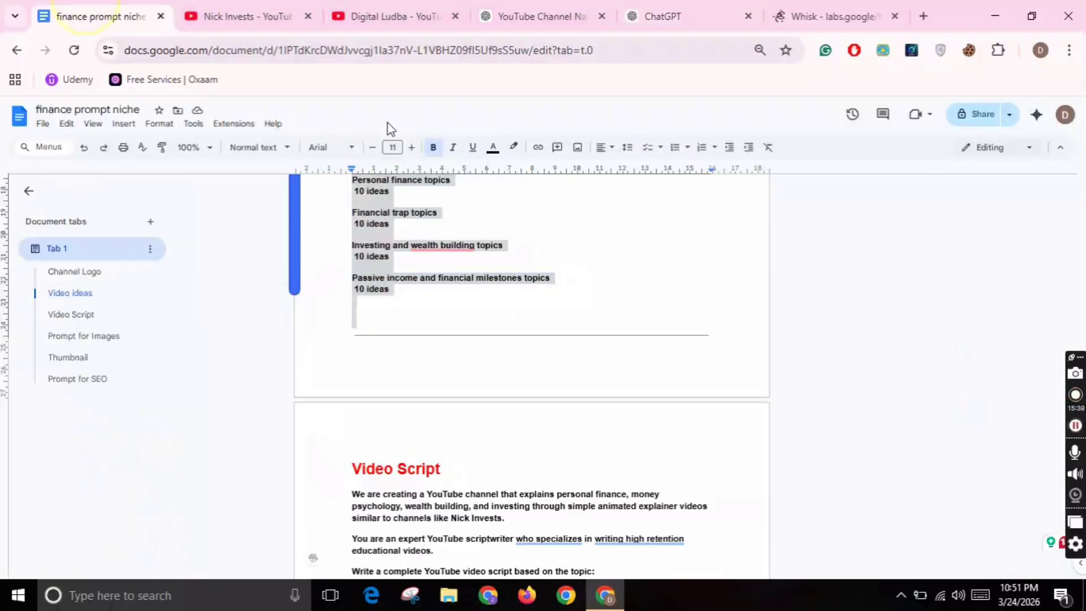
pyautogui.click(914, 396)
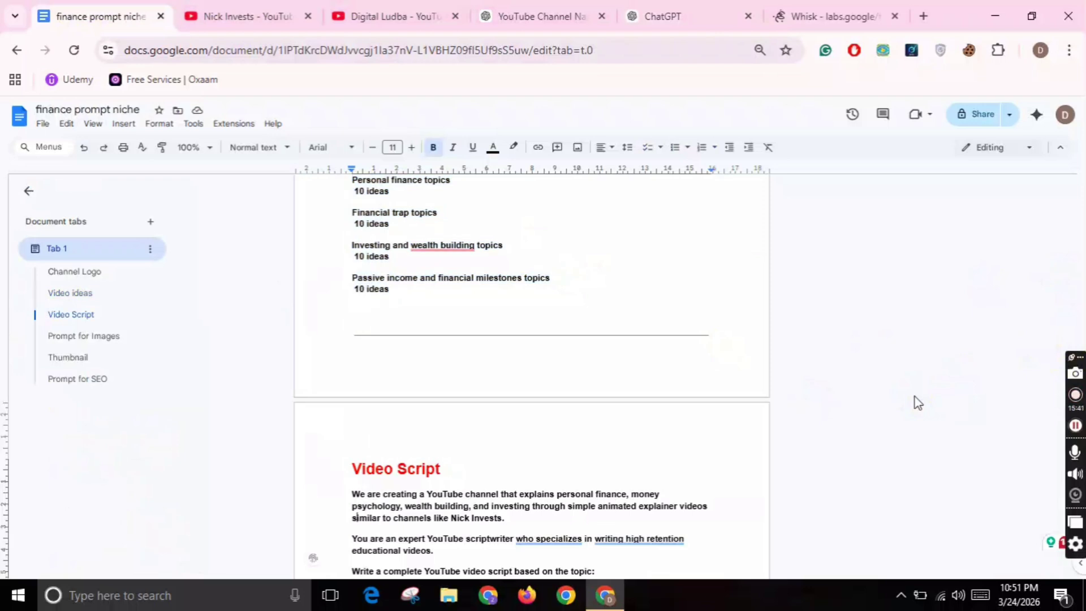
pyautogui.scroll(-1, 914, 396)
pyautogui.click(356, 412)
pyautogui.moveTo(356, 412); pyautogui.dragTo(526, 274)
pyautogui.rightClick(397, 236)
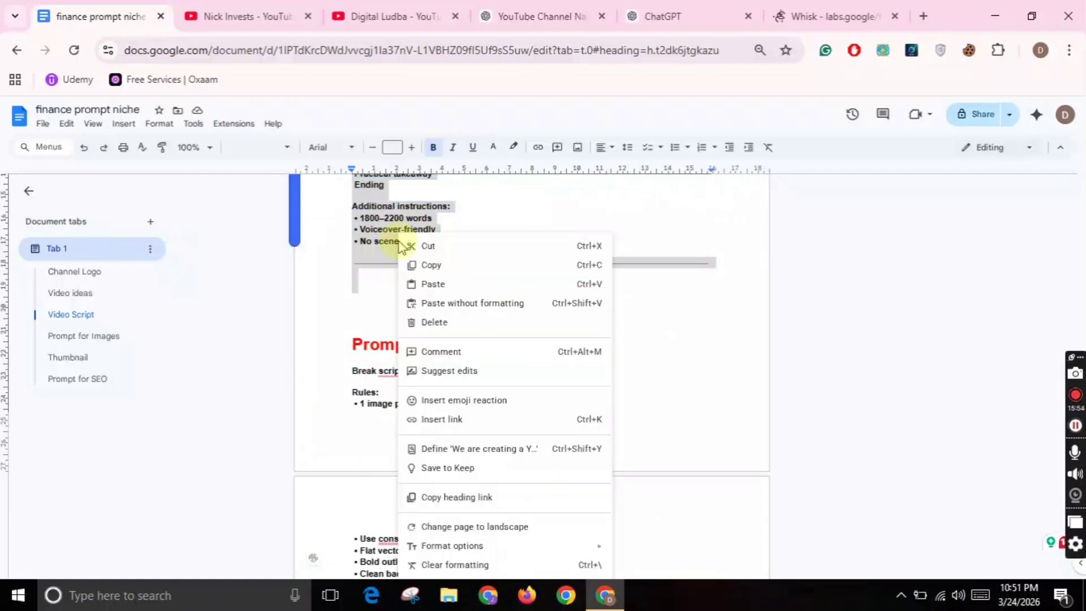
pyautogui.click(431, 266)
pyautogui.rightClick(382, 225)
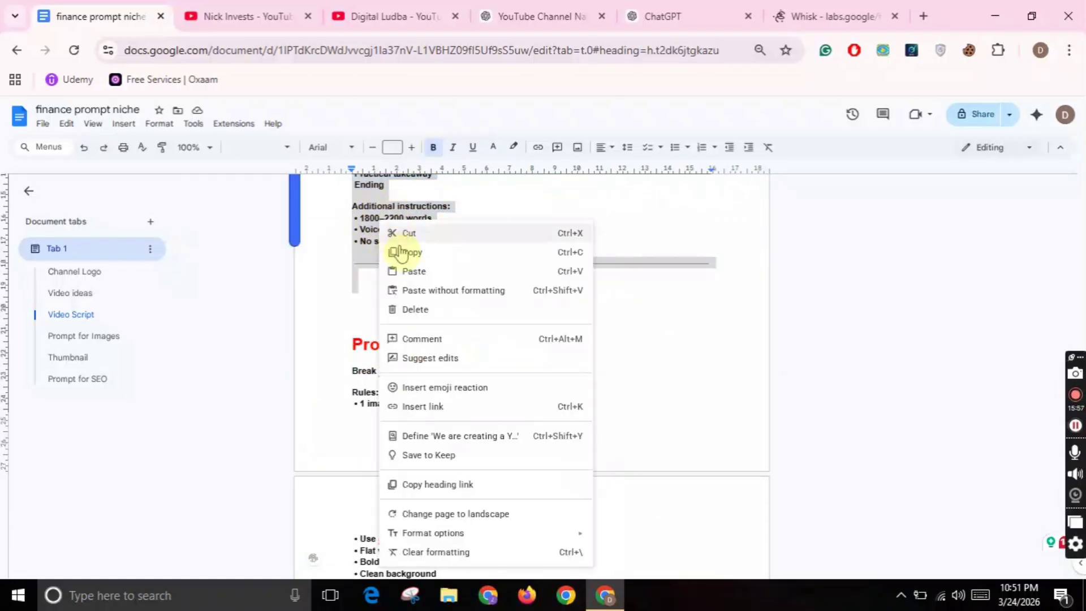
pyautogui.click(405, 253)
# Switch back to ChatGPT and paste the copied Video Script prompt below the topic title in the unsent message.
pyautogui.click(661, 16)
pyautogui.click(396, 380)
pyautogui.rightClick(389, 394)
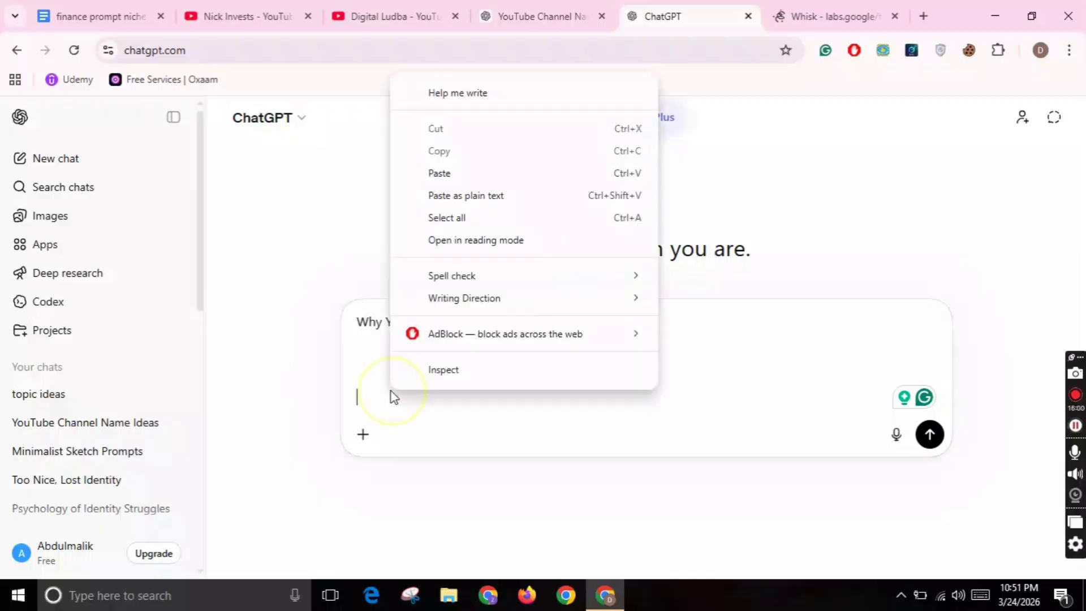
pyautogui.click(465, 174)
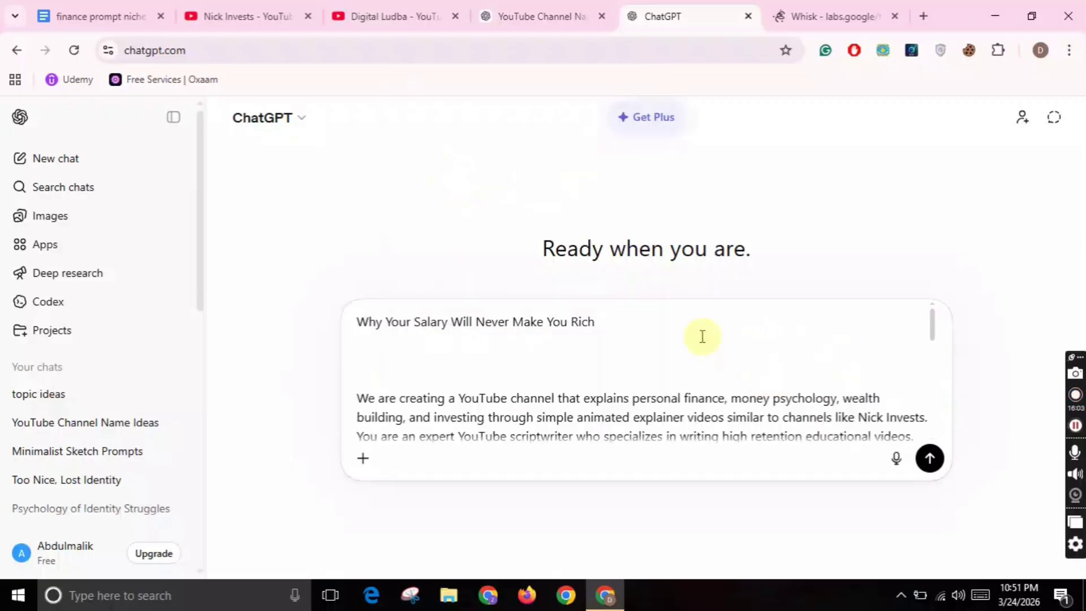
# Cut the title "Why Your Salary Will Never Make You Rich" and paste it over the INSERT VIDEO TOPIC HERE placeholder in the prompt.
pyautogui.moveTo(635, 328); pyautogui.dragTo(173, 302)
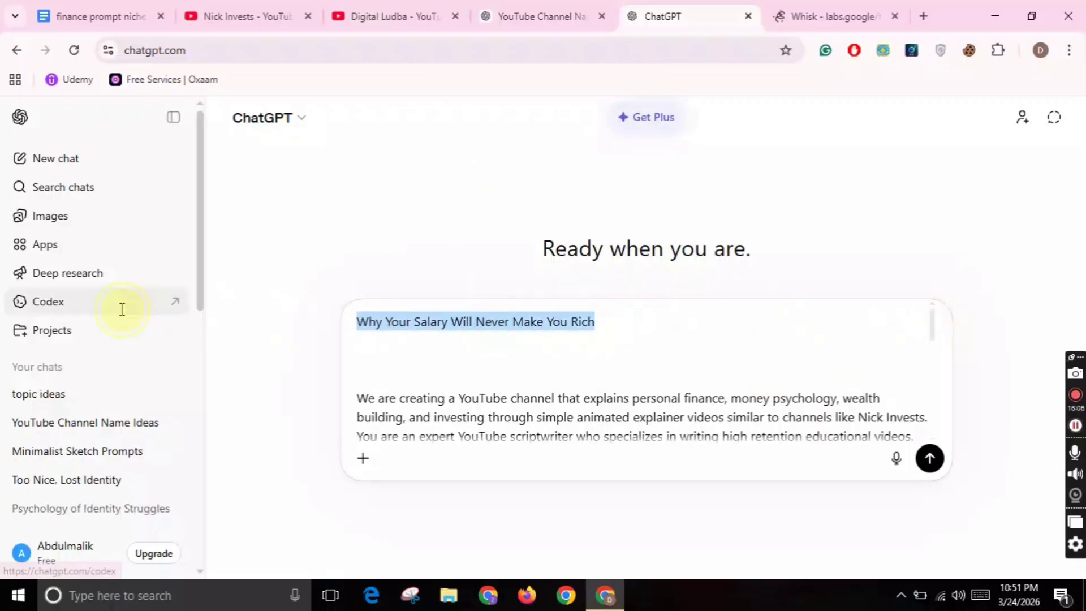
pyautogui.hotkey('ctrl', 'x')
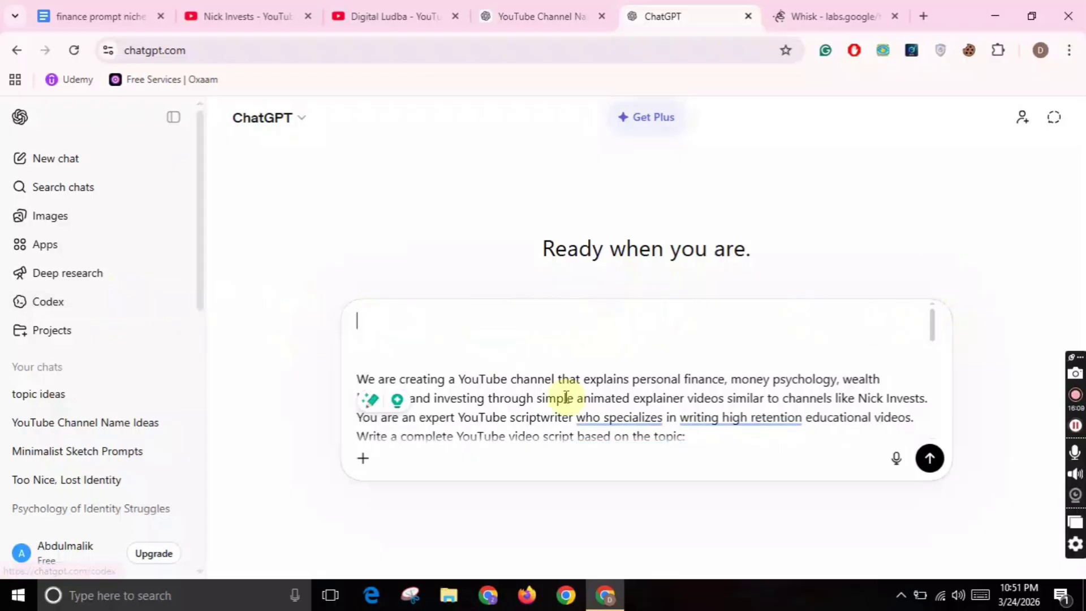
pyautogui.rightClick(550, 315)
pyautogui.click(458, 296)
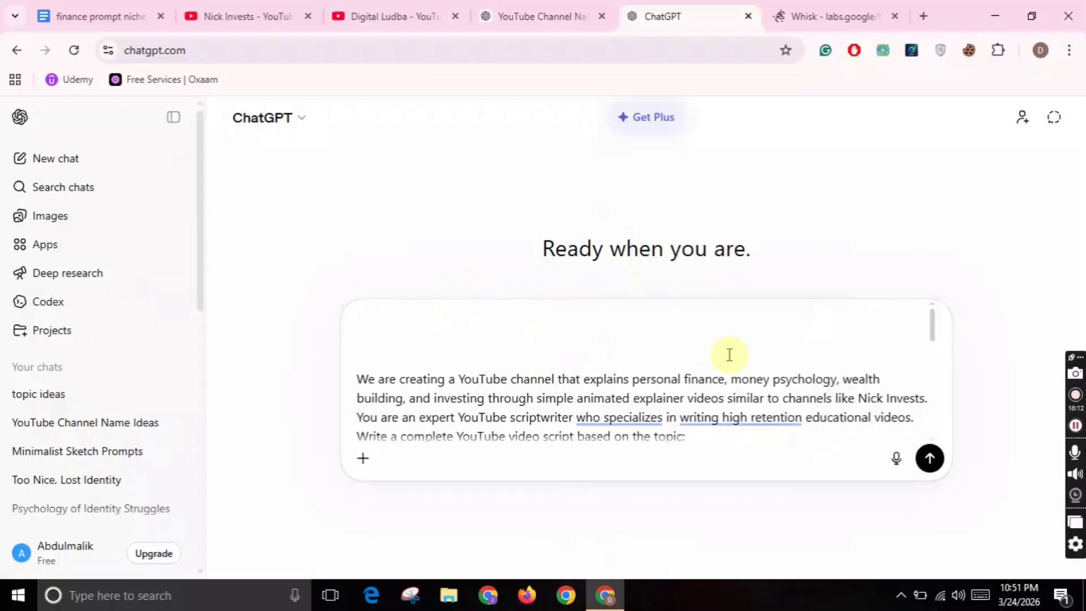
pyautogui.moveTo(931, 323); pyautogui.dragTo(933, 354)
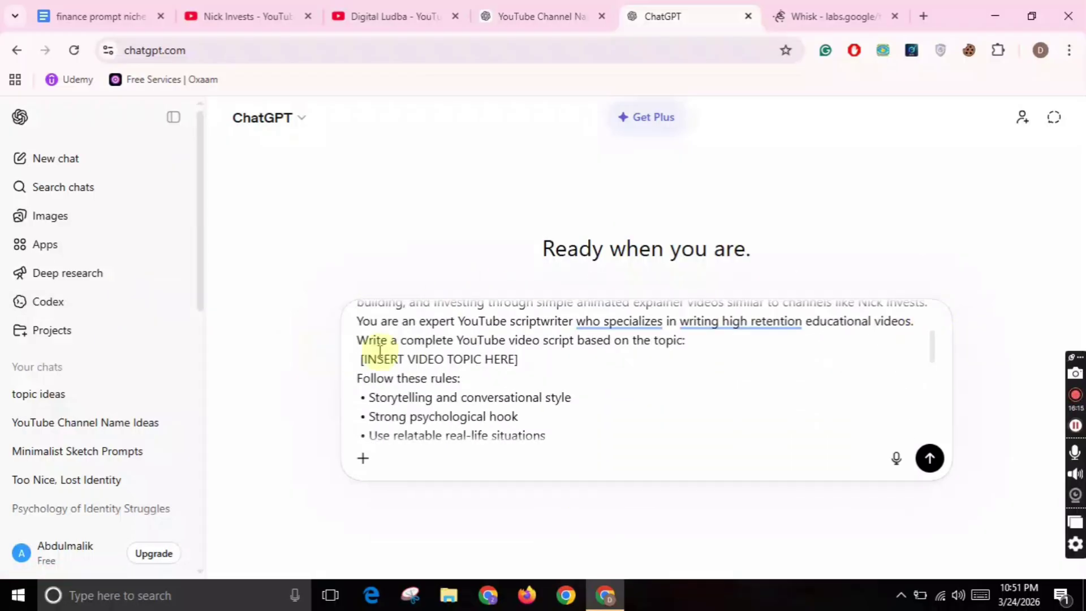
pyautogui.moveTo(362, 359); pyautogui.dragTo(516, 362)
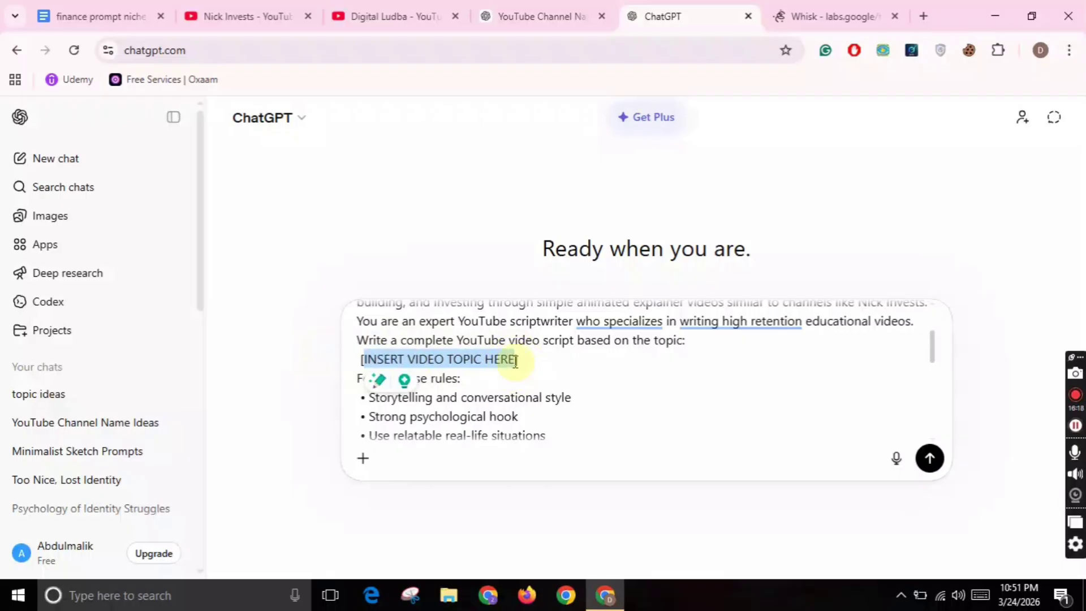
pyautogui.hotkey('ctrl', 'v')
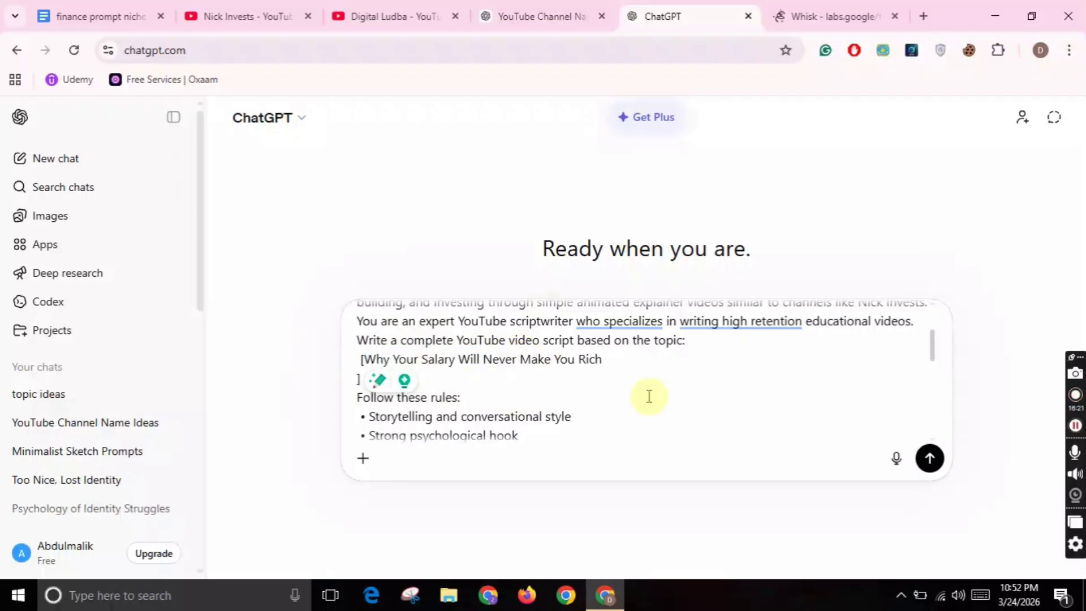
pyautogui.rightClick(632, 366)
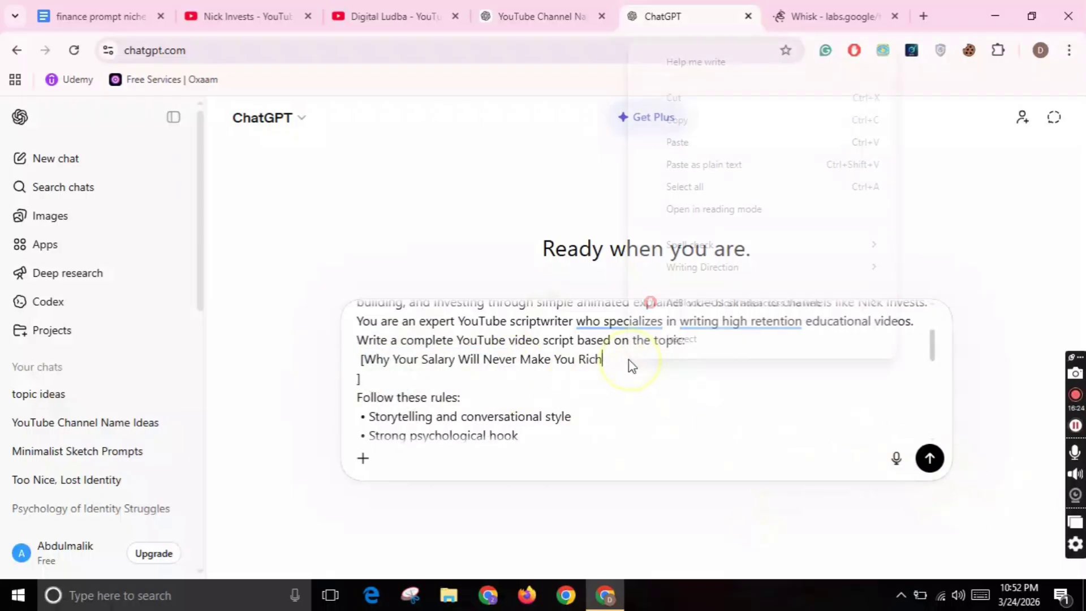
pyautogui.click(644, 365)
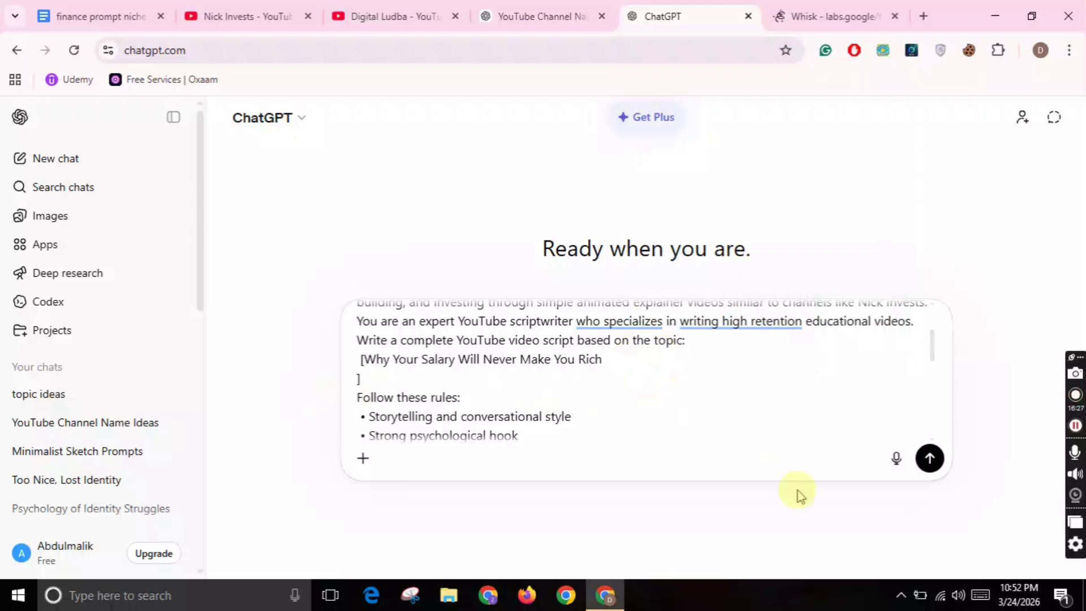
# Submit the completed Video Script prompt and look through the generated script.
pyautogui.click(929, 460)
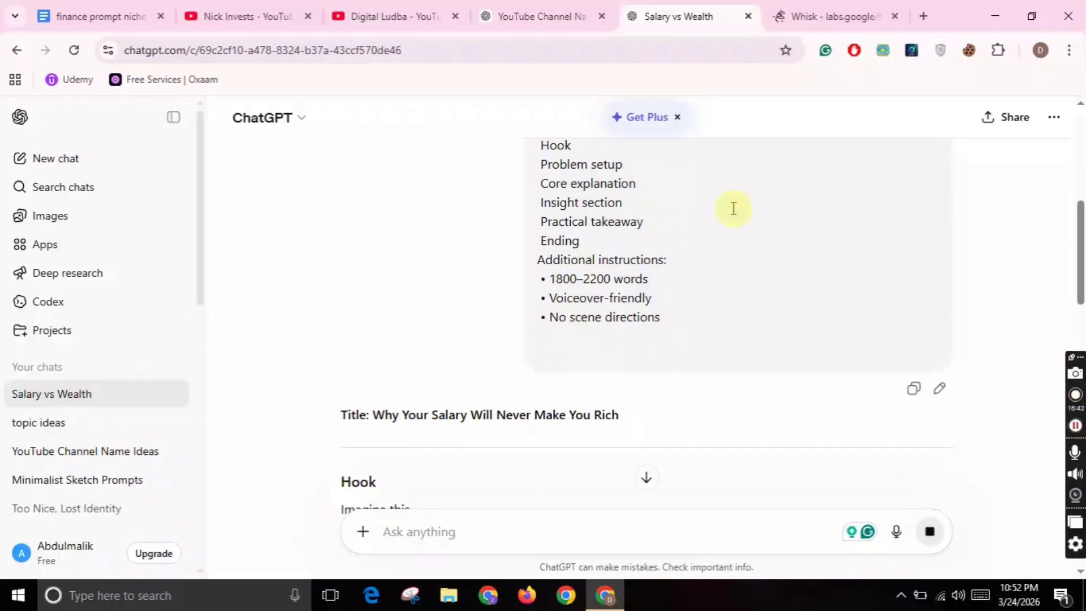
pyautogui.scroll(-5, 565, 226)
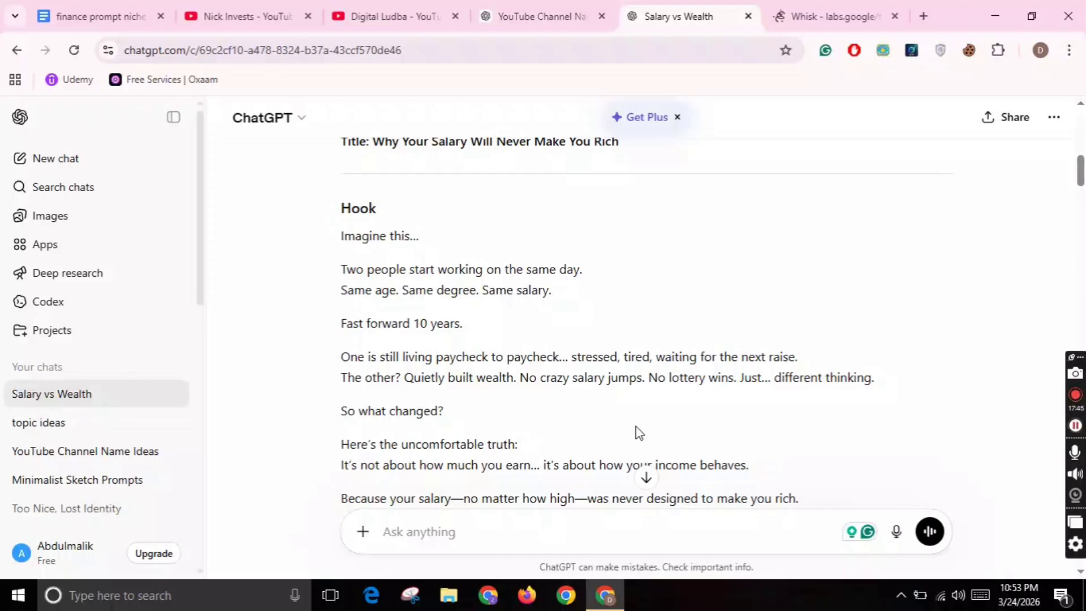
pyautogui.moveTo(1080, 173); pyautogui.dragTo(1079, 164)
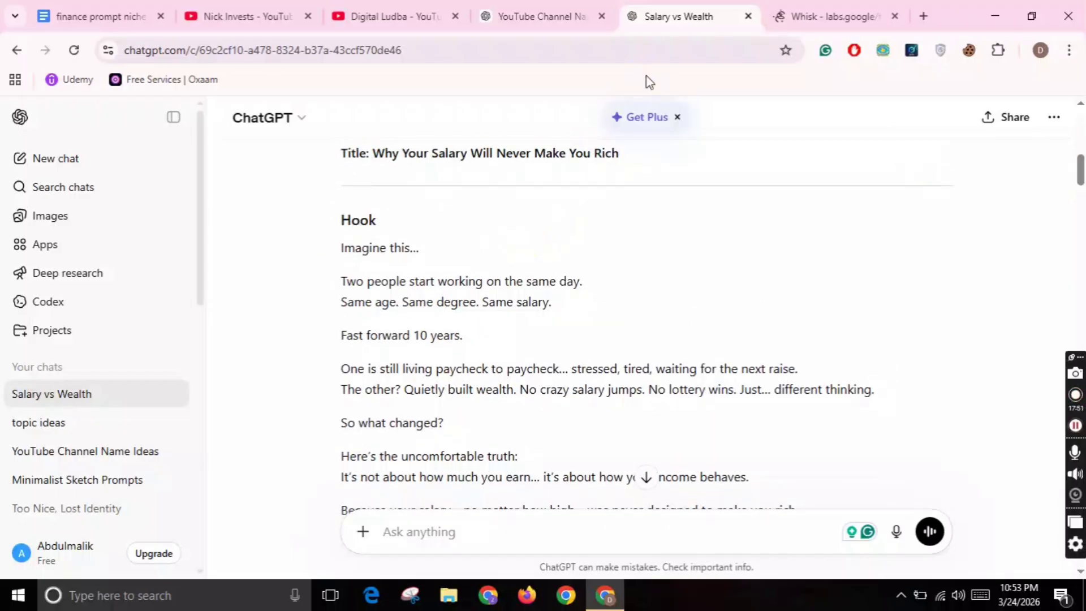
pyautogui.moveTo(1079, 164); pyautogui.dragTo(1057, 227)
# Search Google for "gogle ai studio" in a new tab and open the Google AI Studio playground.
pyautogui.click(921, 17)
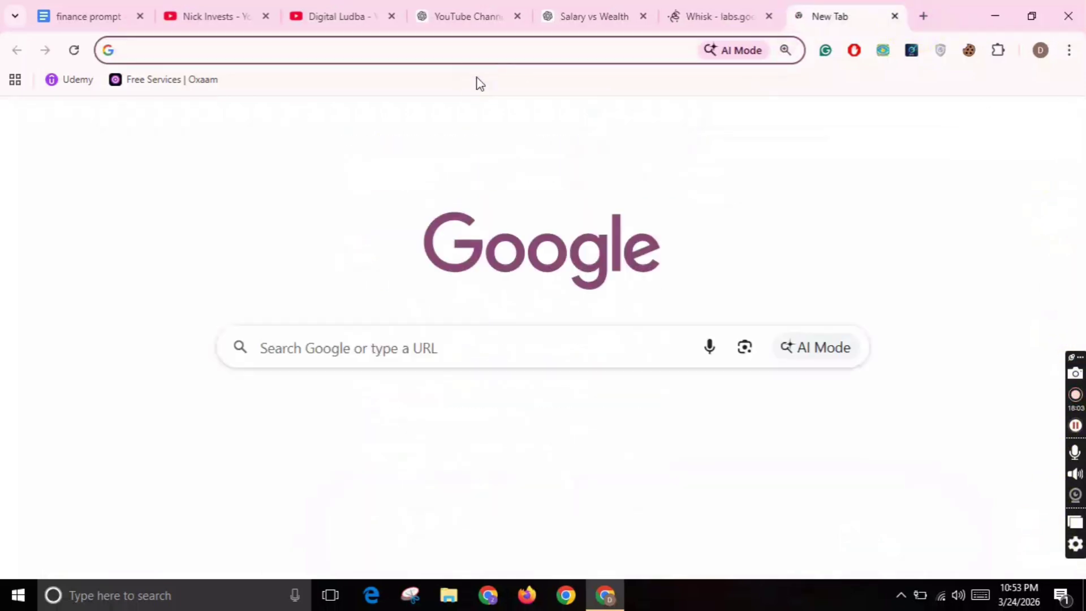
pyautogui.write('gogle ai ')
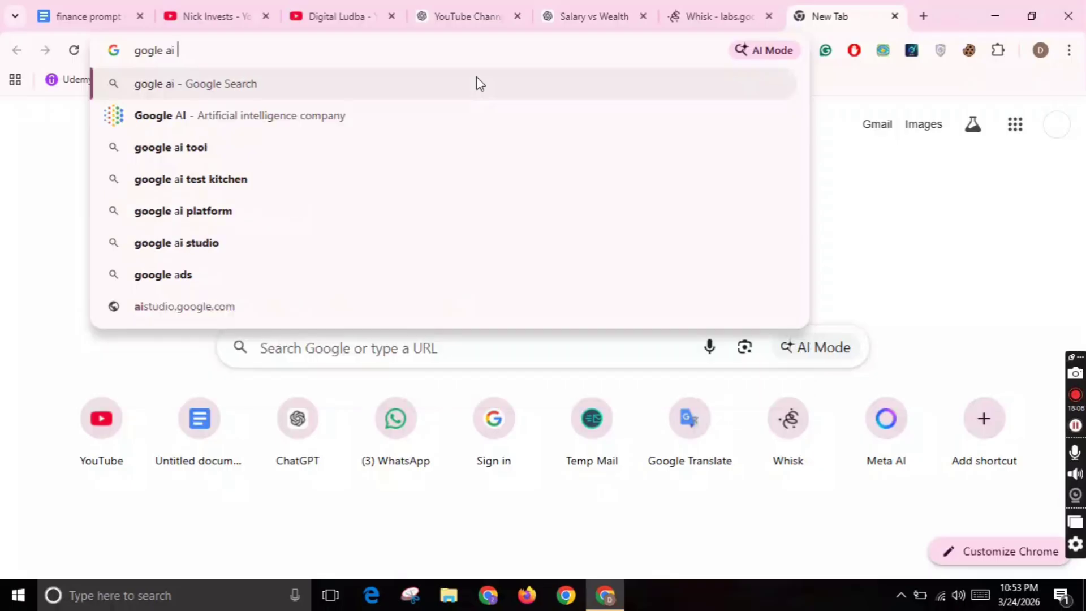
pyautogui.write('studio')
pyautogui.press('Return')
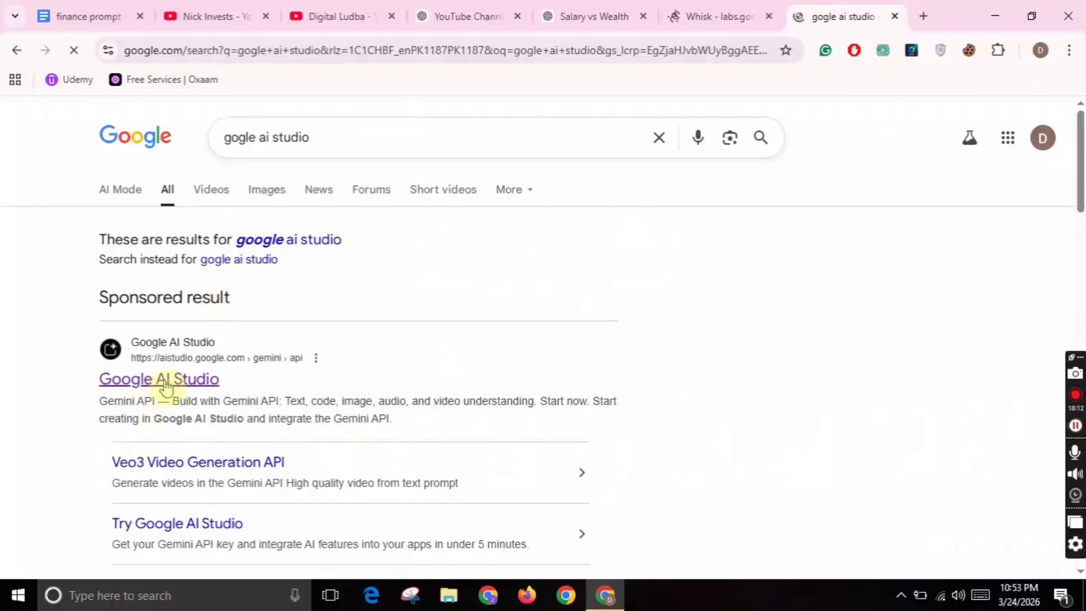
pyautogui.click(164, 382)
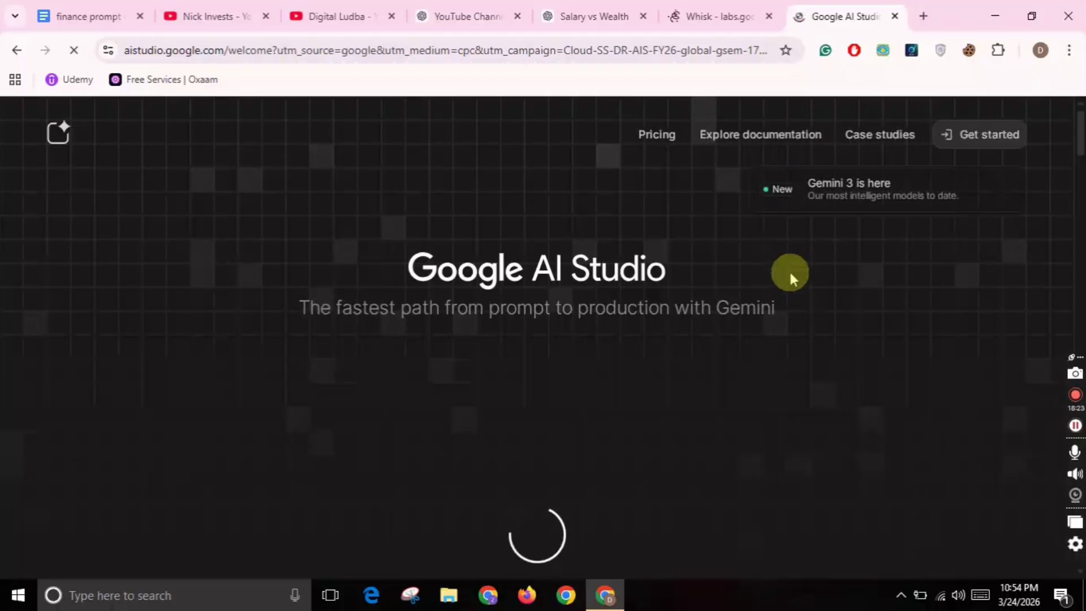
pyautogui.click(968, 134)
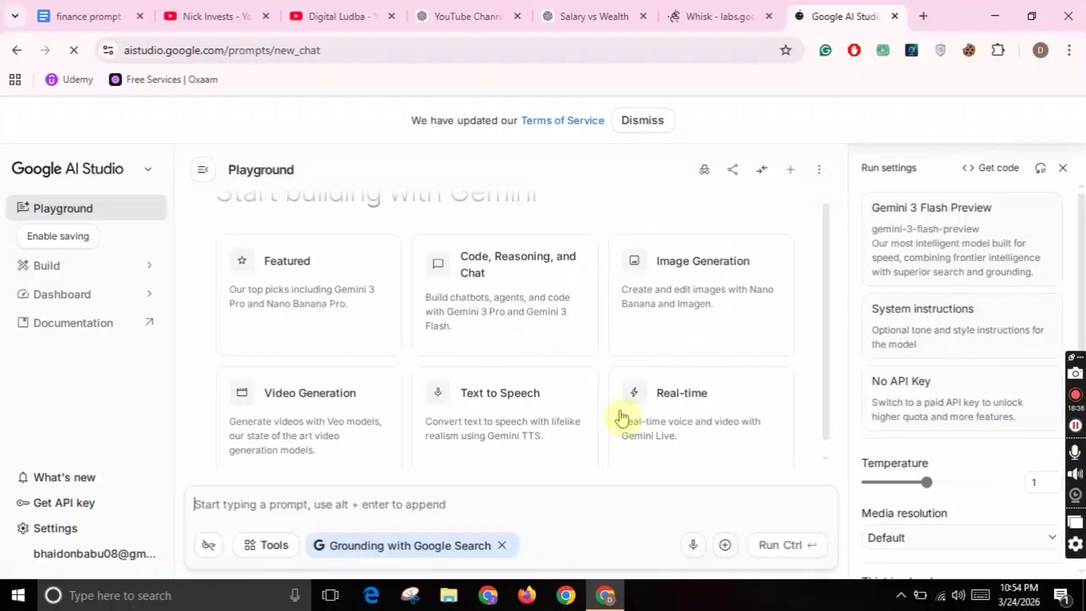
# Open the Text to Speech playground with the Gemini 2.5 Pro Preview TTS model and set the mode to single-speaker audio.
pyautogui.click(474, 400)
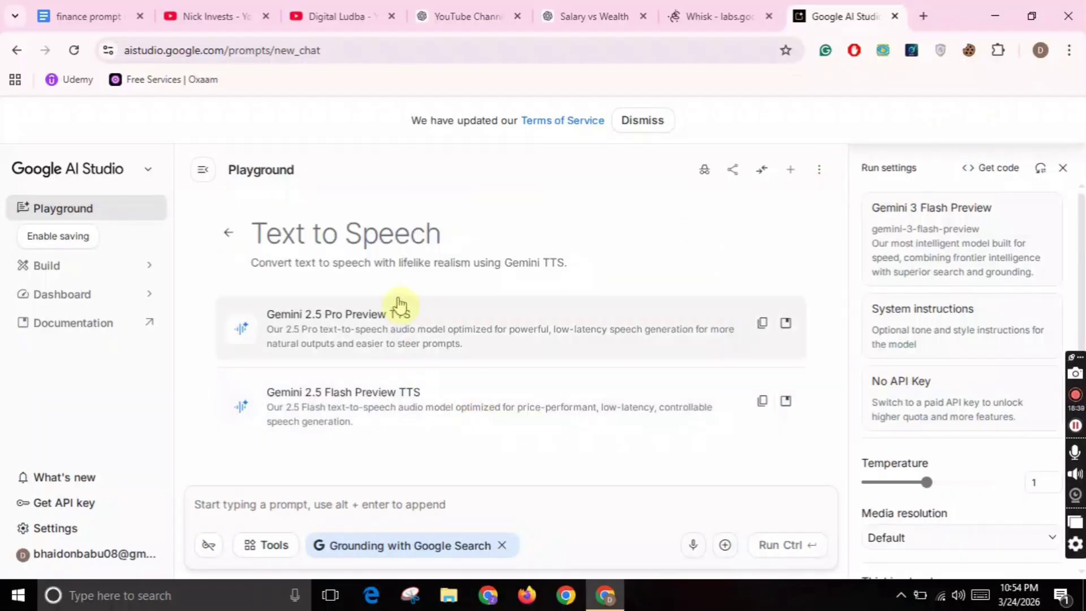
pyautogui.click(386, 345)
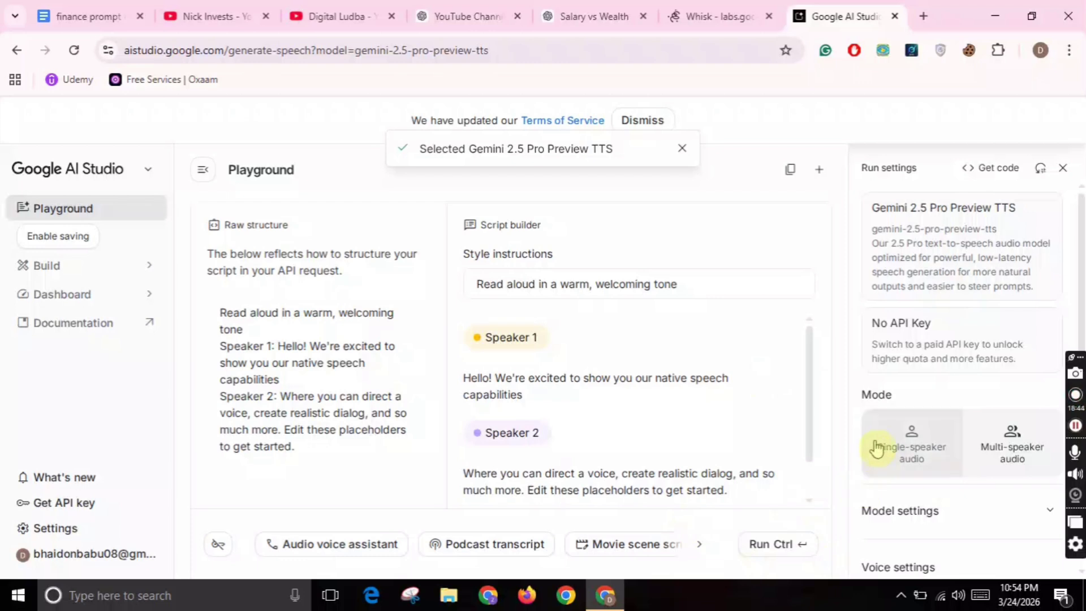
pyautogui.click(899, 446)
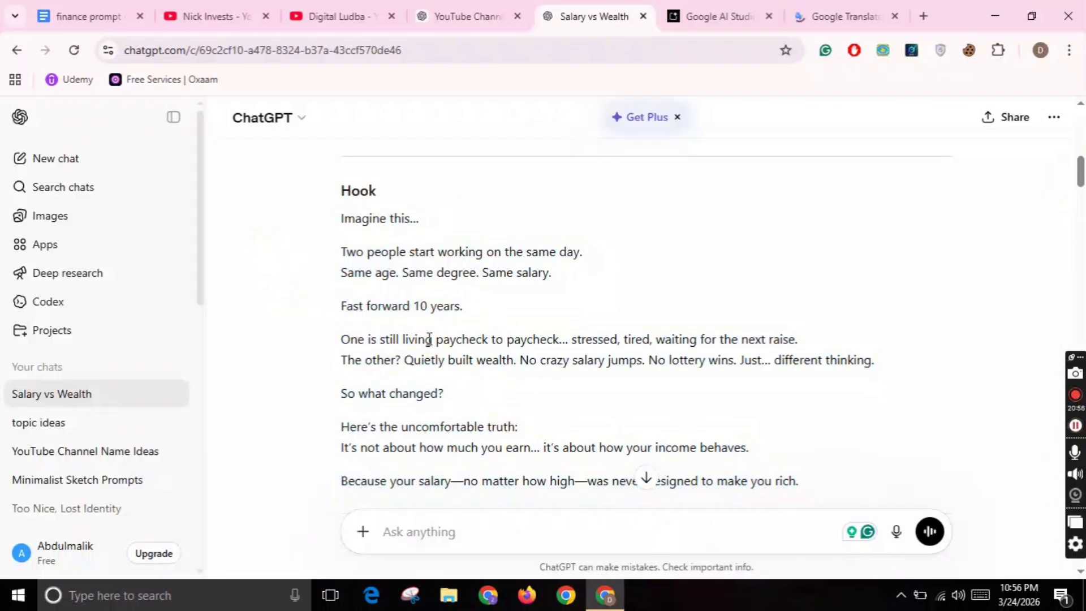
# Copy the Hook section of the ChatGPT script and paste it as the speech text in Google AI Studio.
pyautogui.moveTo(328, 226); pyautogui.dragTo(823, 390)
pyautogui.rightClick(417, 273)
pyautogui.click(442, 292)
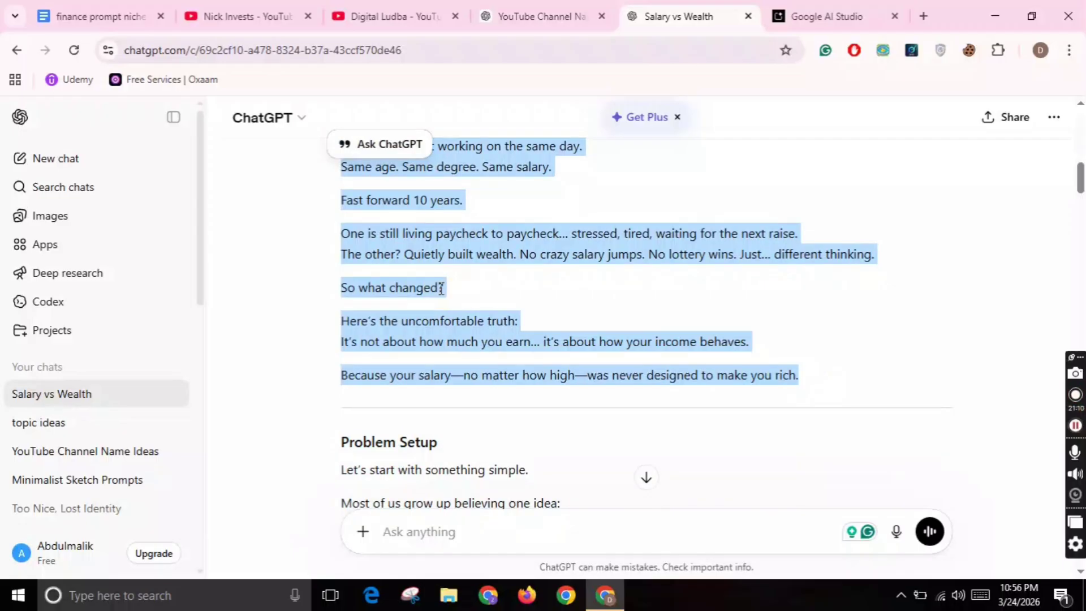
pyautogui.moveTo(1079, 179); pyautogui.dragTo(1079, 237)
pyautogui.click(828, 16)
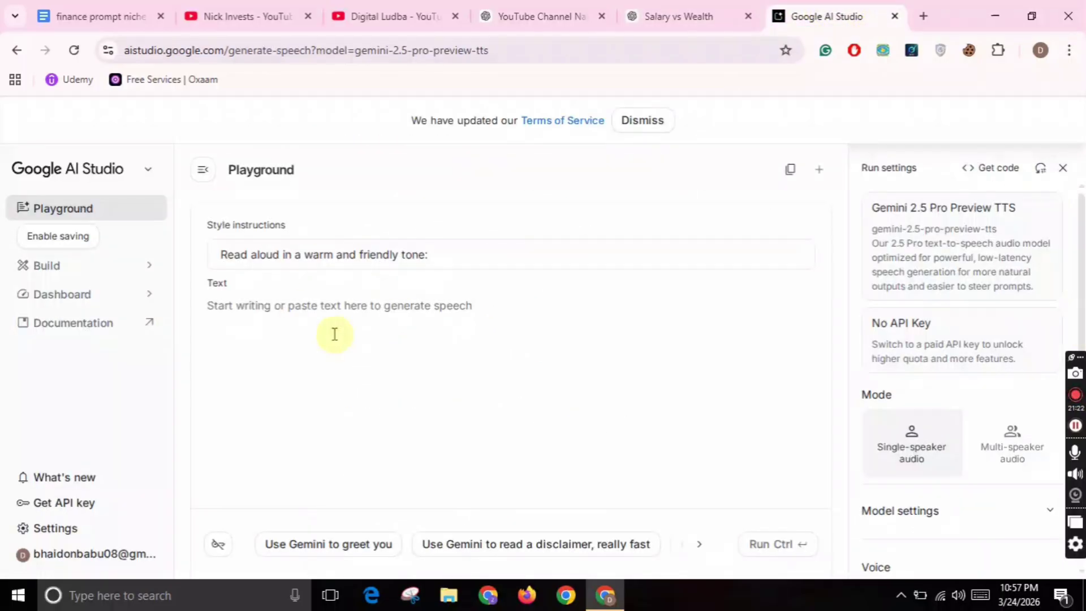
pyautogui.rightClick(279, 311)
pyautogui.click(371, 364)
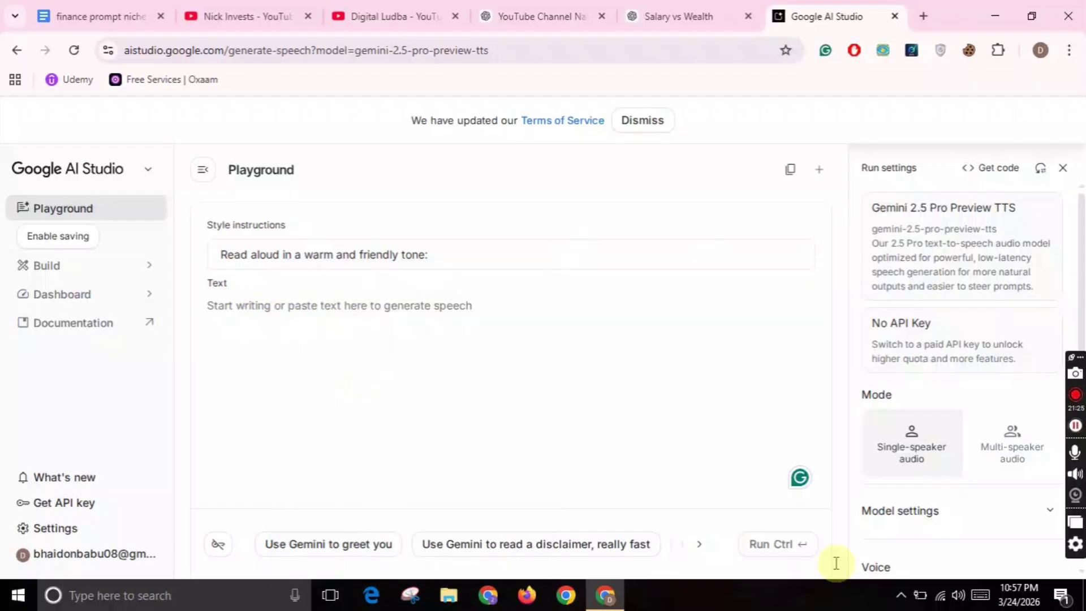
# Set the narration voice to Schedar for the pasted hook text.
pyautogui.scroll(-1, 935, 515)
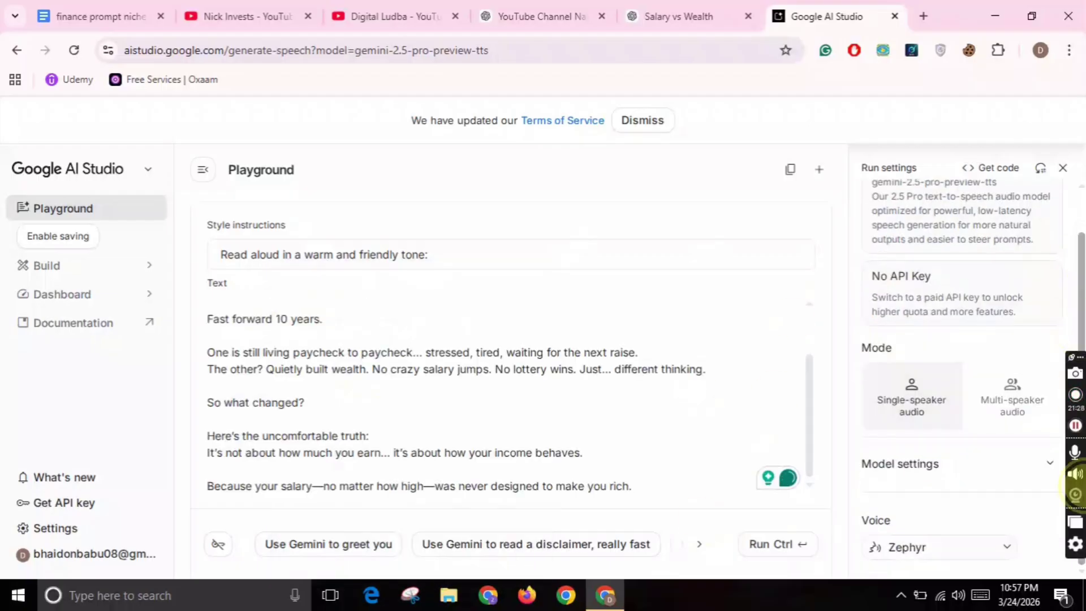
pyautogui.hotkey('ctrl', '-')
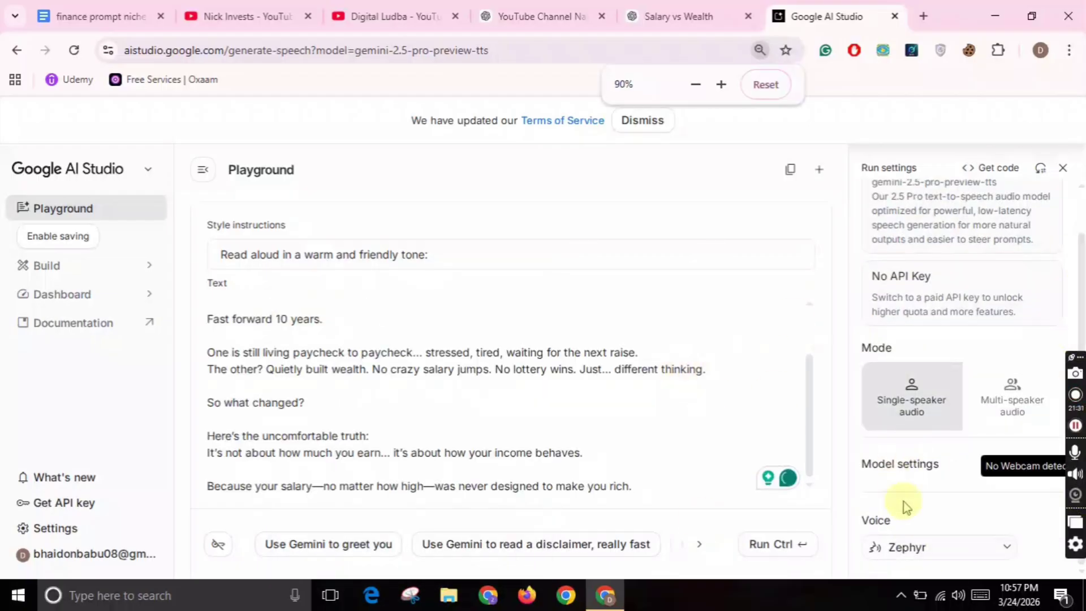
pyautogui.click(939, 544)
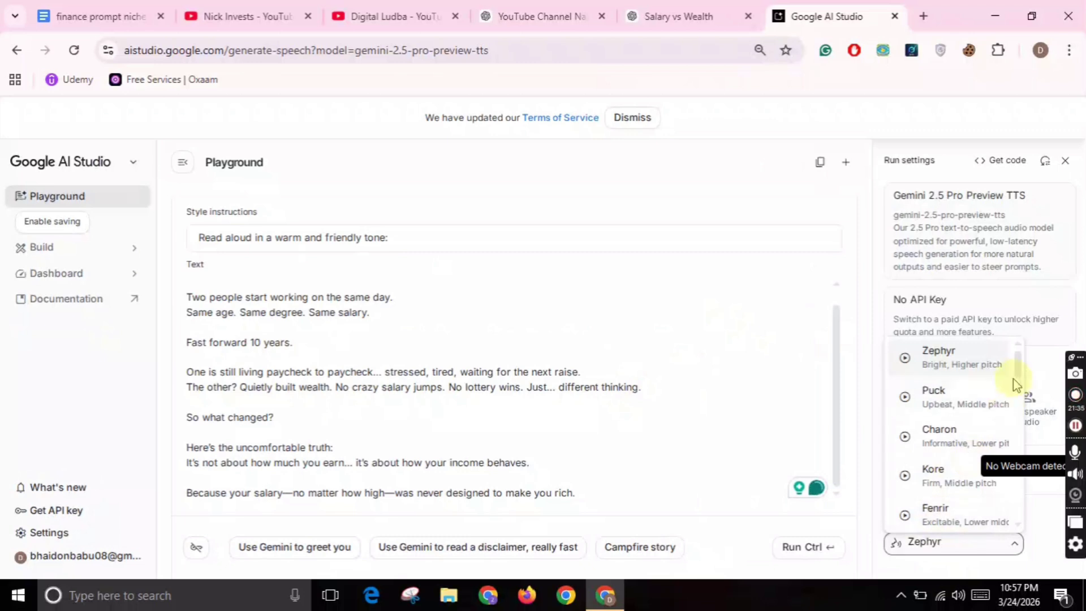
pyautogui.scroll(-3, 1015, 384)
pyautogui.moveTo(1018, 416); pyautogui.dragTo(1018, 490)
pyautogui.click(948, 412)
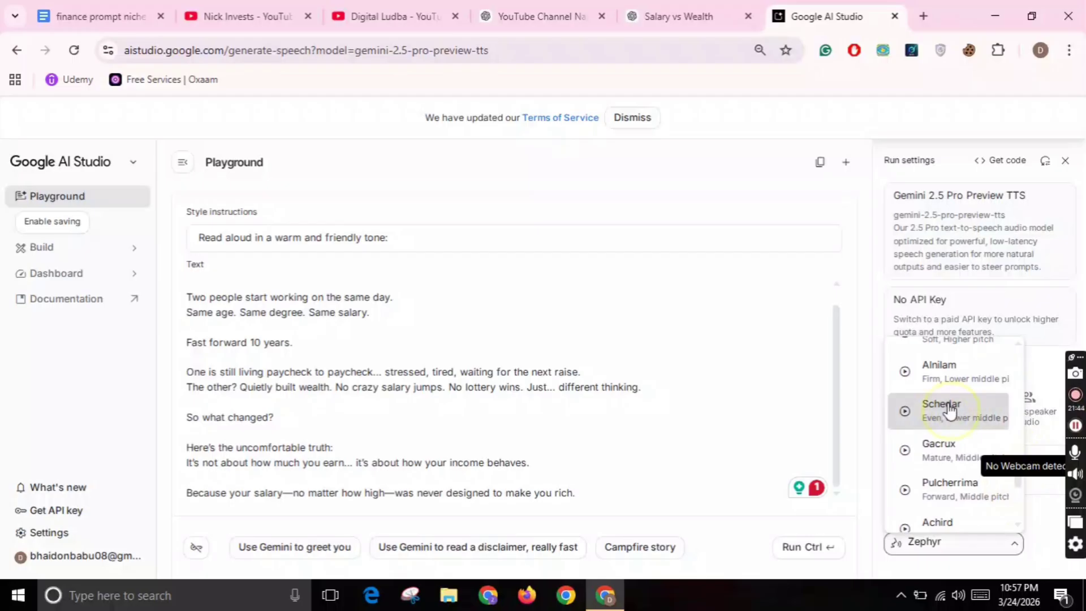
pyautogui.click(825, 472)
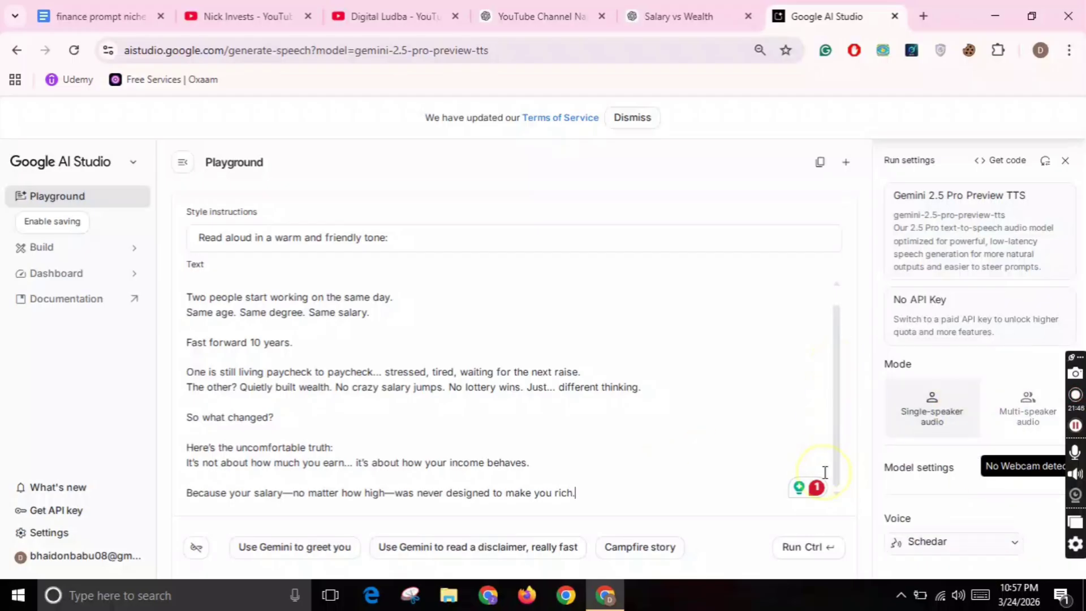
# Generate the speech from the hook text and download the resulting audio file.
pyautogui.click(807, 547)
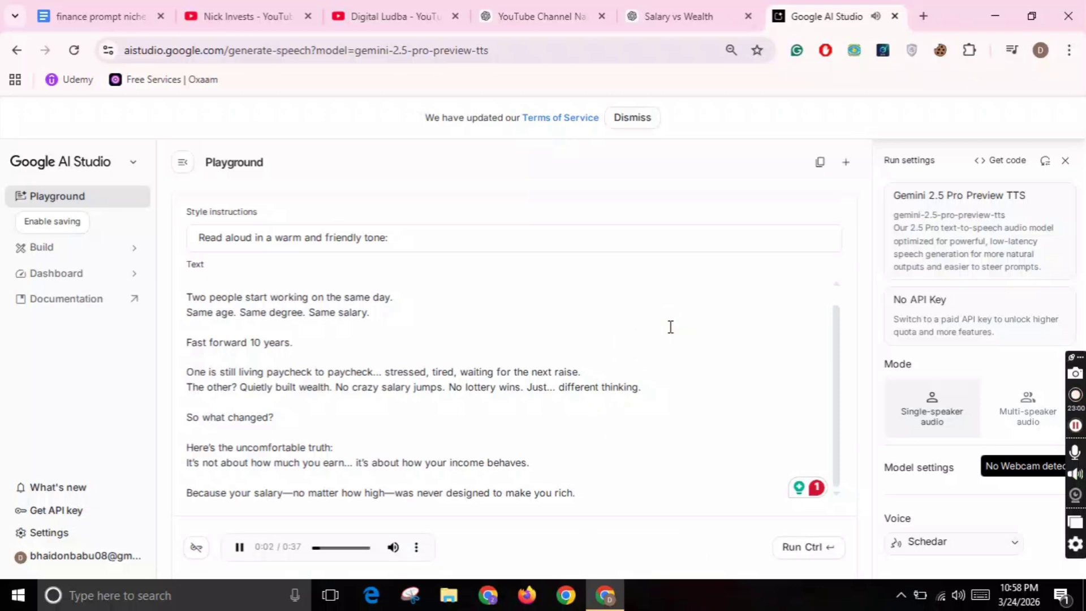
pyautogui.click(240, 547)
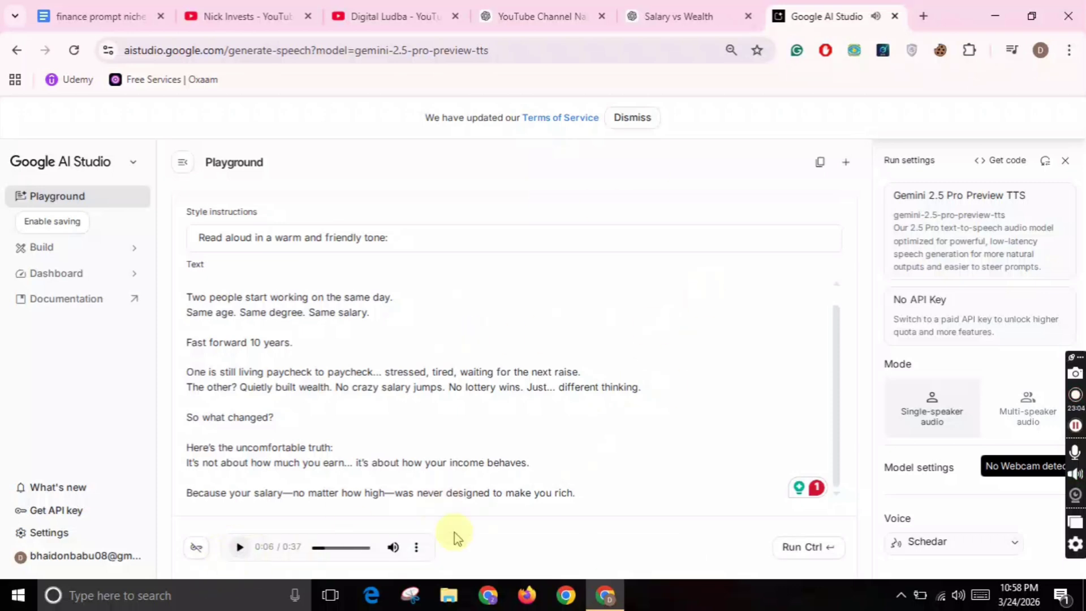
pyautogui.click(416, 547)
pyautogui.click(333, 508)
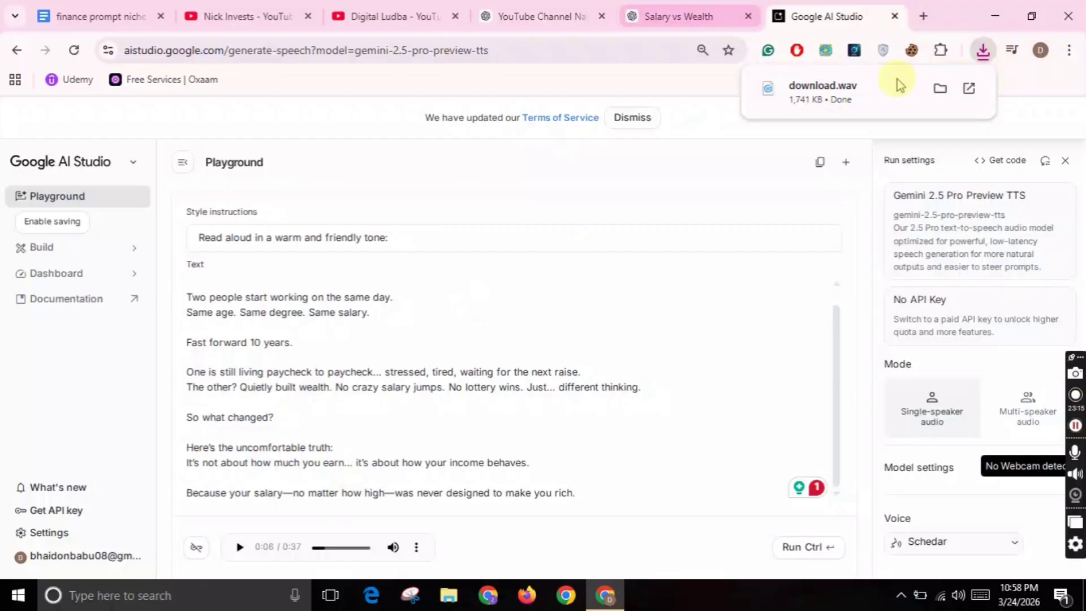
# Search Google for "auto whisk extension" in a new tab and open the Auto Whisk - Nano Banana / Imagen 4 Chrome Web Store page.
pyautogui.click(924, 16)
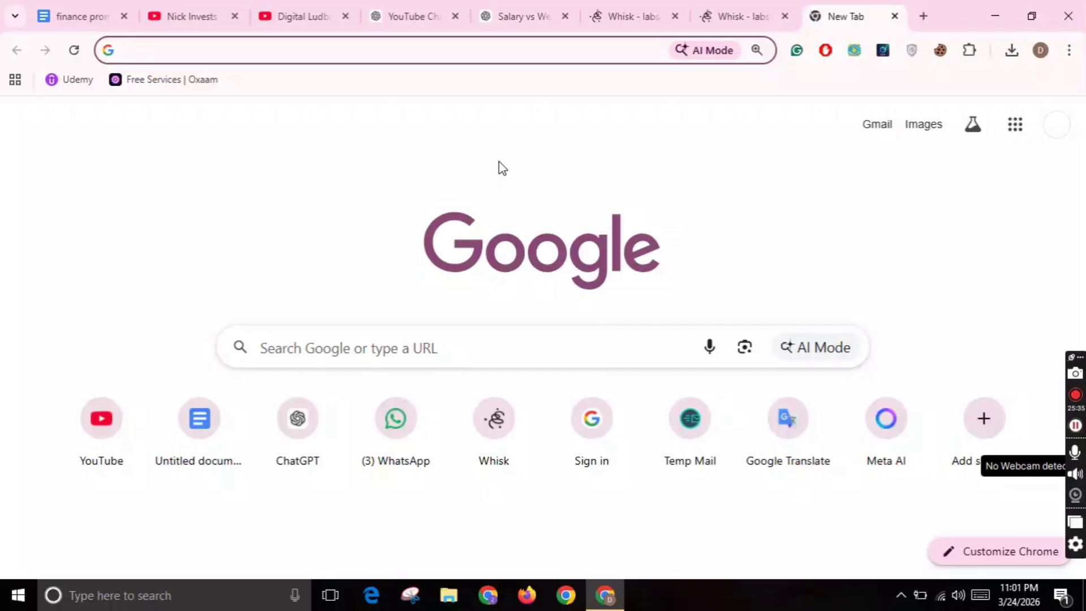
pyautogui.write('auto')
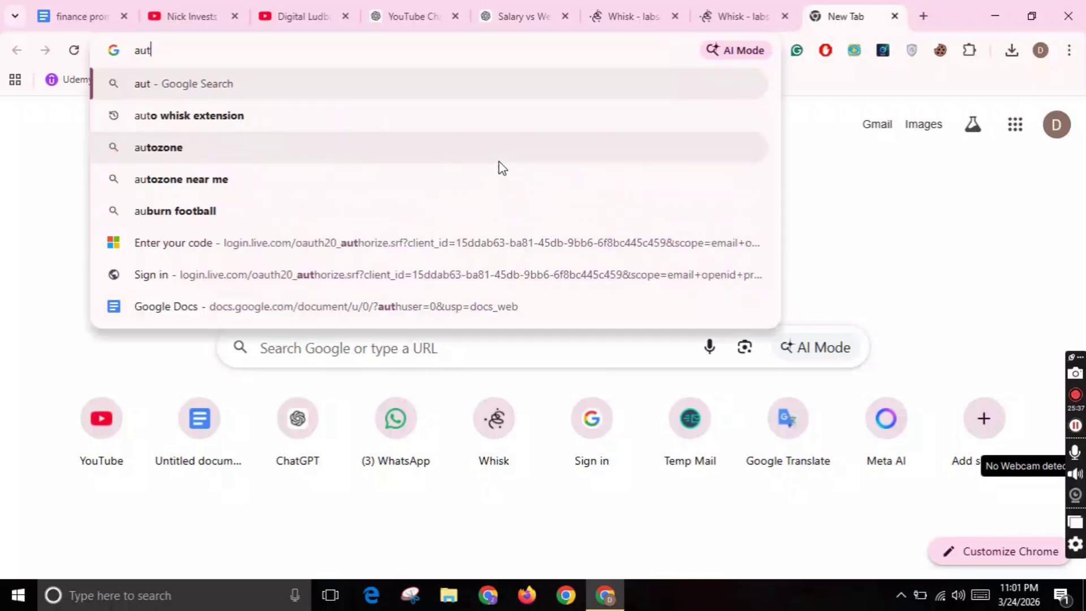
pyautogui.click(367, 116)
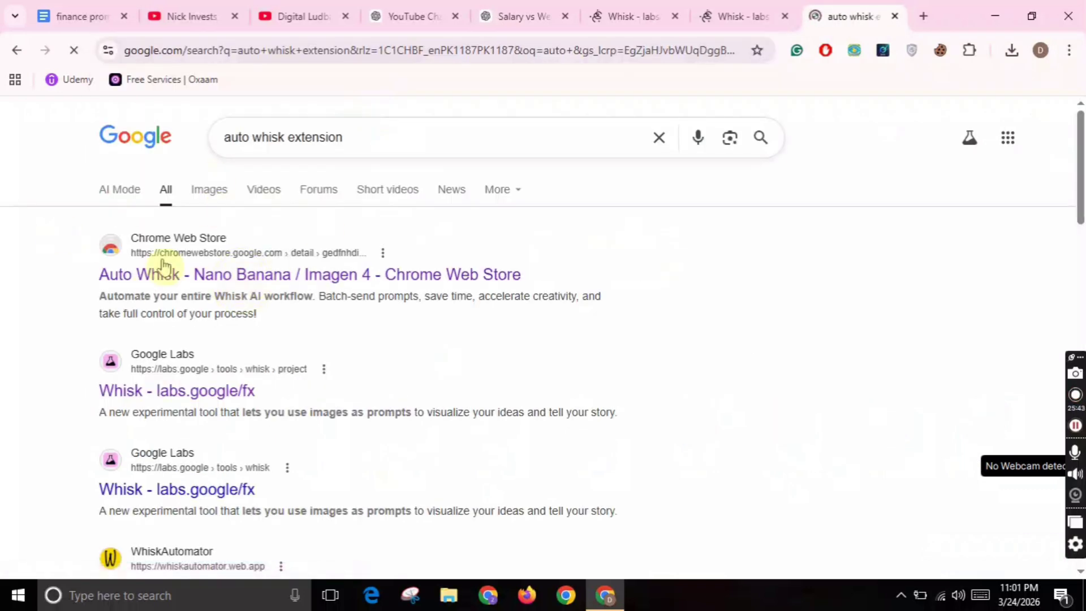
pyautogui.click(351, 258)
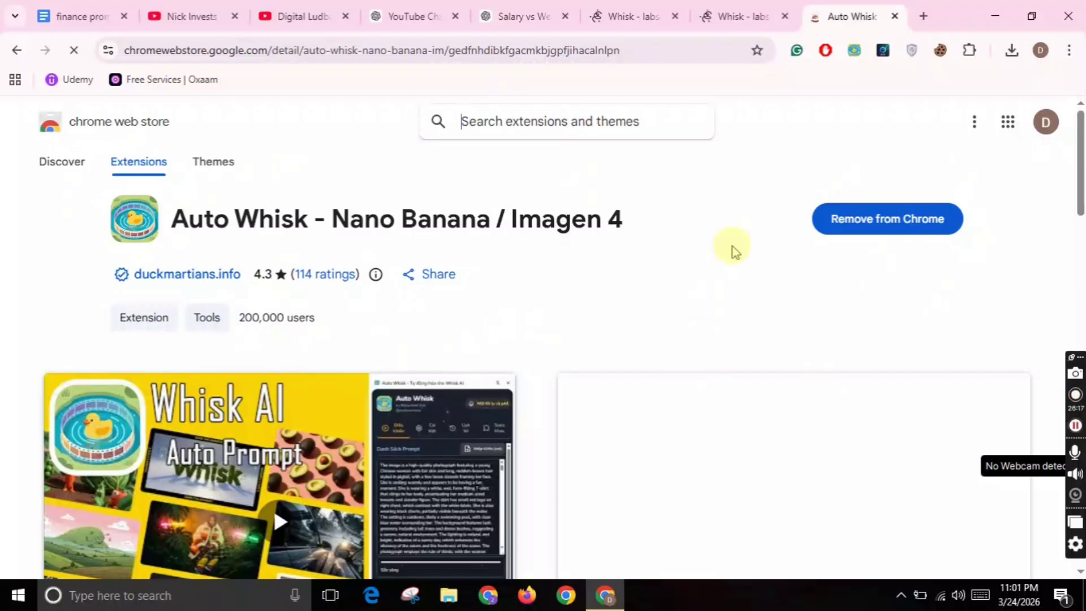
pyautogui.click(970, 52)
pyautogui.click(948, 256)
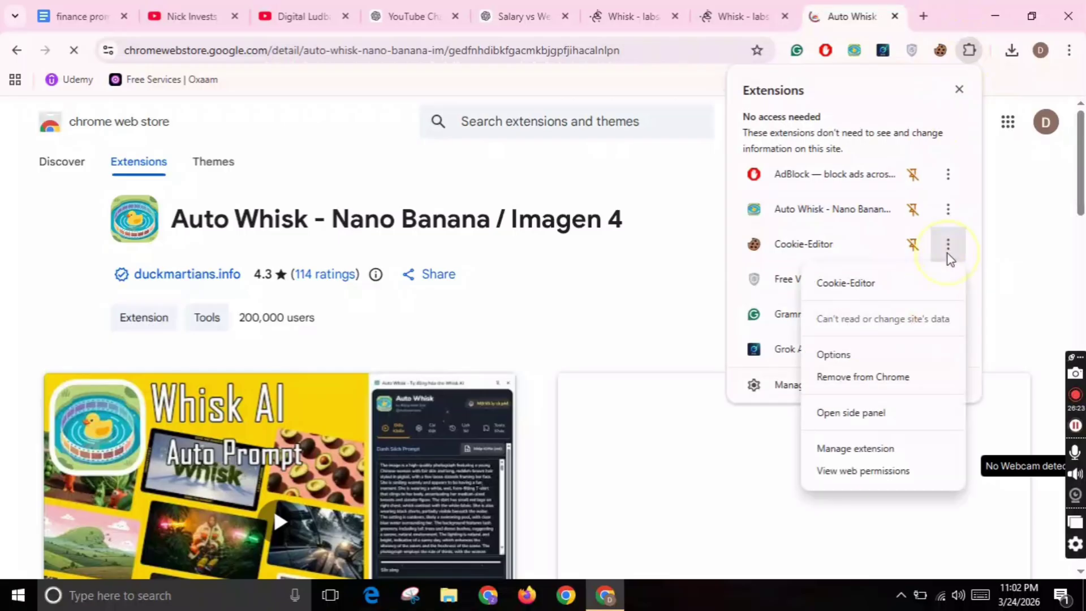
pyautogui.click(1054, 242)
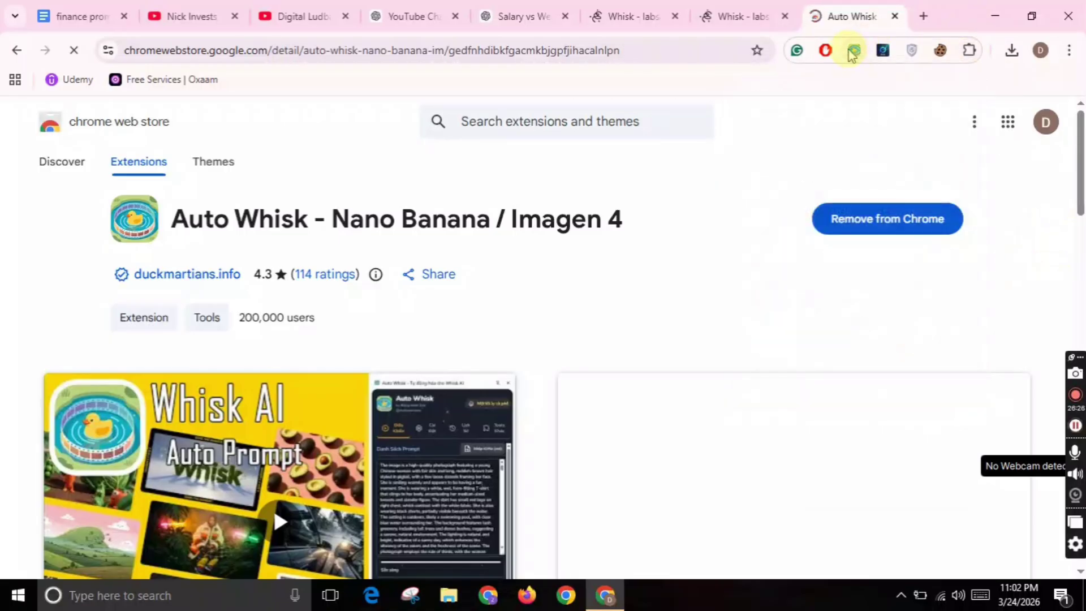
# Look over the Whisk project, then open Chrome's download settings and check the option for asking where to save each file.
pyautogui.click(755, 13)
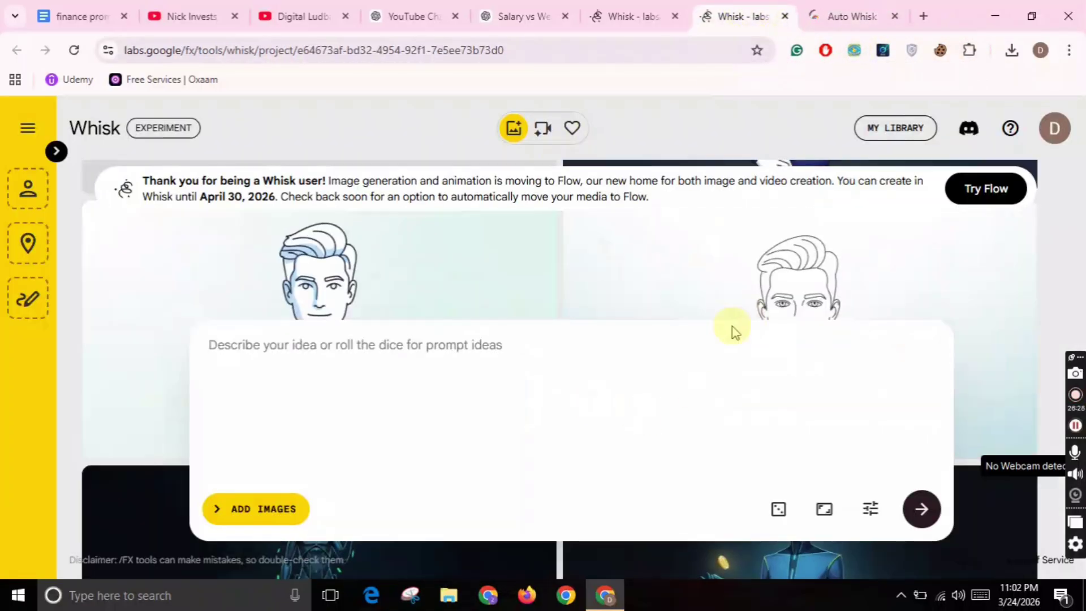
pyautogui.moveTo(1082, 243); pyautogui.dragTo(1082, 348)
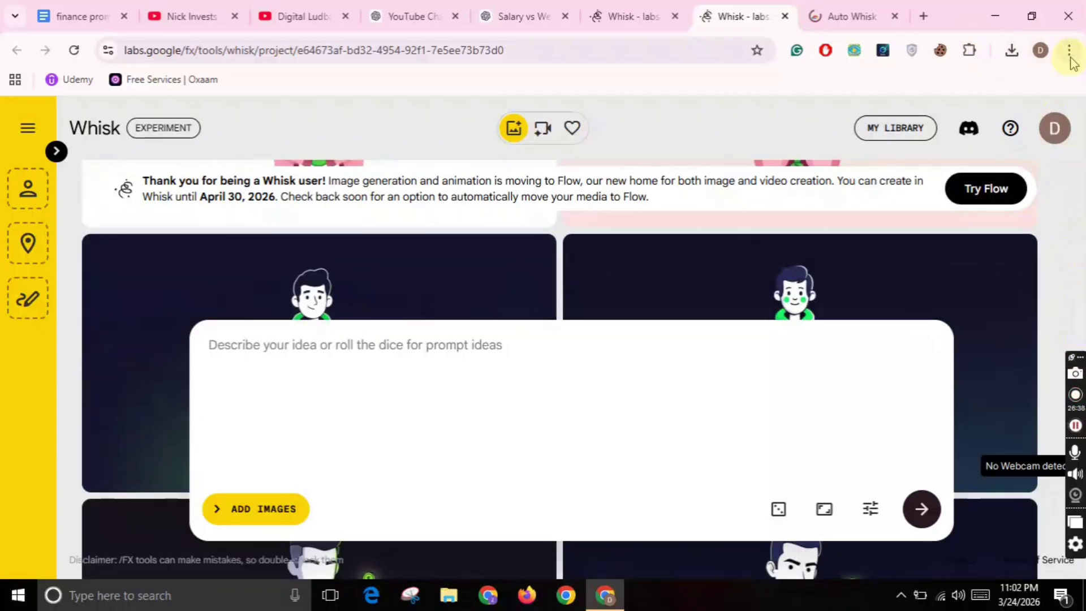
pyautogui.click(1069, 51)
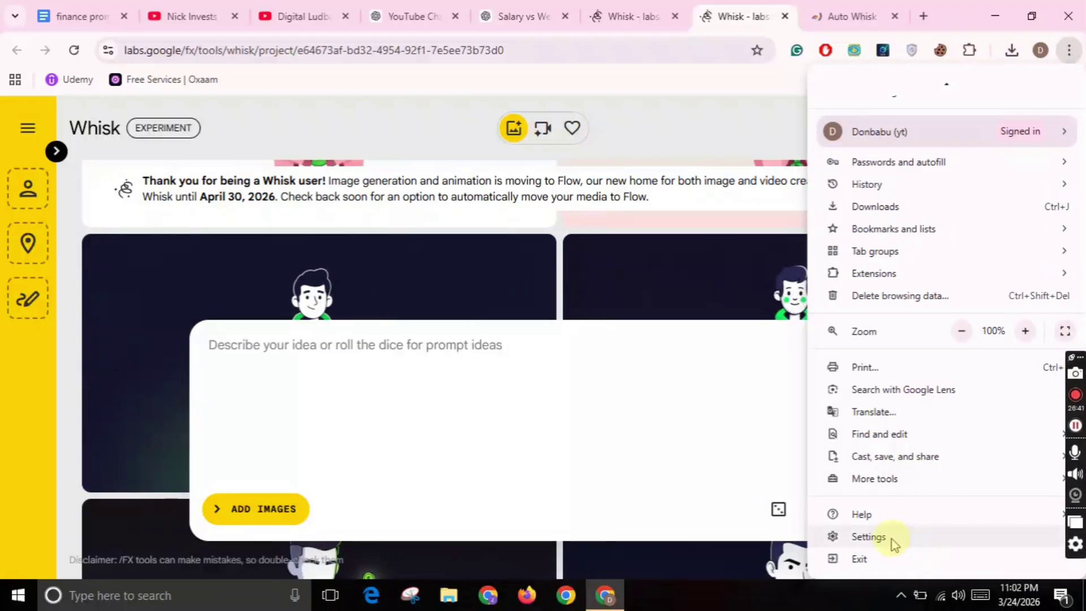
pyautogui.click(893, 543)
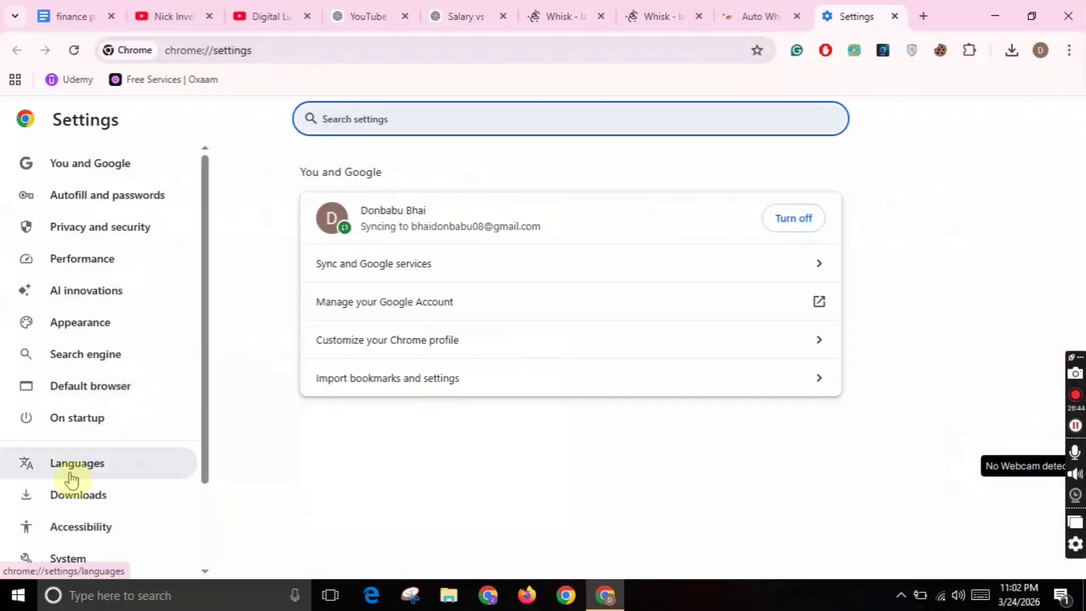
pyautogui.click(82, 465)
pyautogui.click(77, 490)
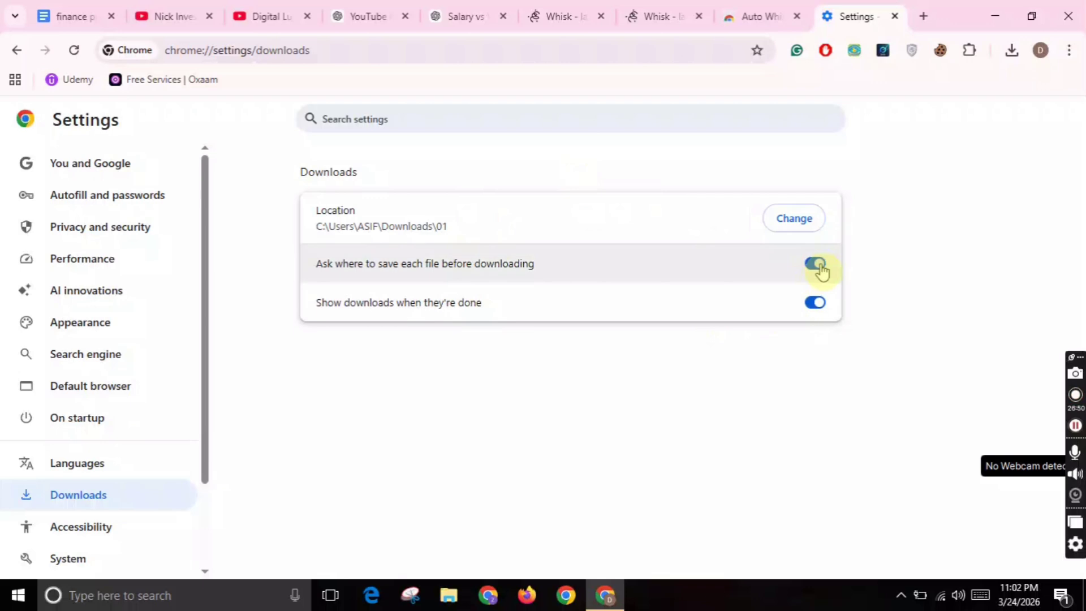
# Return to the Whisk project and start downloading the dark-background character image with the green glow.
pyautogui.click(687, 13)
pyautogui.moveTo(984, 252)
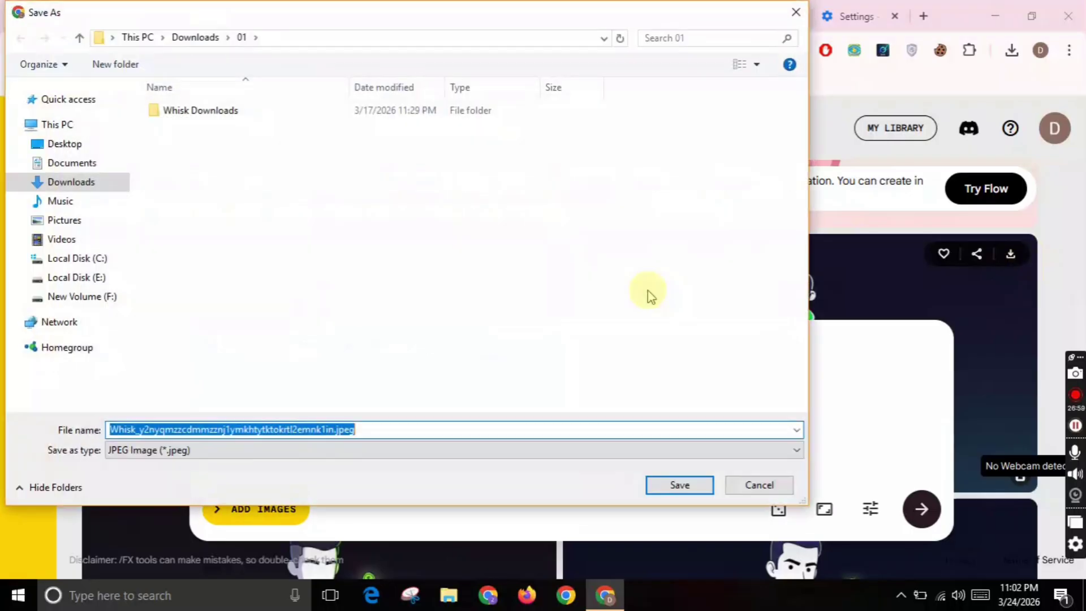
pyautogui.click(795, 12)
pyautogui.click(530, 261)
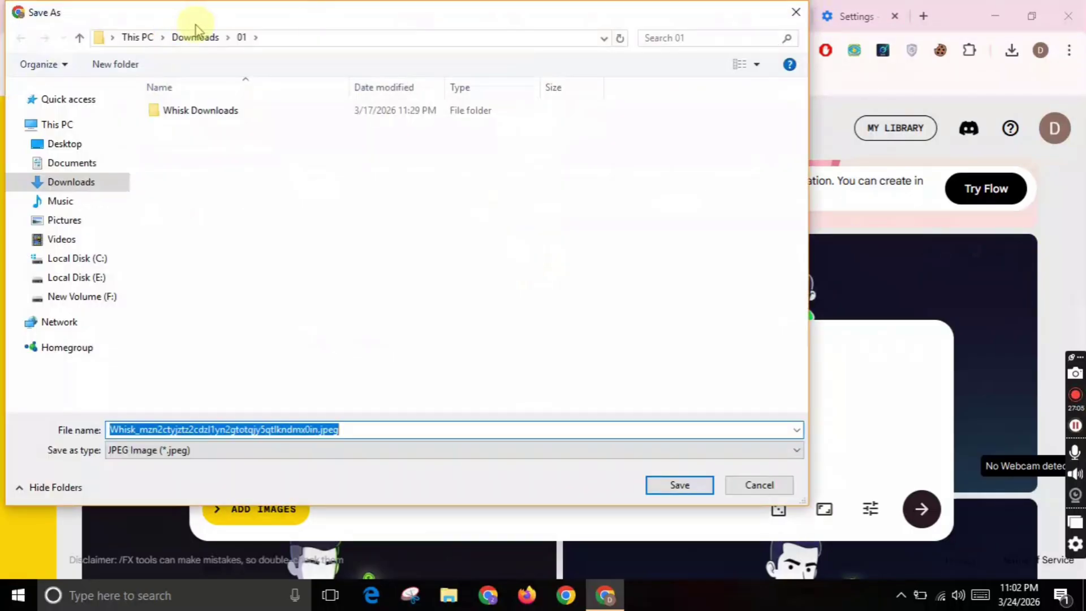
# Create a new folder in Downloads, try to name it "avatr", and open it as the save location.
pyautogui.click(198, 37)
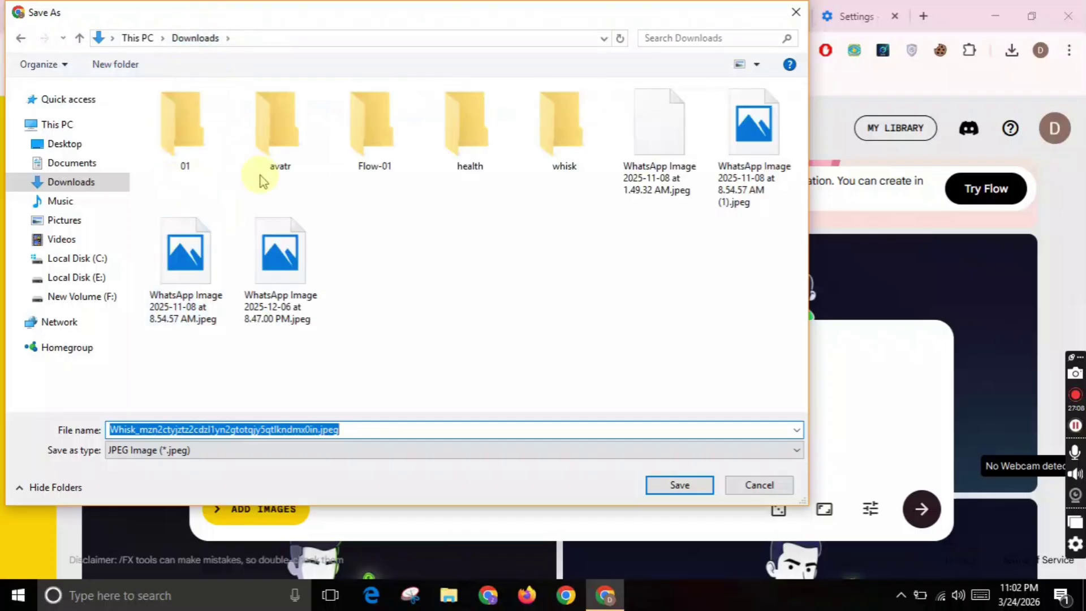
pyautogui.rightClick(385, 211)
pyautogui.moveTo(478, 365)
pyautogui.click(566, 362)
pyautogui.write('ava')
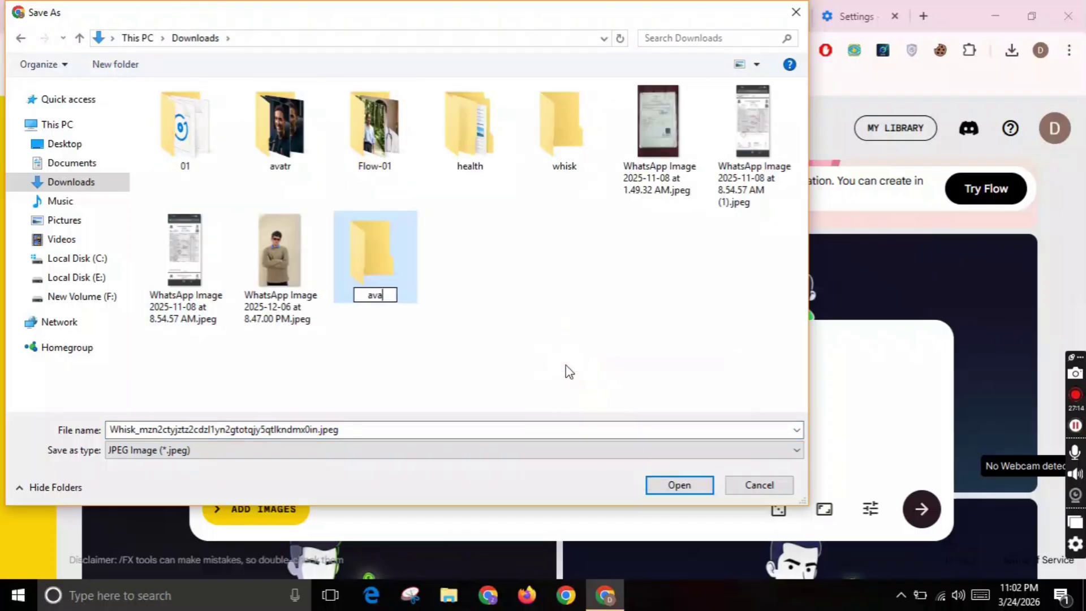
pyautogui.write('tr')
pyautogui.press('Return')
pyautogui.click(685, 446)
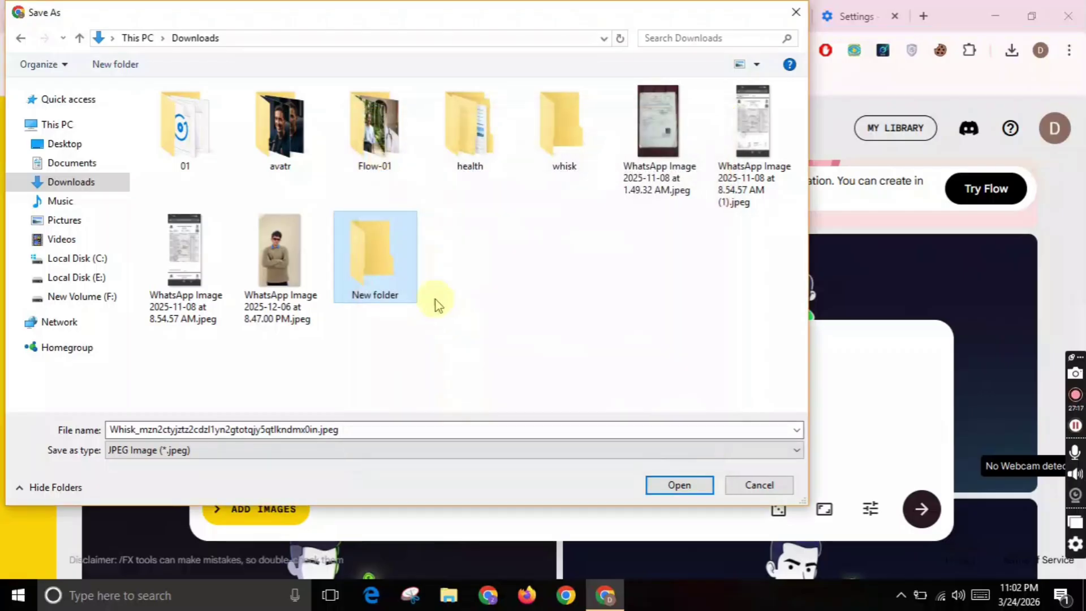
pyautogui.doubleClick(363, 271)
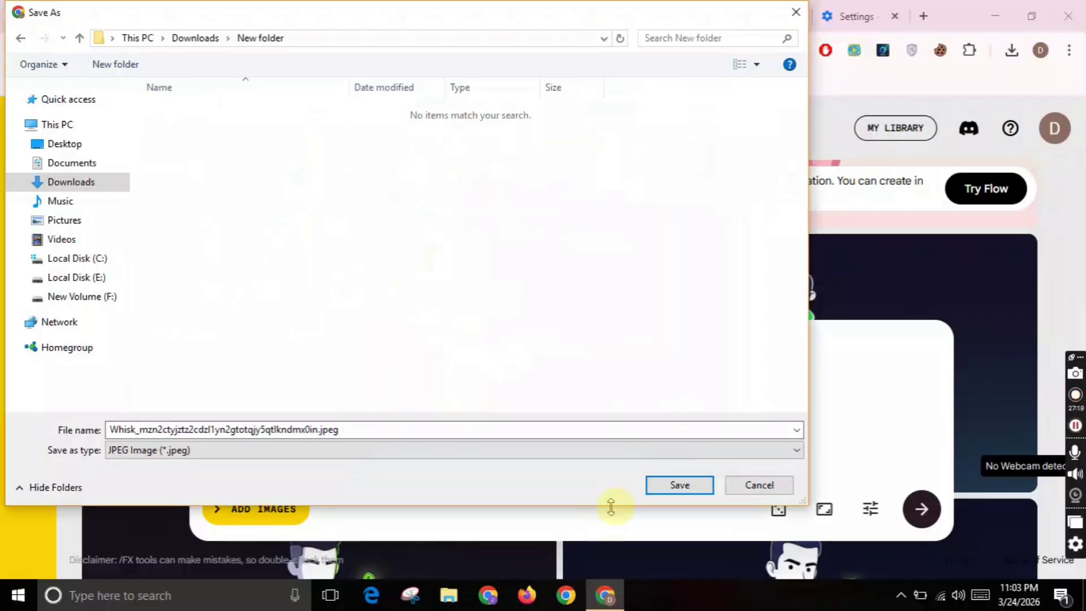
# Save the character image in the new folder under the file name 1.
pyautogui.click(525, 430)
pyautogui.press('BackSpace')
pyautogui.write('1')
pyautogui.press('Return')
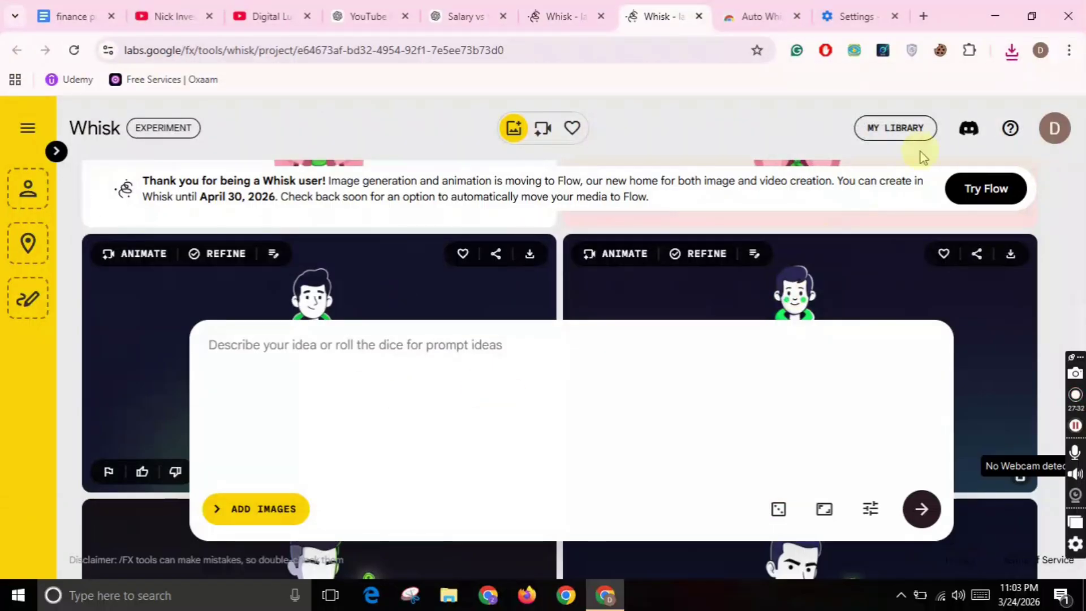
# Open the Auto Whisk extension beside the Whisk project and look through its available versions.
pyautogui.click(849, 54)
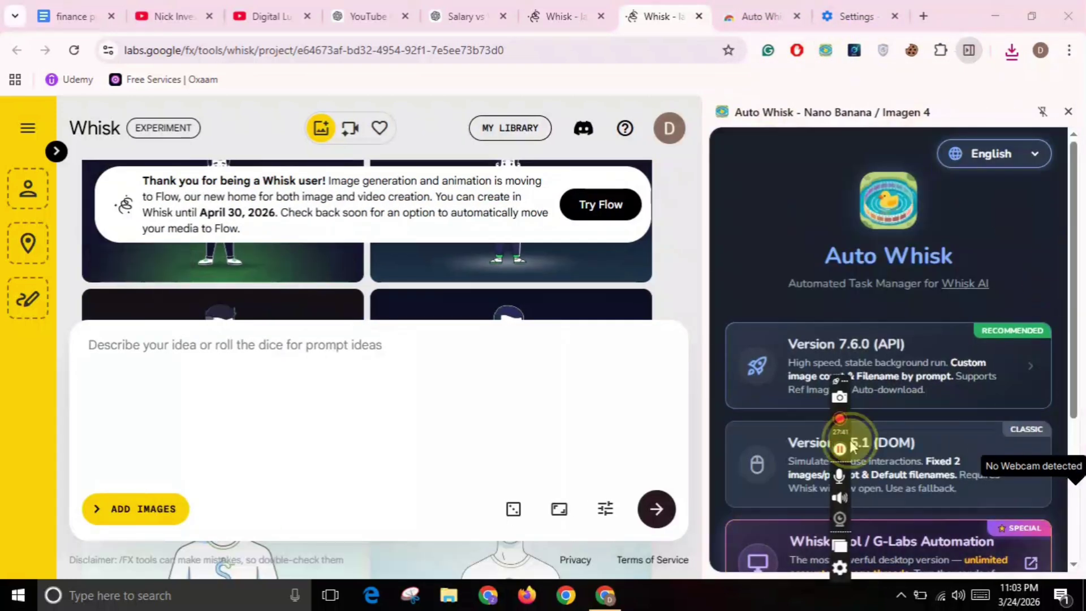
pyautogui.scroll(-3, 1062, 308)
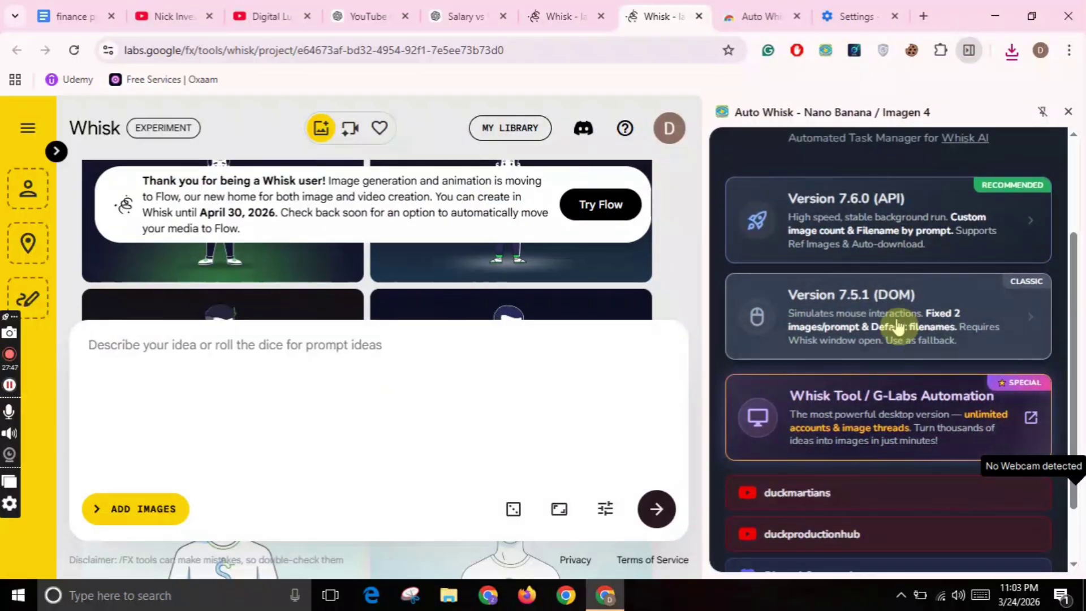
pyautogui.moveTo(1073, 333); pyautogui.dragTo(1079, 203)
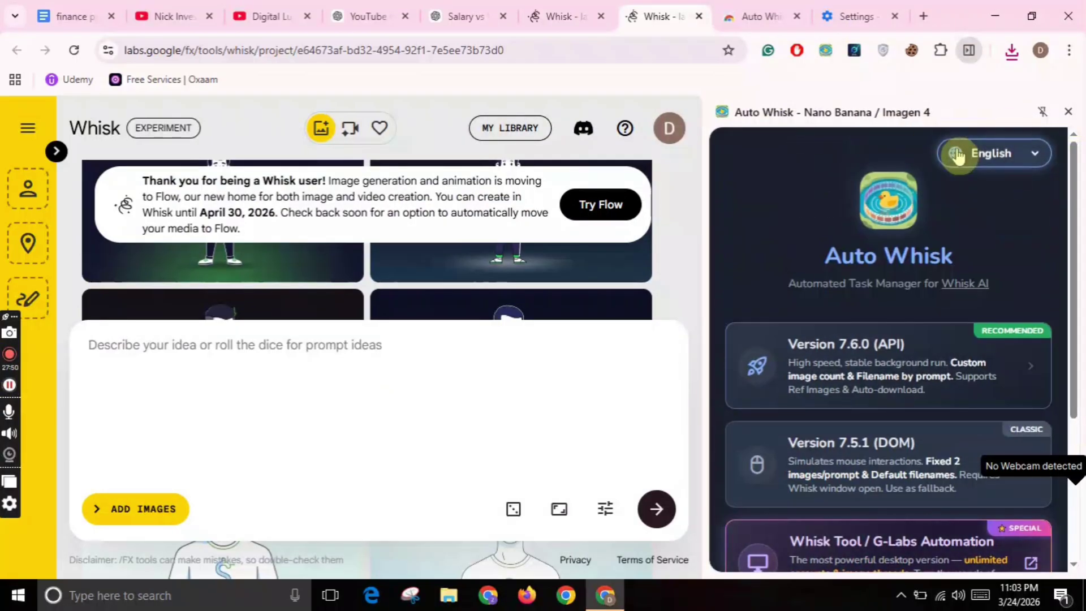
# Keep English as Auto Whisk's language and open the extension's control page with the prompt list.
pyautogui.click(1035, 157)
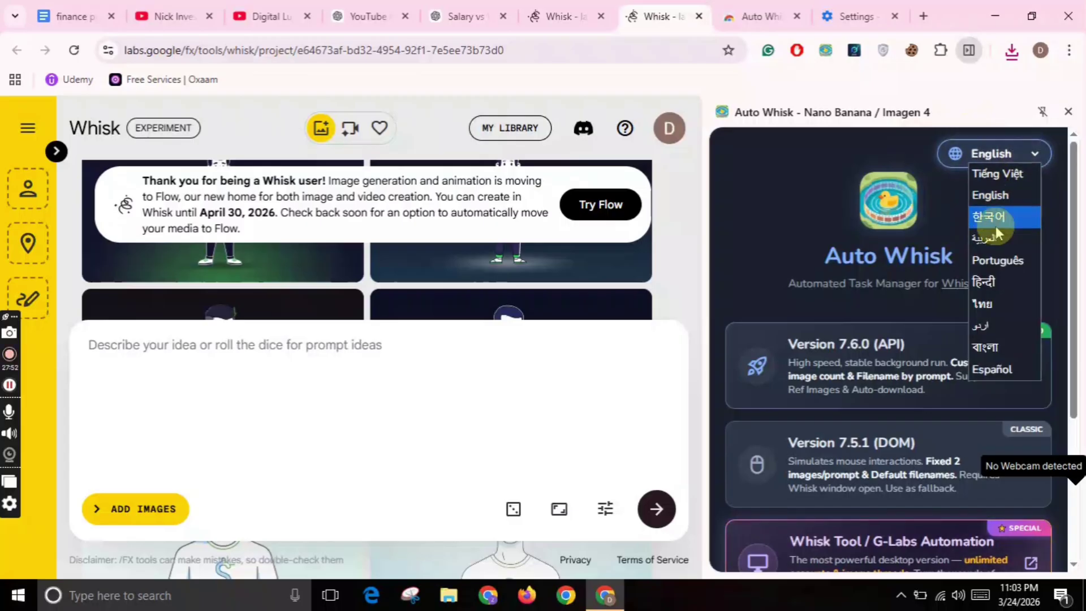
pyautogui.click(976, 195)
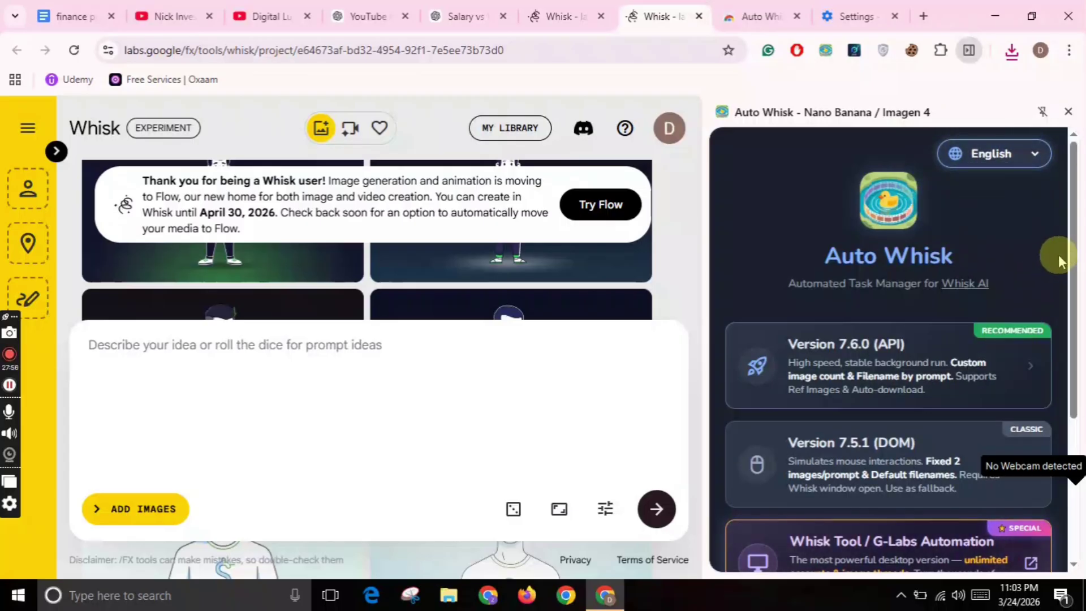
pyautogui.scroll(-3, 1058, 254)
pyautogui.click(856, 269)
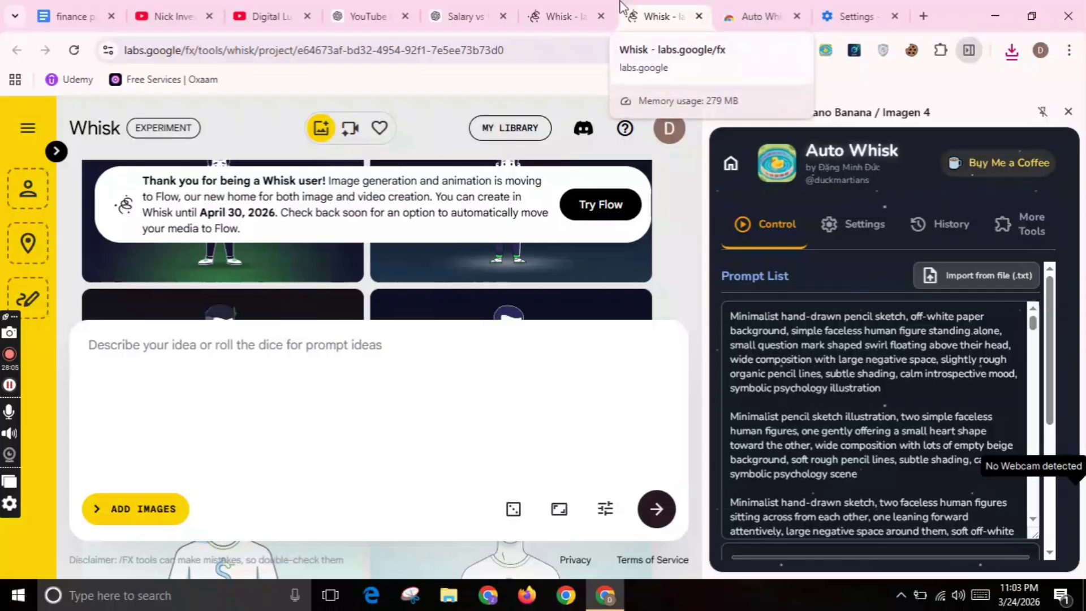
# Copy the full "Prompt for Images" text from the finance prompt niche document, closing the extension pane beside it.
pyautogui.click(71, 16)
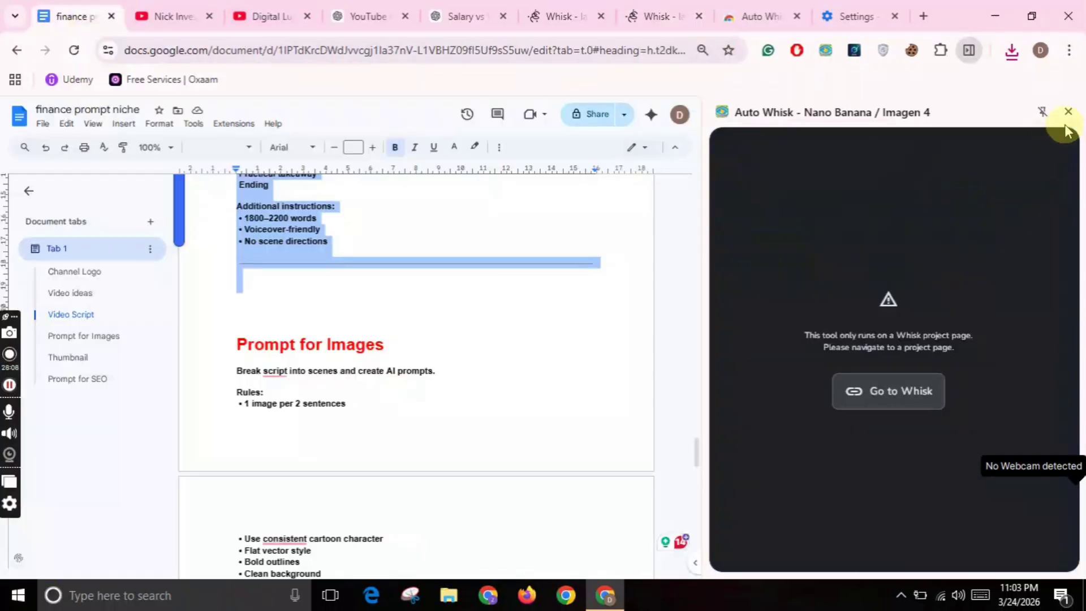
pyautogui.click(1067, 112)
pyautogui.moveTo(225, 383); pyautogui.dragTo(555, 412)
pyautogui.rightClick(401, 330)
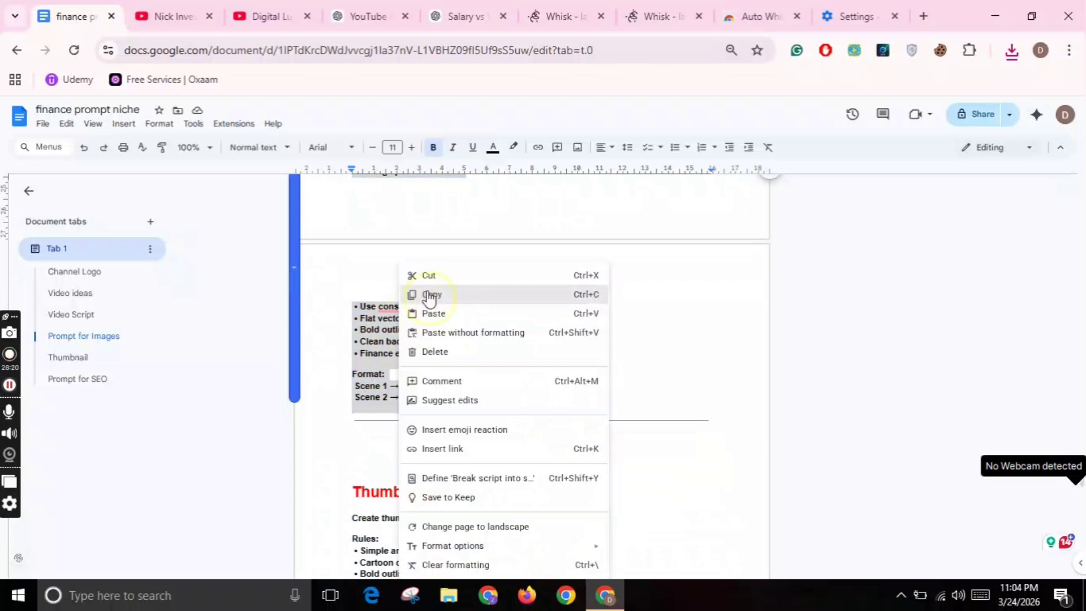
pyautogui.click(426, 294)
# Submit the copied image-prompt instructions in the "Salary vs Wealth" ChatGPT conversation to break the script into scenes.
pyautogui.click(384, 15)
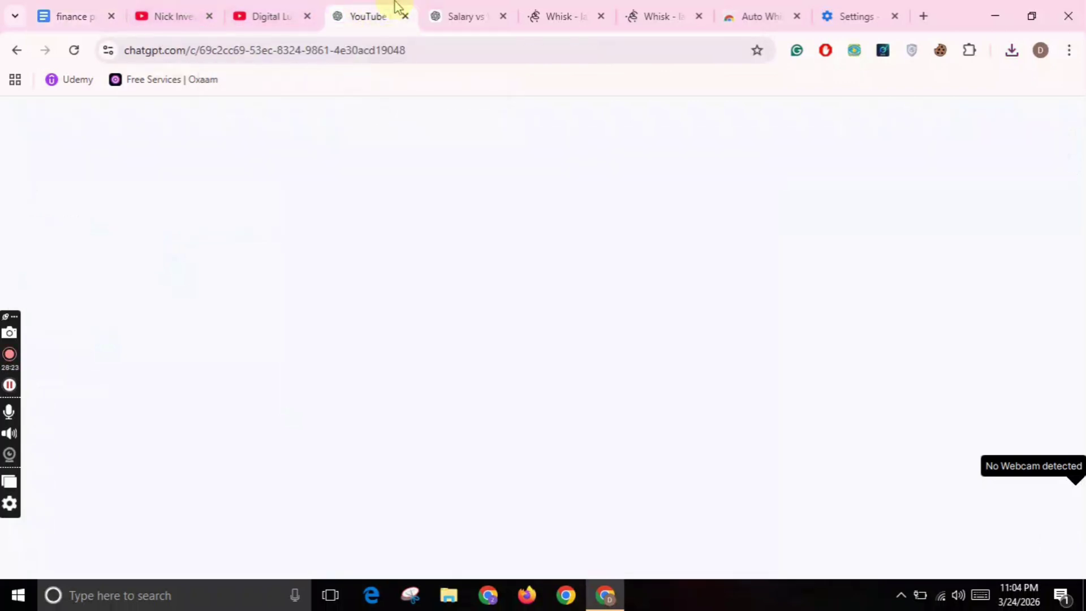
pyautogui.click(469, 15)
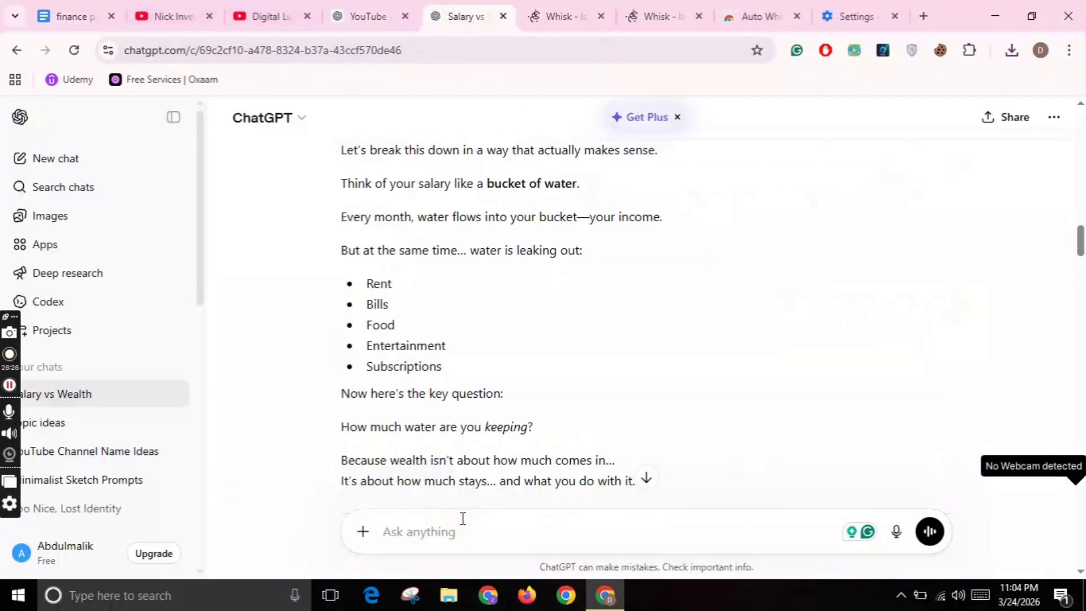
pyautogui.rightClick(443, 534)
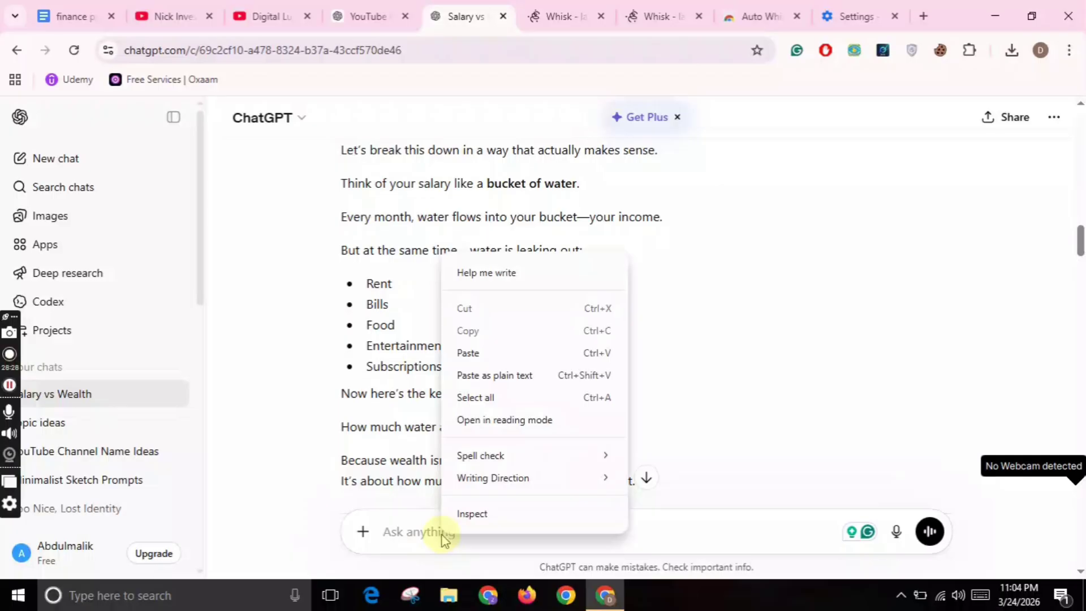
pyautogui.click(507, 356)
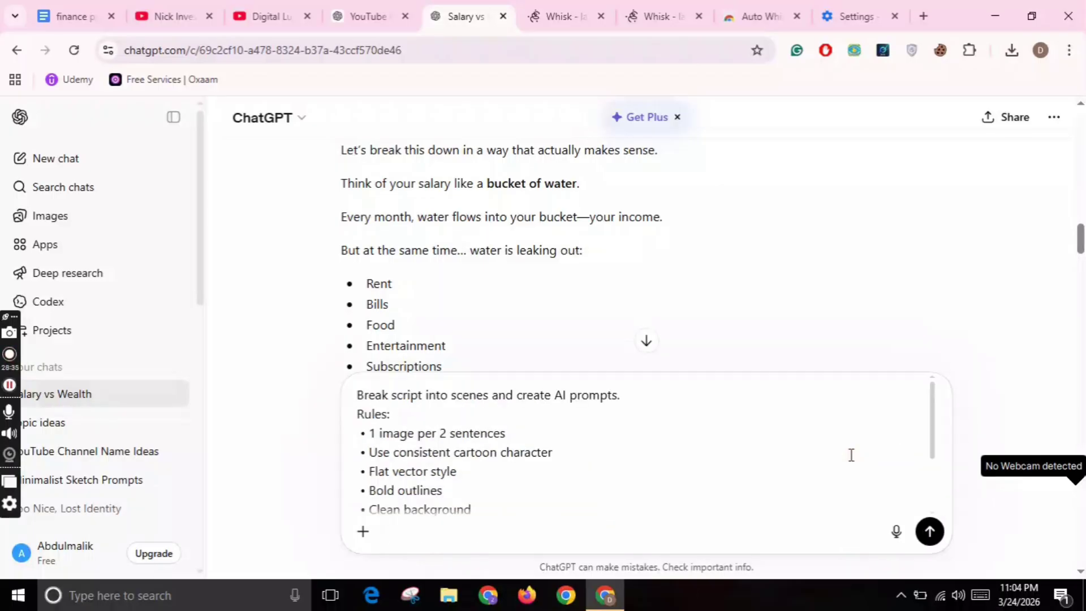
pyautogui.moveTo(932, 417); pyautogui.dragTo(932, 473)
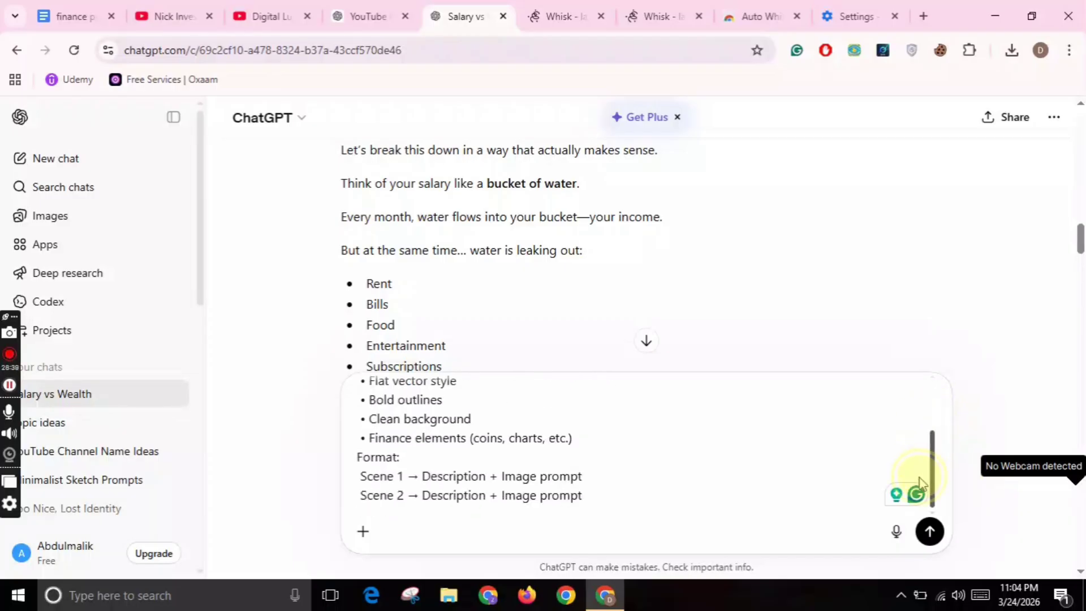
pyautogui.click(930, 533)
pyautogui.click(930, 533)
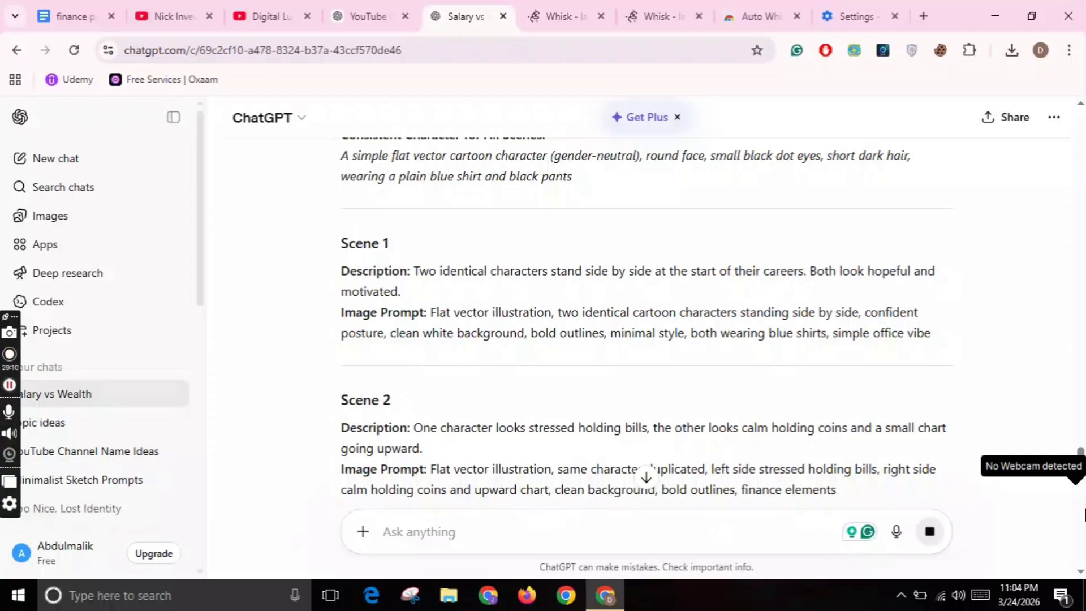
# Copy Scene 1's description and image prompt from the generated scene breakdown.
pyautogui.moveTo(1081, 452); pyautogui.dragTo(1079, 407)
pyautogui.moveTo(347, 315); pyautogui.dragTo(923, 405)
pyautogui.hotkey('ctrl', 'c')
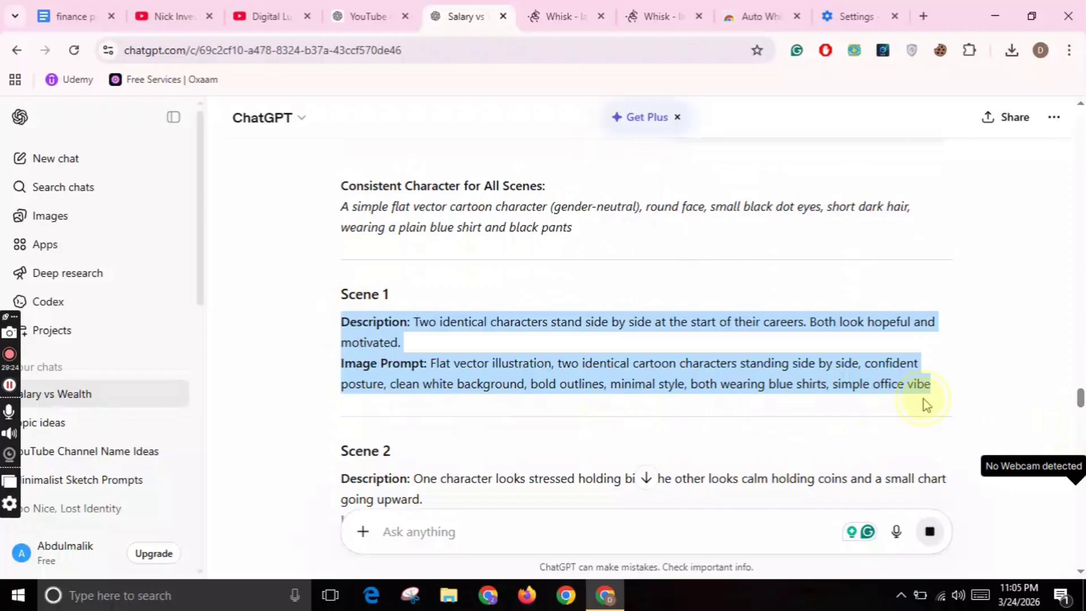
pyautogui.rightClick(800, 362)
pyautogui.click(766, 156)
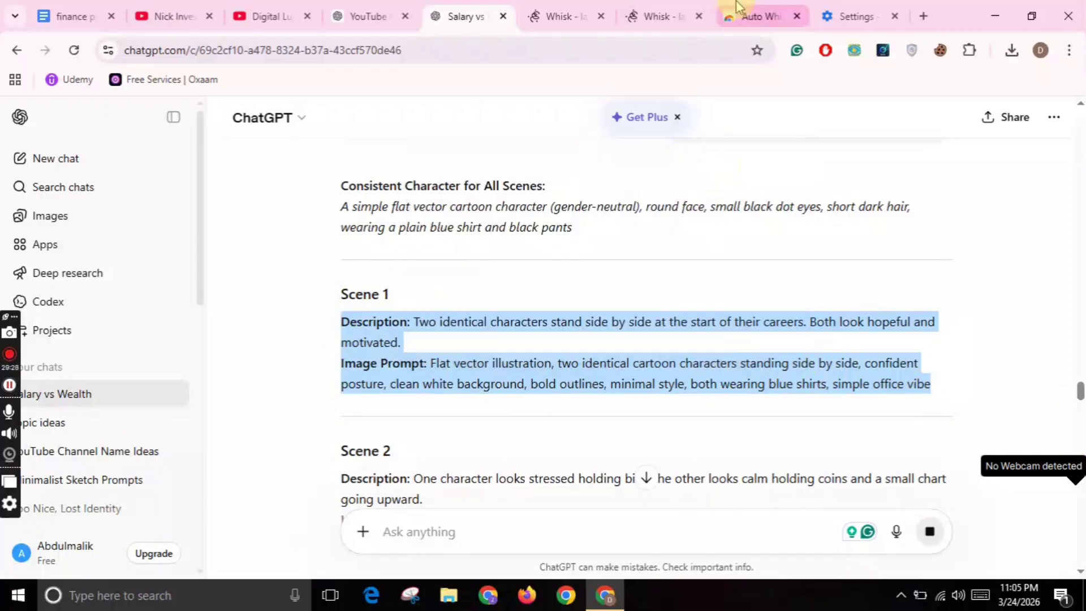
# Add the dark-background character image with the green glow as the Subject reference in the Whisk project.
pyautogui.click(543, 16)
pyautogui.click(658, 17)
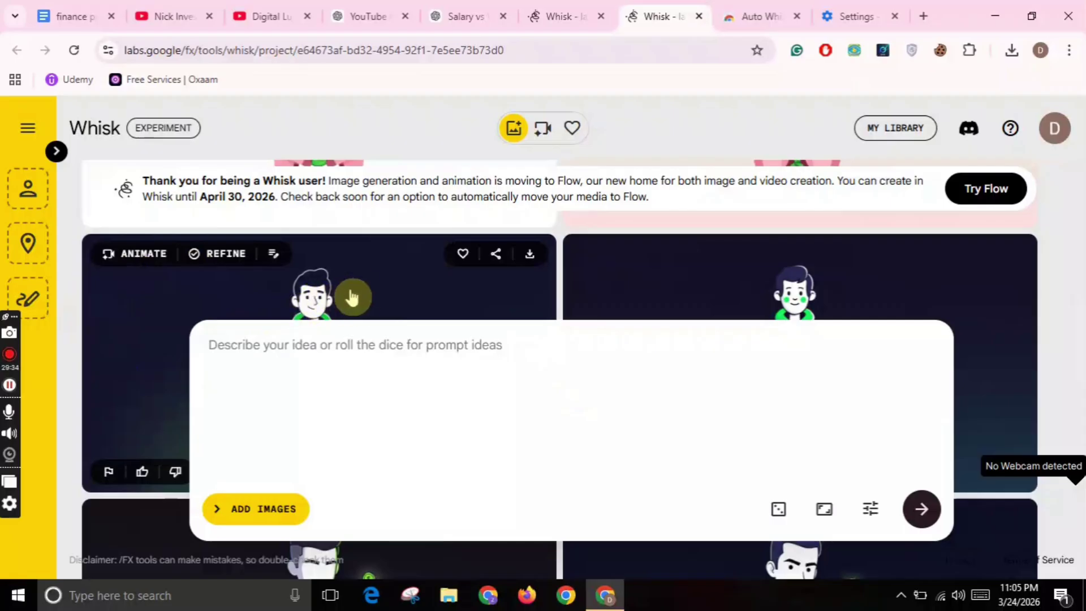
pyautogui.click(253, 282)
pyautogui.moveTo(252, 277); pyautogui.dragTo(17, 181)
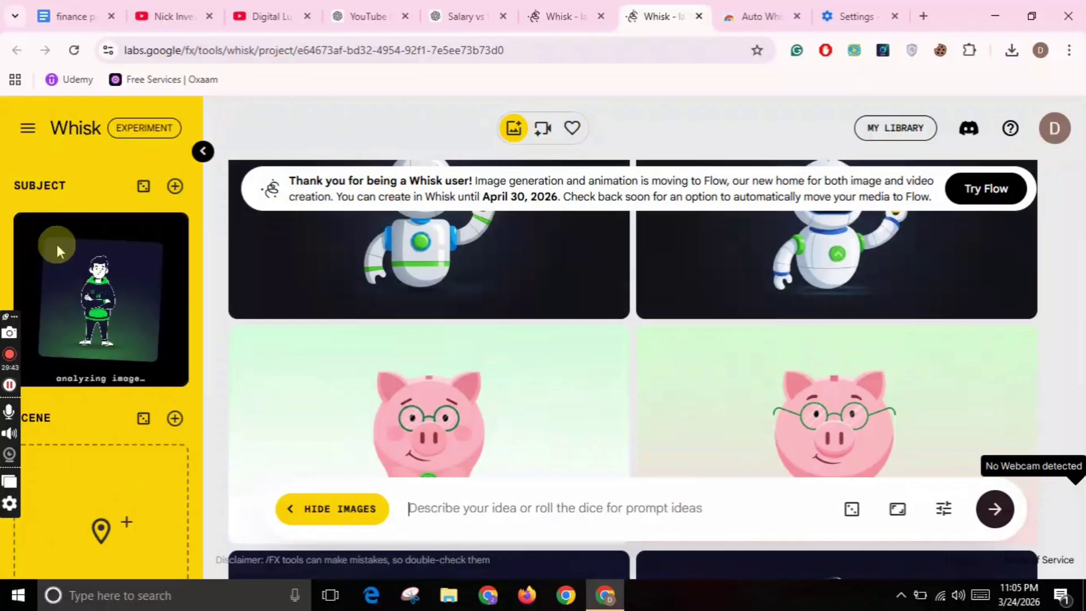
pyautogui.moveTo(391, 292); pyautogui.dragTo(419, 254)
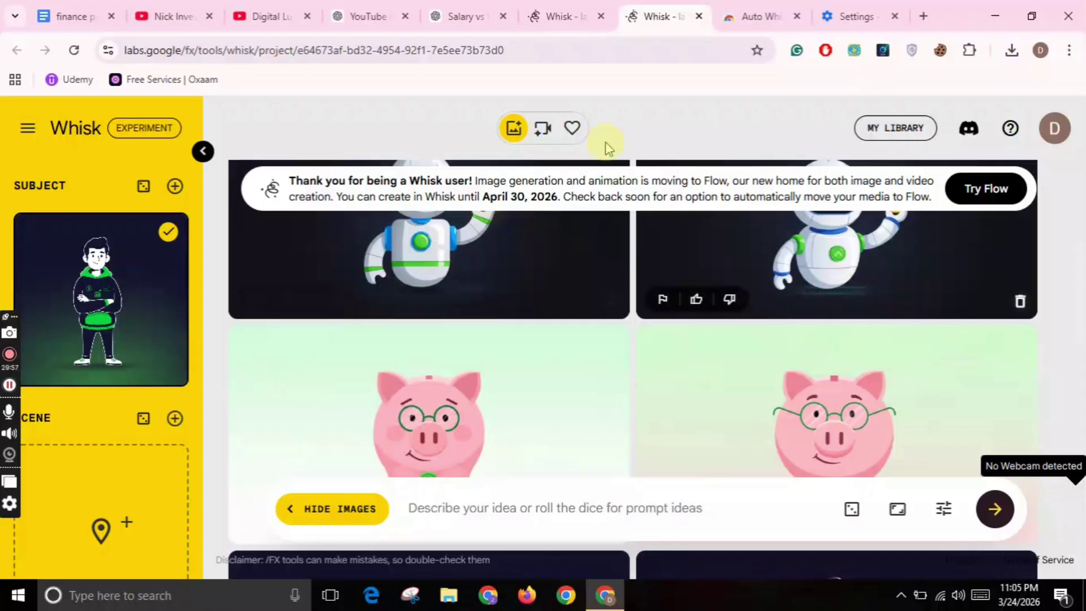
# Copy all scene descriptions and image prompts from Scene 1 through Scene 35 in ChatGPT and paste them into Google Translate.
pyautogui.click(560, 15)
pyautogui.click(476, 16)
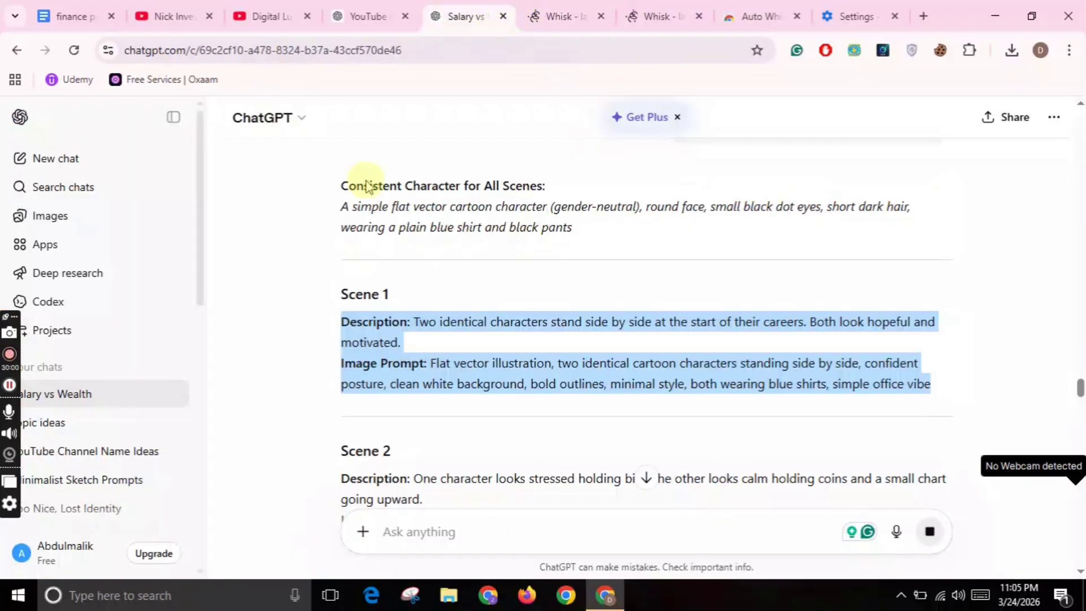
pyautogui.click(286, 339)
pyautogui.moveTo(342, 328); pyautogui.dragTo(611, 227)
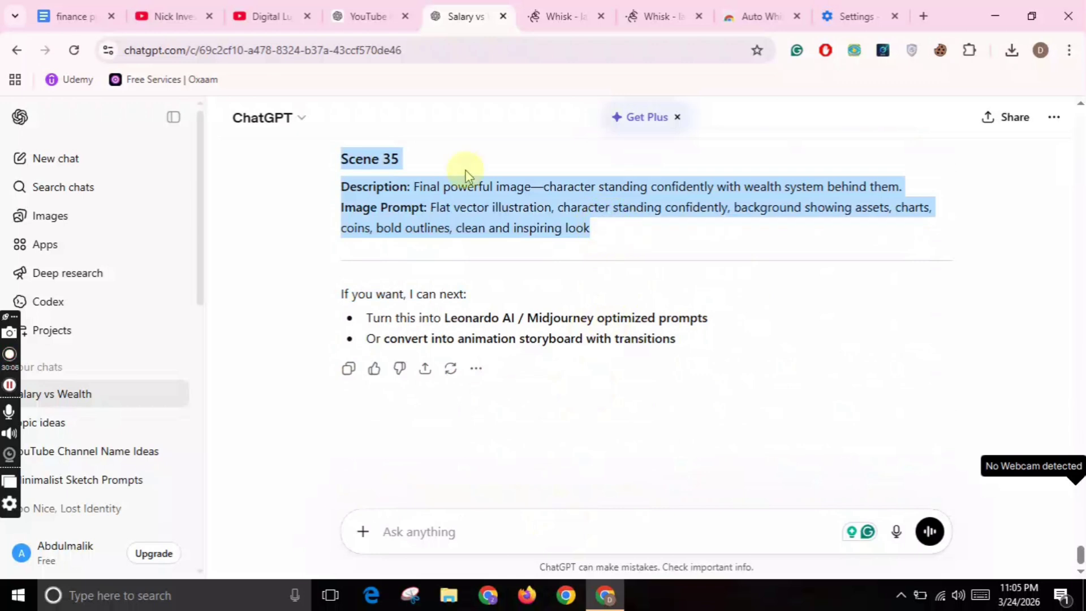
pyautogui.rightClick(467, 181)
pyautogui.click(492, 189)
pyautogui.rightClick(455, 201)
pyautogui.click(498, 211)
pyautogui.rightClick(203, 263)
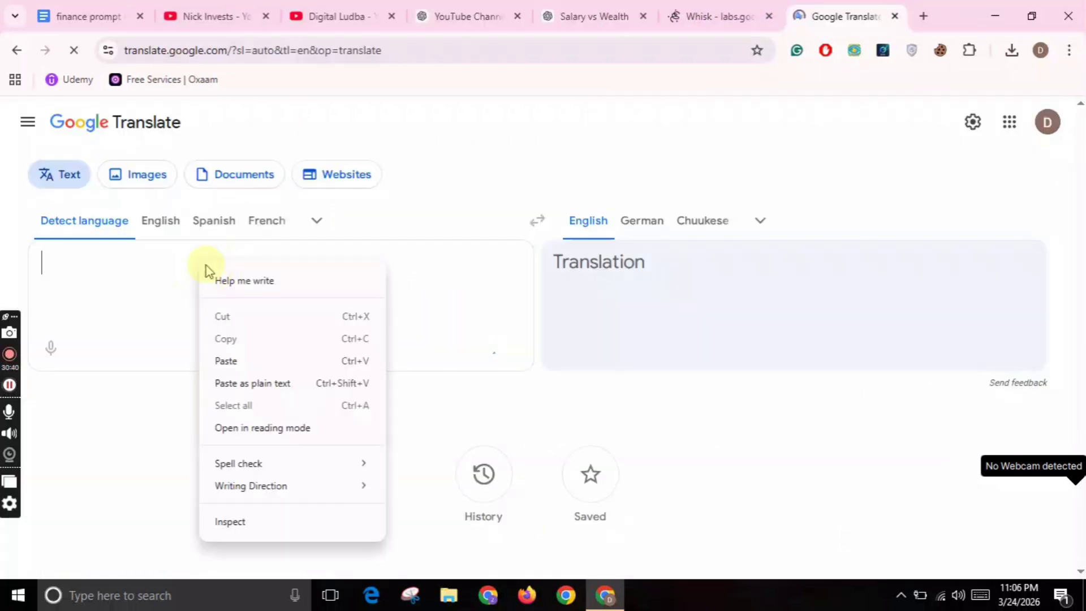
pyautogui.click(254, 360)
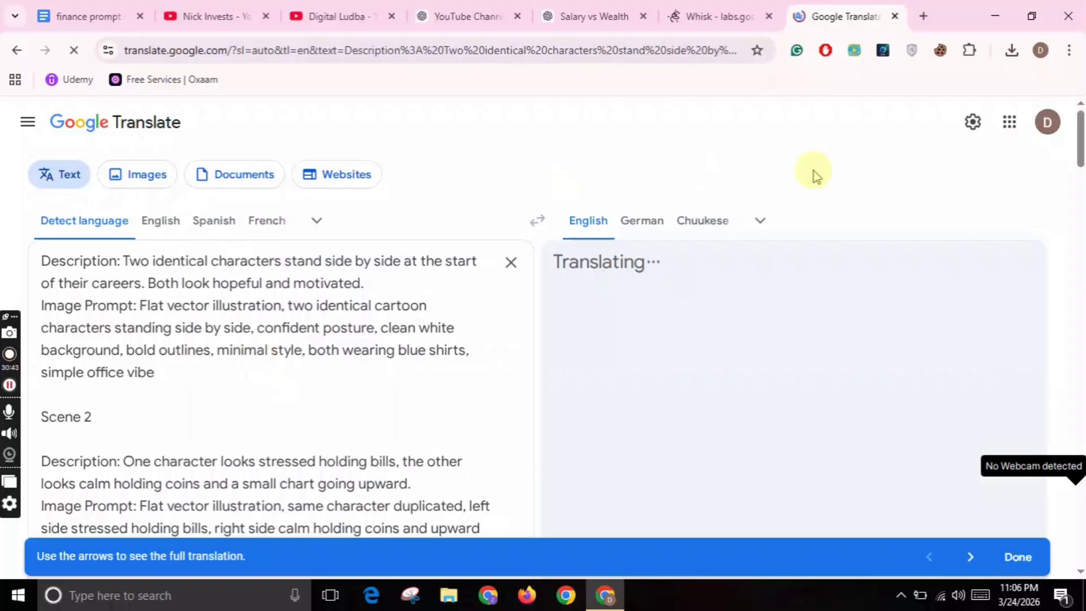
# Delete the "Scene 2", "Scene 3", "Scene 4" and "Scene 5" headings from the pasted source text.
pyautogui.moveTo(1080, 158); pyautogui.dragTo(1080, 167)
pyautogui.moveTo(93, 349); pyautogui.dragTo(9, 350)
pyautogui.press('BackSpace')
pyautogui.moveTo(1079, 146); pyautogui.dragTo(1078, 187)
pyautogui.moveTo(113, 188); pyautogui.dragTo(24, 182)
pyautogui.press('BackSpace')
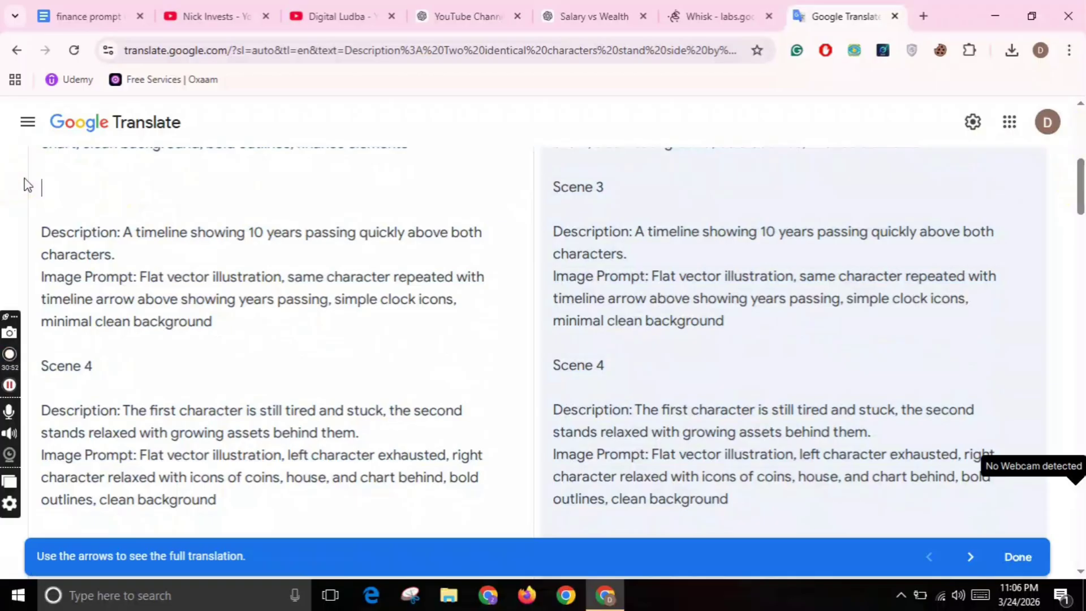
pyautogui.moveTo(1079, 186)
pyautogui.mouseDown()
pyautogui.moveTo(1079, 219)
pyautogui.moveTo(1079, 206)
pyautogui.mouseUp()
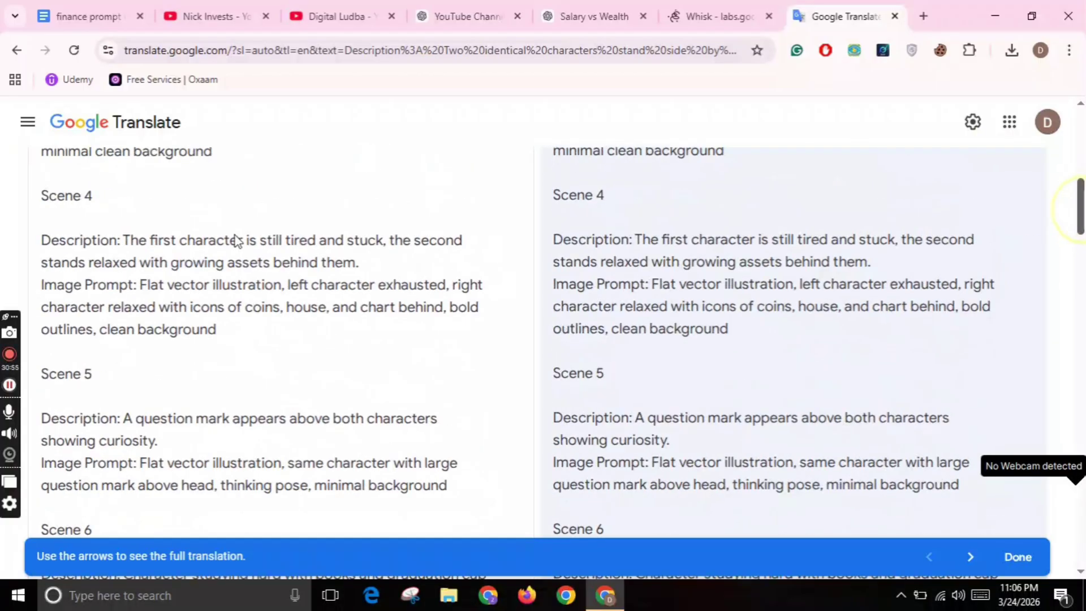
pyautogui.moveTo(131, 241); pyautogui.dragTo(23, 174)
pyautogui.click(96, 217)
pyautogui.moveTo(96, 218); pyautogui.dragTo(25, 217)
pyautogui.press('BackSpace')
pyautogui.moveTo(95, 394); pyautogui.dragTo(26, 395)
pyautogui.press('BackSpace')
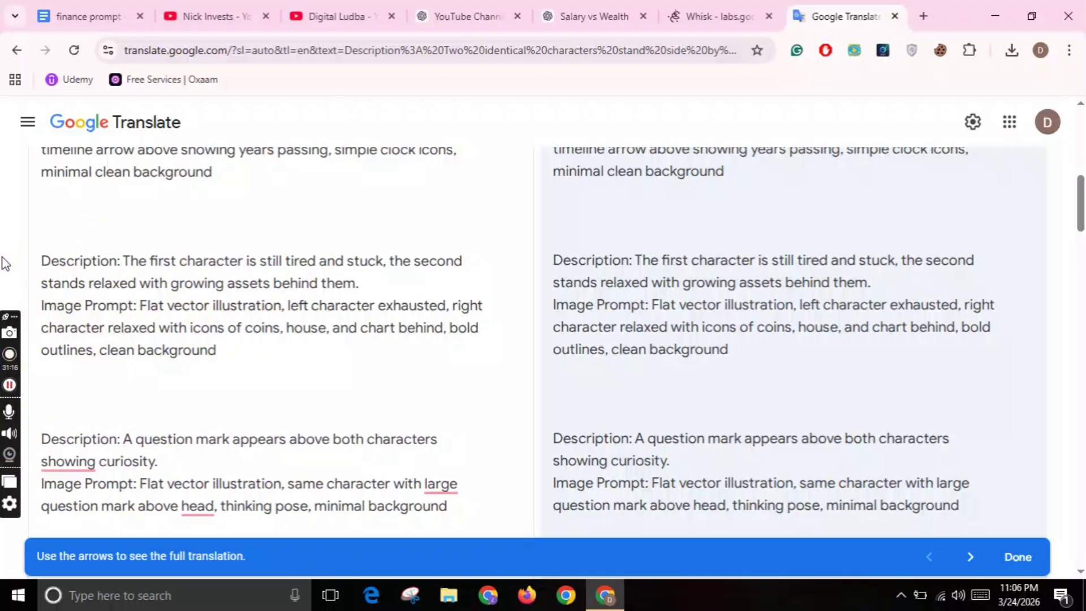
# View the Digital Ludba YouTube channel's home page, dismissing its channel details.
pyautogui.click(348, 15)
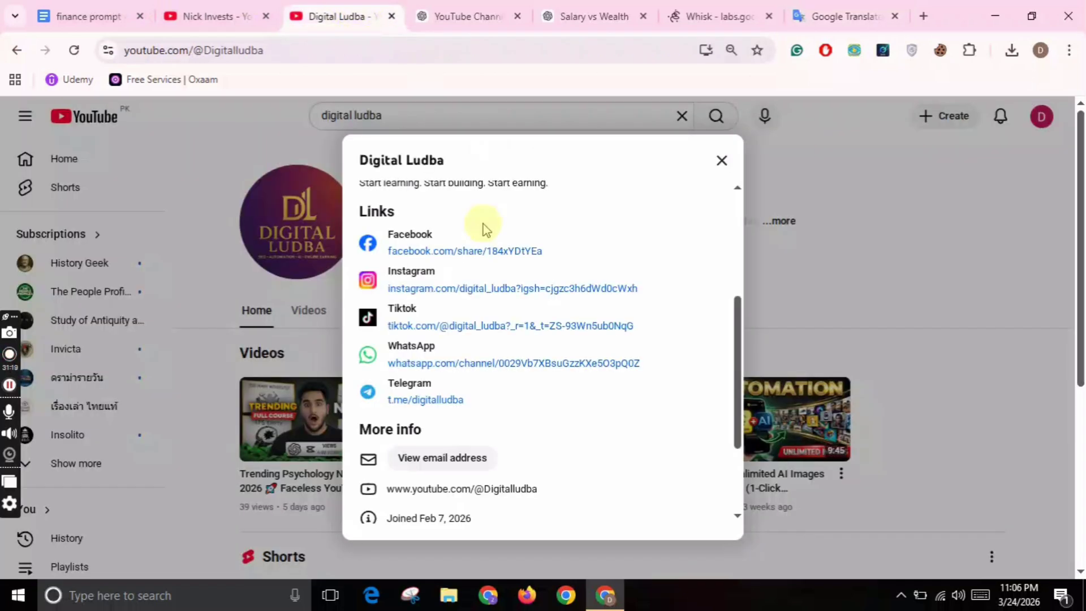
pyautogui.click(722, 163)
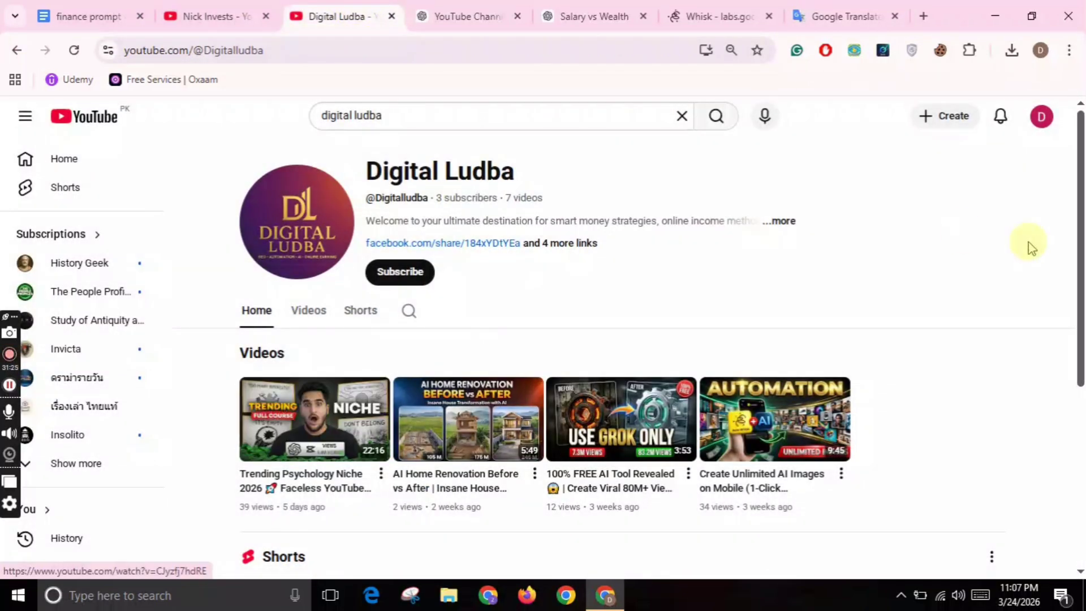
# Start a new ChatGPT chat in a separate tab and paste the copied scene prompts inside quotation marks.
pyautogui.click(923, 16)
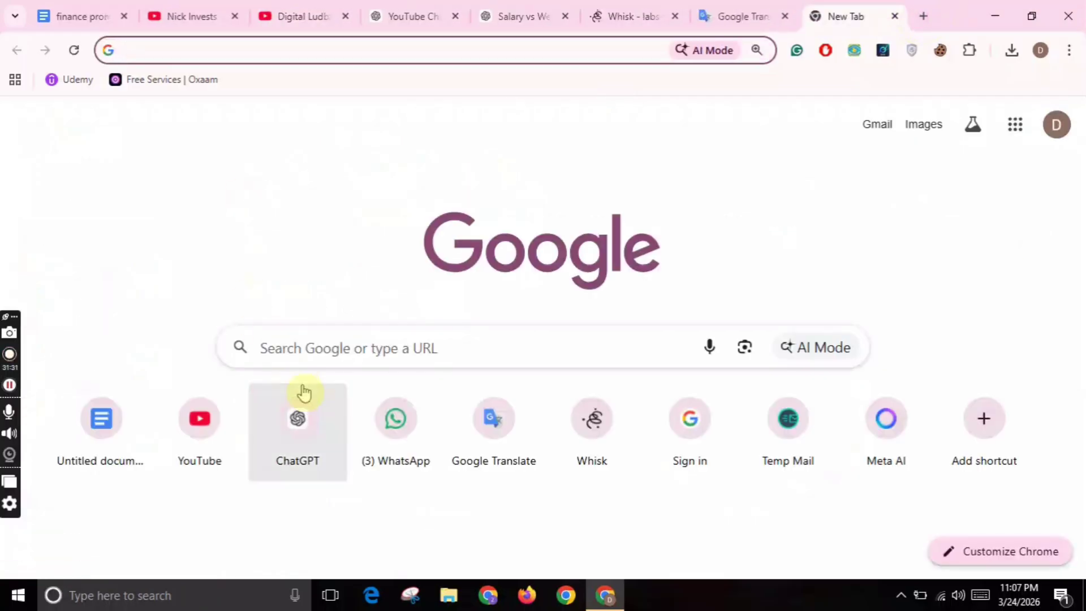
pyautogui.click(304, 392)
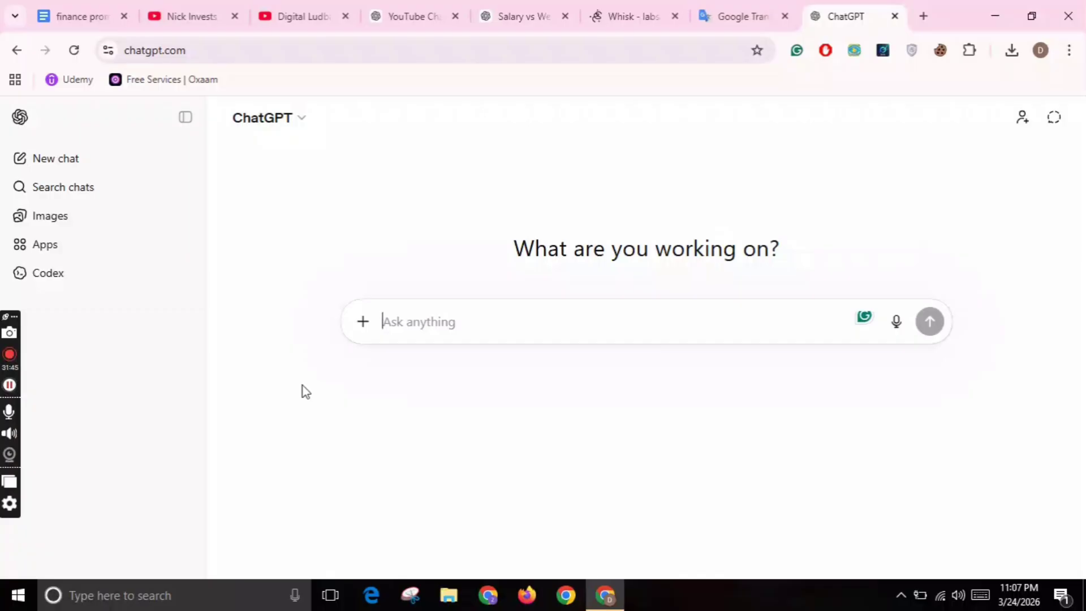
pyautogui.write('"""')
pyautogui.press('Left')
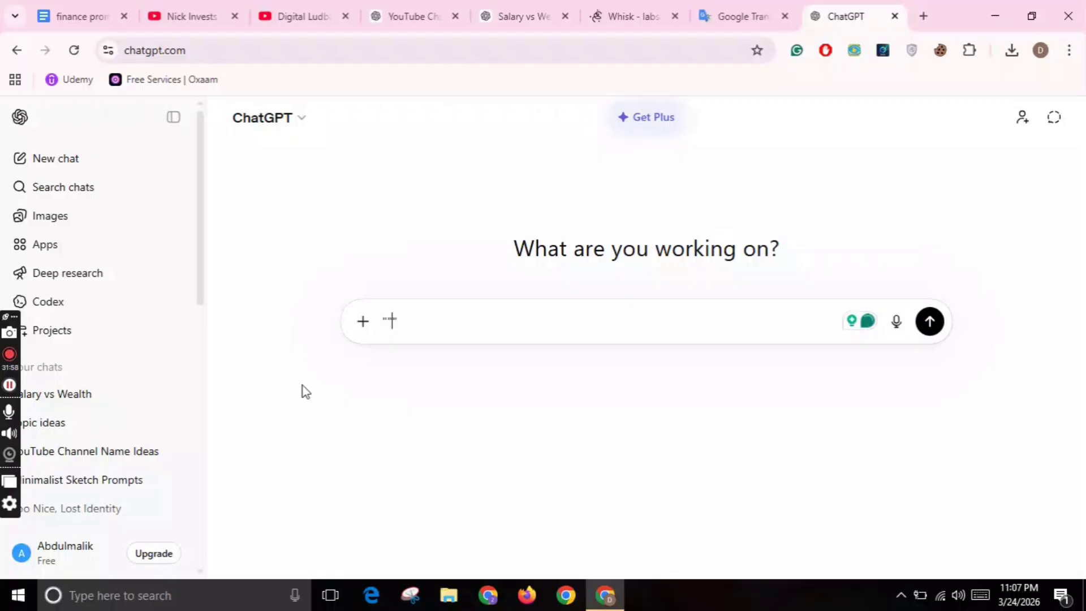
pyautogui.press('ctrl')
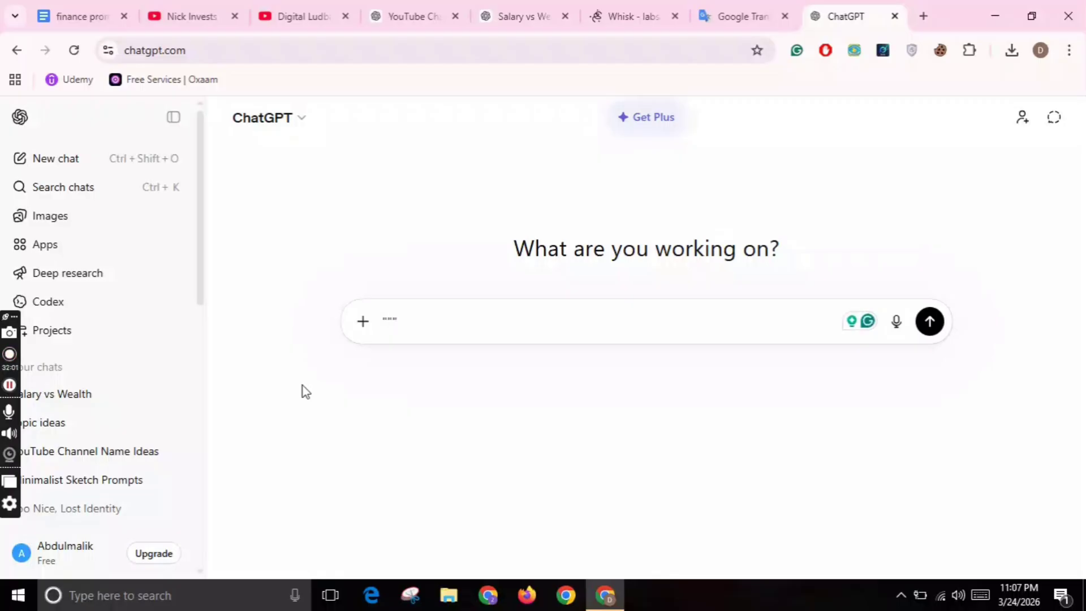
pyautogui.hotkey('ctrl', 'v')
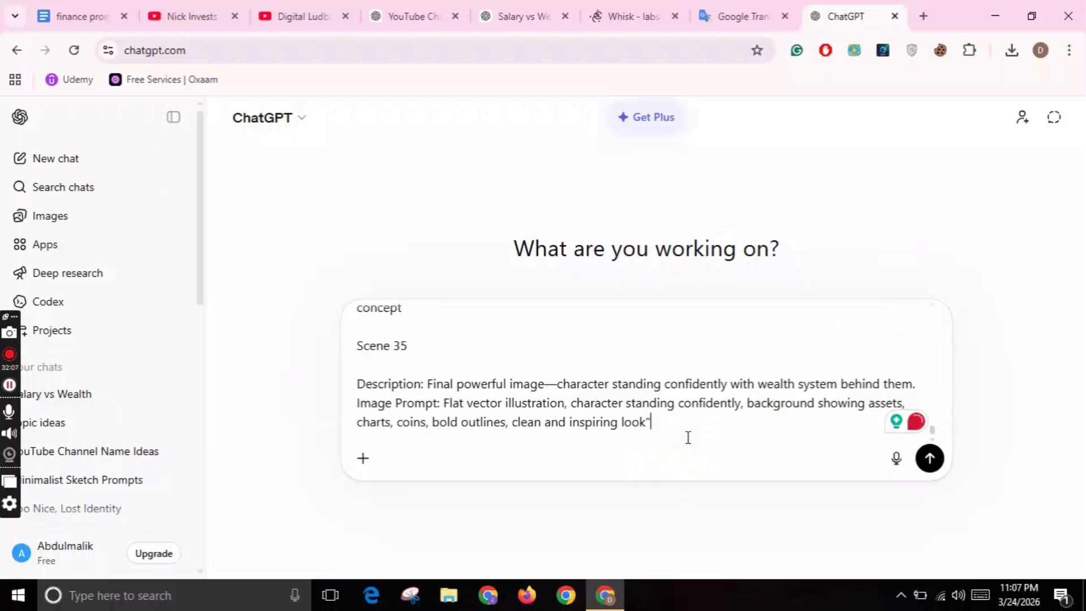
# Below the pasted scene prompts, add an instruction telling GPT to remove the "sense 1 , 2 3" like words.
pyautogui.hotkey('shift', 'Return')
pyautogui.hotkey('shift', 'Return')
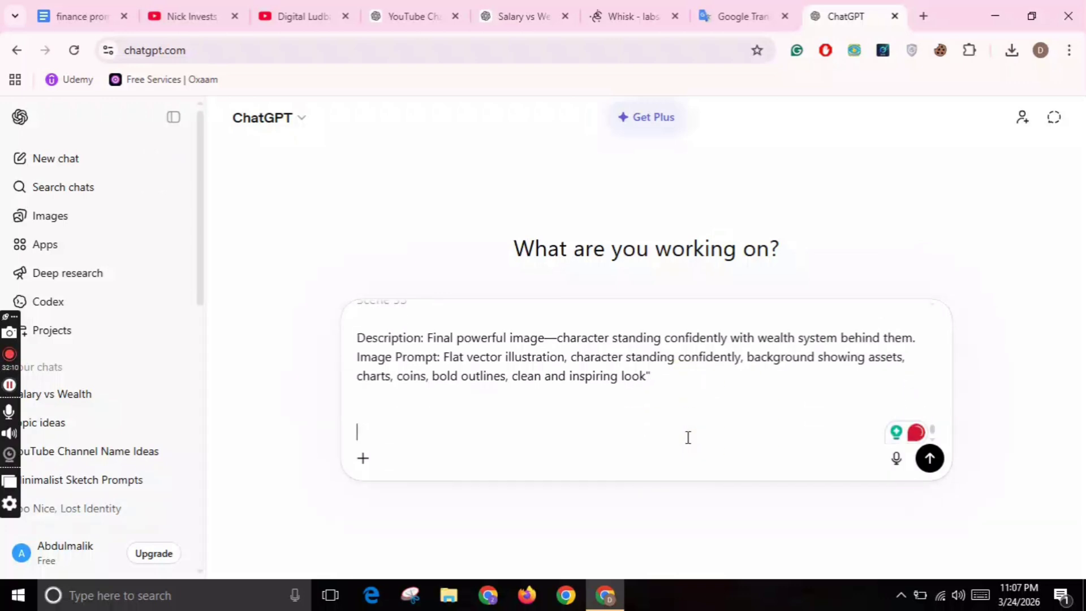
pyautogui.moveTo(932, 431); pyautogui.dragTo(932, 440)
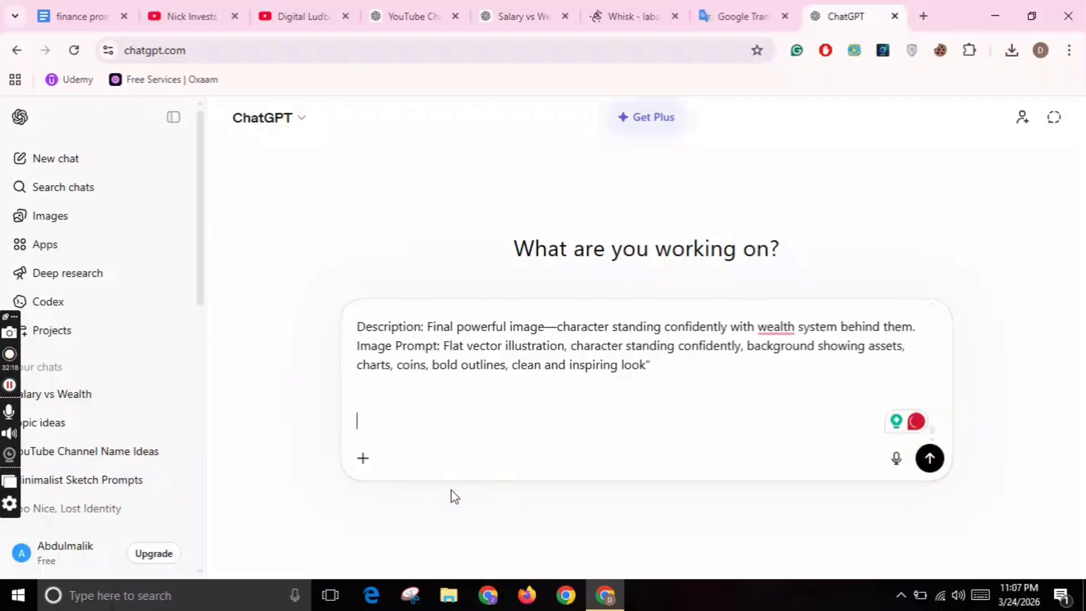
pyautogui.write('gpt reomev')
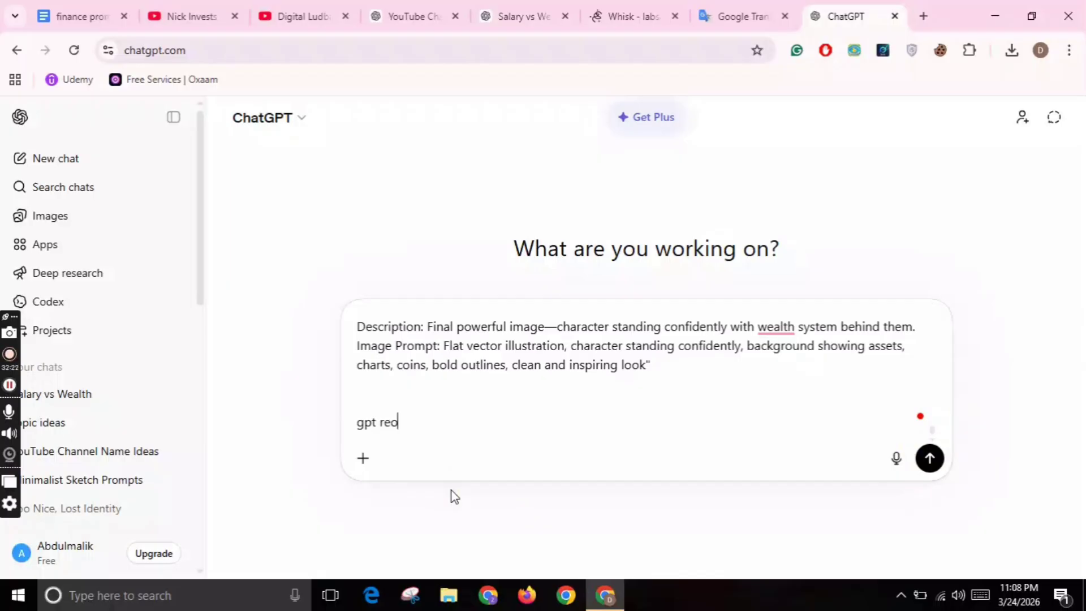
pyautogui.press('BackSpace')
pyautogui.press('BackSpace')
pyautogui.press('BackSpace')
pyautogui.press('BackSpace')
pyautogui.write('mo')
pyautogui.write('ve numbering')
pyautogui.press('BackSpace')
pyautogui.press('BackSpace')
pyautogui.press('BackSpace')
pyautogui.press('BackSpace')
pyautogui.press('BackSpace')
pyautogui.press('BackSpace')
pyautogui.press('BackSpace')
pyautogui.write('sense 1 , 12 3 lik')
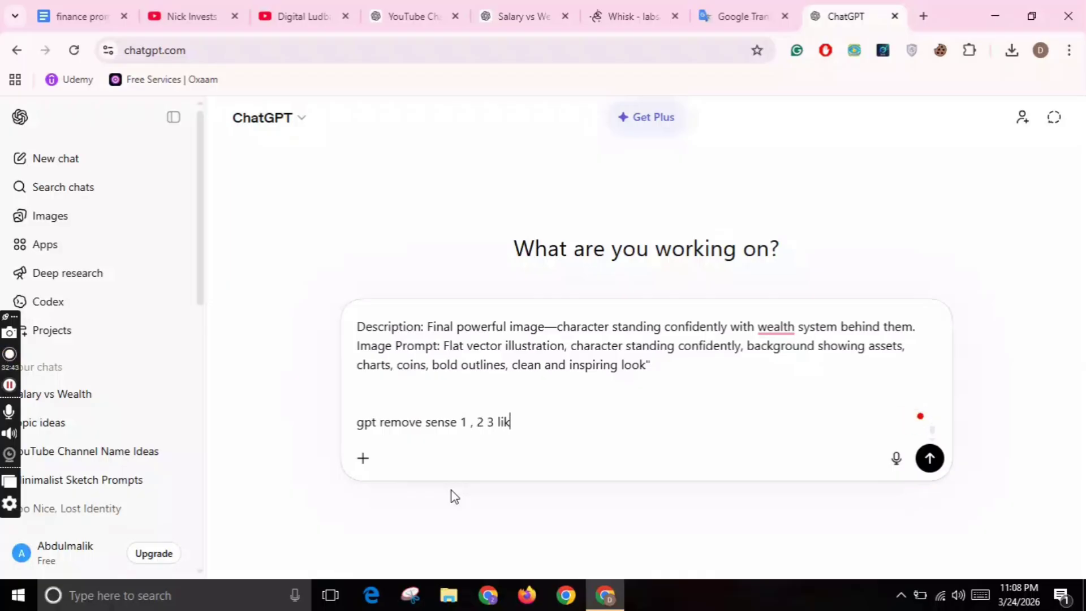
pyautogui.write('e words just')
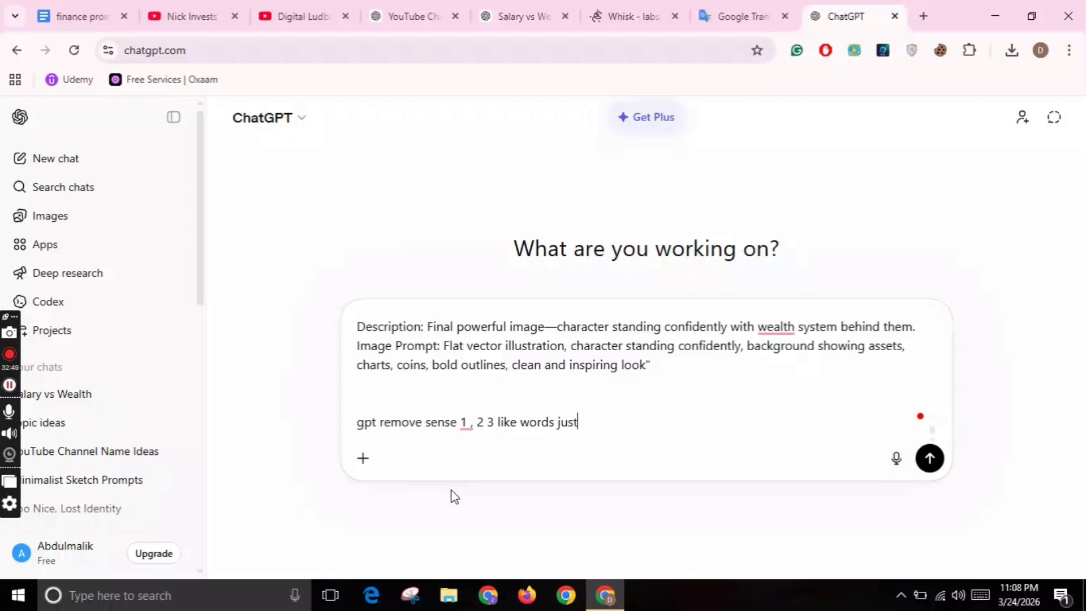
pyautogui.write(' need')
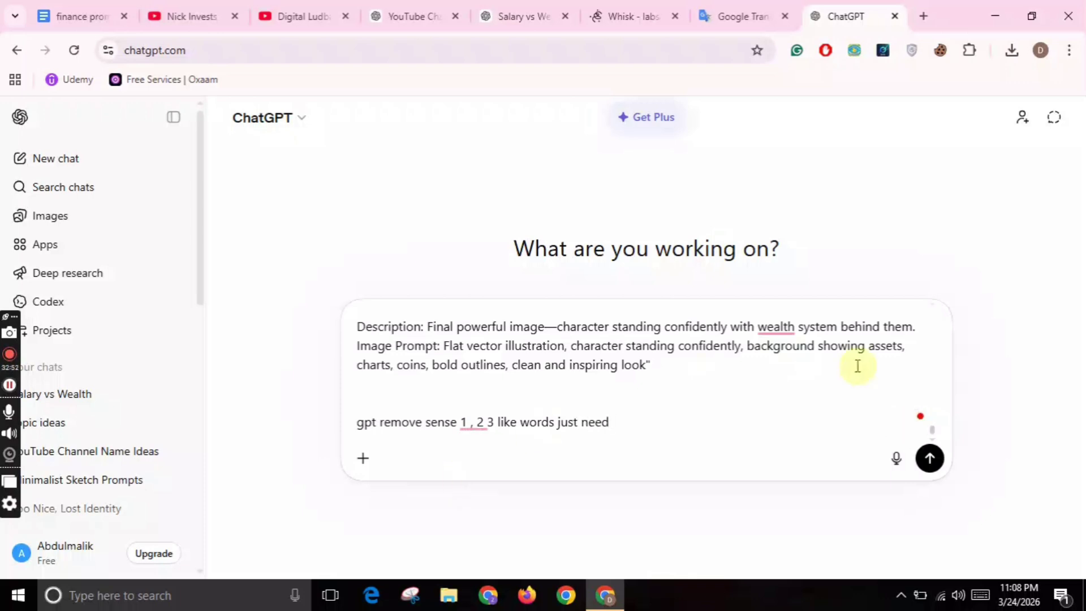
# Complete the message by asking for only the description and image prompt, with spacing after each, and send it.
pyautogui.scroll(3, 932, 435)
pyautogui.scroll(-3, 932, 435)
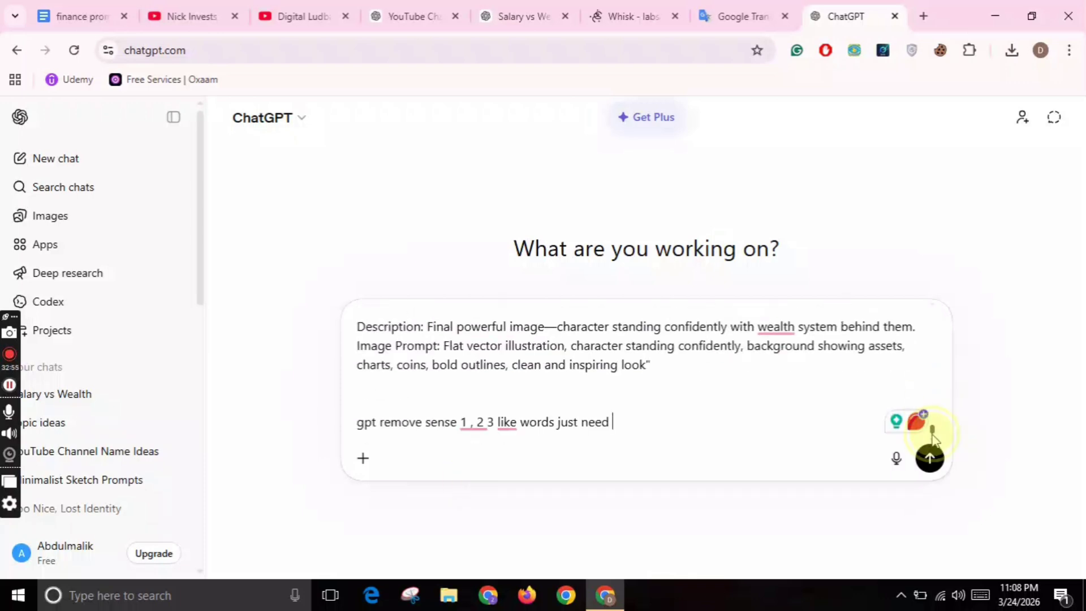
pyautogui.write('descrip')
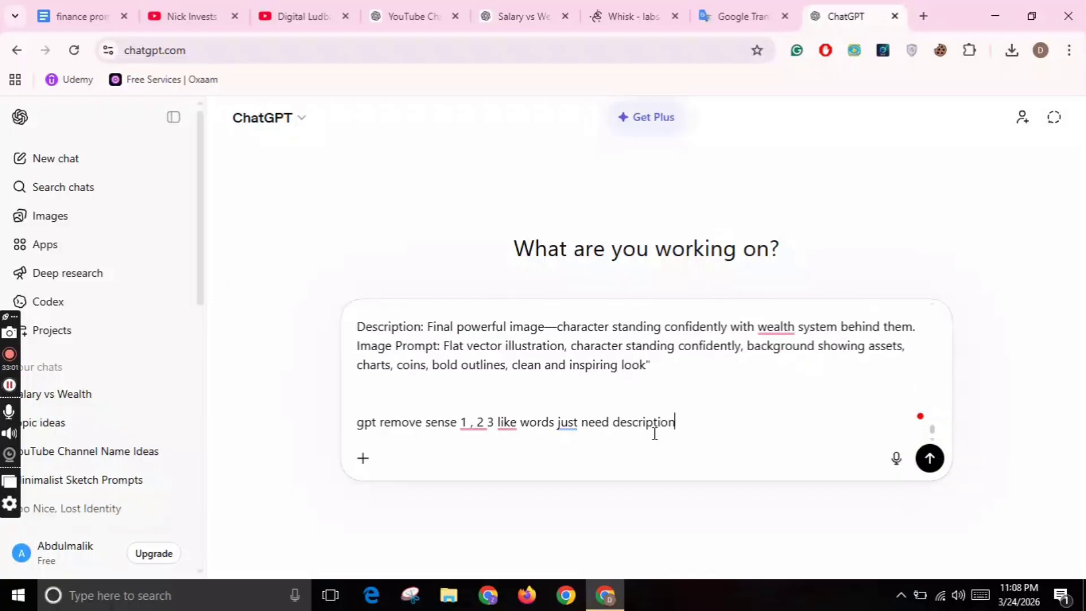
pyautogui.write('tion')
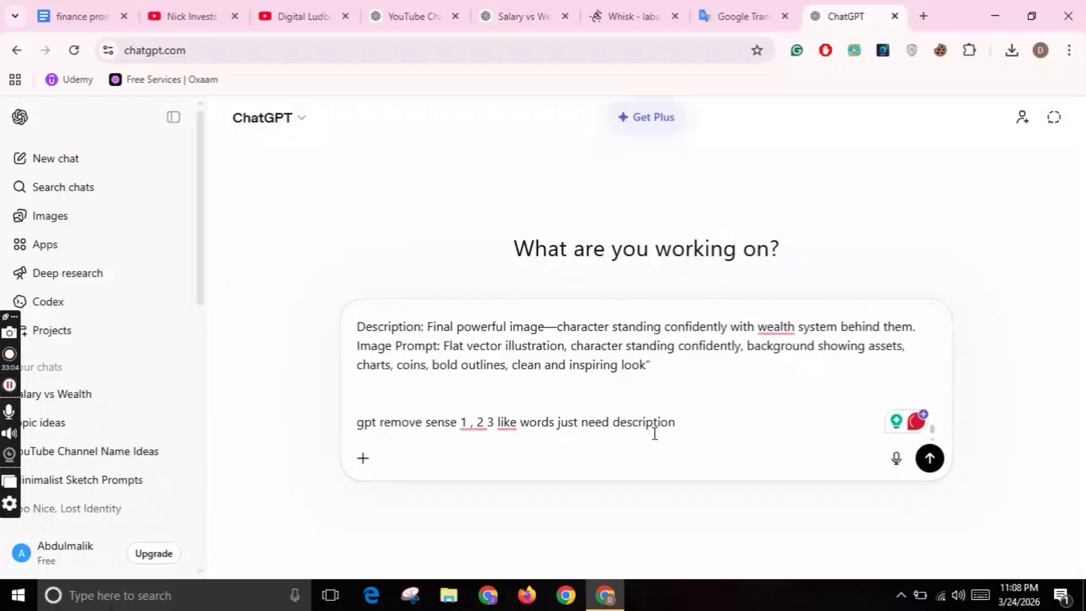
pyautogui.write('and image promt also aad spacxi')
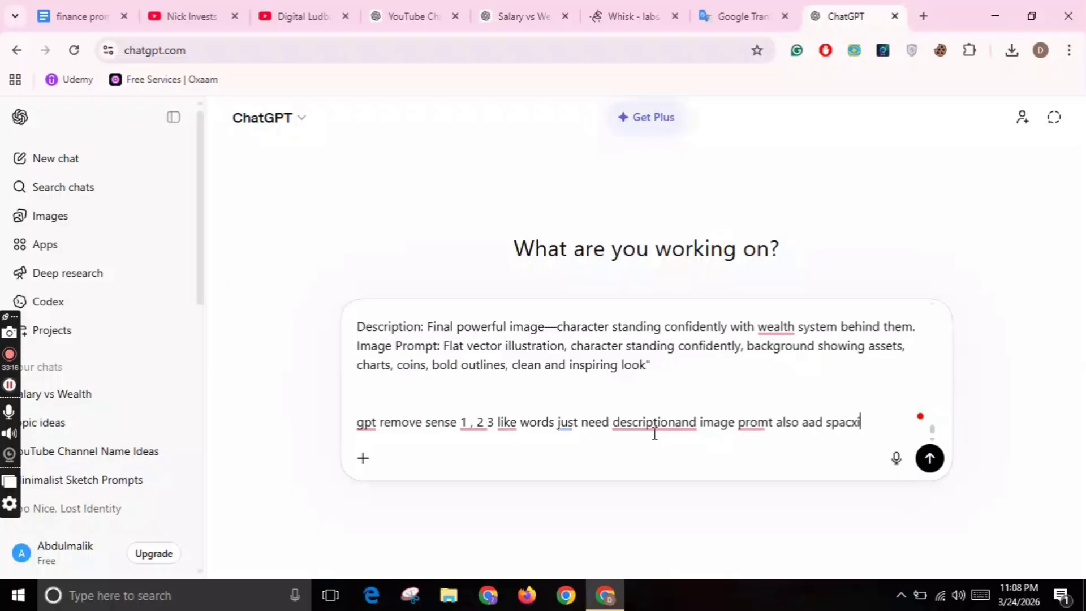
pyautogui.write('ng afater descripti')
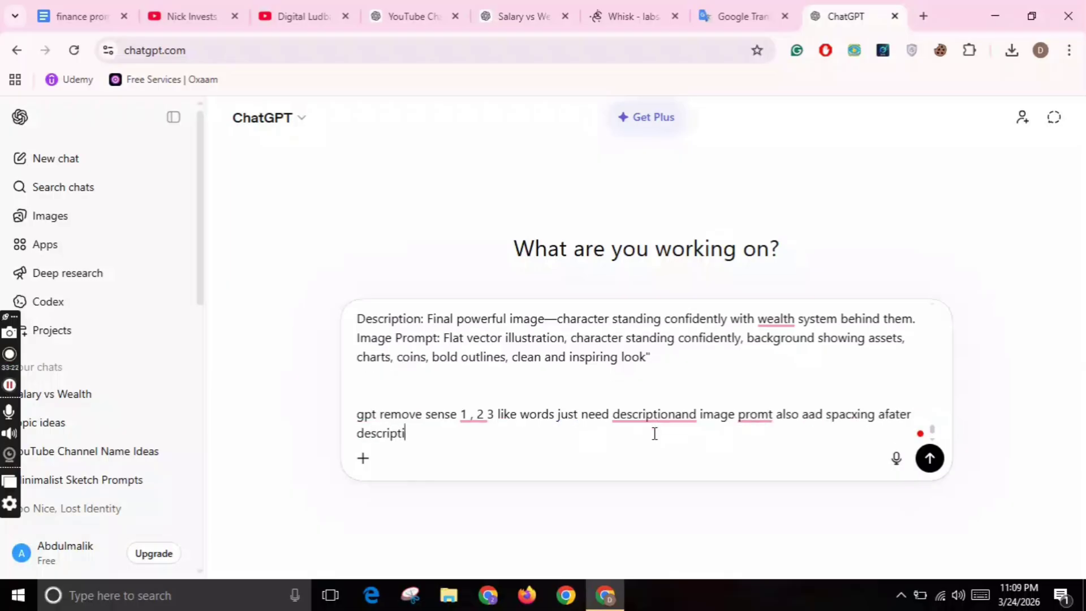
pyautogui.write('on and promtas')
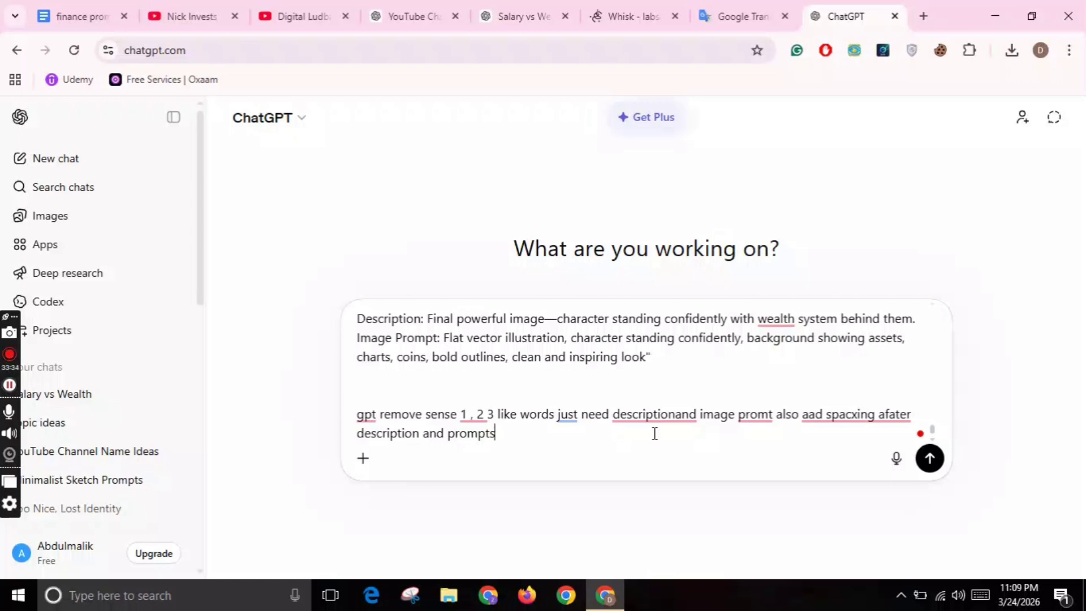
pyautogui.press('Return')
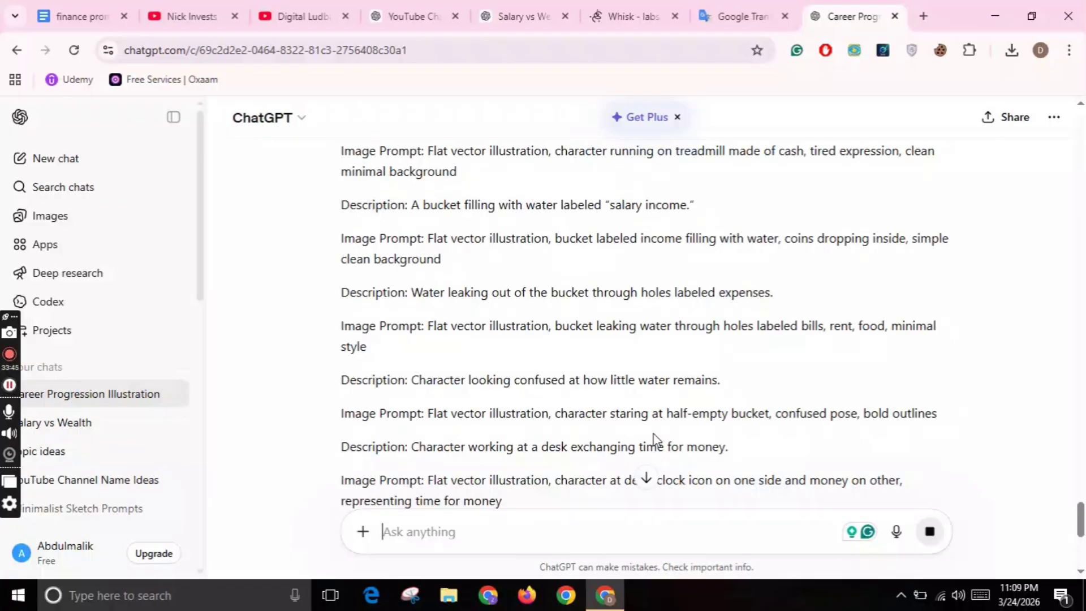
# Dismiss the Plus upgrade notice and copy the Scene 26 description and image prompt from the original message.
pyautogui.scroll(10, 1080, 498)
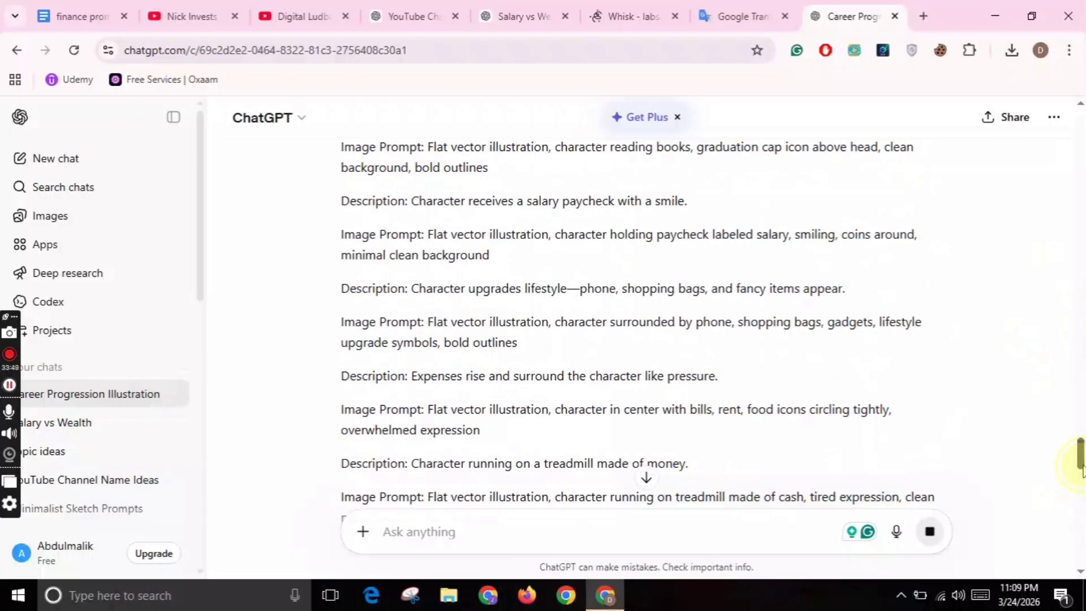
pyautogui.scroll(-5, 1080, 470)
pyautogui.scroll(14, 1078, 470)
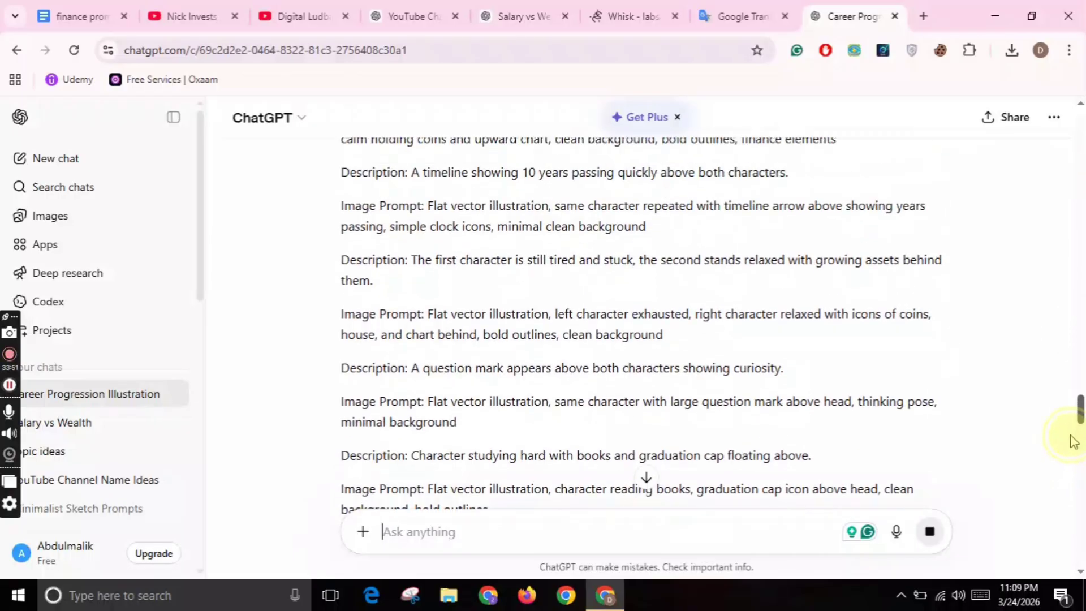
pyautogui.scroll(-2, 1069, 421)
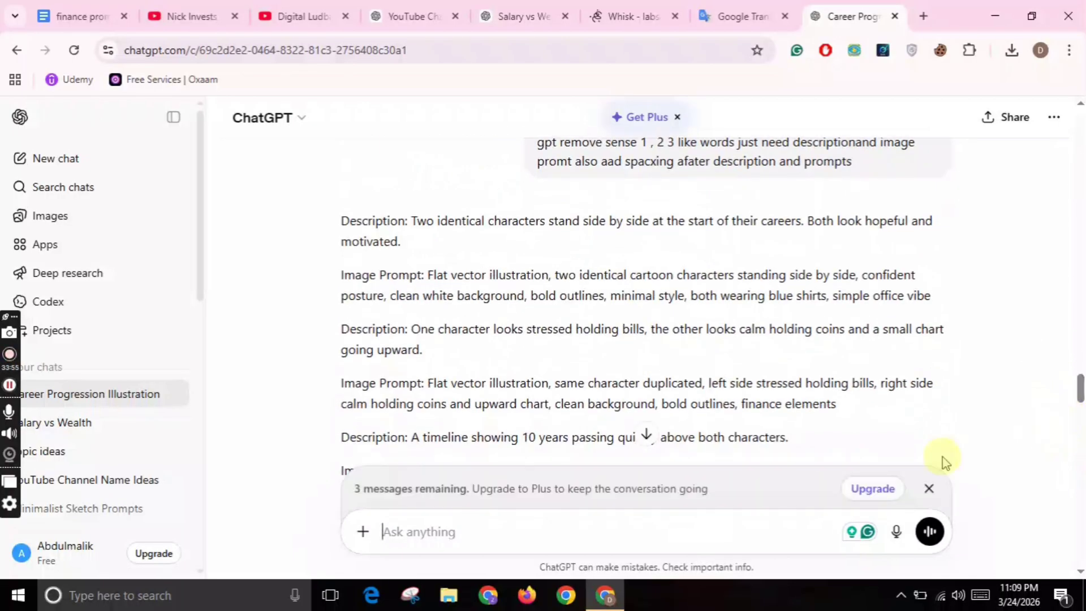
pyautogui.click(930, 487)
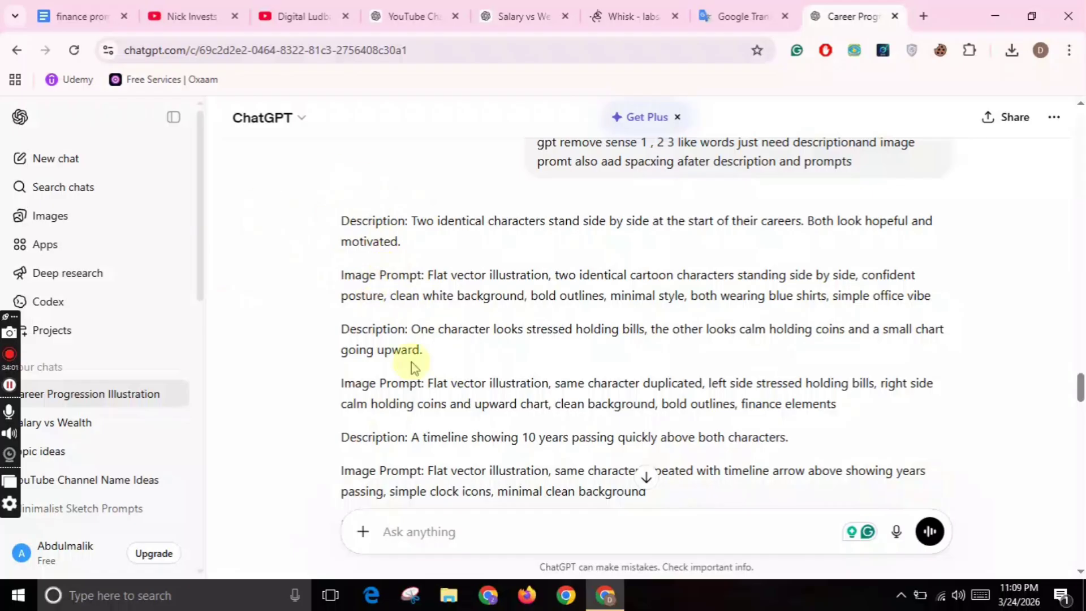
pyautogui.moveTo(1079, 396); pyautogui.dragTo(1074, 308)
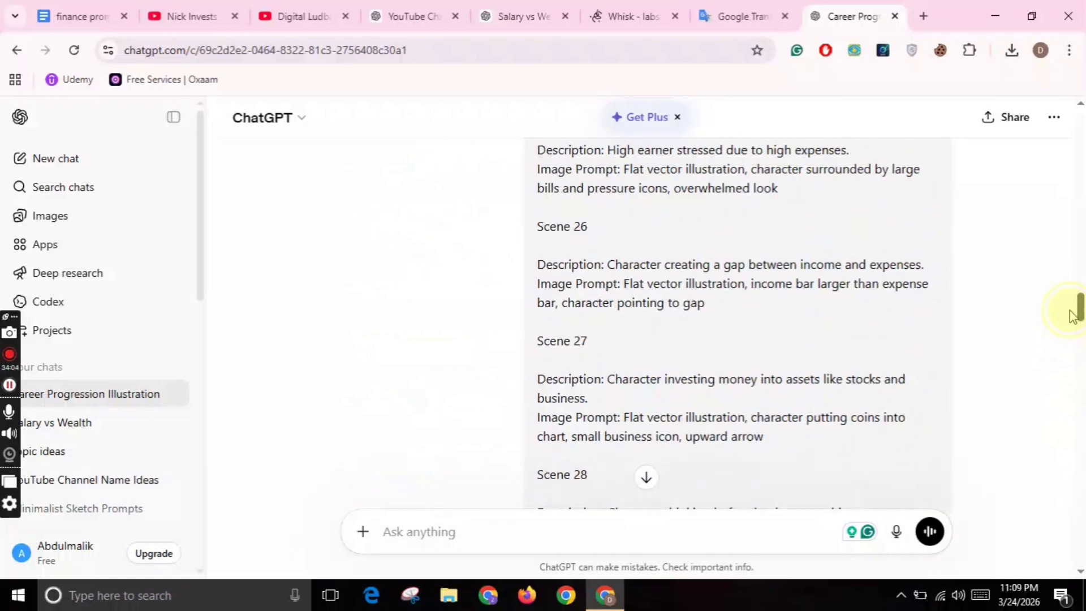
pyautogui.moveTo(542, 266)
pyautogui.mouseDown()
pyautogui.moveTo(690, 303)
pyautogui.moveTo(540, 246)
pyautogui.mouseUp()
pyautogui.rightClick(581, 284)
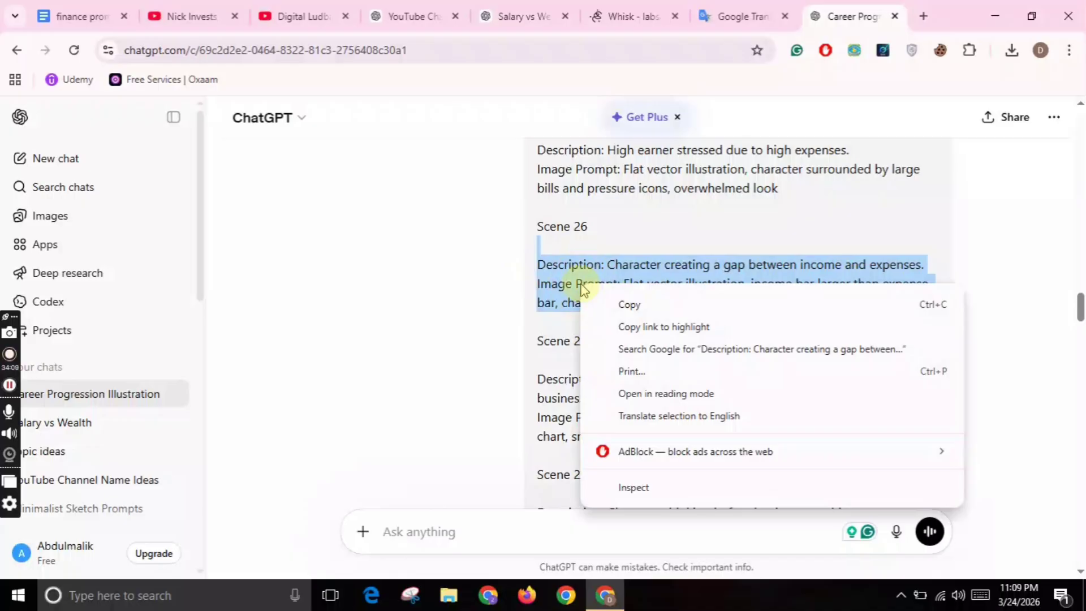
pyautogui.click(625, 305)
# Start a reply reading "no gpt iwnat to like this format" and paste the copied Scene 26 text twice as spaced examples.
pyautogui.click(407, 530)
pyautogui.write('no ')
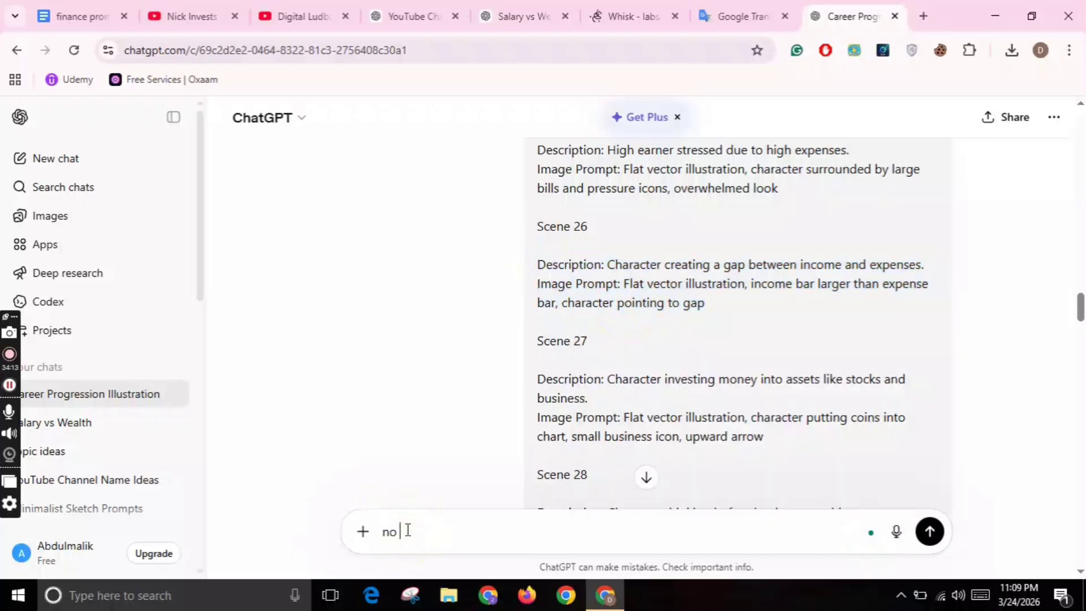
pyautogui.write('gpt iwnat to like this format')
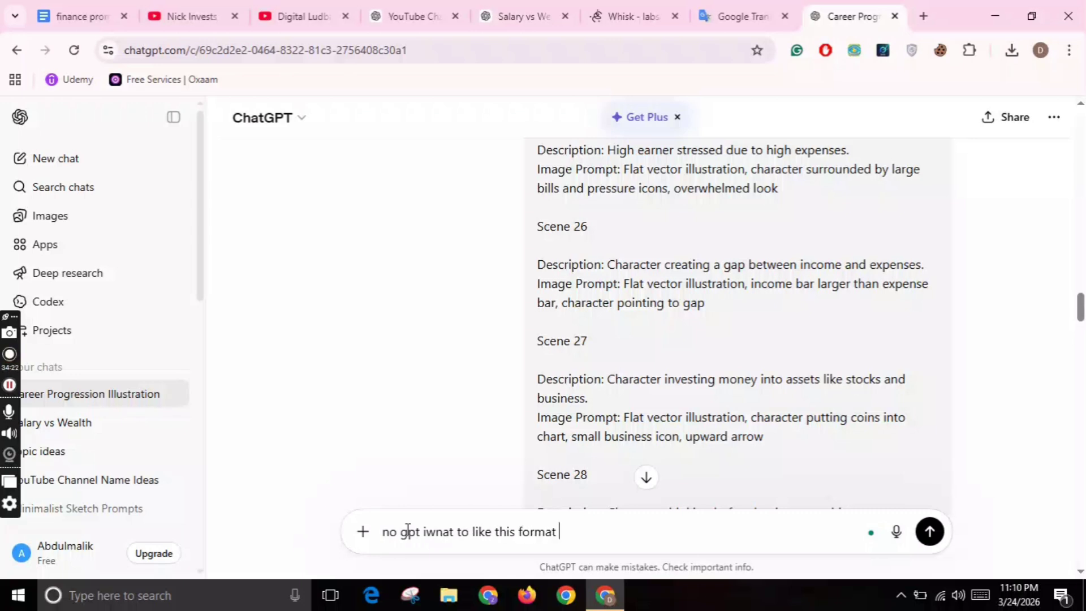
pyautogui.hotkey('shift', 'Return')
pyautogui.hotkey('shift', 'Return')
pyautogui.hotkey('shift', 'Return')
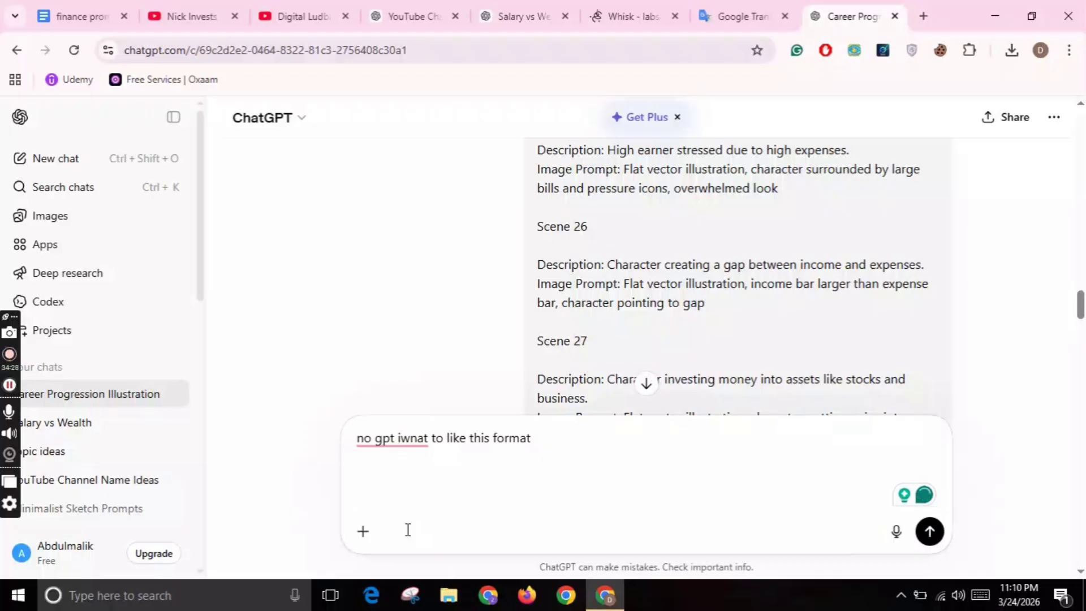
pyautogui.hotkey('ctrl', 'v')
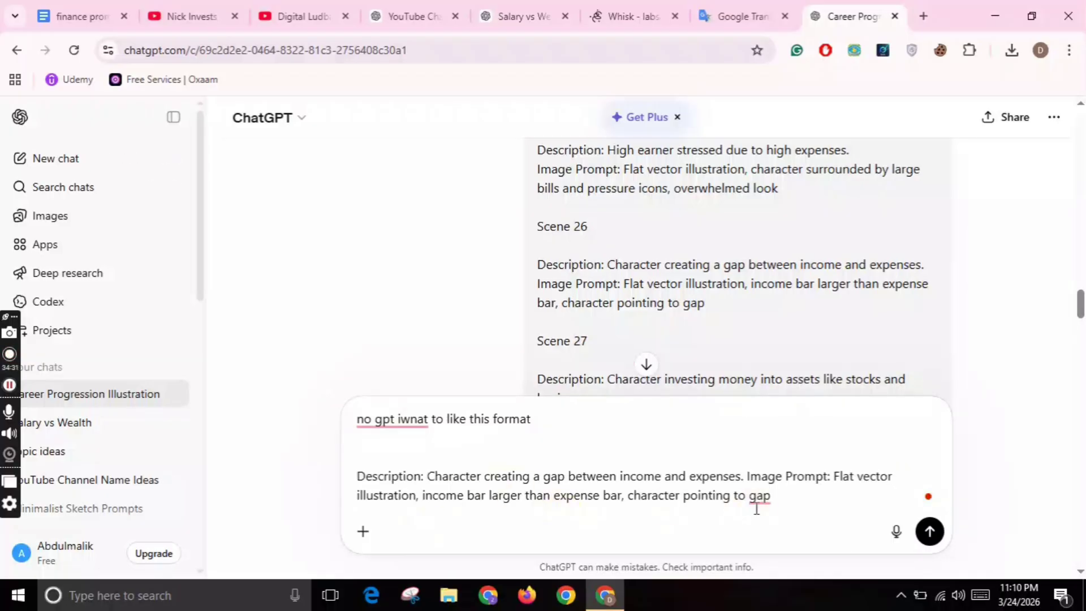
pyautogui.hotkey('shift', 'Return')
pyautogui.hotkey('shift', 'Return')
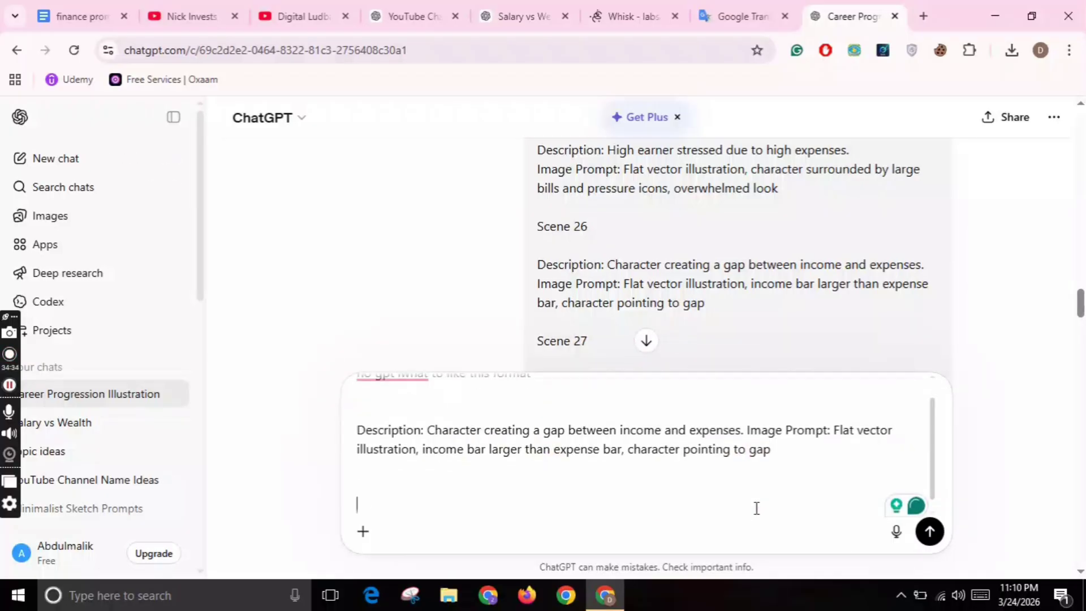
pyautogui.hotkey('ctrl', 'v')
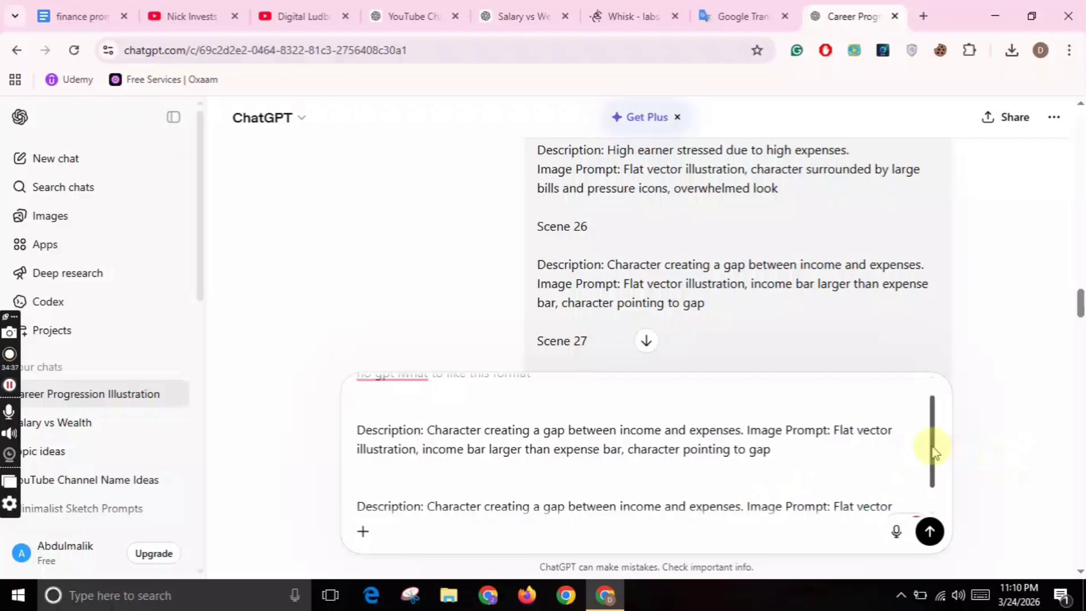
pyautogui.moveTo(931, 448); pyautogui.dragTo(940, 470)
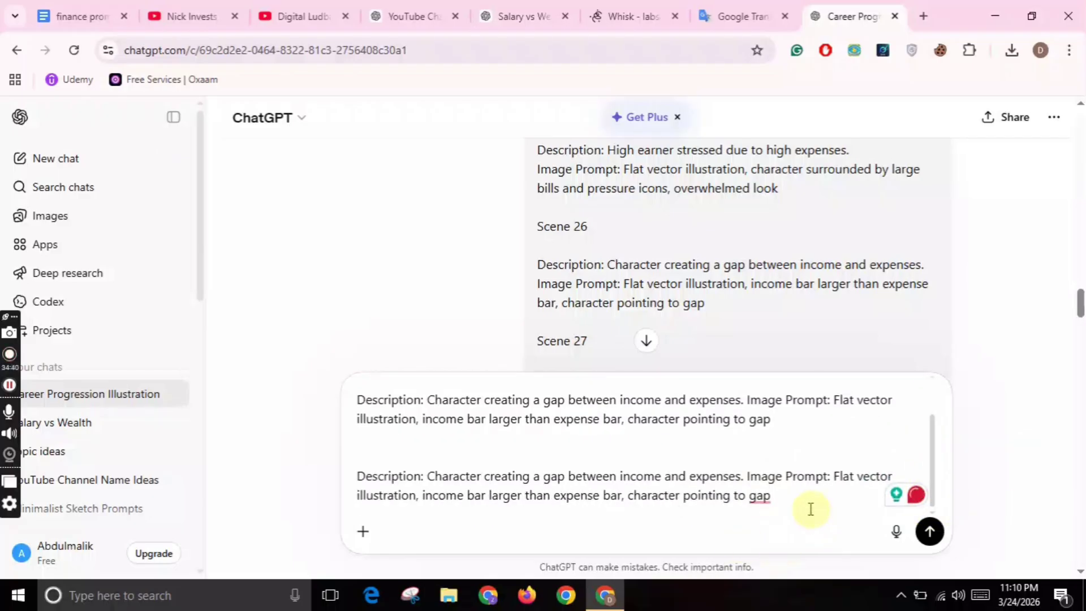
pyautogui.hotkey('shift', 'Return')
pyautogui.hotkey('shift', 'Return')
pyautogui.write('every single')
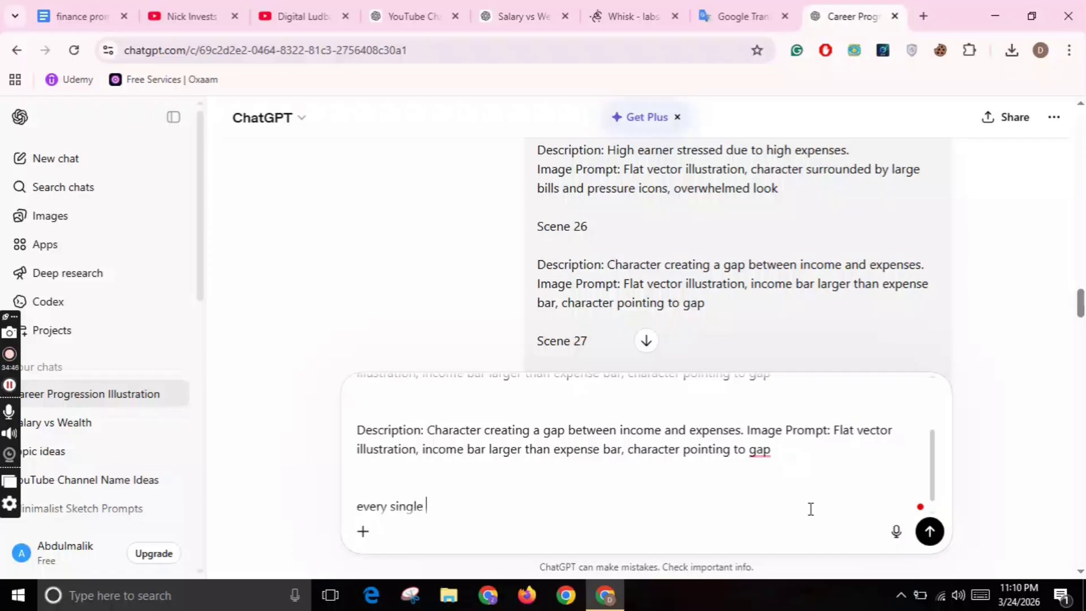
pyautogui.write(' descript')
pyautogui.press('BackSpace')
pyautogui.press('BackSpace')
pyautogui.press('BackSpace')
pyautogui.press('BackSpace')
pyautogui.press('BackSpace')
pyautogui.press('BackSpace')
pyautogui.press('BackSpace')
pyautogui.press('BackSpace')
pyautogui.press('BackSpace')
pyautogui.press('BackSpace')
pyautogui.press('BackSpace')
pyautogui.press('BackSpace')
pyautogui.press('BackSpace')
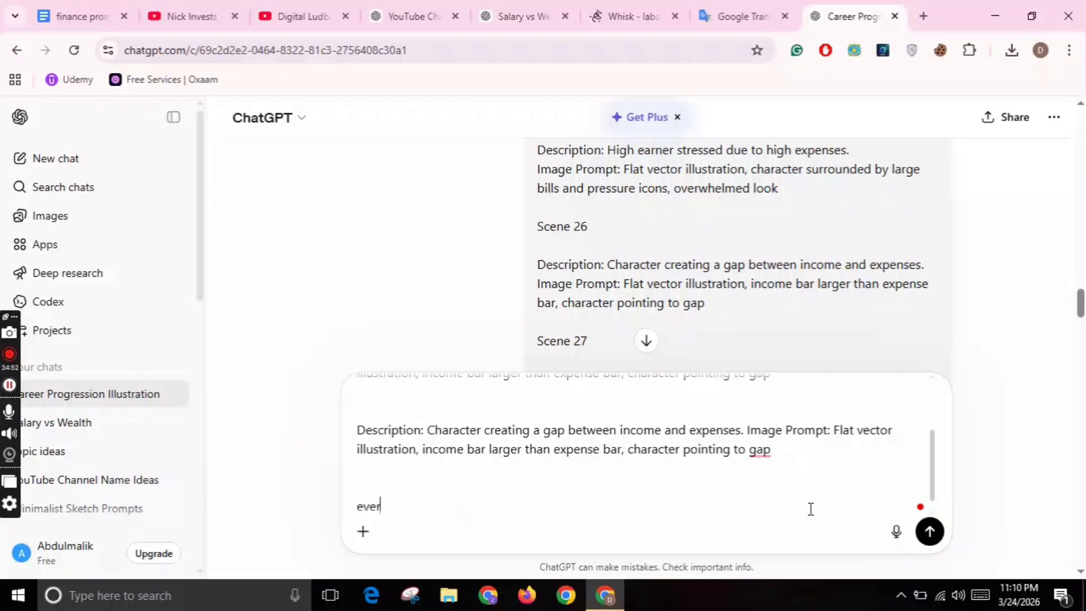
# End the reply with "not seprate the description and image promt" and send it.
pyautogui.write('not seprate the des')
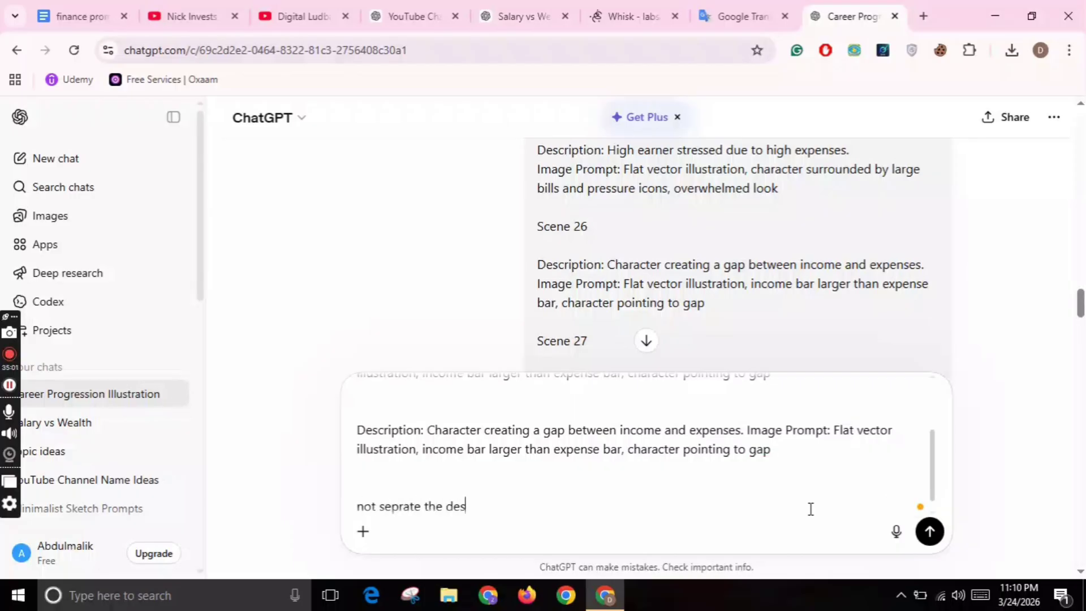
pyautogui.write('cription and')
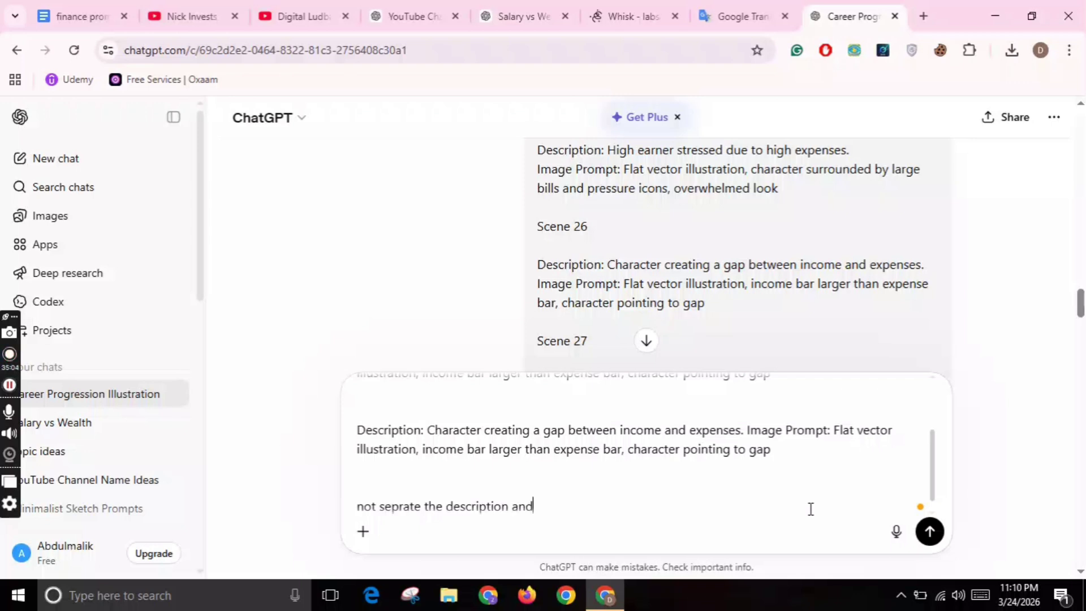
pyautogui.write(' image prom')
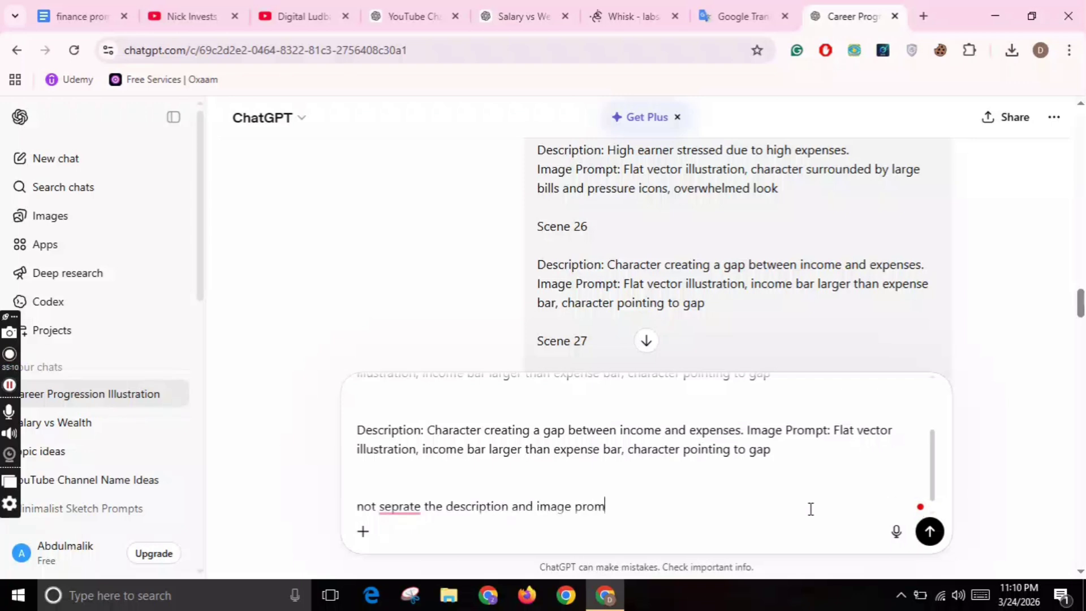
pyautogui.write('t')
pyautogui.press('Return')
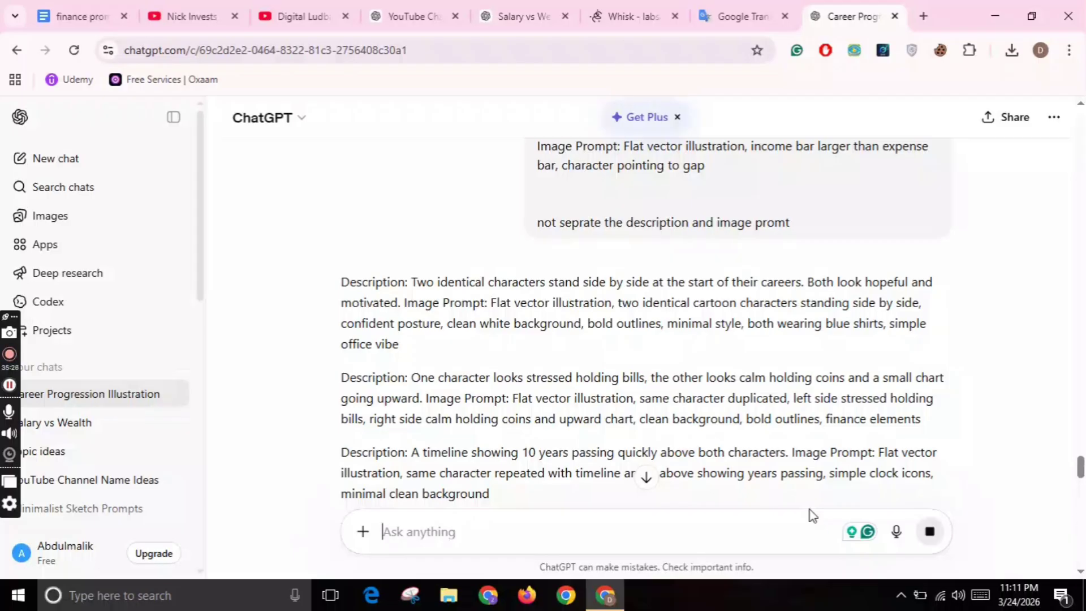
# Copy the reformatted descriptions and image prompts from ChatGPT's newest response.
pyautogui.moveTo(1080, 467)
pyautogui.mouseDown()
pyautogui.moveTo(1081, 543)
pyautogui.moveTo(1081, 463)
pyautogui.mouseUp()
pyautogui.moveTo(342, 240); pyautogui.dragTo(553, 365)
pyautogui.rightClick(475, 300)
pyautogui.click(509, 317)
# Switch to Whisk and open the Auto Whisk extension's prompt list.
pyautogui.click(622, 16)
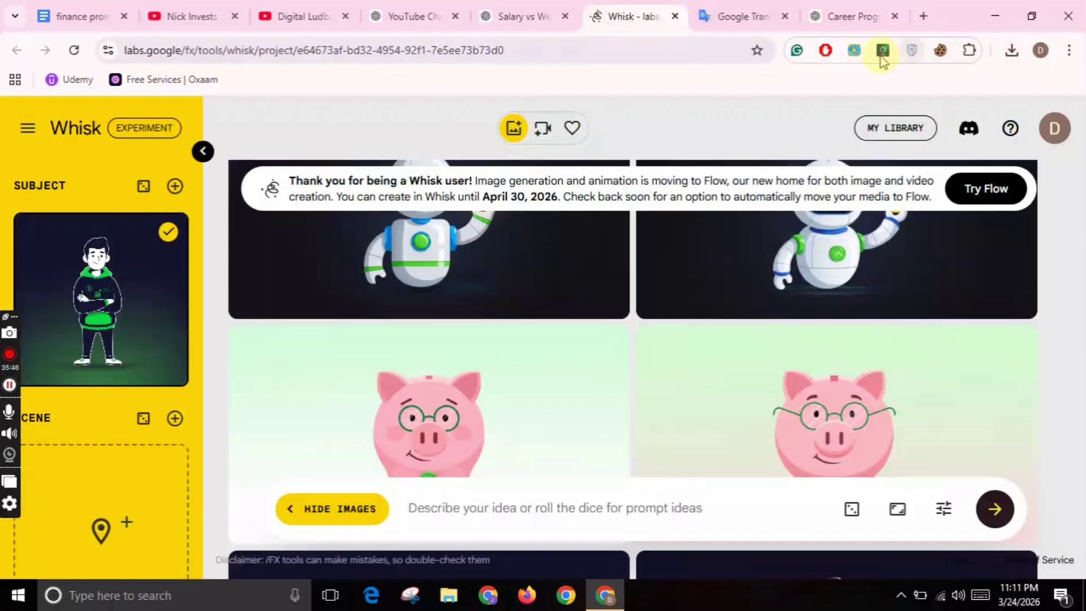
pyautogui.click(854, 51)
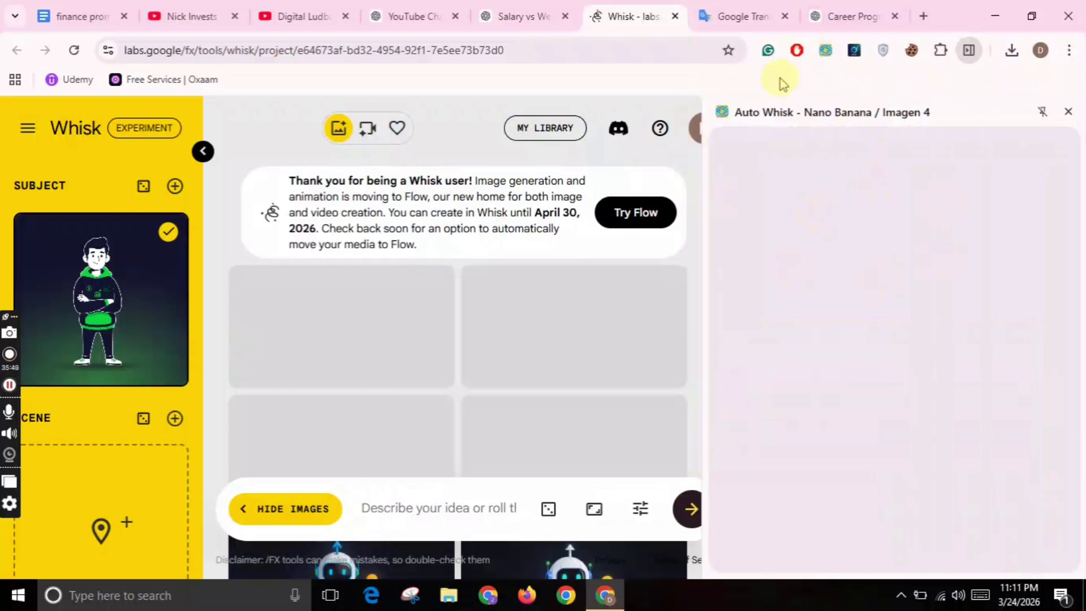
pyautogui.click(860, 469)
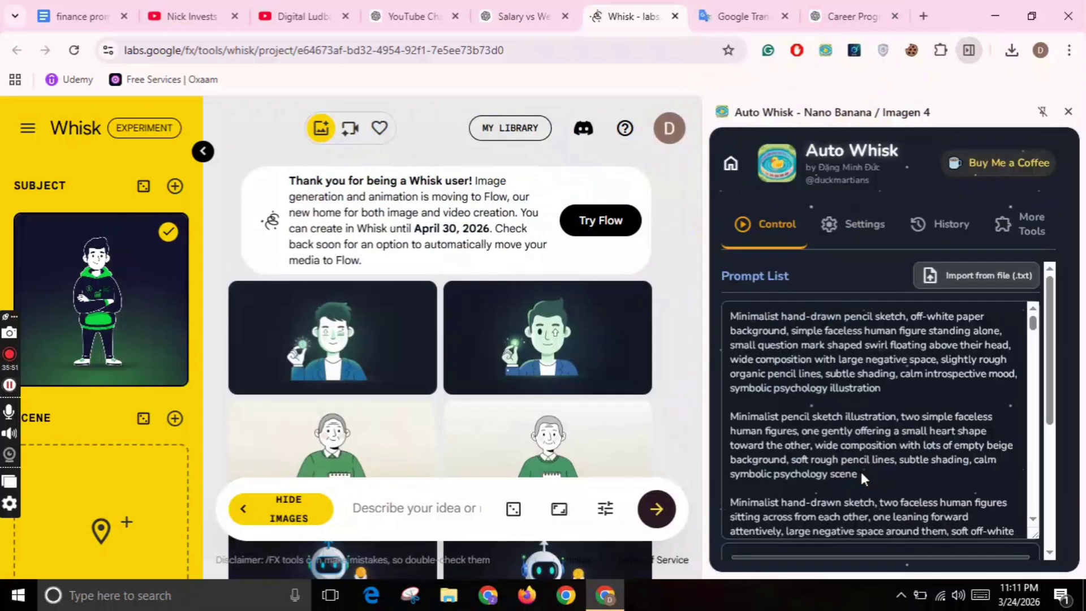
# Replace the old pencil-sketch prompts in Auto Whisk's prompt list with the copied scene descriptions and image prompts.
pyautogui.click(782, 415)
pyautogui.hotkey('ctrl', 'a')
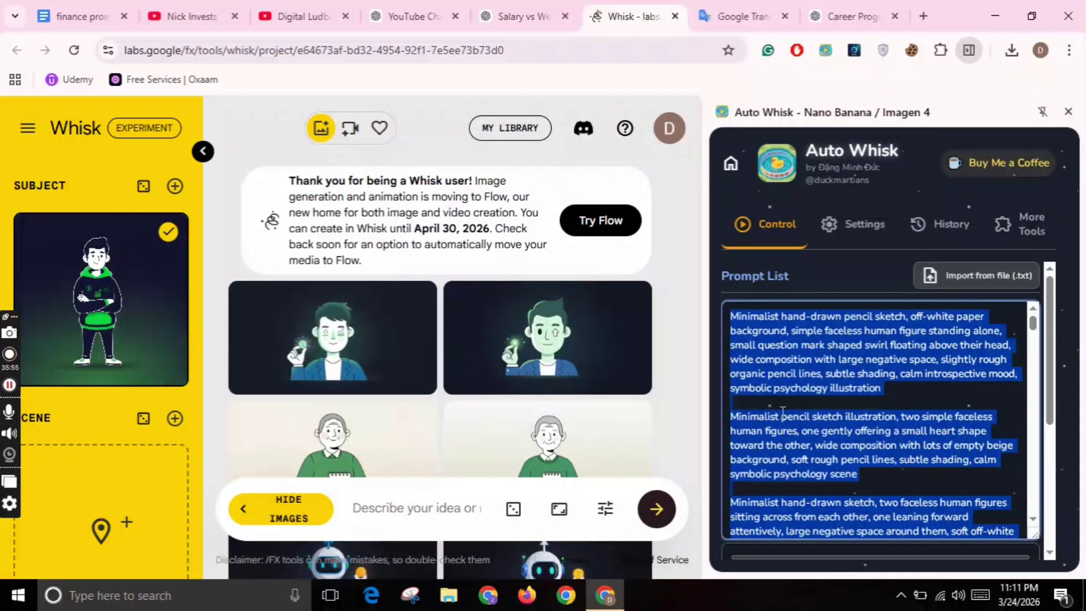
pyautogui.press('BackSpace')
pyautogui.hotkey('ctrl', 'v')
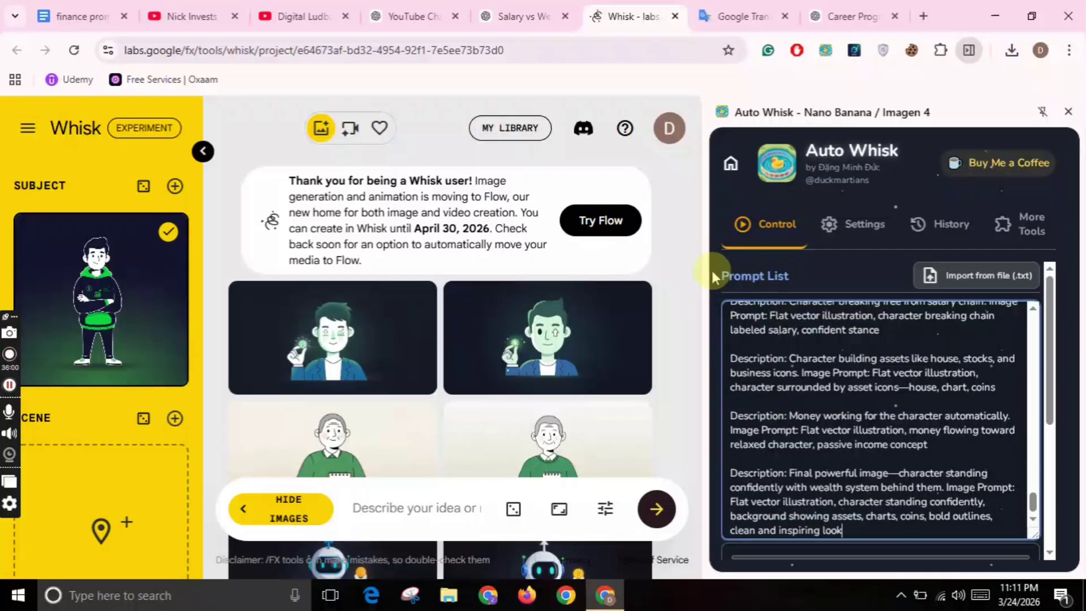
# Widen the Auto Whisk panel slightly and start the prompt batch with the Run on This Project option.
pyautogui.moveTo(694, 266)
pyautogui.mouseDown()
pyautogui.moveTo(669, 266)
pyautogui.moveTo(705, 266)
pyautogui.moveTo(692, 263)
pyautogui.mouseUp()
pyautogui.moveTo(1030, 320); pyautogui.dragTo(1029, 441)
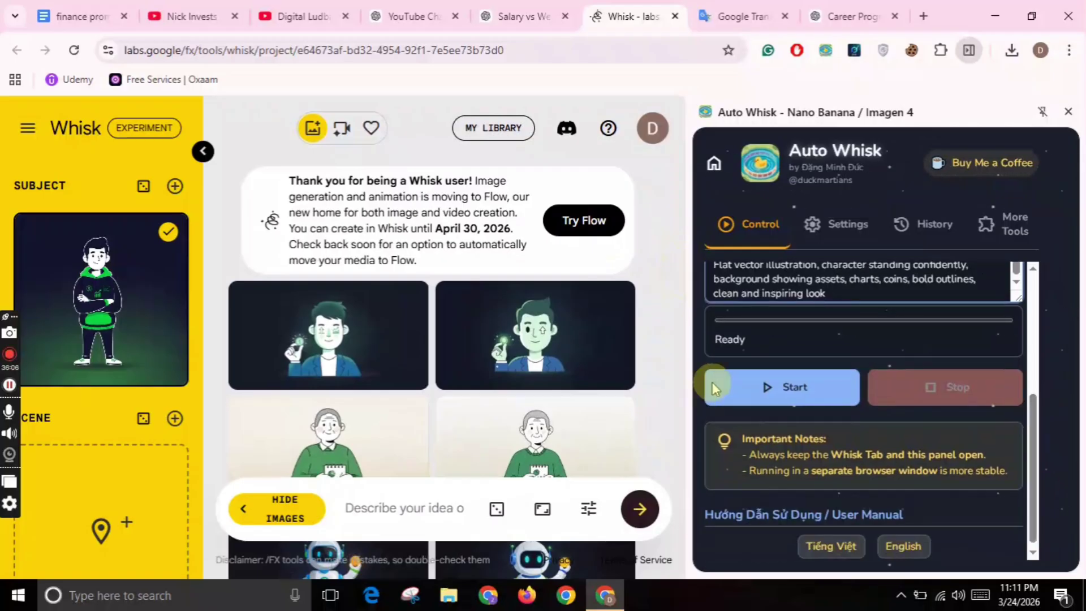
pyautogui.click(760, 396)
pyautogui.click(792, 423)
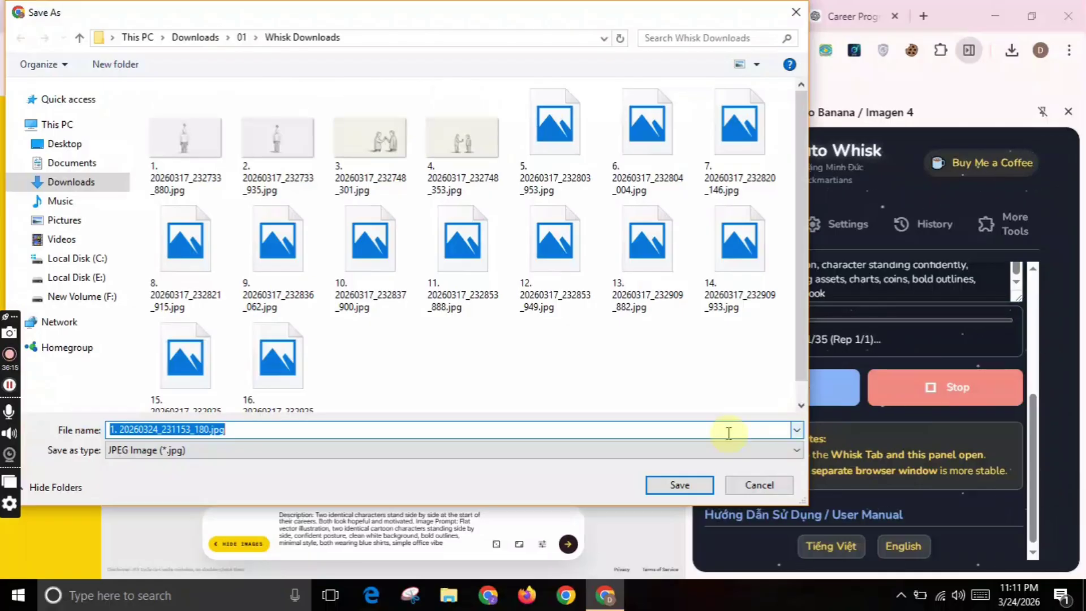
# Save the first generated images one by one in the Whisk Downloads folder under their suggested file names.
pyautogui.click(683, 487)
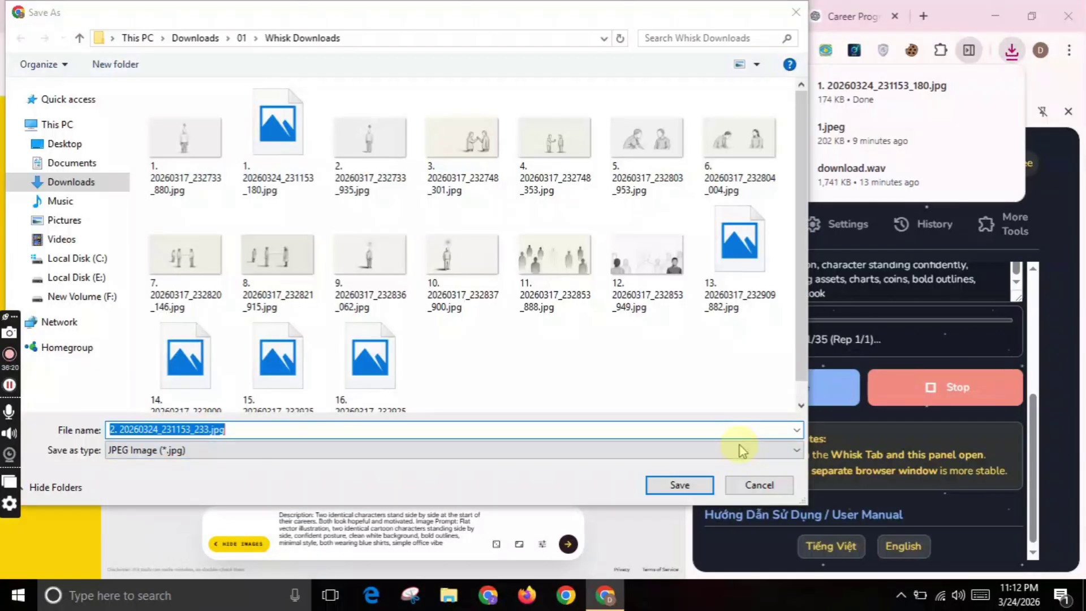
pyautogui.click(682, 485)
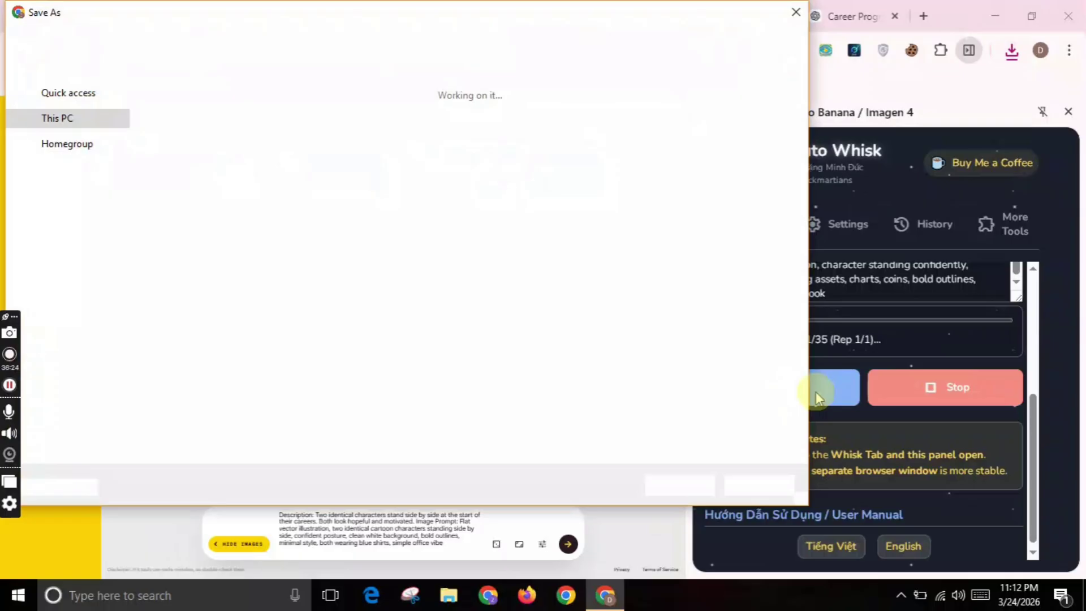
pyautogui.click(679, 487)
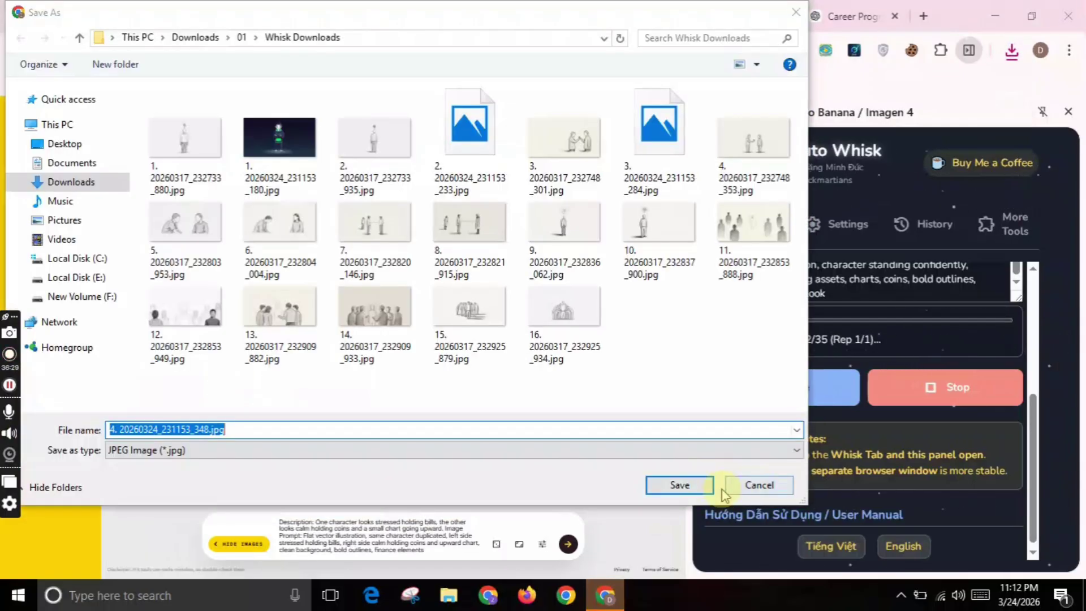
pyautogui.click(681, 485)
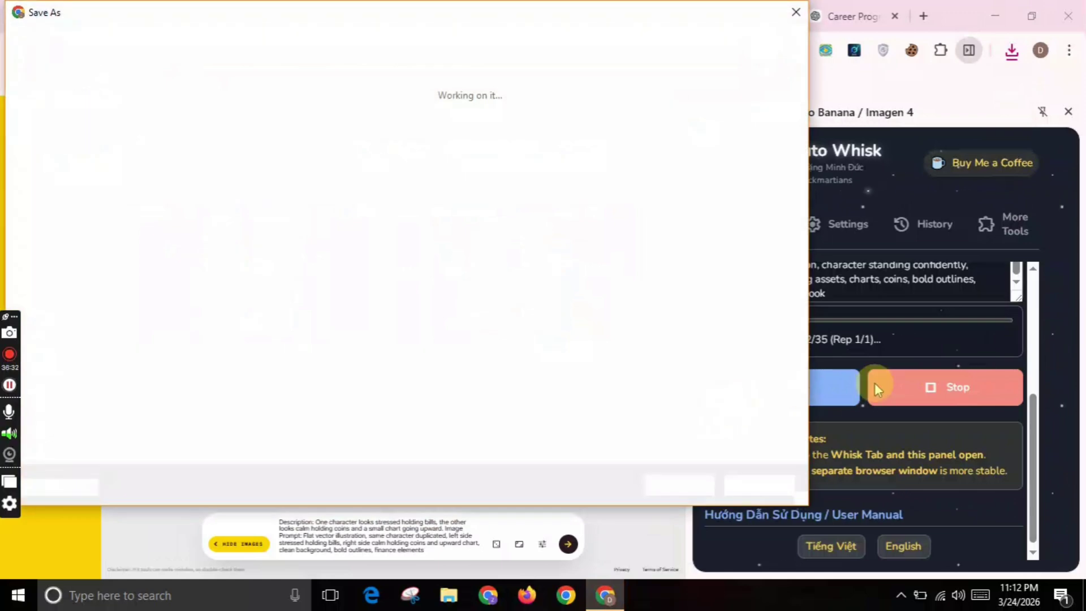
pyautogui.click(667, 490)
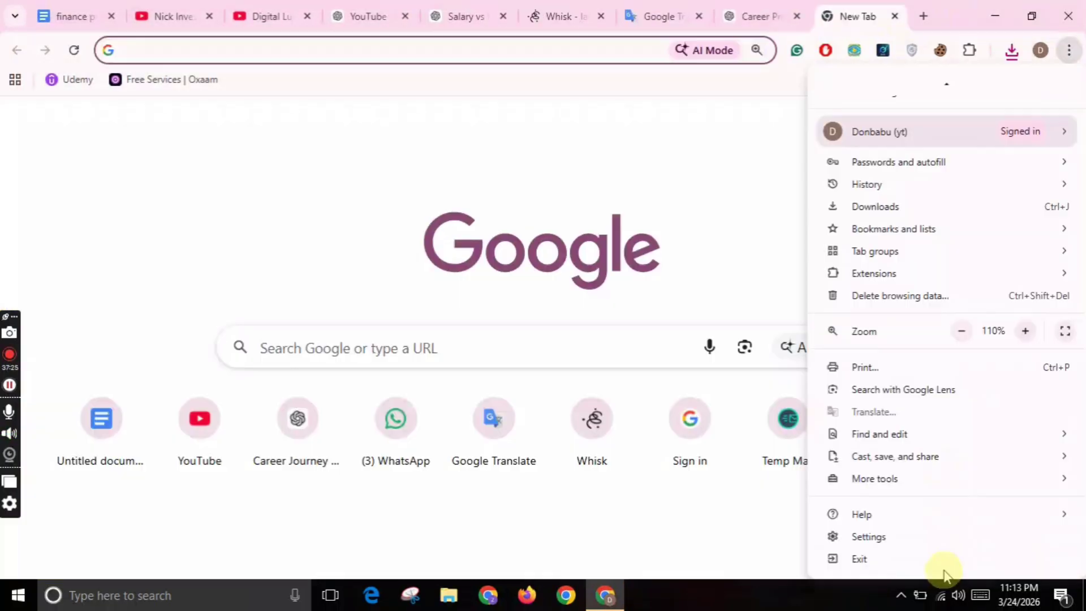
# Turn off "Ask where to save each file before downloading" in Chrome's download settings.
pyautogui.click(868, 537)
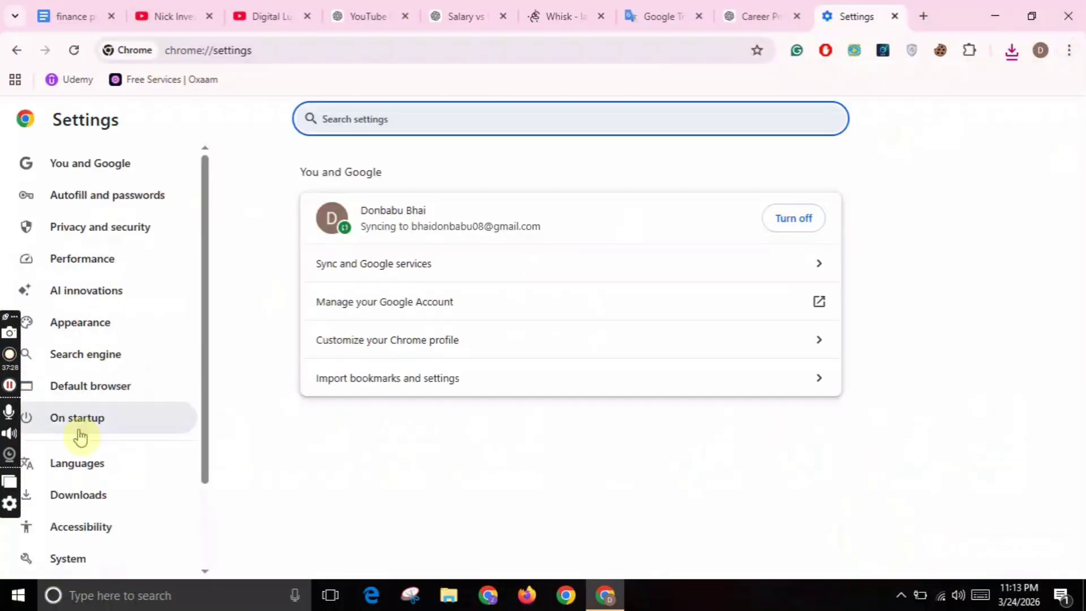
pyautogui.click(79, 498)
pyautogui.click(809, 262)
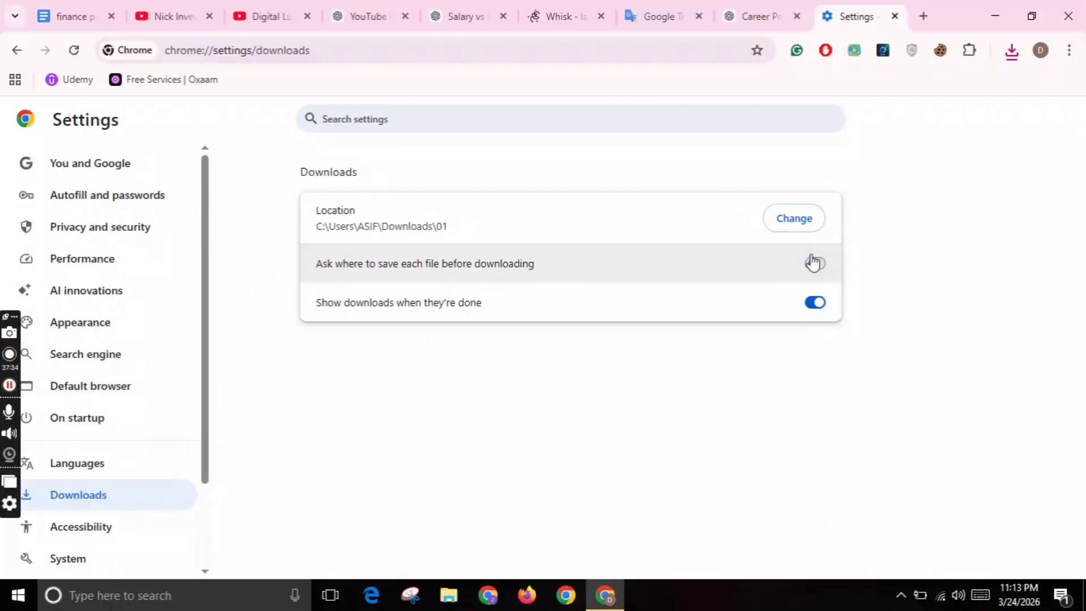
# Create a new folder named 02 in Downloads and set it as Chrome's download location.
pyautogui.click(781, 221)
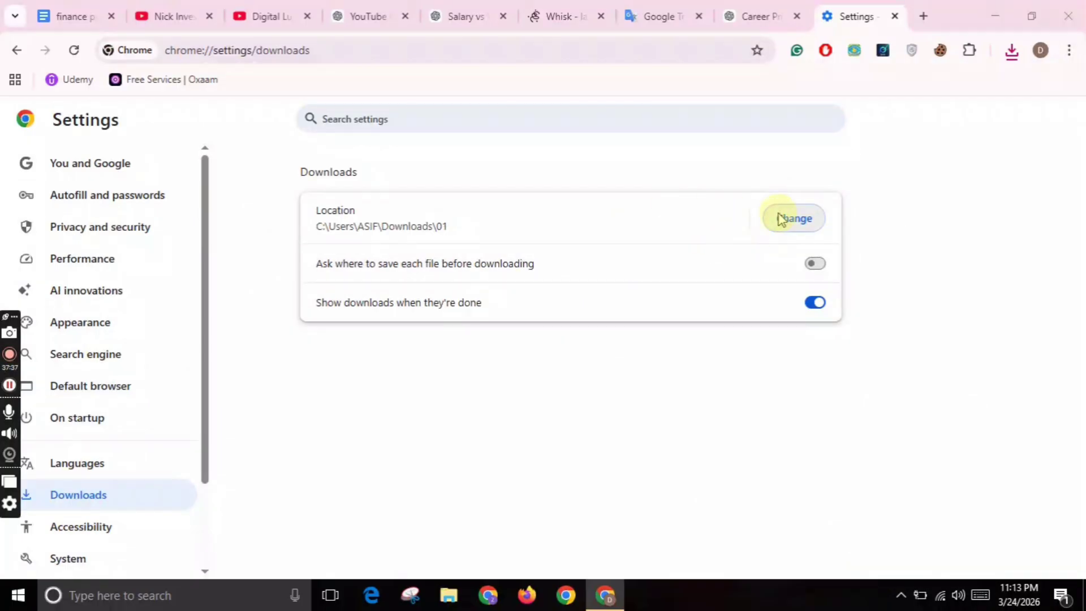
pyautogui.click(196, 37)
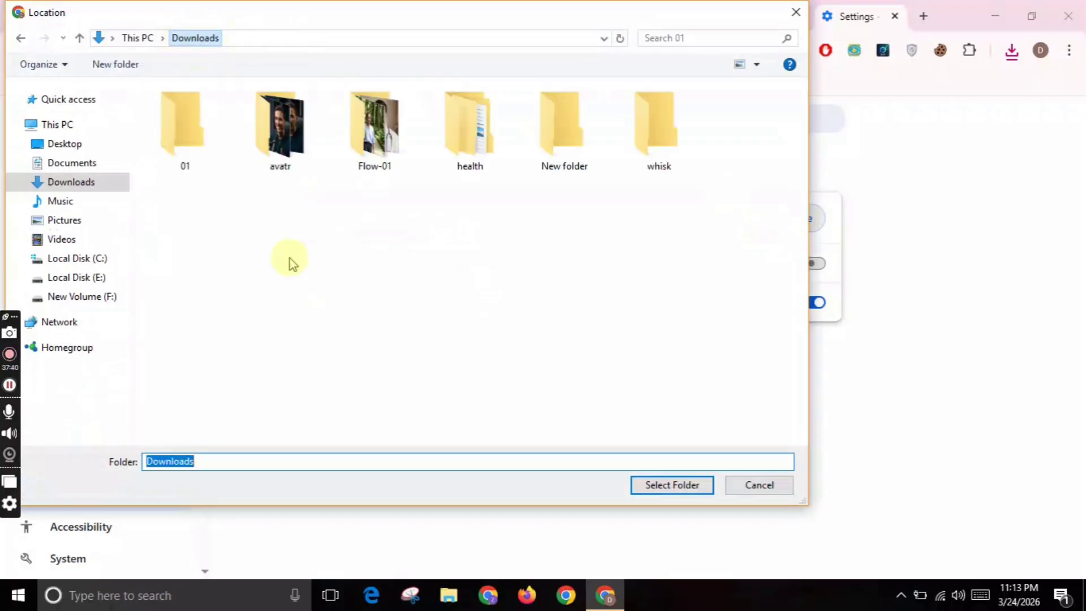
pyautogui.rightClick(258, 229)
pyautogui.click(359, 398)
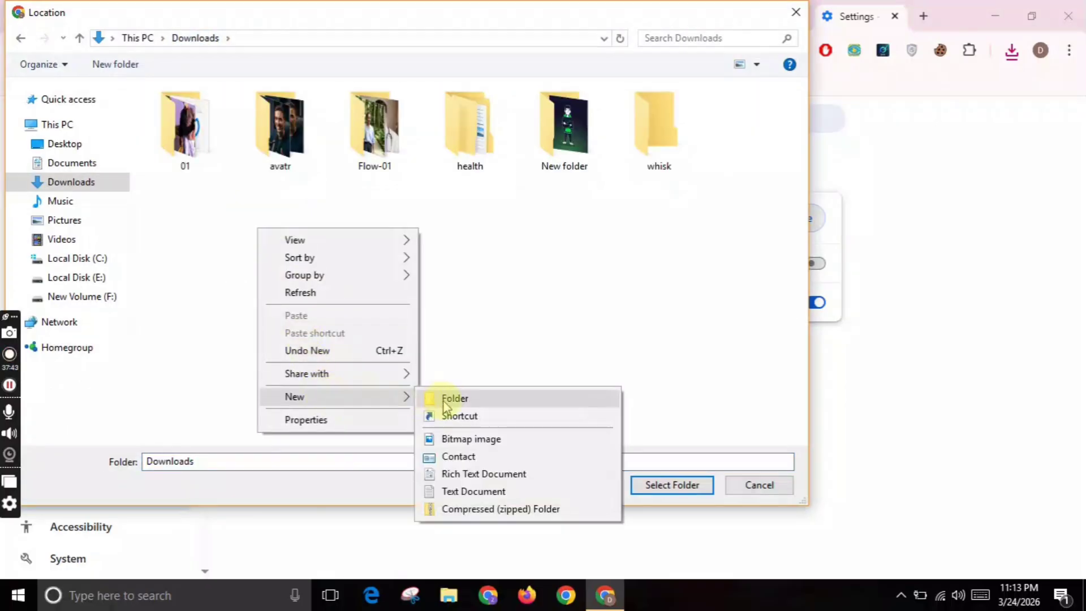
pyautogui.click(447, 398)
pyautogui.write('00')
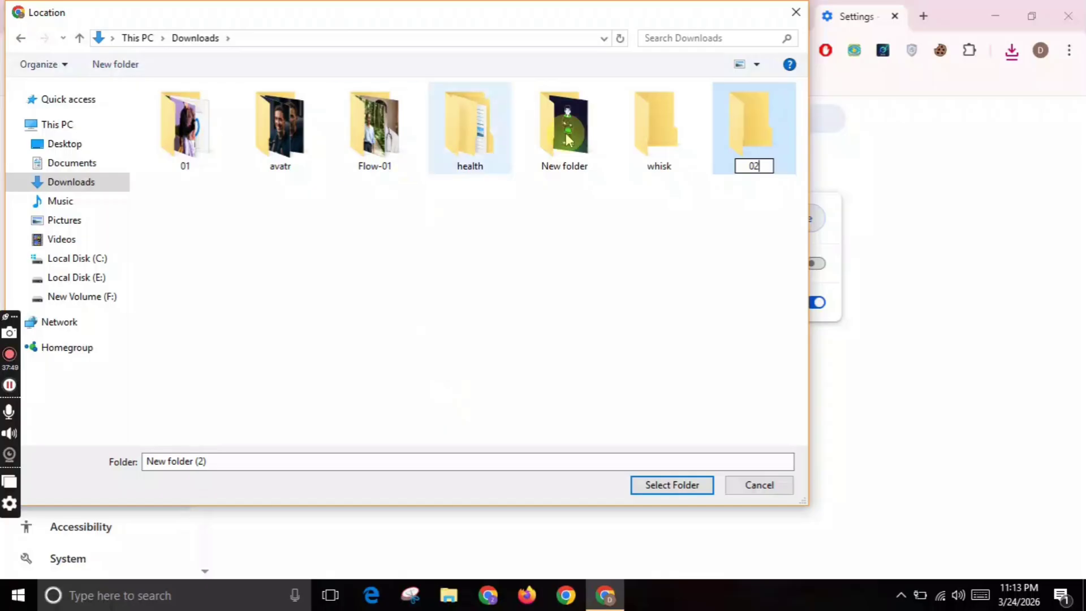
pyautogui.doubleClick(741, 129)
pyautogui.click(671, 490)
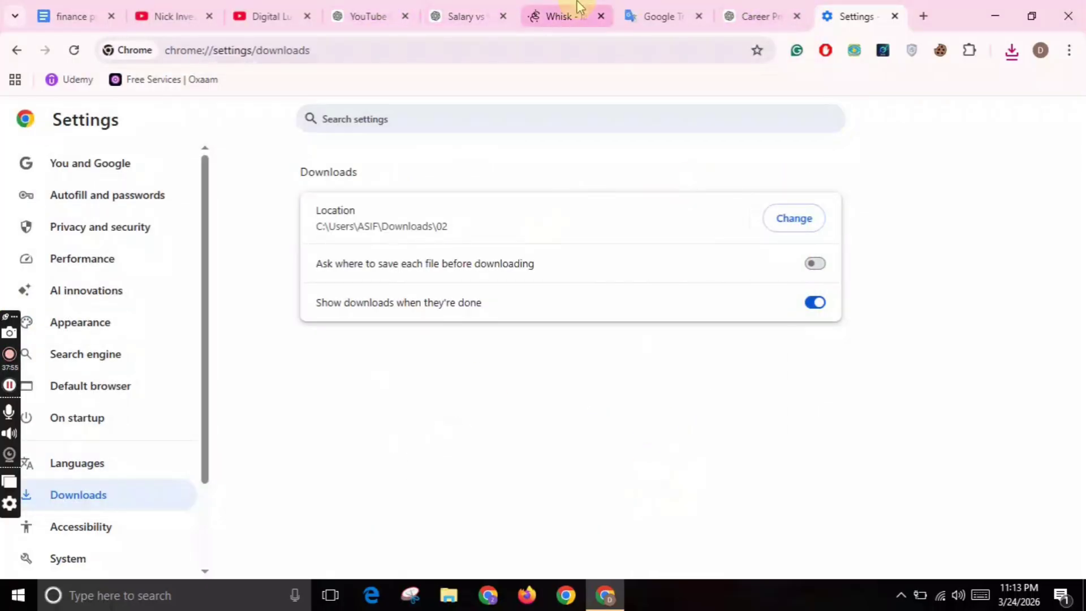
# Return to the Whisk project and reopen Auto Whisk in its Version 7.5.1 (DOM) mode.
pyautogui.click(751, 15)
pyautogui.click(576, 11)
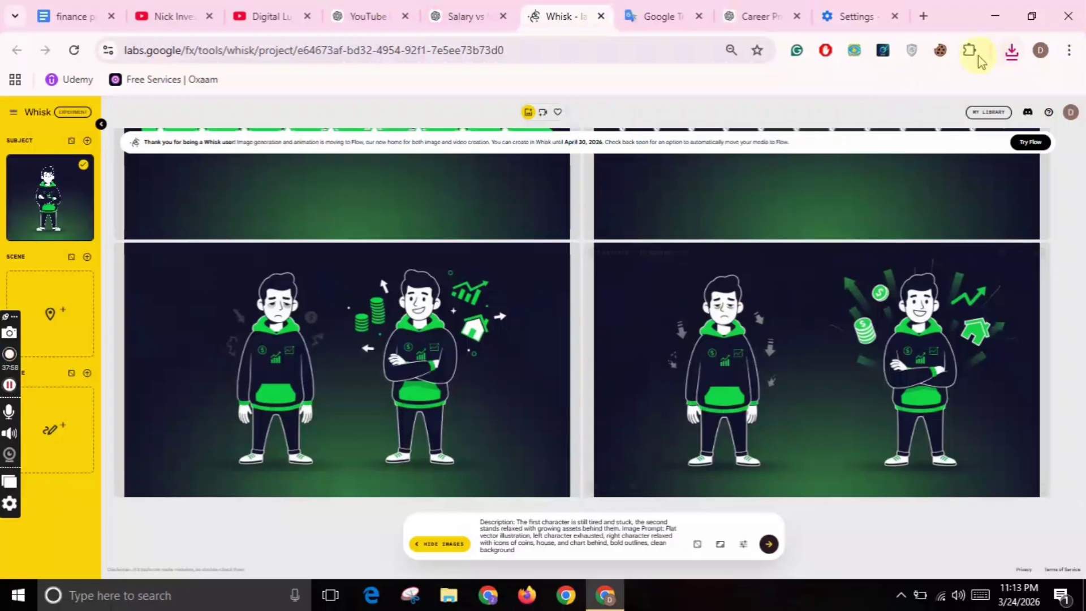
pyautogui.click(853, 54)
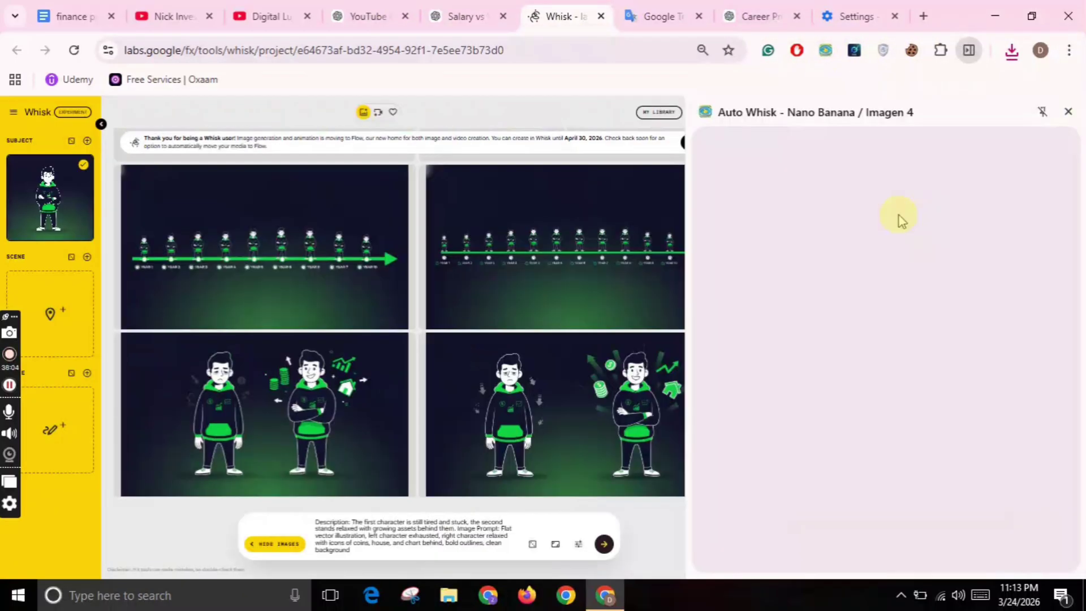
pyautogui.scroll(-2, 1074, 287)
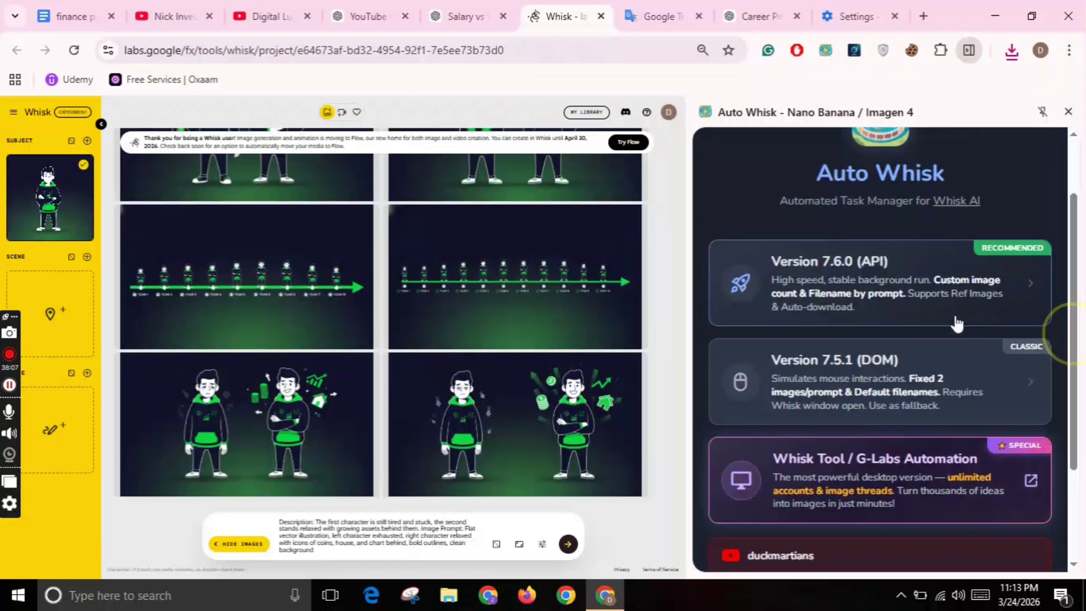
pyautogui.click(911, 395)
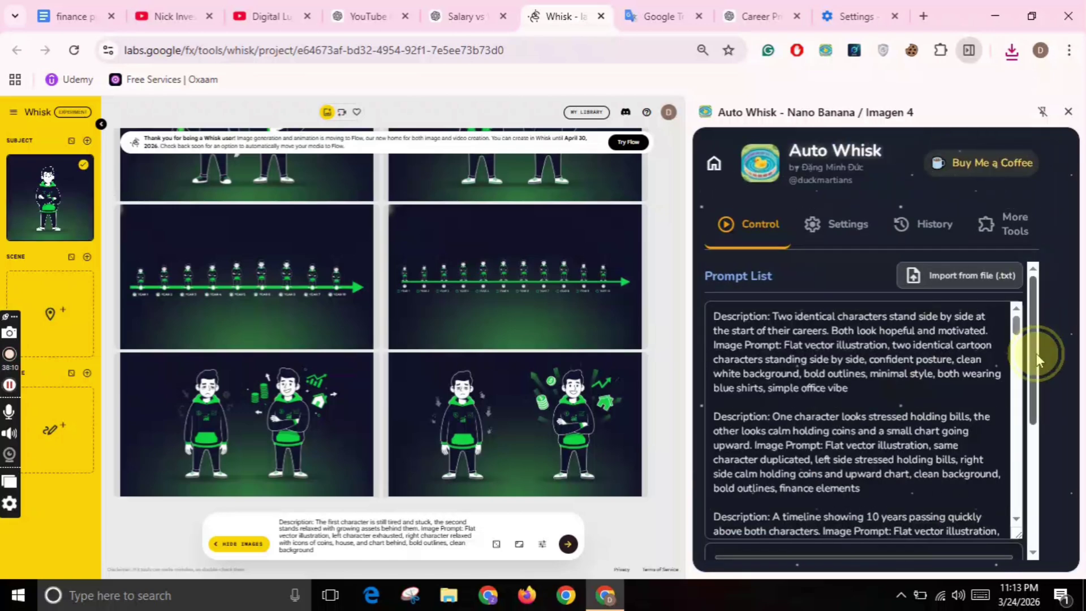
# Restart the batch generation of the listed scene prompts, choosing Run on This Project.
pyautogui.moveTo(1036, 354); pyautogui.dragTo(1021, 450)
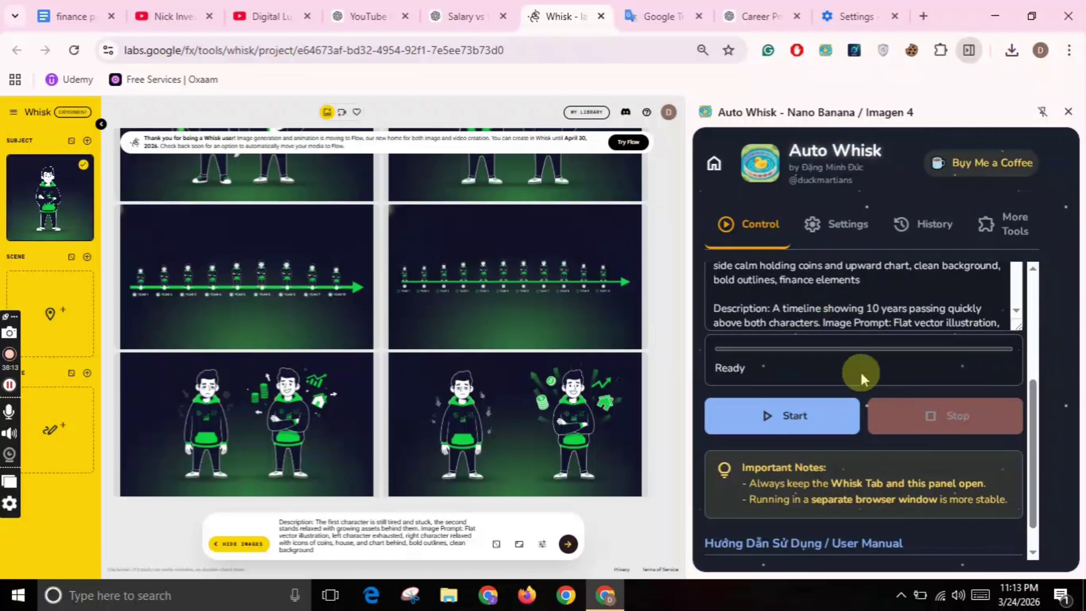
pyautogui.click(792, 417)
pyautogui.click(790, 456)
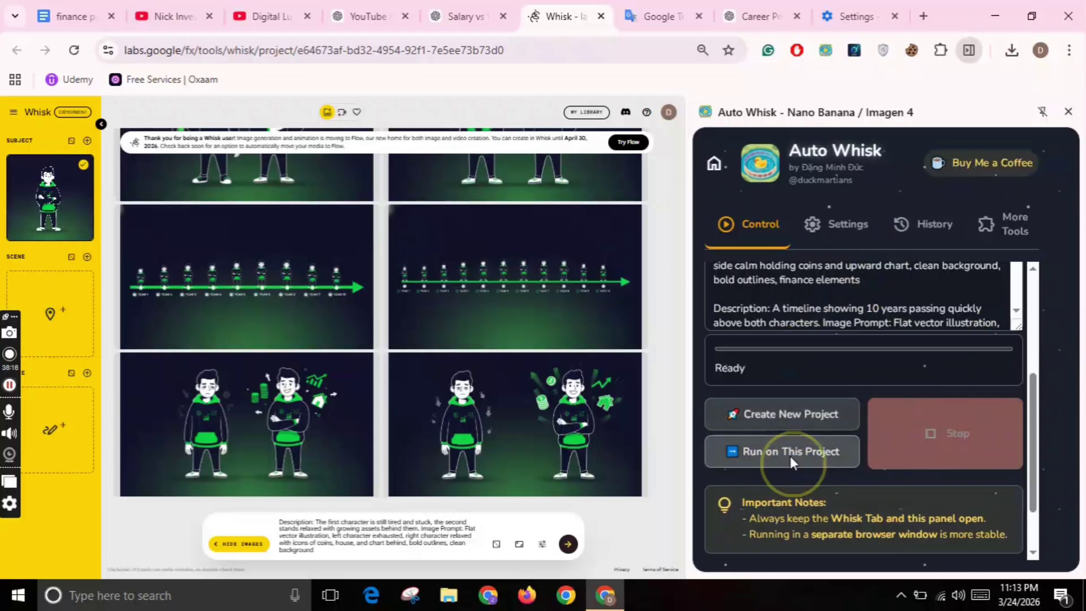
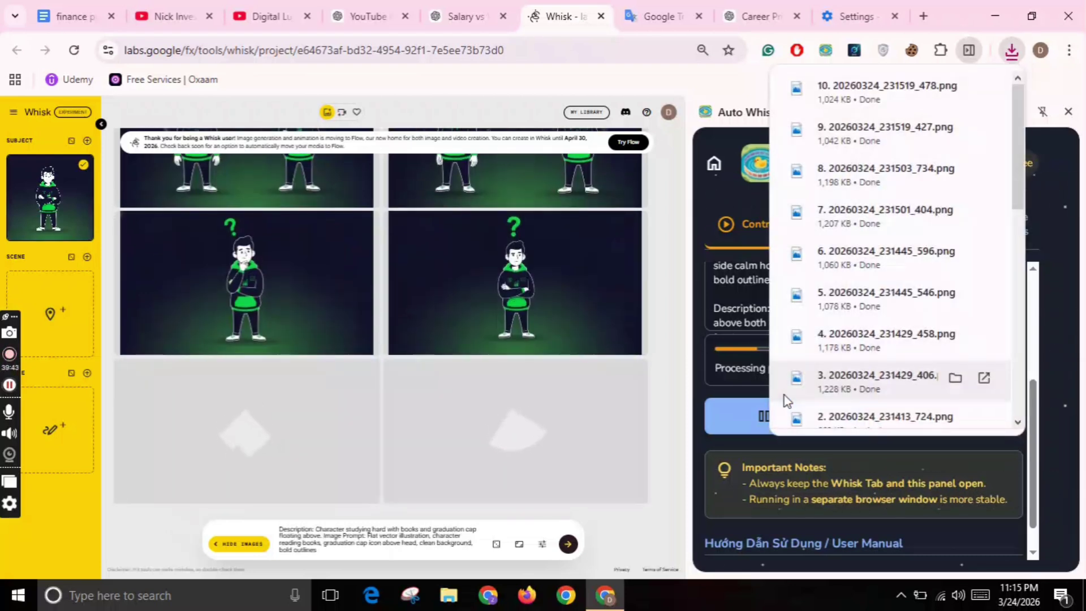
# Close the Auto Whisk panel, look through the Digital Ludba channel's videos on YouTube, and return to the Whisk images.
pyautogui.click(284, 8)
pyautogui.click(1068, 112)
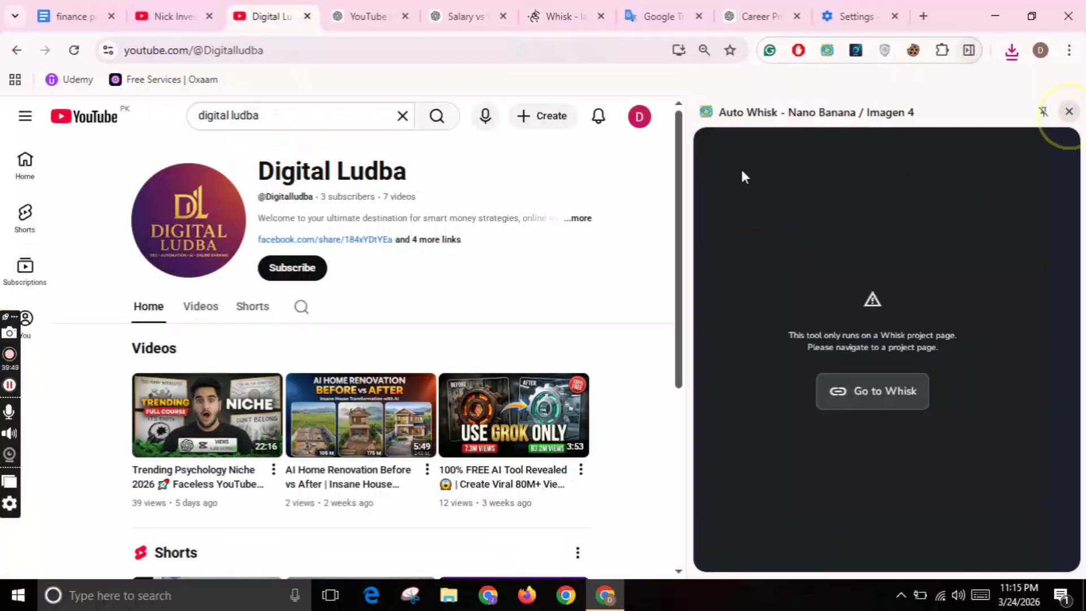
pyautogui.click(306, 313)
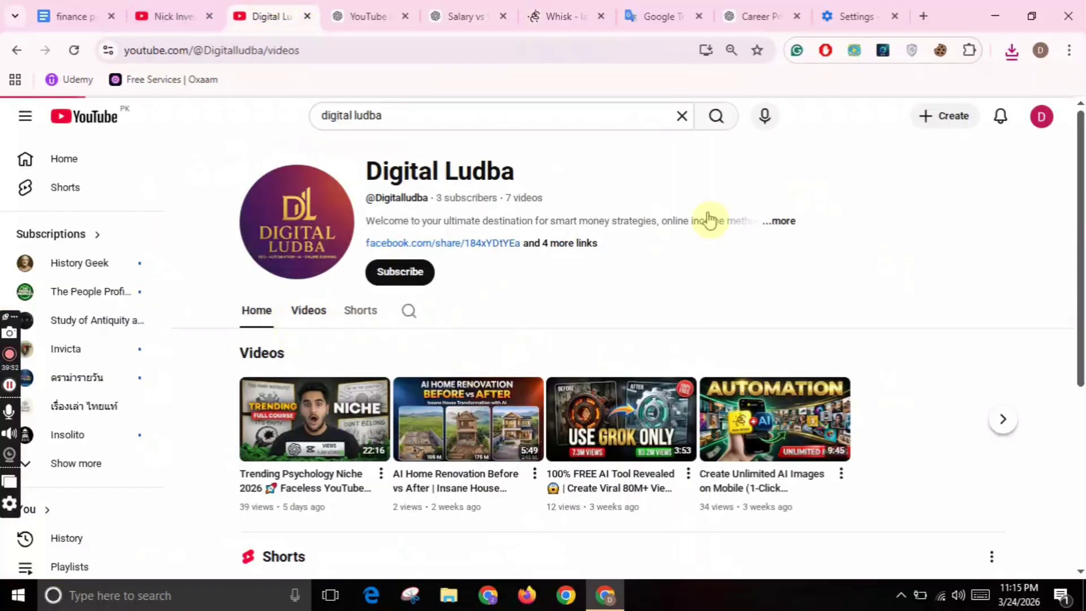
pyautogui.scroll(-2, 962, 181)
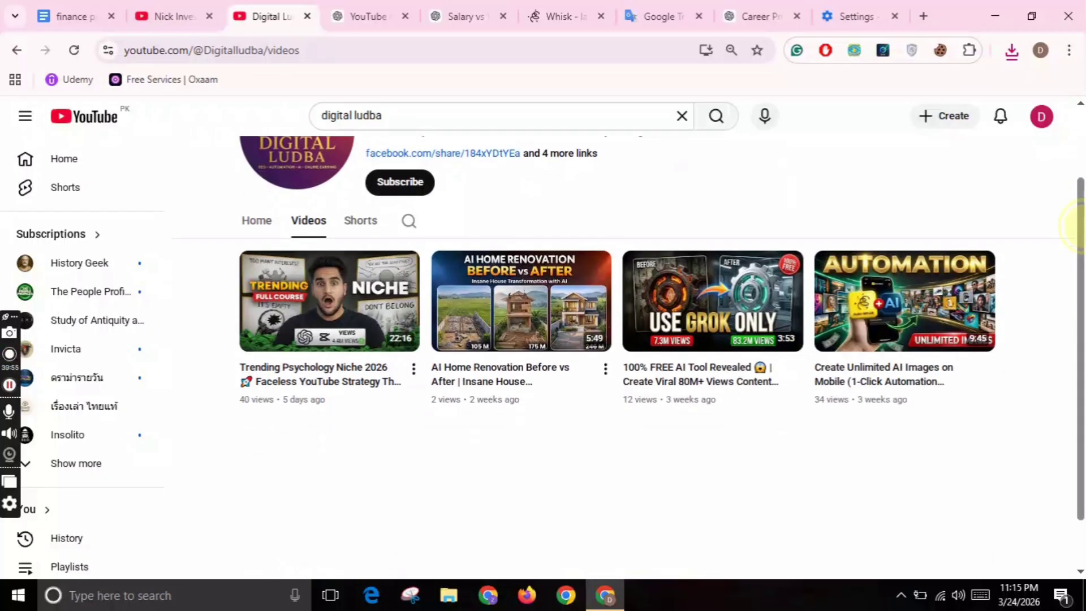
pyautogui.moveTo(892, 368)
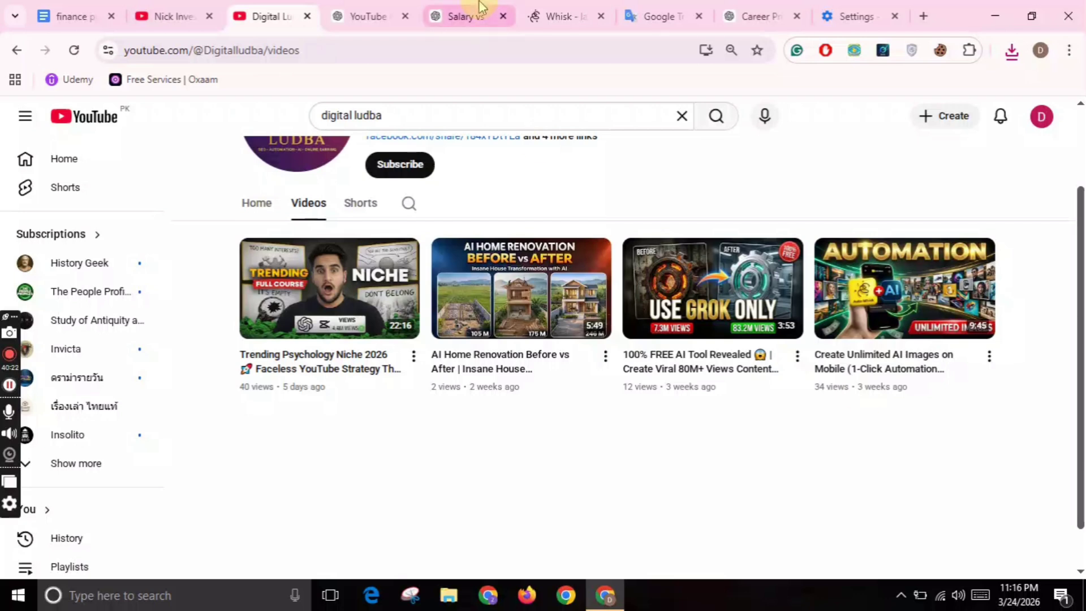
pyautogui.click(554, 13)
pyautogui.click(726, 366)
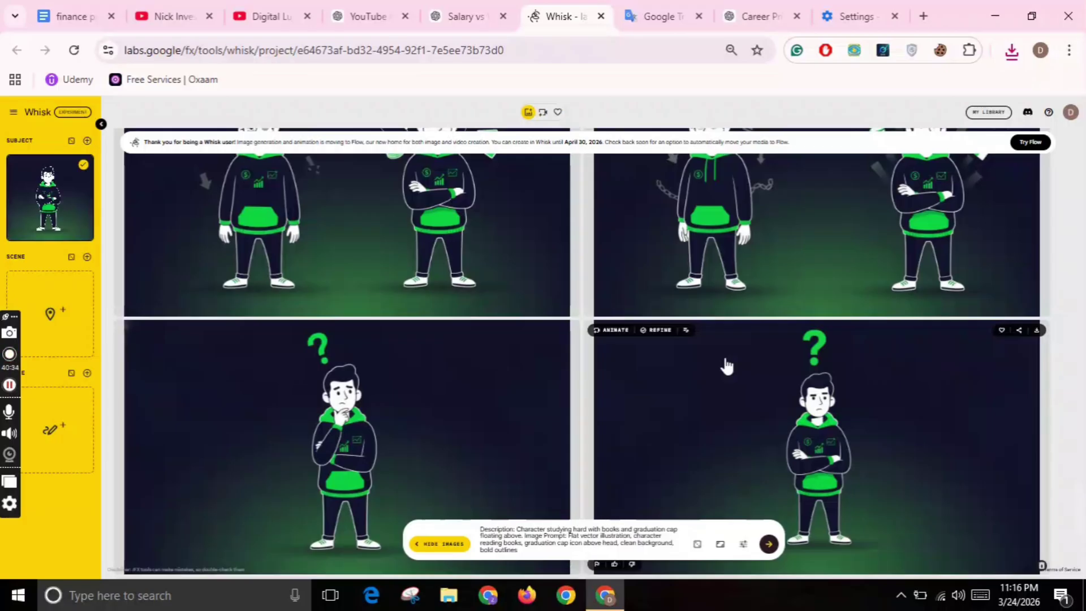
# Search for Clipchamp in a new browser tab, open its free web app and create a new video from scratch.
pyautogui.click(921, 15)
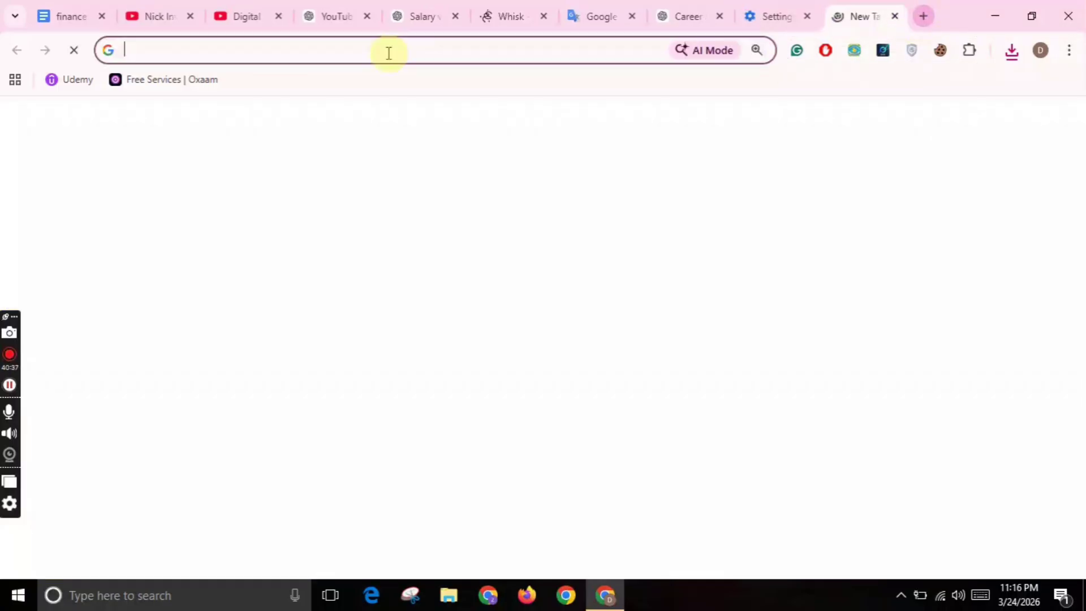
pyautogui.write('cli')
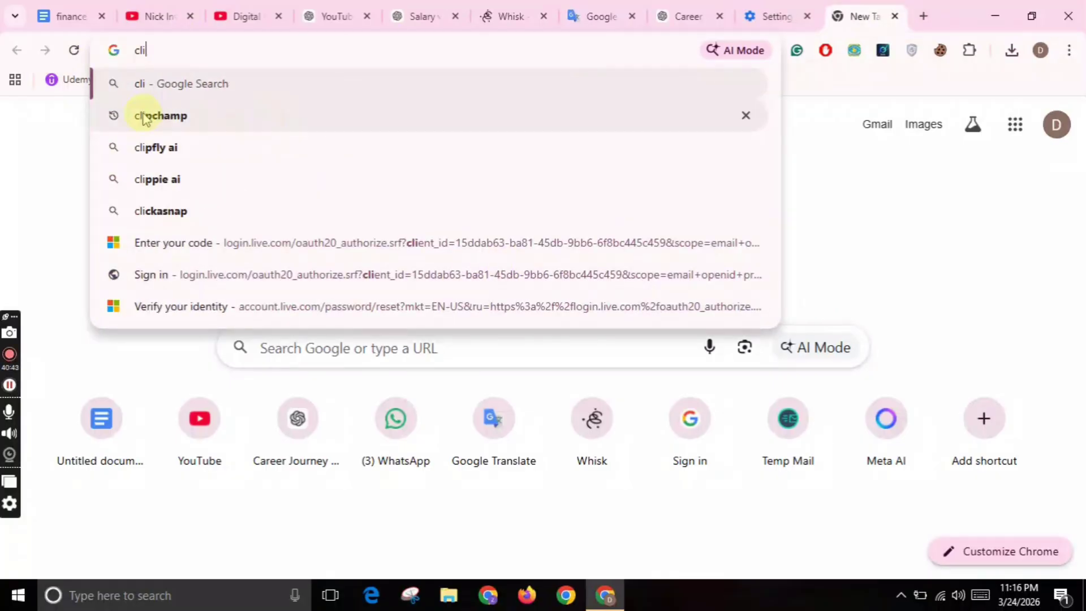
pyautogui.click(143, 116)
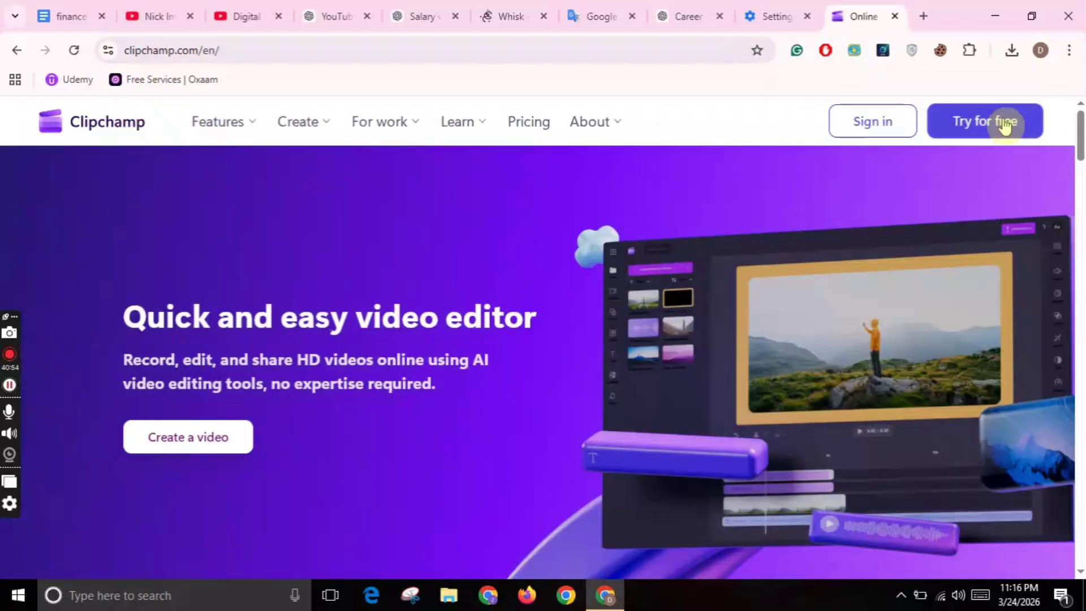
pyautogui.click(1004, 125)
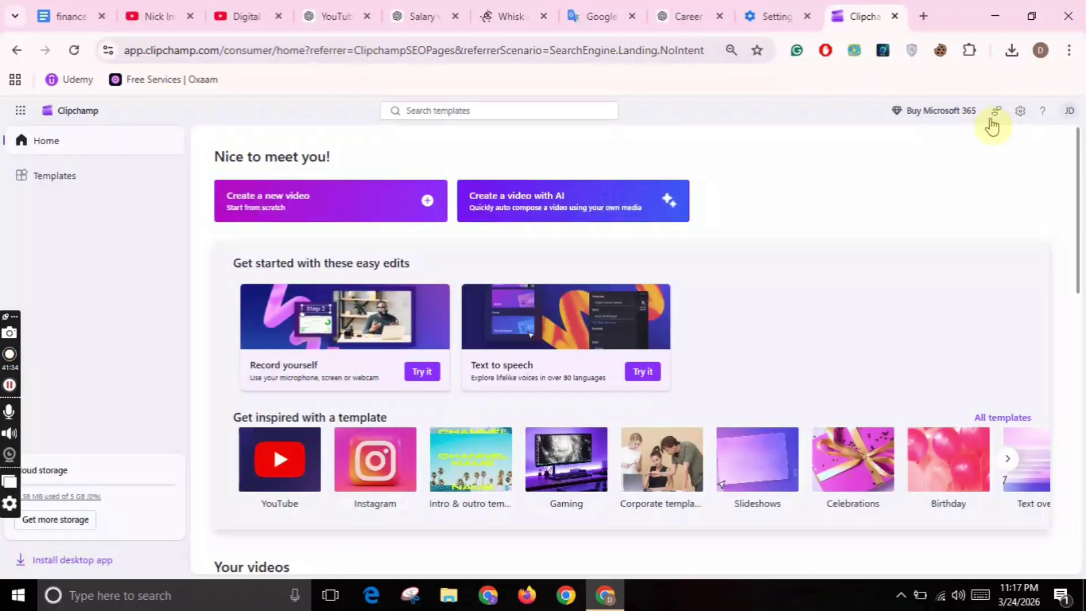
pyautogui.click(356, 213)
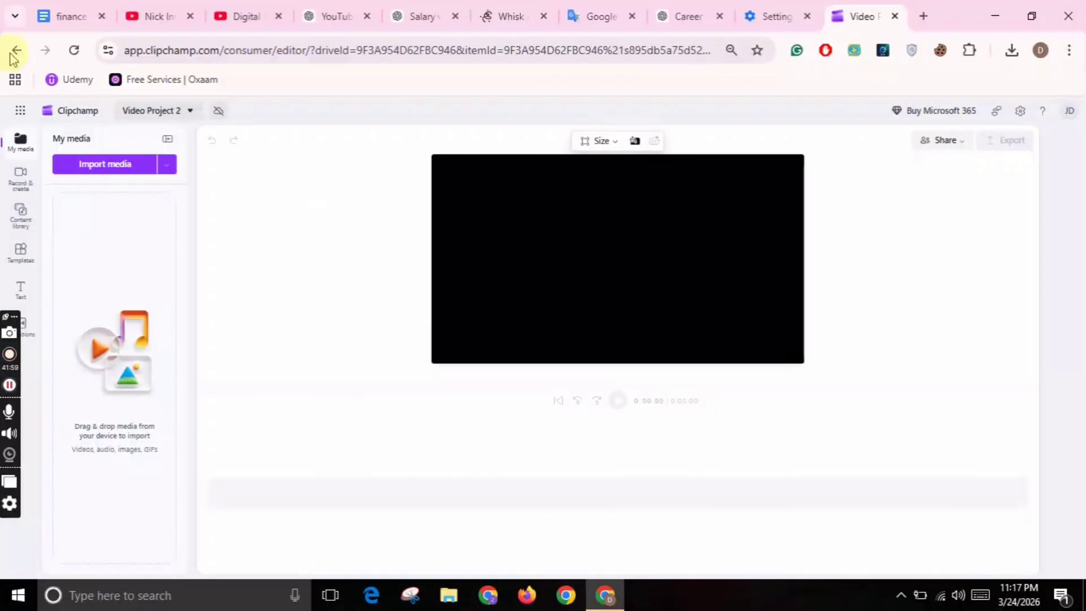
# Import the voiceover download.wav from the recent downloads into the project's media and place it at the start of the timeline.
pyautogui.click(122, 164)
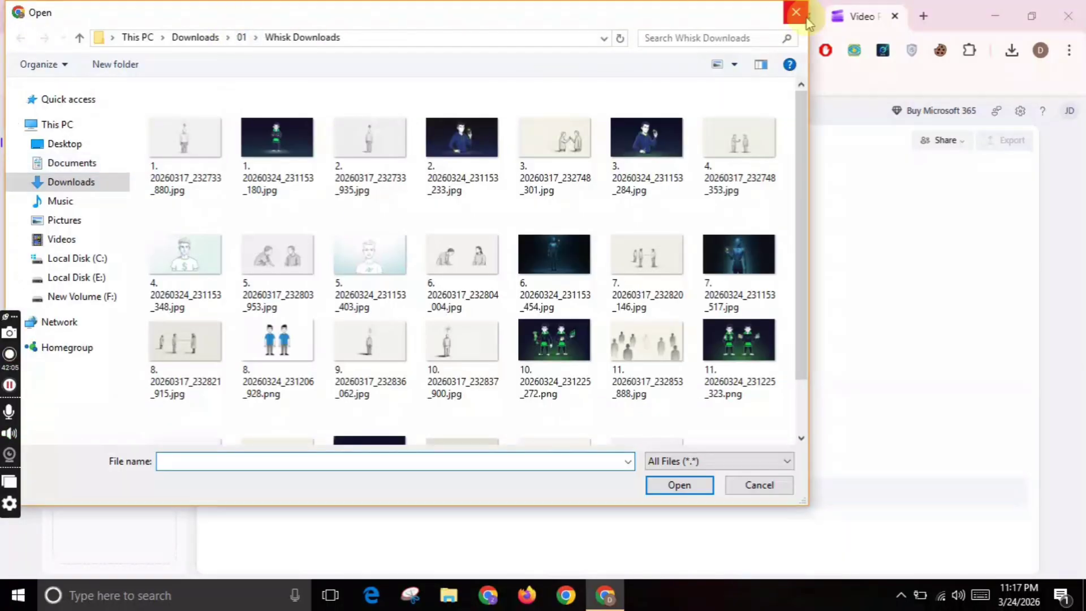
pyautogui.click(807, 19)
pyautogui.click(1012, 50)
pyautogui.moveTo(1016, 158); pyautogui.dragTo(1006, 396)
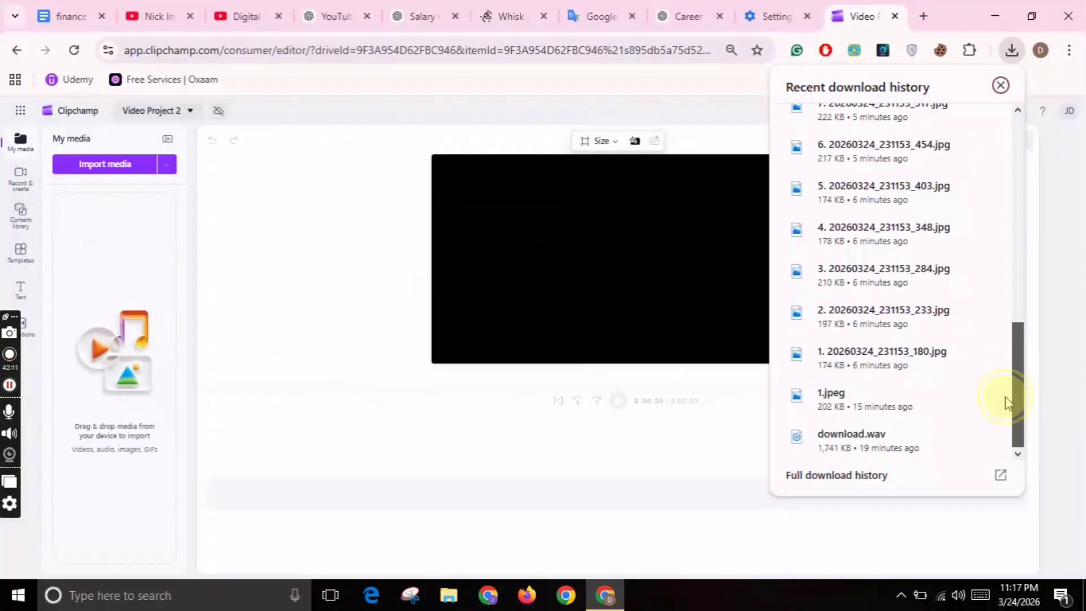
pyautogui.moveTo(890, 446); pyautogui.dragTo(110, 249)
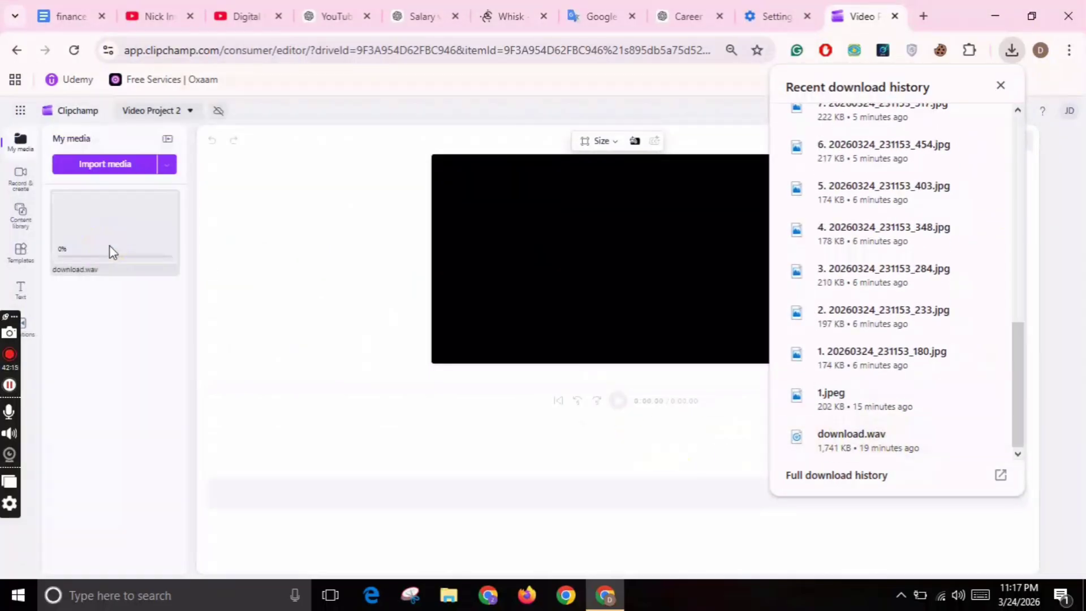
pyautogui.click(301, 157)
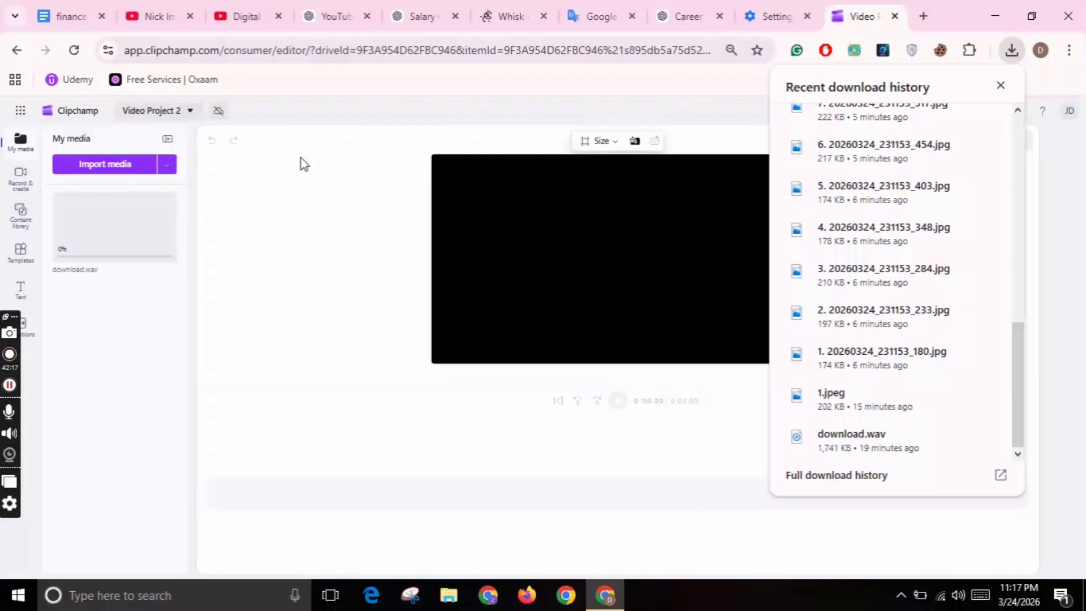
pyautogui.click(1011, 52)
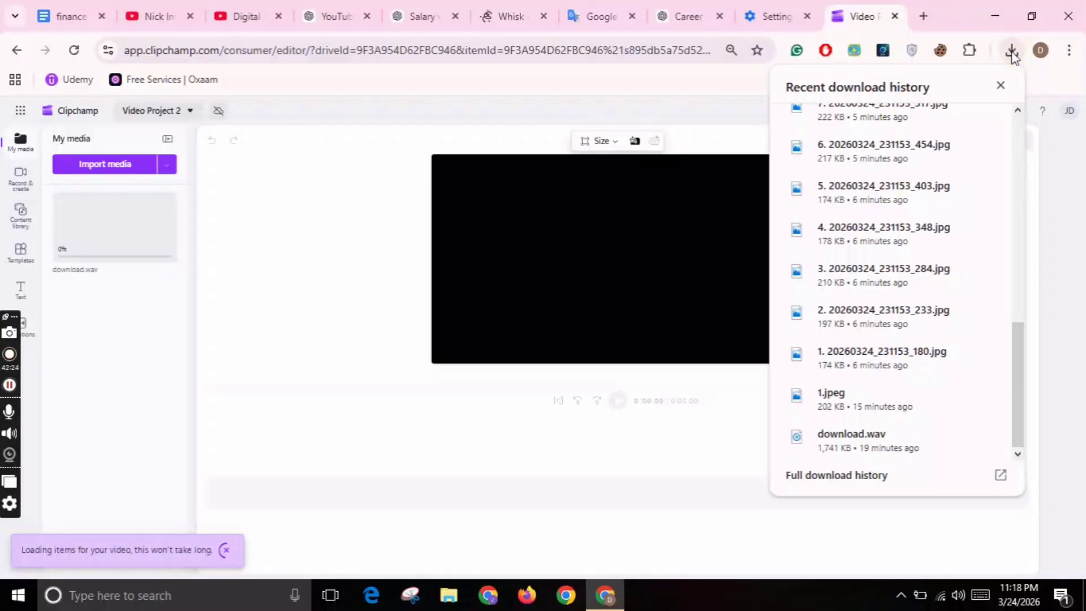
pyautogui.click(1001, 85)
pyautogui.click(230, 44)
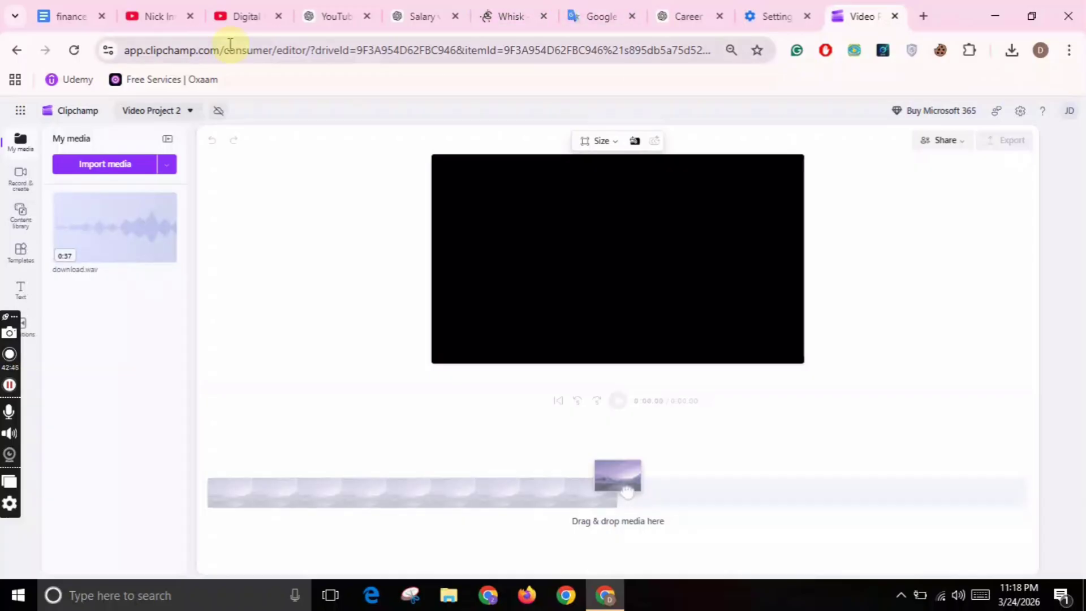
pyautogui.moveTo(70, 244); pyautogui.dragTo(292, 501)
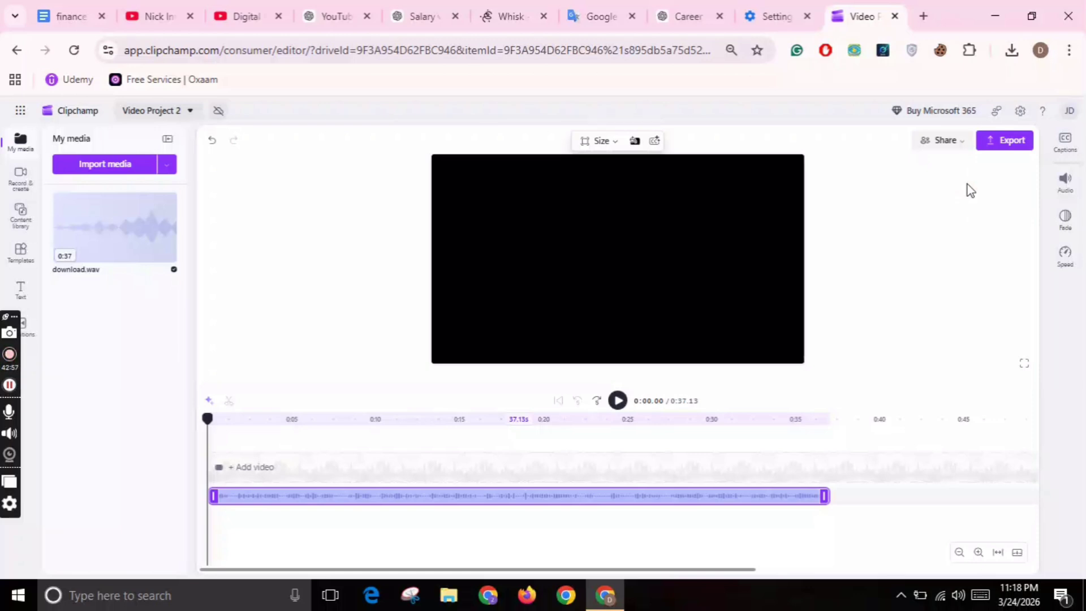
# Import the five 20260324 images numbered 1, 2, 3, 10 and 11 with dark backgrounds from Downloads\01\Whisk Downloads.
pyautogui.click(1009, 54)
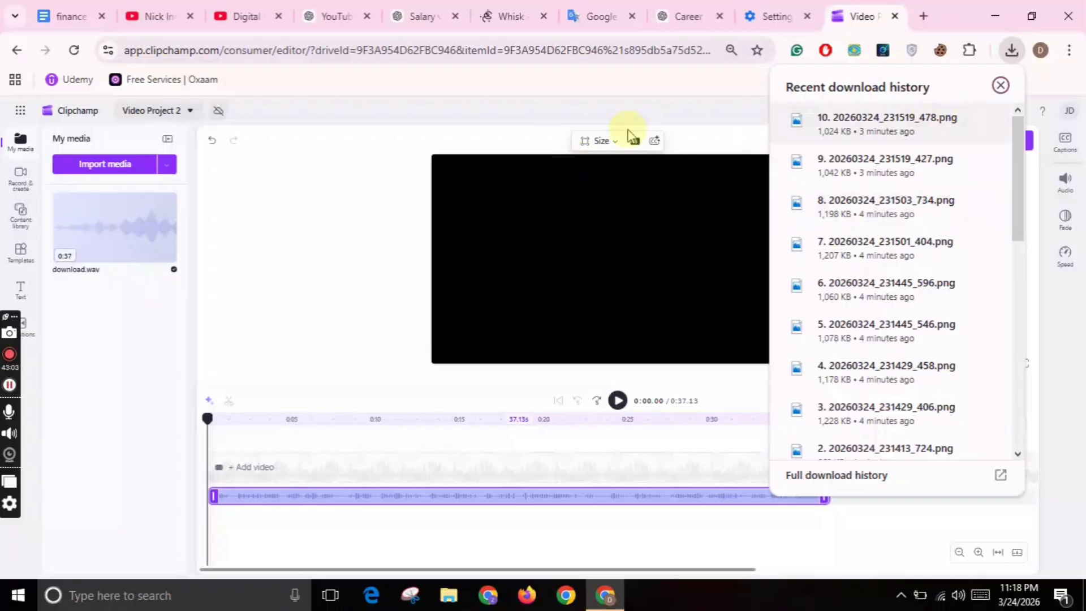
pyautogui.click(107, 167)
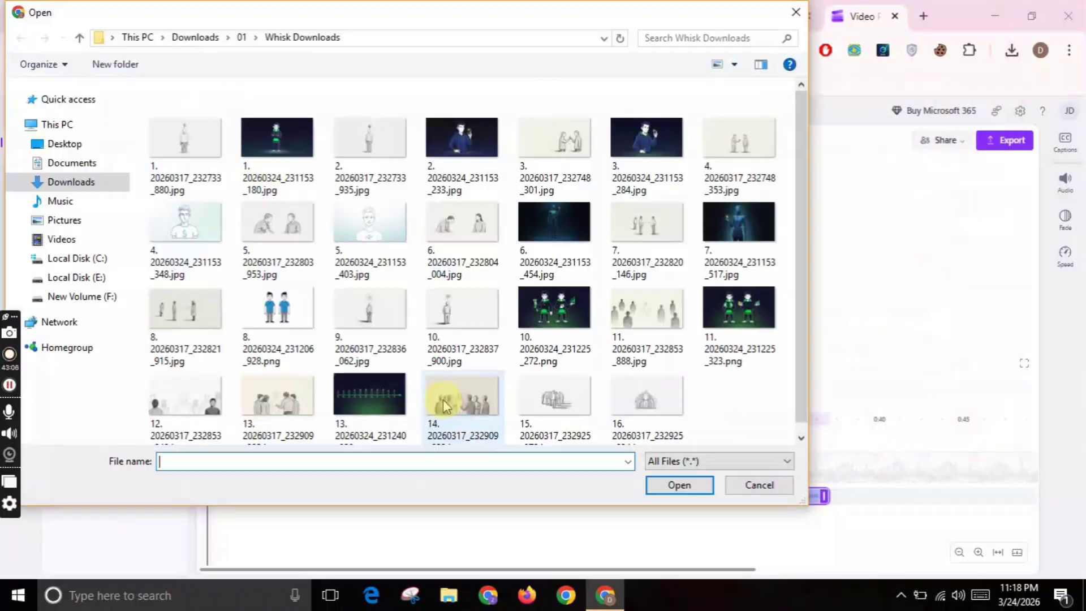
pyautogui.moveTo(168, 88); pyautogui.dragTo(205, 120)
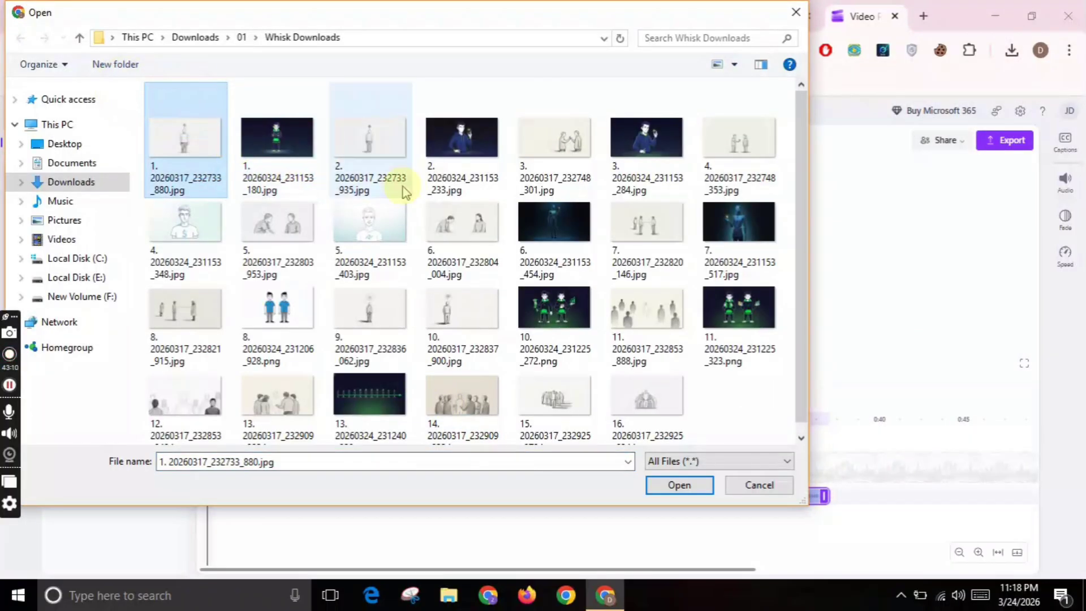
pyautogui.keyDown('ctrl'); pyautogui.click(283, 158); pyautogui.keyUp('ctrl')
pyautogui.keyDown('ctrl'); pyautogui.click(200, 148); pyautogui.keyUp('ctrl')
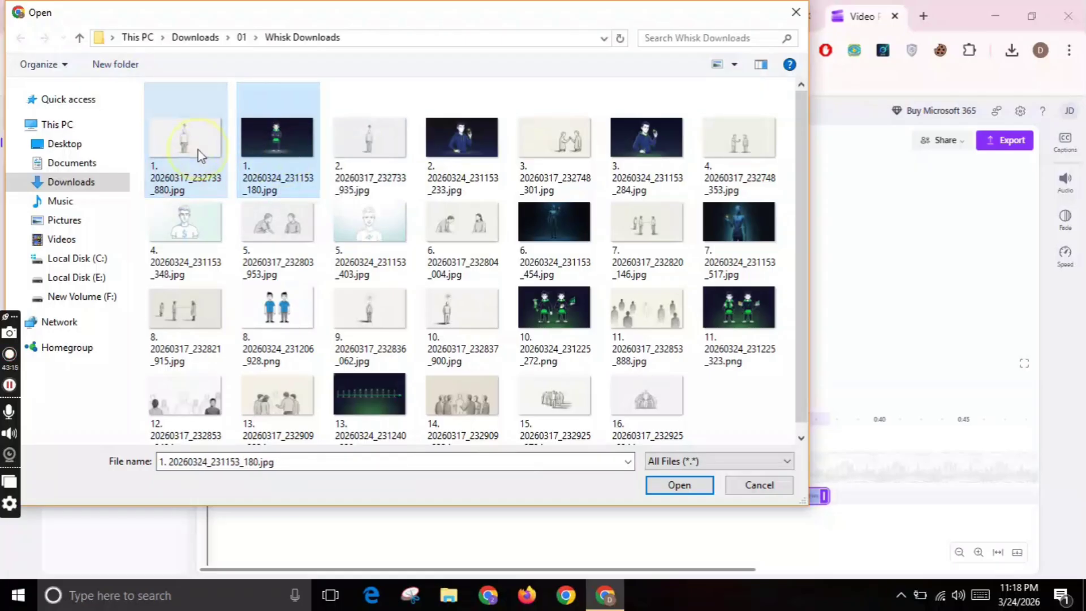
pyautogui.keyDown('ctrl'); pyautogui.click(478, 133); pyautogui.keyUp('ctrl')
pyautogui.keyDown('ctrl'); pyautogui.click(646, 138); pyautogui.keyUp('ctrl')
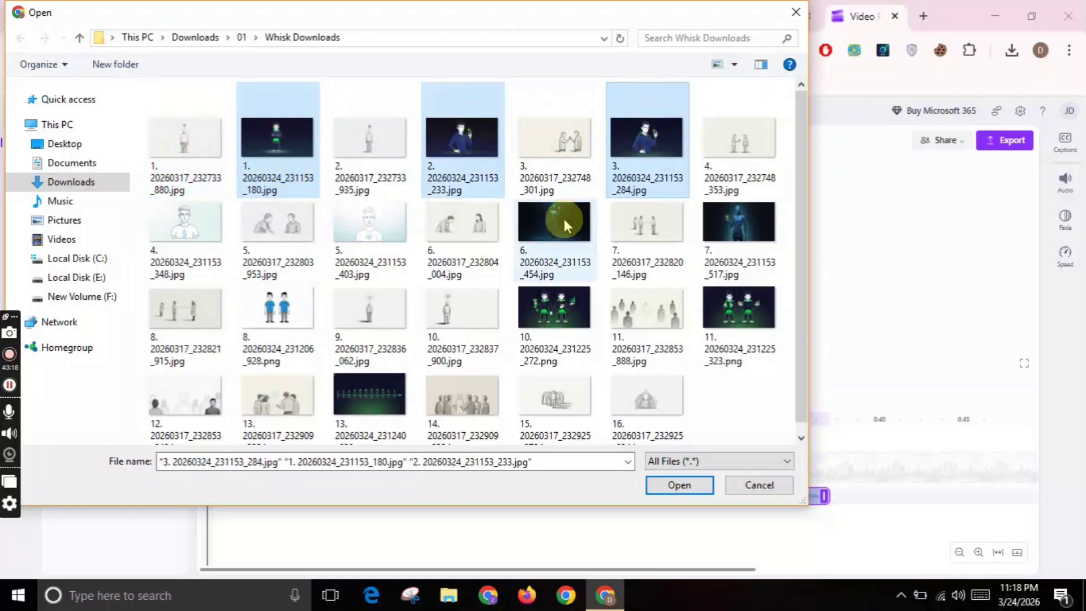
pyautogui.keyDown('ctrl'); pyautogui.click(553, 308); pyautogui.keyUp('ctrl')
pyautogui.keyDown('ctrl'); pyautogui.click(732, 308); pyautogui.keyUp('ctrl')
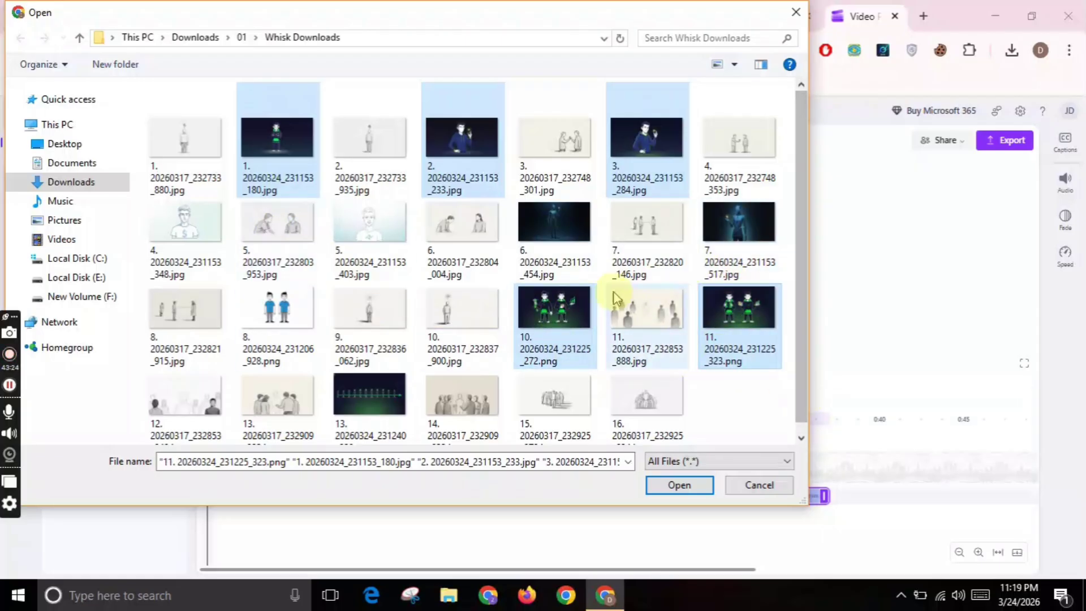
pyautogui.click(679, 485)
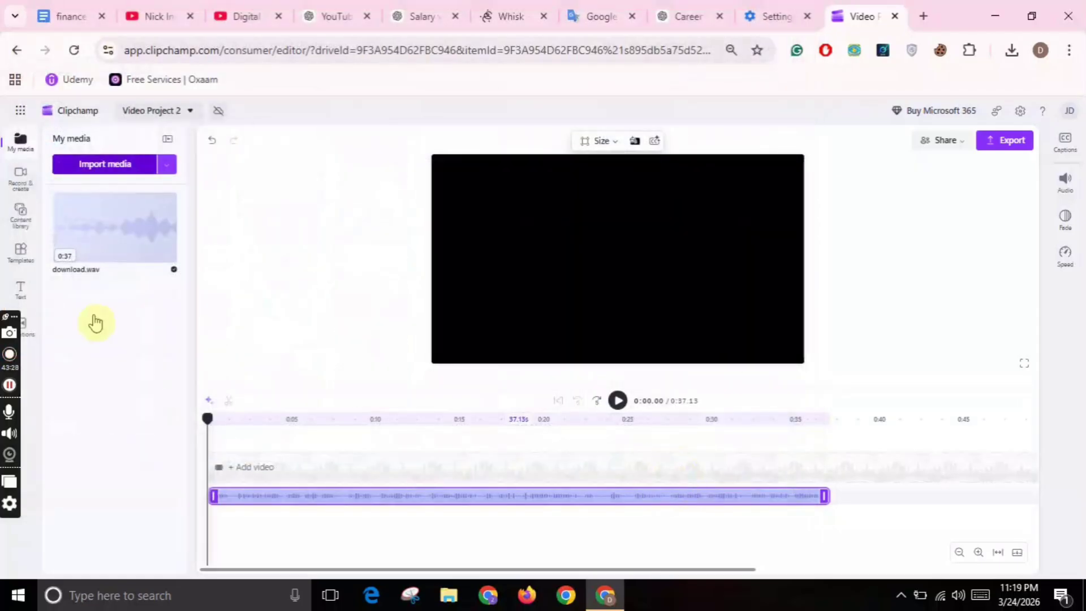
# Import all ten scene images from the Downloads\02\Whisk Downloads folder into the project's media.
pyautogui.click(105, 165)
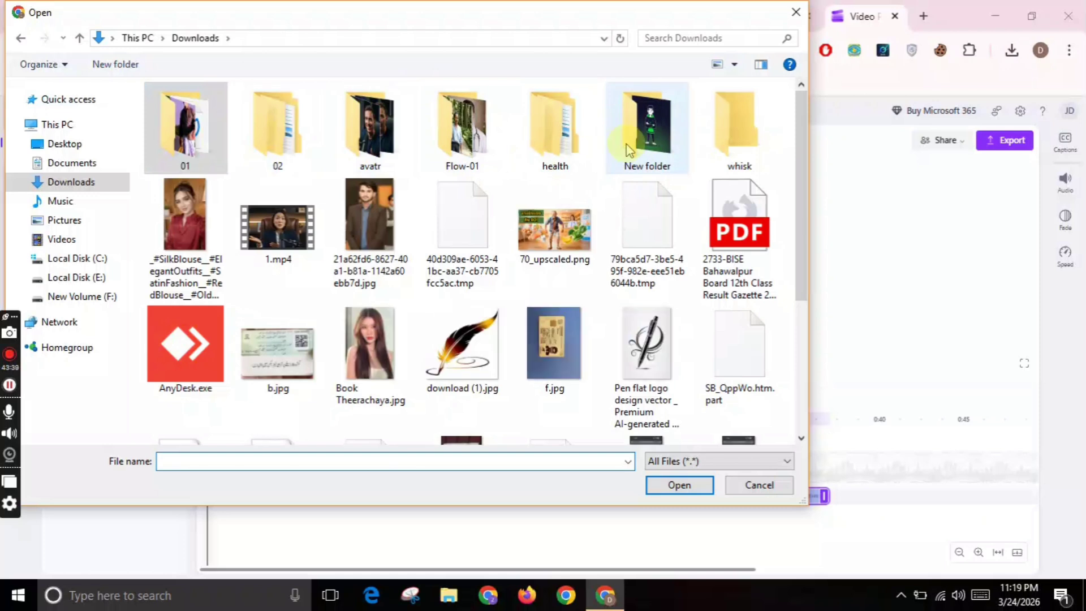
pyautogui.doubleClick(275, 146)
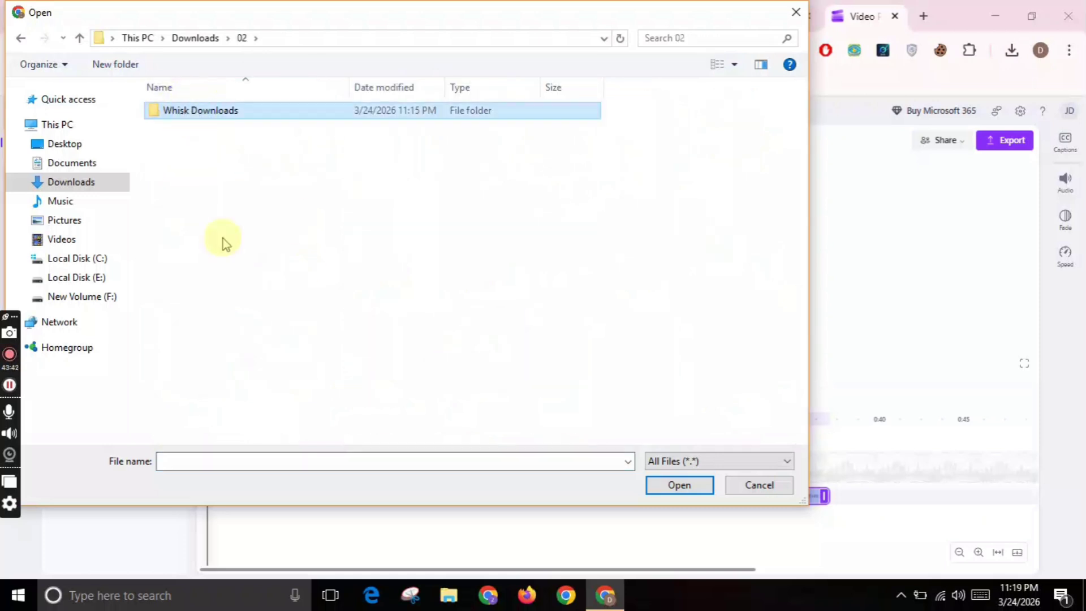
pyautogui.press('Return')
pyautogui.hotkey('ctrl', 'a')
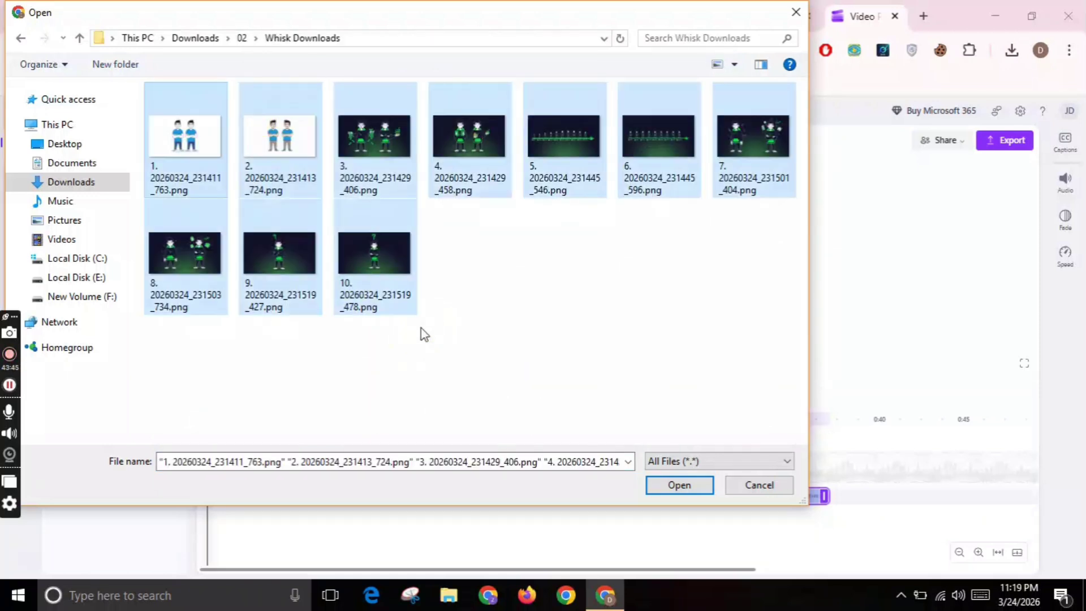
pyautogui.click(681, 484)
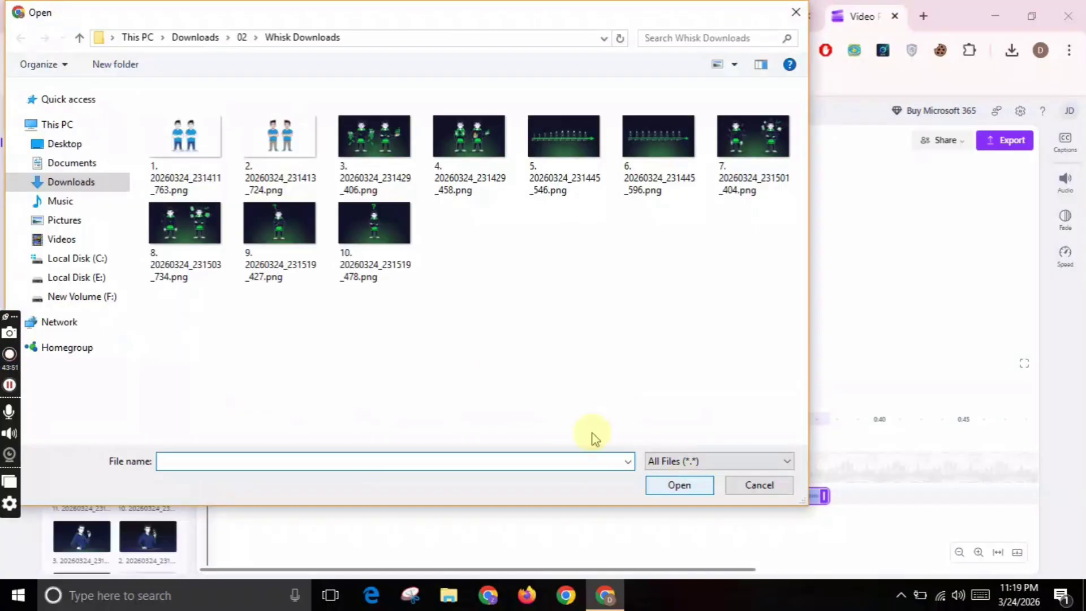
pyautogui.click(502, 363)
pyautogui.press('Menu')
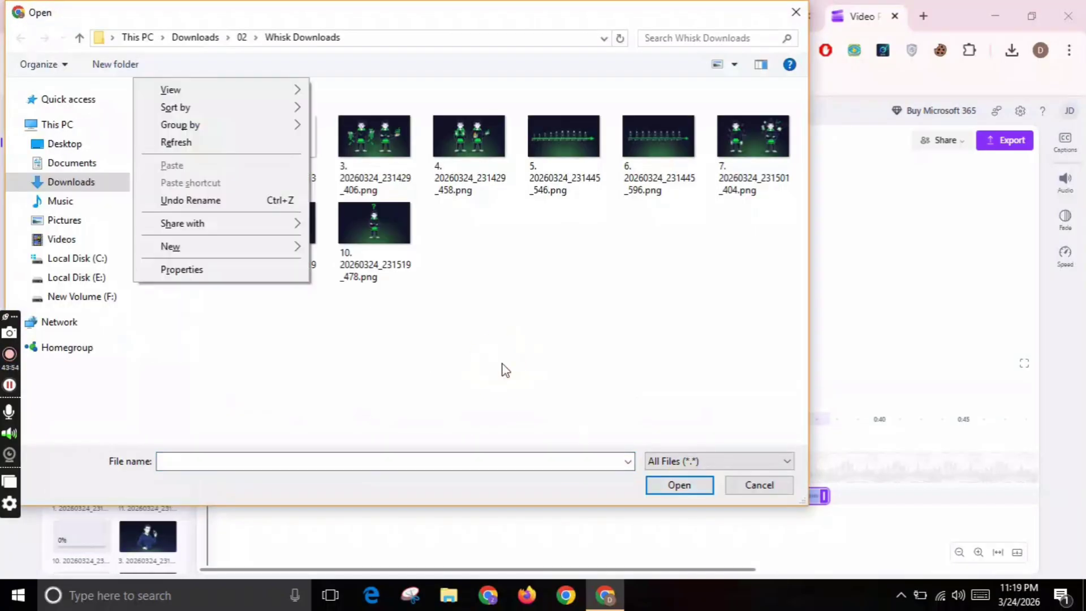
pyautogui.press('Escape')
pyautogui.hotkey('ctrl', 'a')
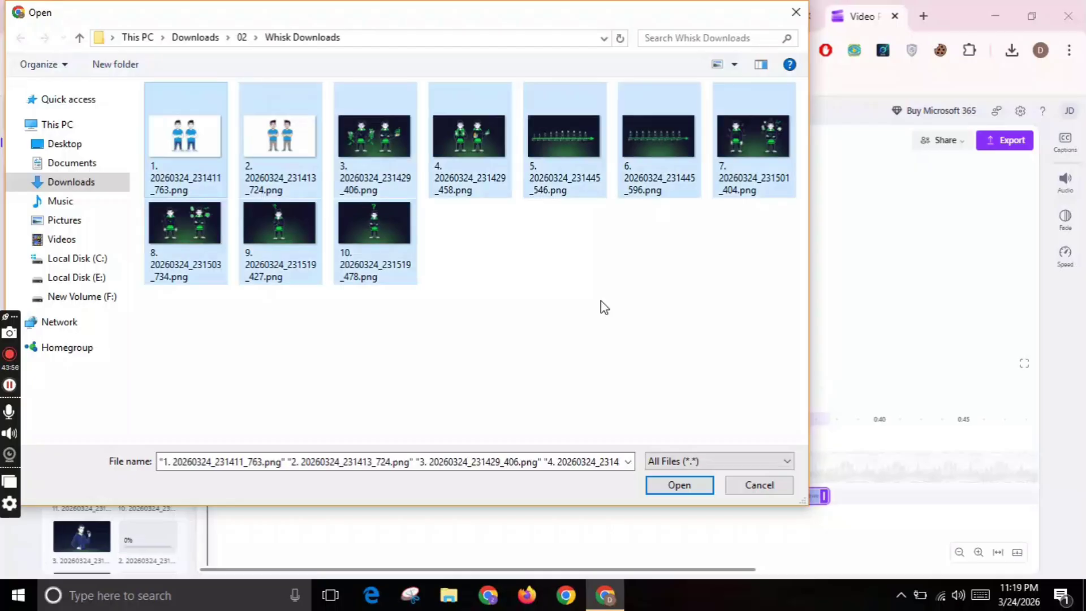
pyautogui.click(680, 487)
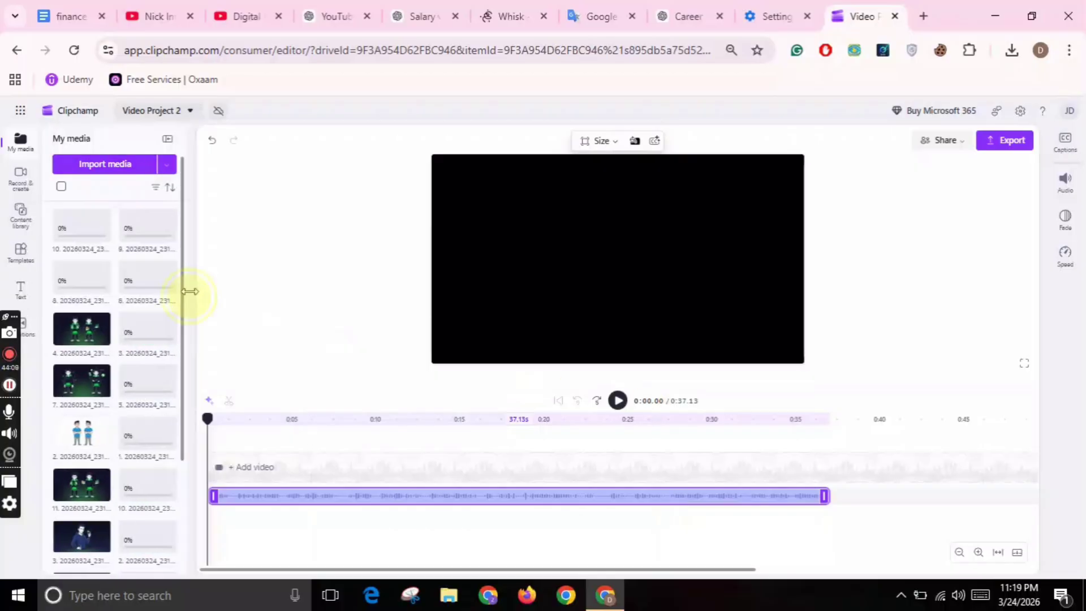
# Widen the media list and place 10. 20260324_231225_272.png and 7. 20260324_231501_404.png one after the other above the voiceover.
pyautogui.moveTo(271, 296); pyautogui.dragTo(287, 295)
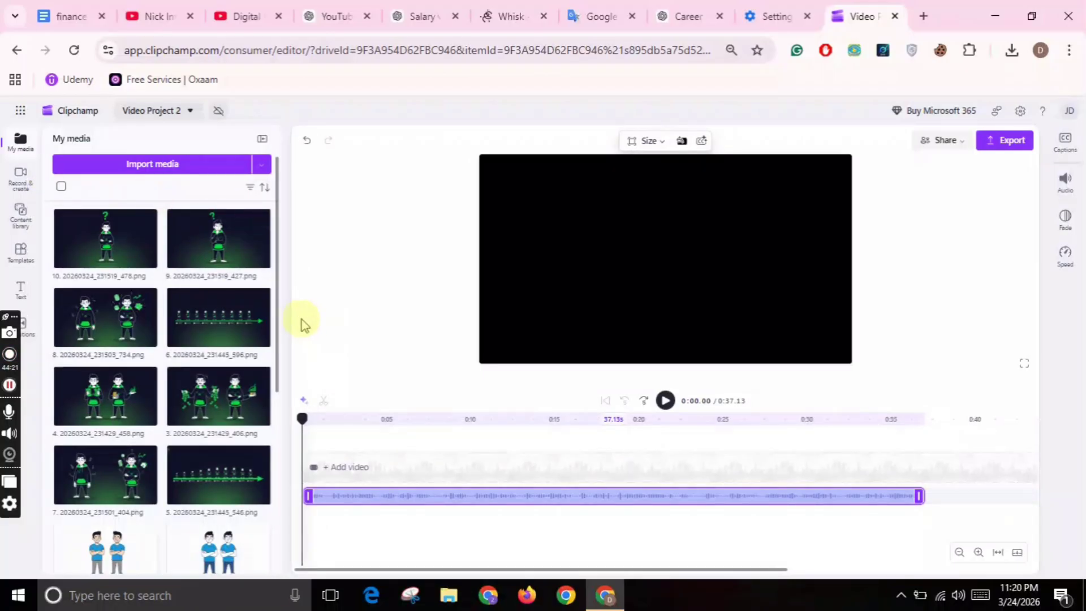
pyautogui.scroll(-2, 275, 427)
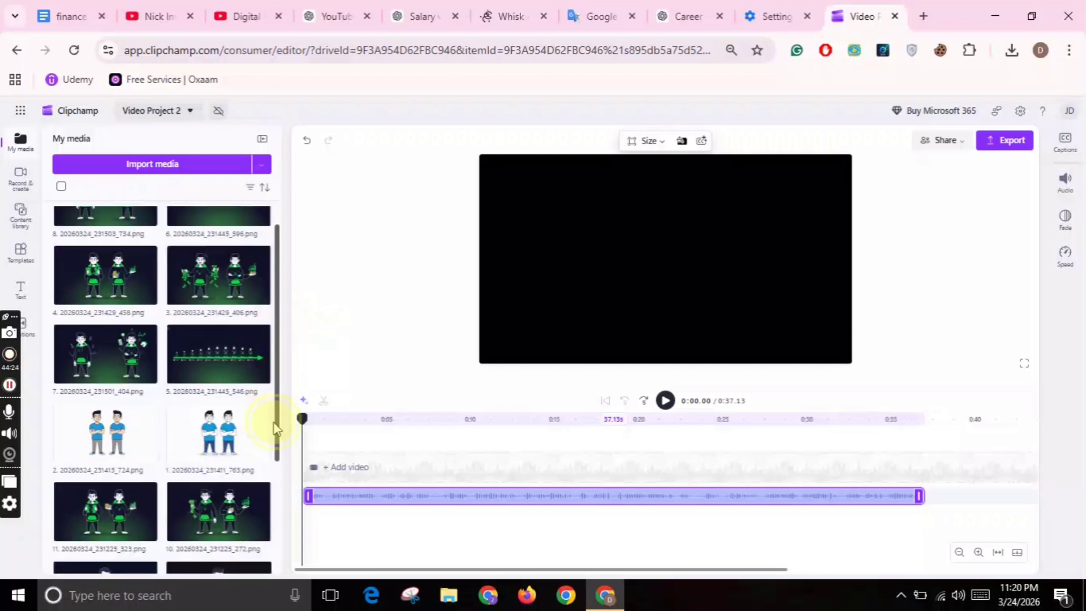
pyautogui.scroll(-3, 276, 427)
pyautogui.scroll(2, 277, 509)
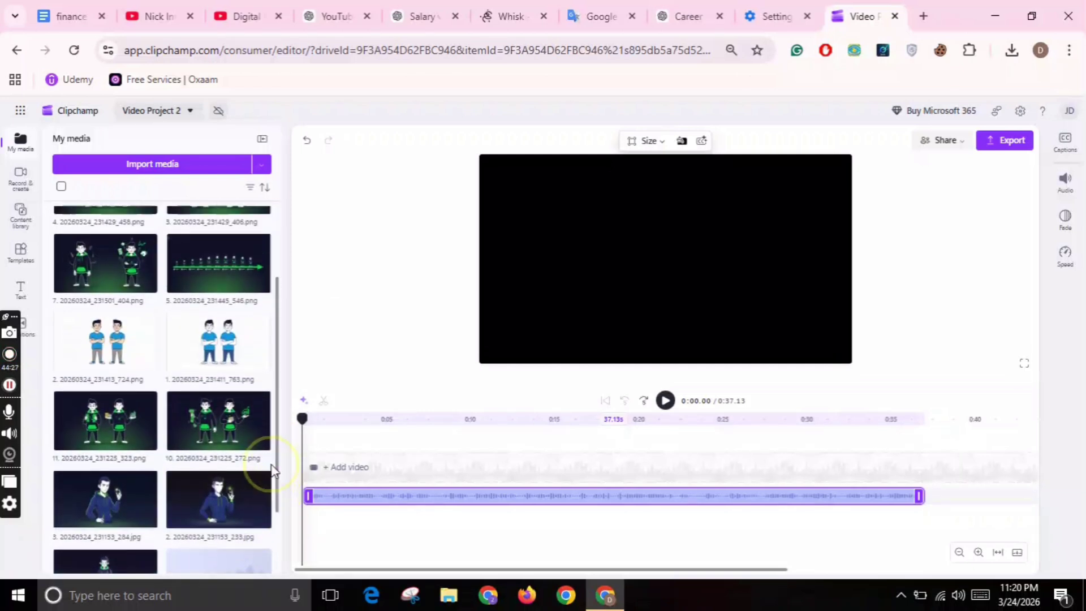
pyautogui.moveTo(192, 416); pyautogui.dragTo(409, 495)
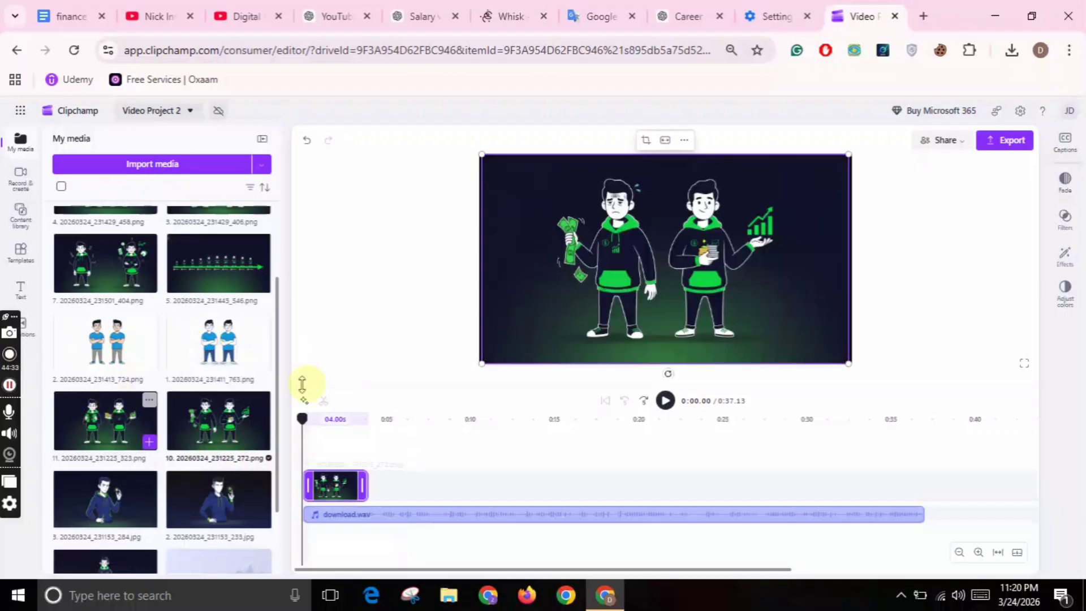
pyautogui.moveTo(105, 263); pyautogui.dragTo(408, 485)
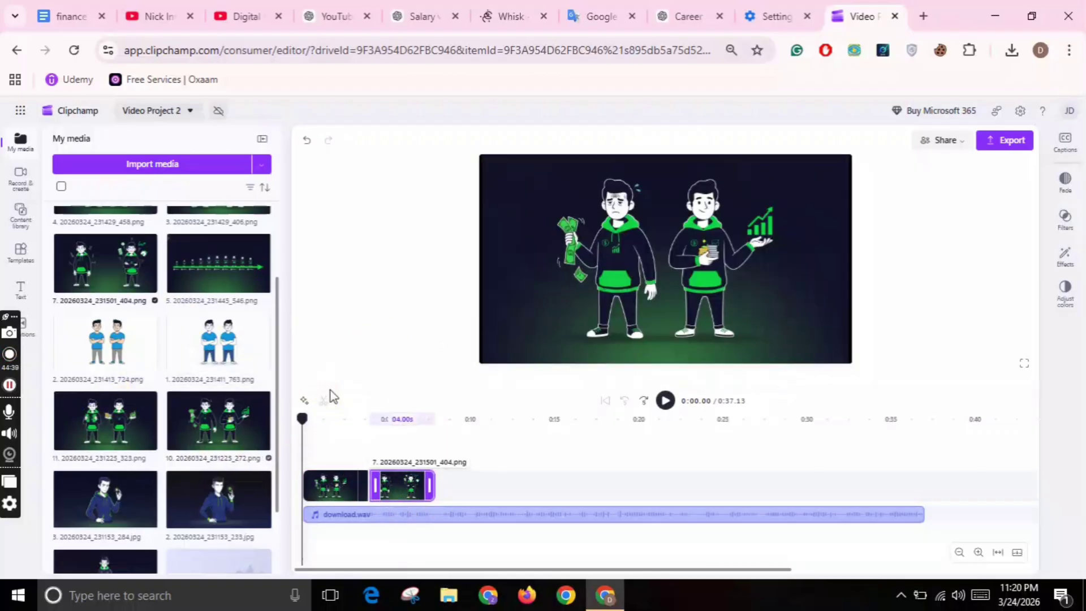
pyautogui.scroll(2, 273, 339)
pyautogui.moveTo(220, 380); pyautogui.dragTo(475, 493)
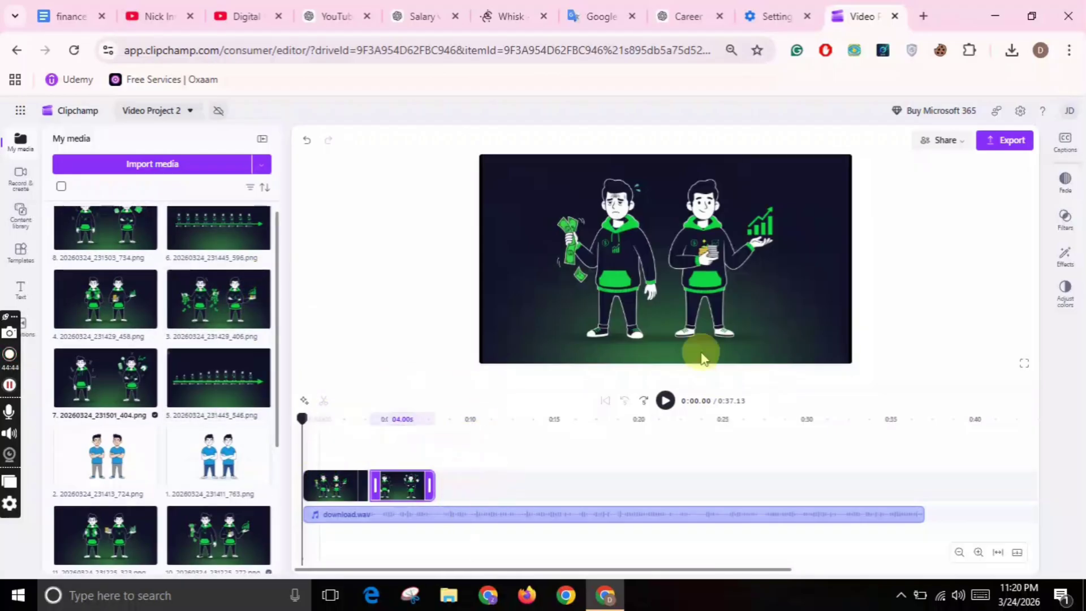
# Preview the first two scene images against the voiceover and return the playhead to the start of the timeline.
pyautogui.click(665, 400)
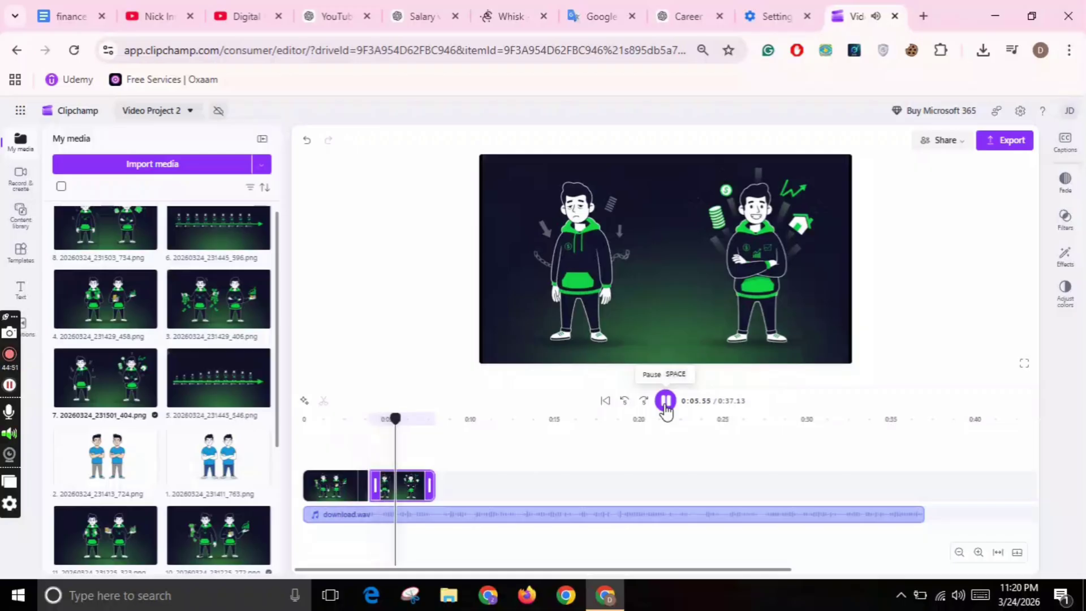
pyautogui.click(665, 400)
pyautogui.moveTo(415, 418); pyautogui.dragTo(303, 418)
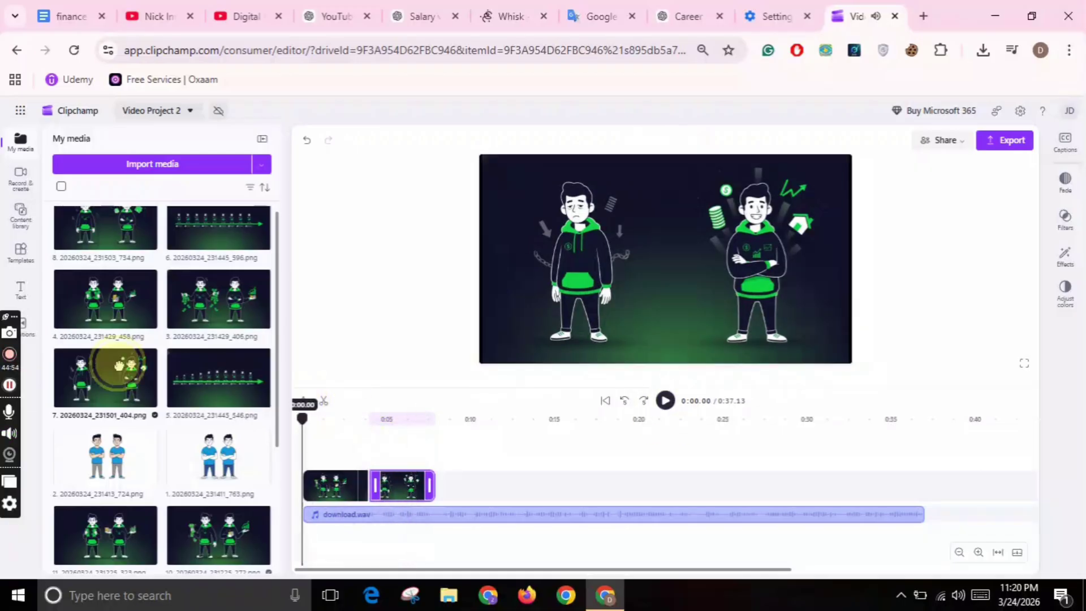
# Append 8. 20260324_231503_734.png, 9. 20260324_231519_427.png, 10. 20260324_231519_478.png and 11. 20260324_231225_323.png in that order to the image track.
pyautogui.scroll(1, 113, 255)
pyautogui.moveTo(74, 254); pyautogui.dragTo(442, 441)
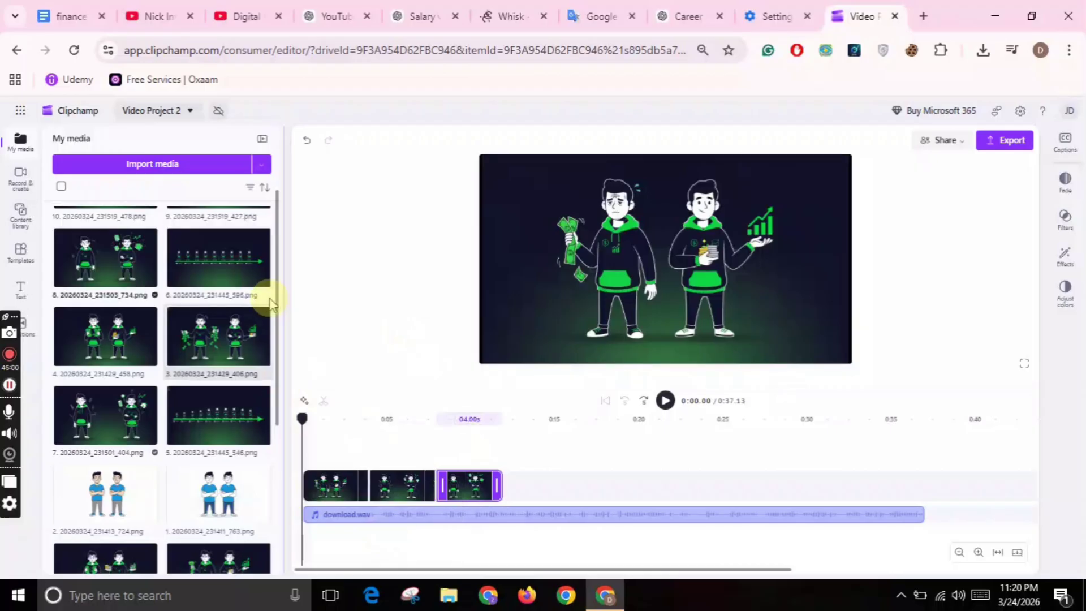
pyautogui.scroll(1, 279, 261)
pyautogui.moveTo(202, 236); pyautogui.dragTo(534, 485)
pyautogui.moveTo(113, 260); pyautogui.dragTo(608, 496)
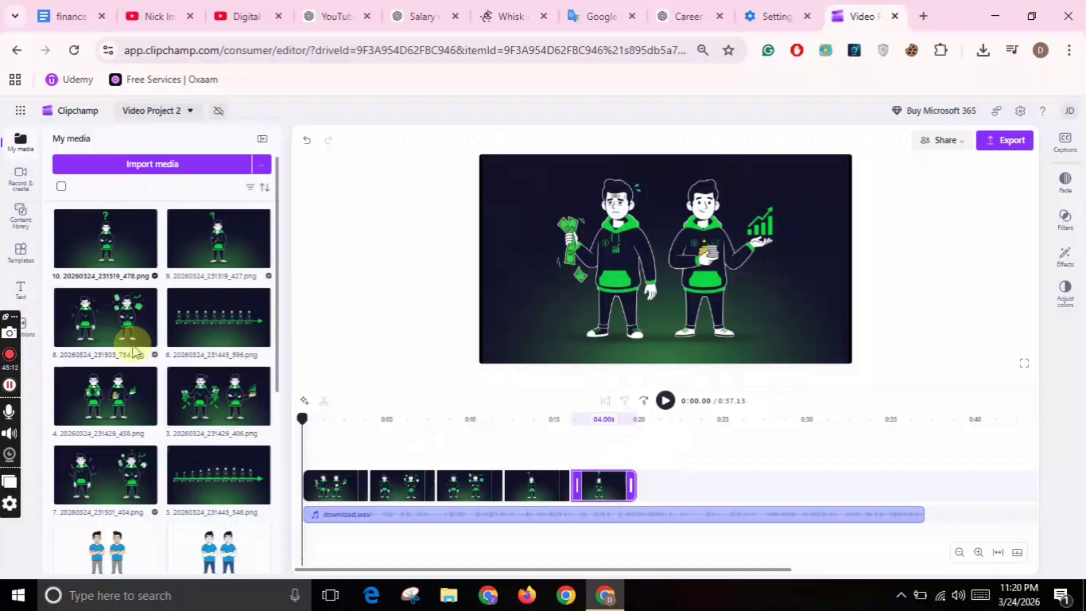
pyautogui.moveTo(272, 325); pyautogui.dragTo(267, 497)
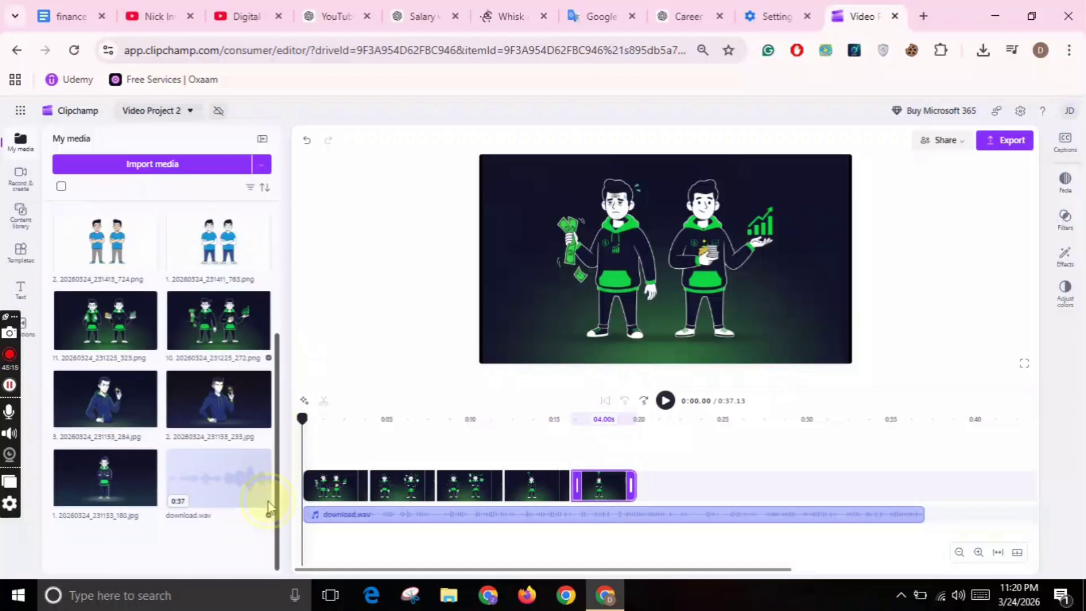
pyautogui.moveTo(102, 335); pyautogui.dragTo(681, 489)
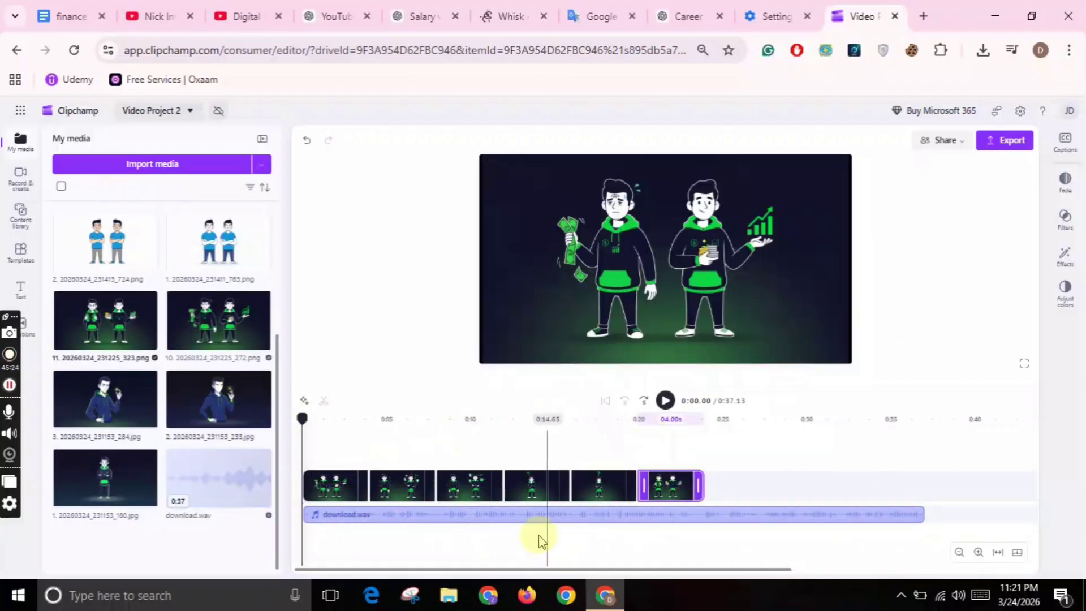
# Check the voiceover clip's volume and noise suppression settings and deselect the clip.
pyautogui.click(538, 514)
pyautogui.click(1063, 195)
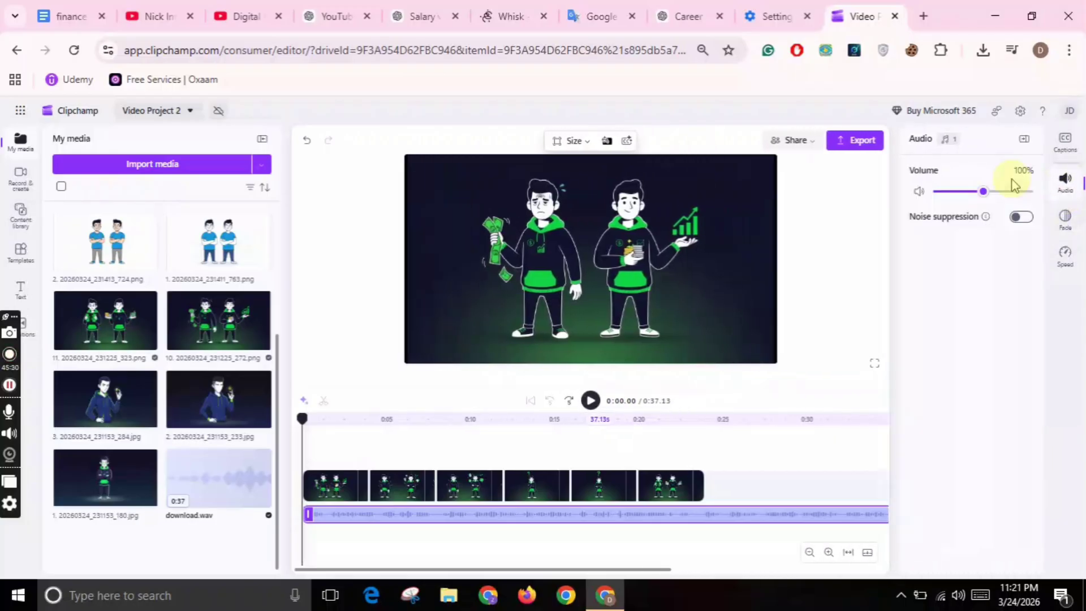
pyautogui.click(860, 271)
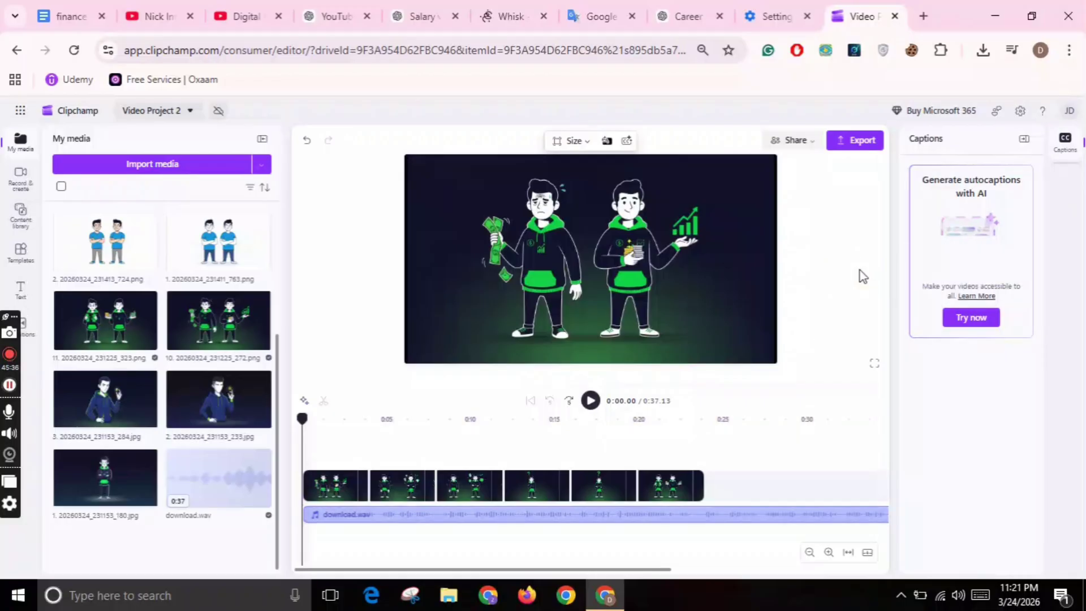
# Zoom the timeline out and generate AI autocaptions for the voiceover in English (United States), without the profanity filter.
pyautogui.click(846, 267)
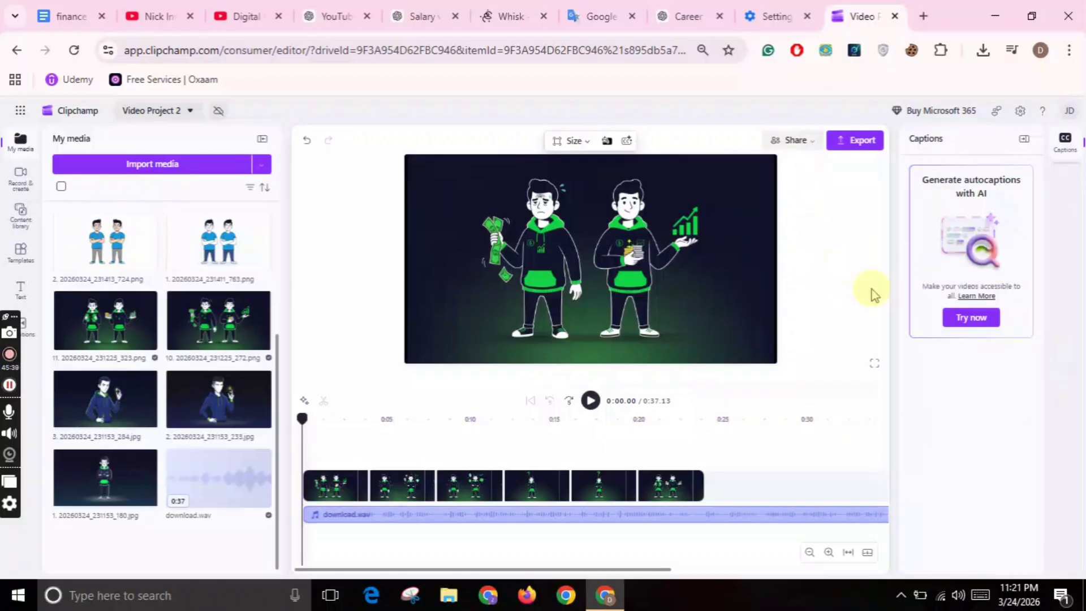
pyautogui.click(817, 558)
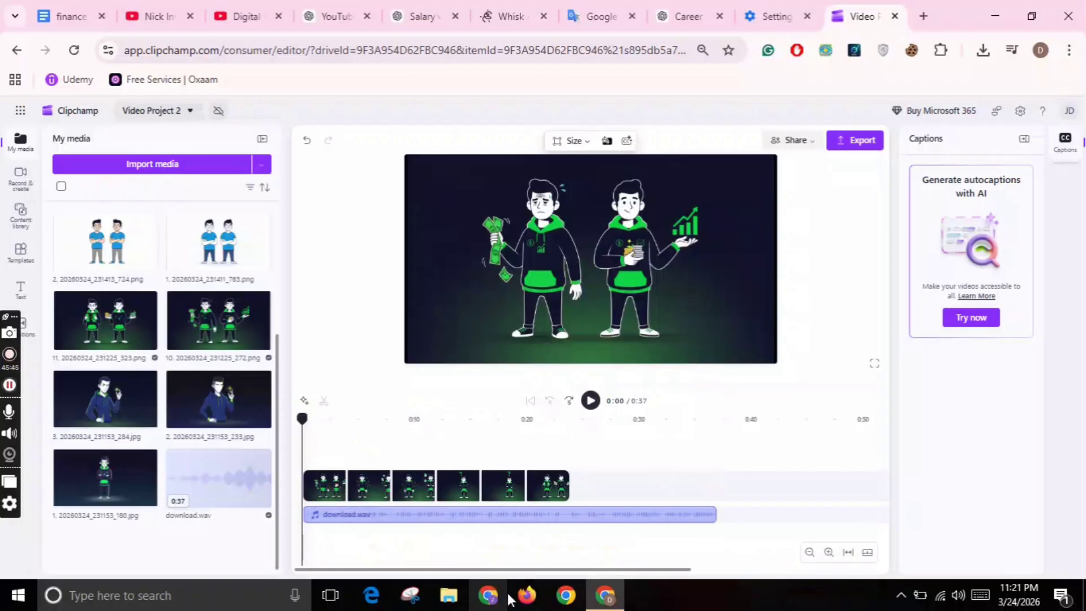
pyautogui.click(950, 320)
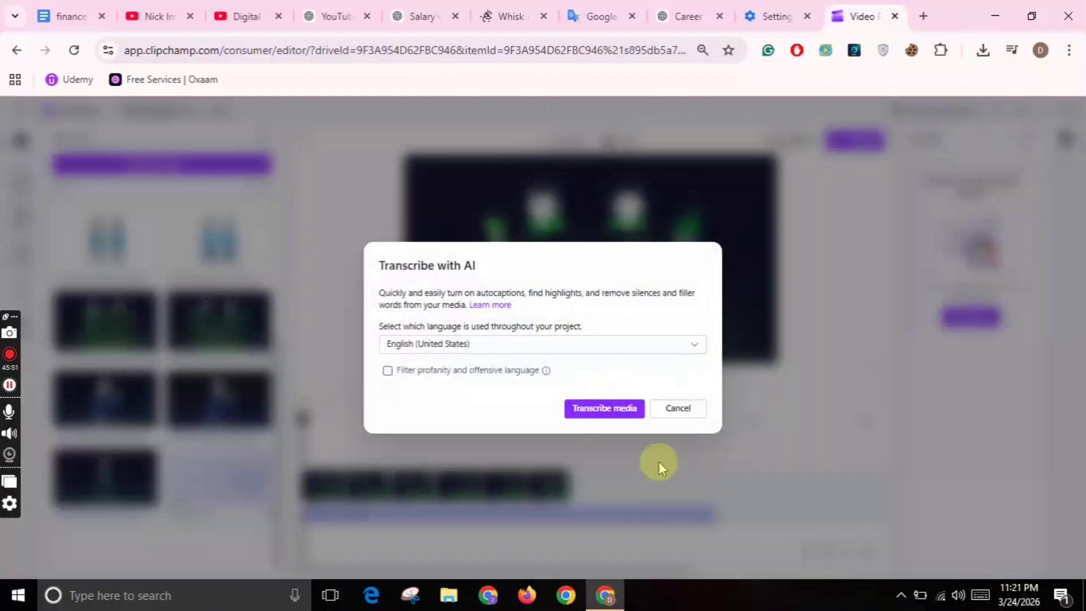
pyautogui.click(619, 413)
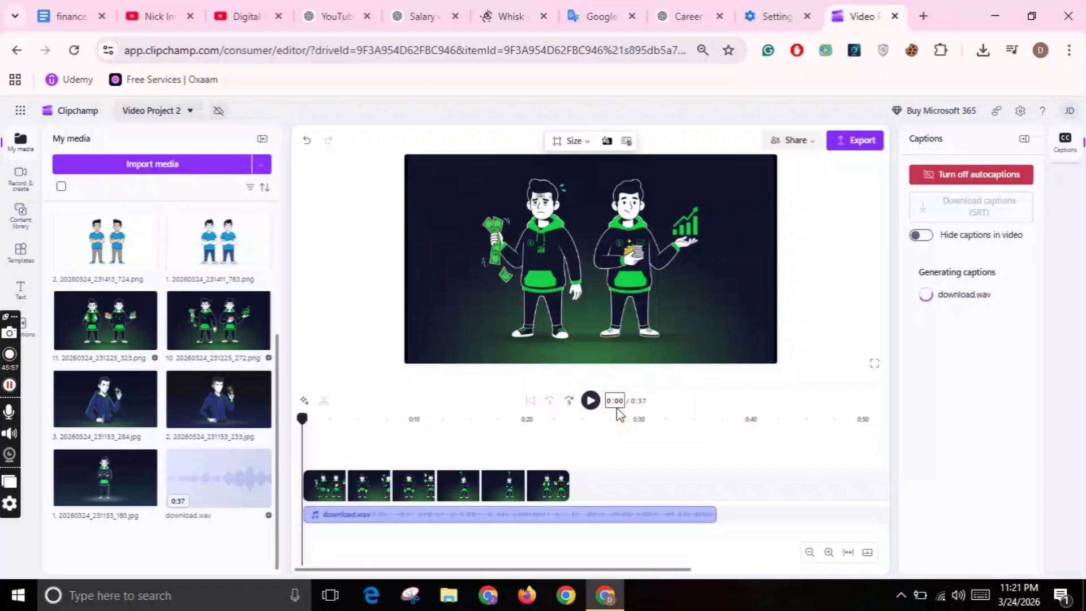
pyautogui.click(713, 516)
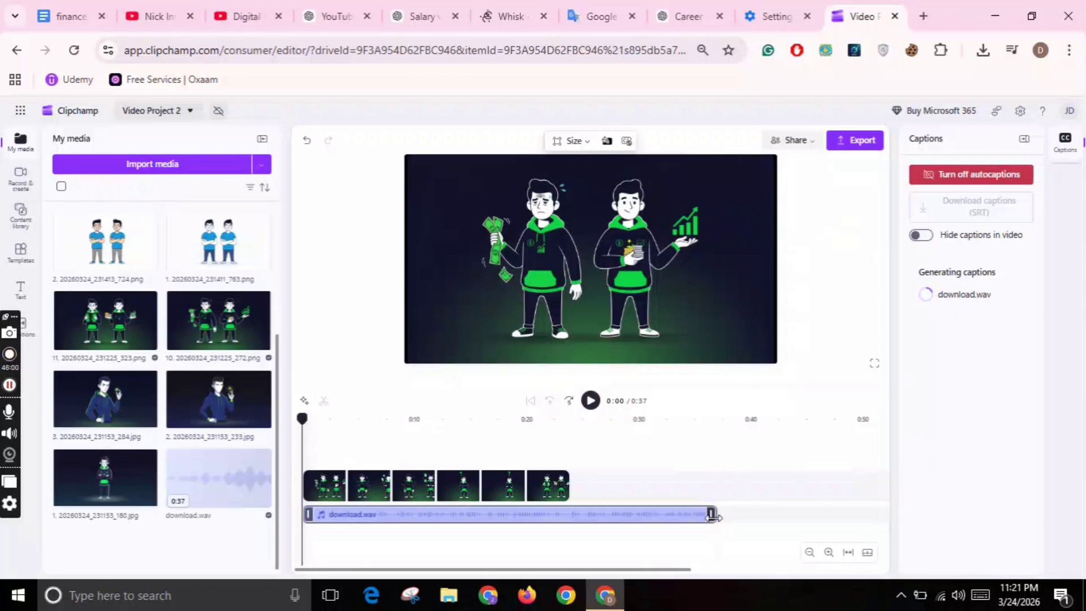
# Switch to the finance prompt niche document and copy the whole prompt under the Thumbnail heading, including its rules and output list.
pyautogui.click(365, 8)
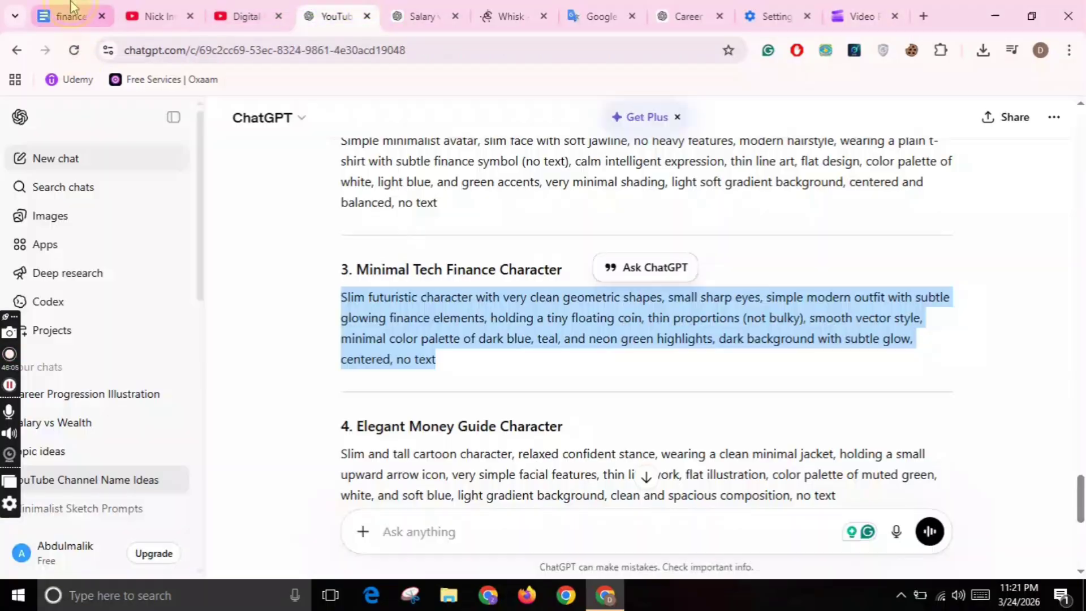
pyautogui.click(72, 11)
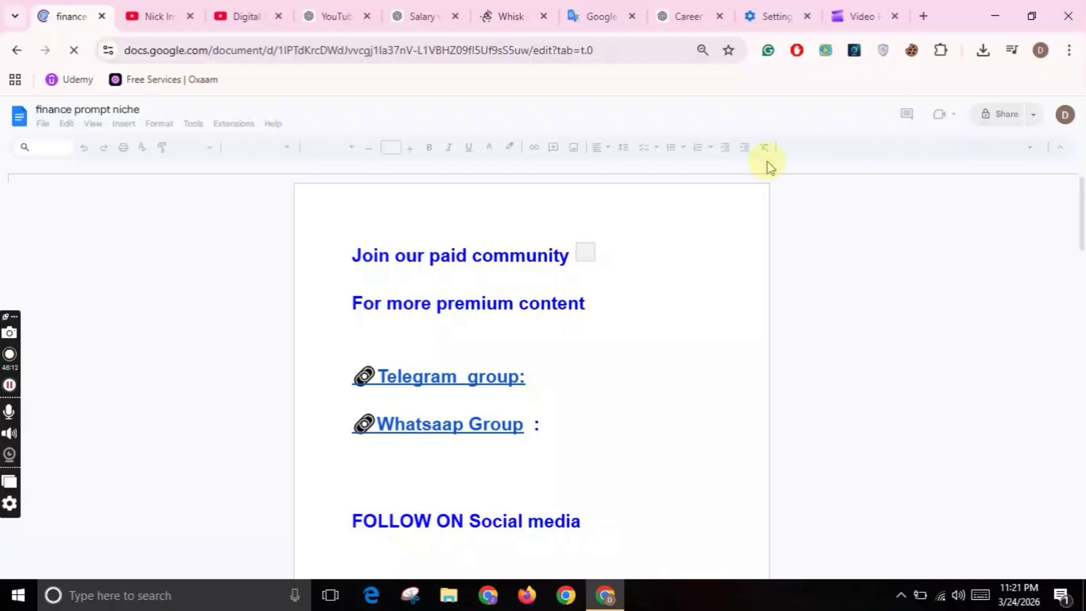
pyautogui.moveTo(1084, 222); pyautogui.dragTo(1083, 440)
pyautogui.moveTo(352, 270); pyautogui.dragTo(487, 445)
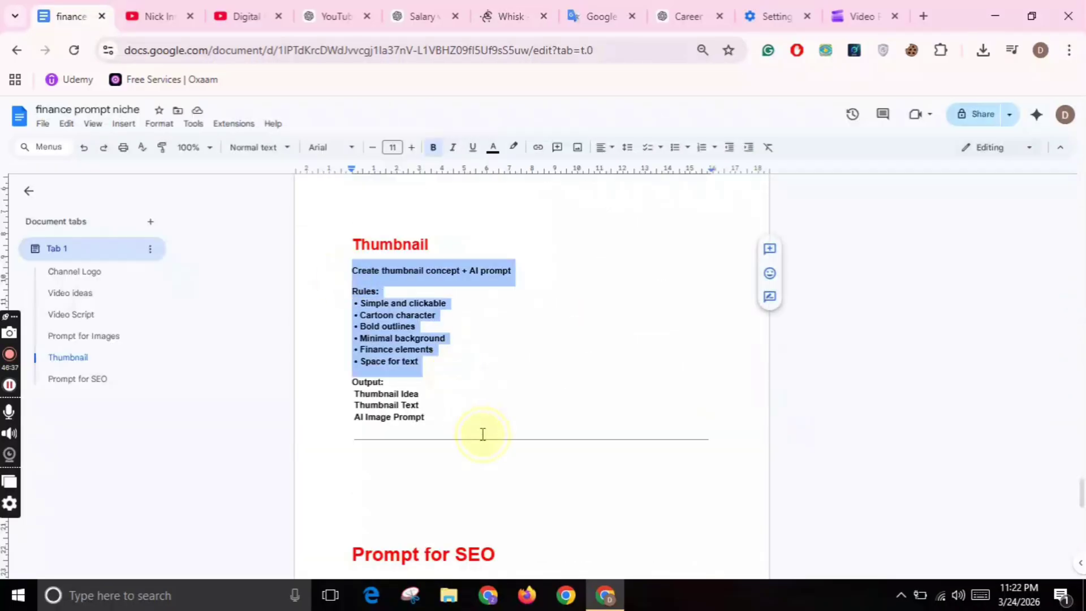
pyautogui.rightClick(420, 332)
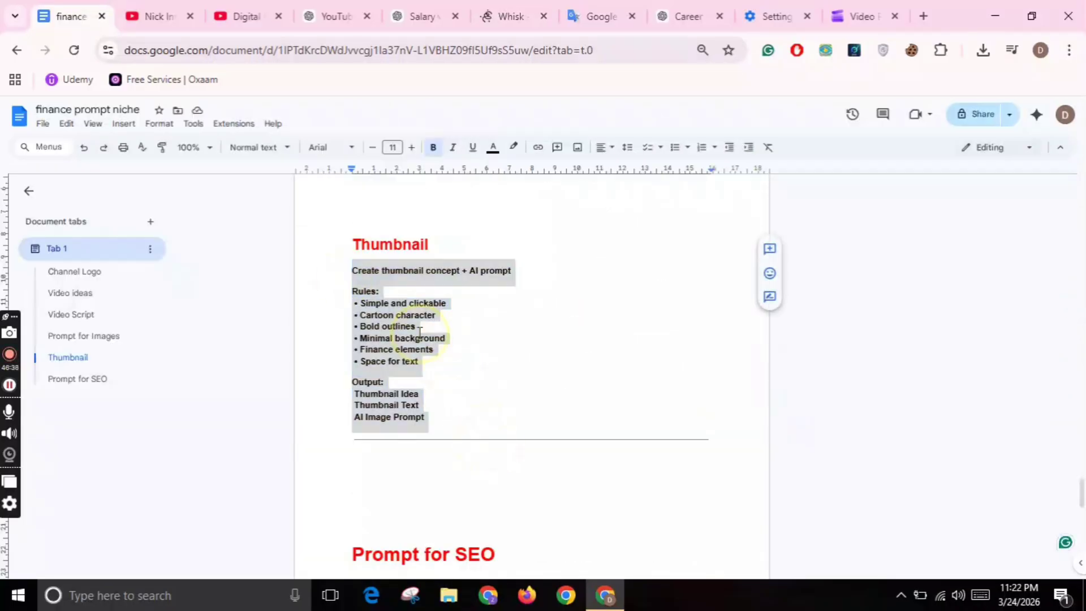
pyautogui.click(451, 293)
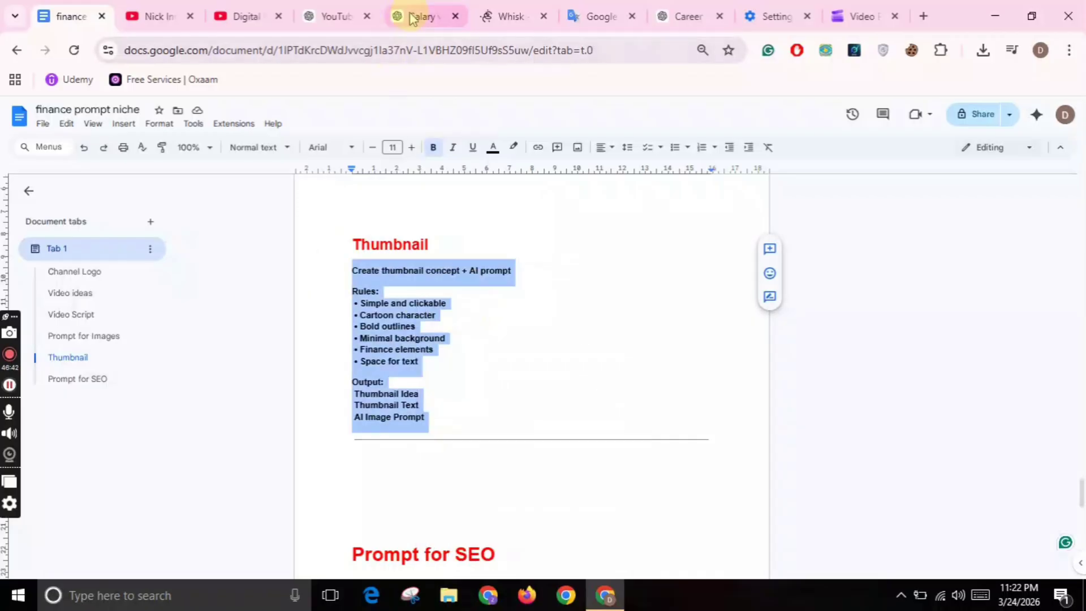
# Switch to the Salary vs Wealth chat in ChatGPT and submit the copied thumbnail concept prompt there.
pyautogui.click(331, 14)
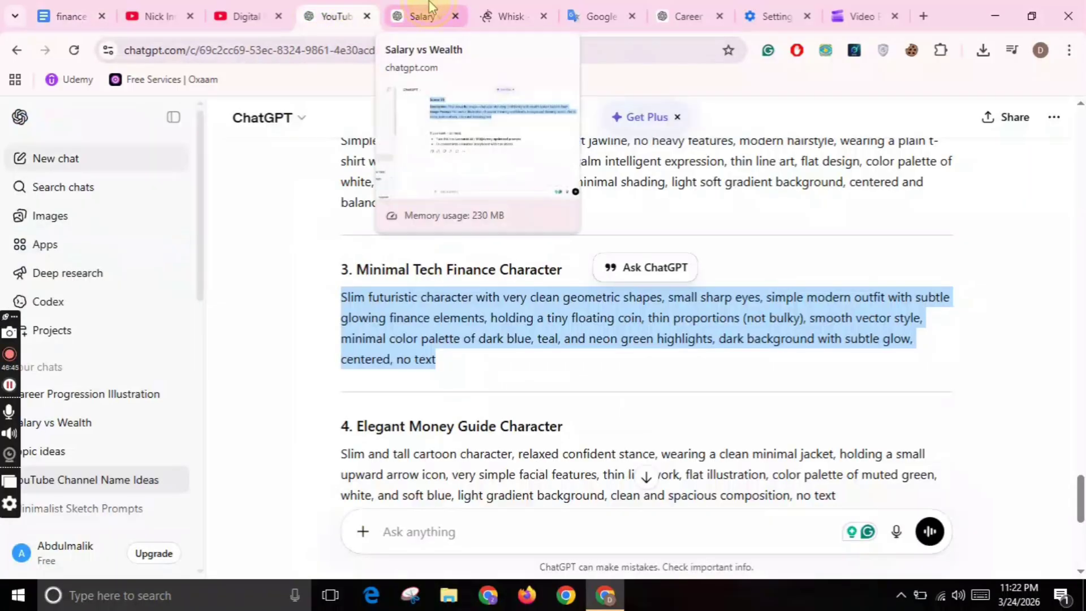
pyautogui.click(422, 15)
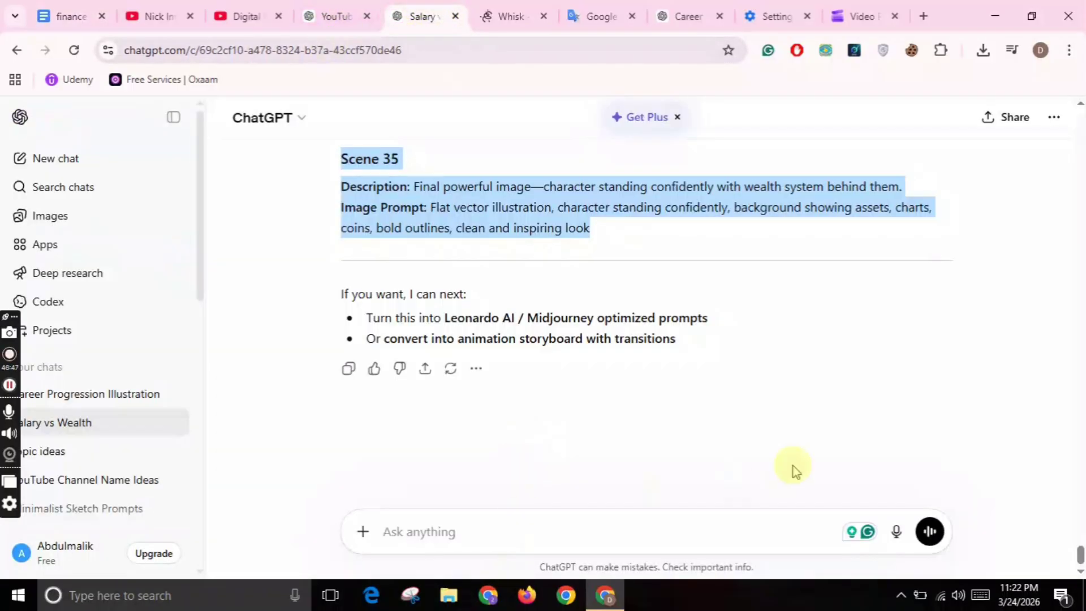
pyautogui.click(528, 517)
pyautogui.moveTo(1080, 553); pyautogui.dragTo(1077, 342)
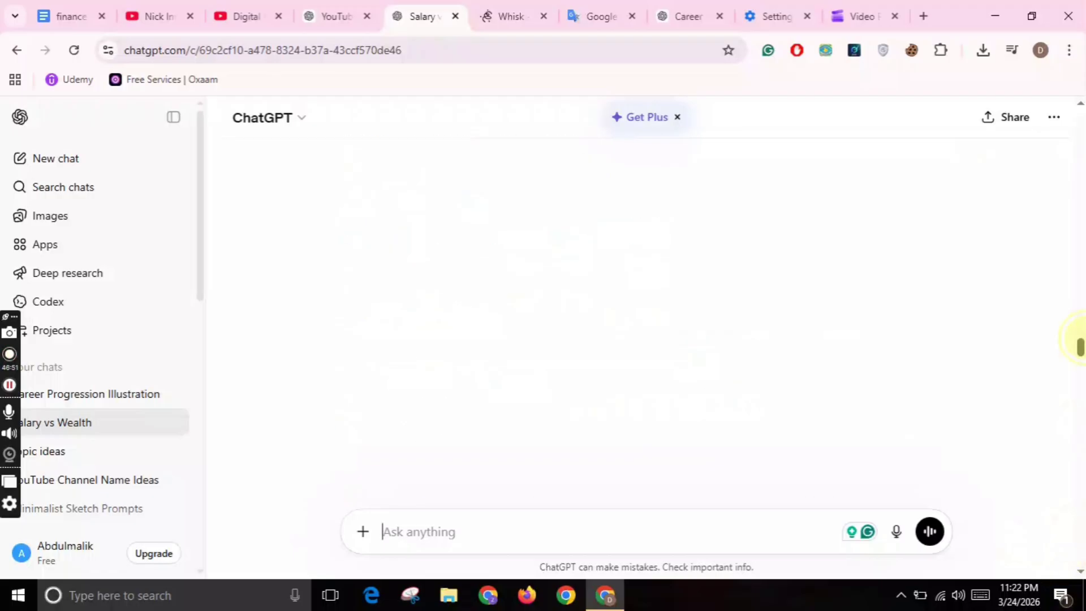
pyautogui.moveTo(1070, 114); pyautogui.dragTo(1059, 594)
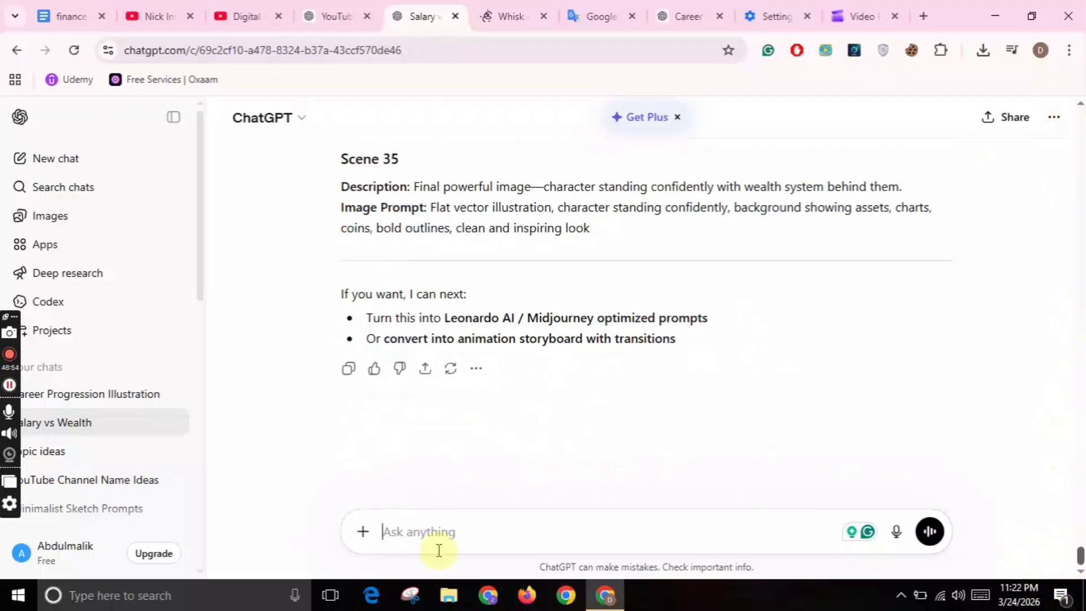
pyautogui.rightClick(392, 530)
pyautogui.click(445, 311)
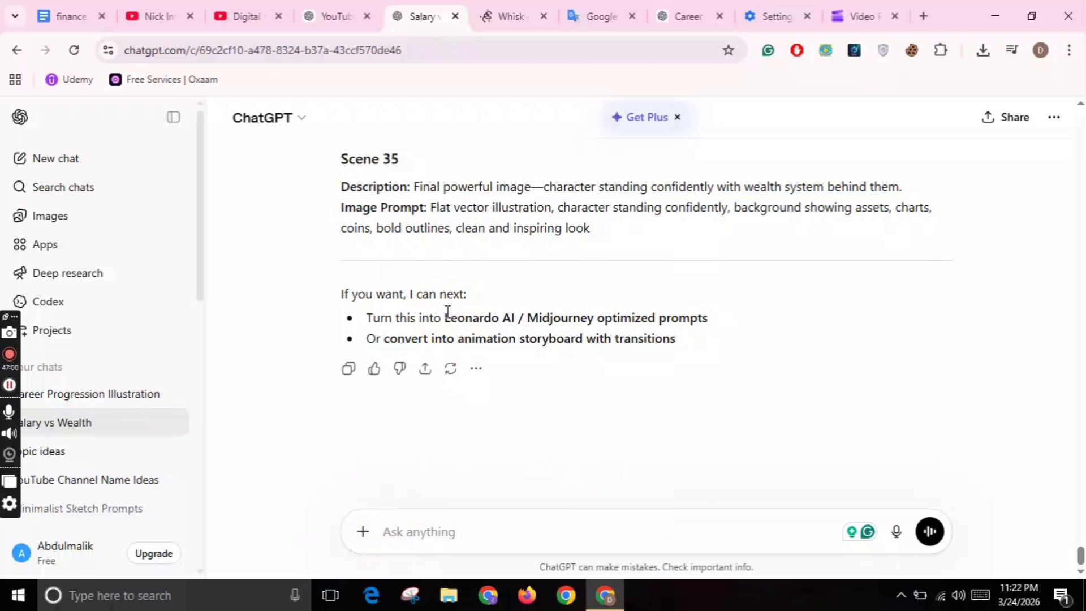
pyautogui.rightClick(454, 542)
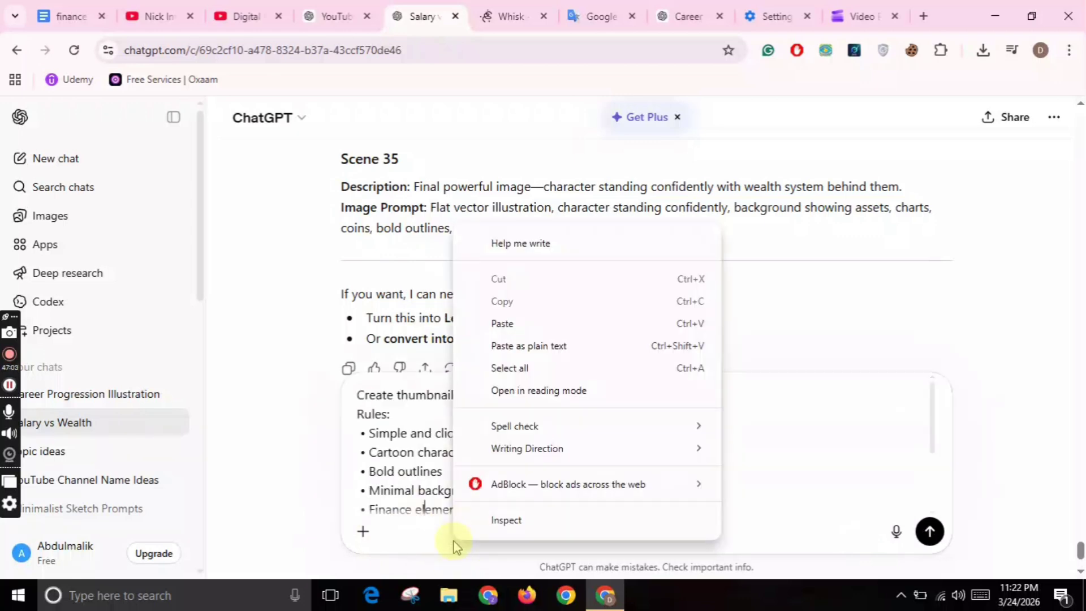
pyautogui.click(864, 459)
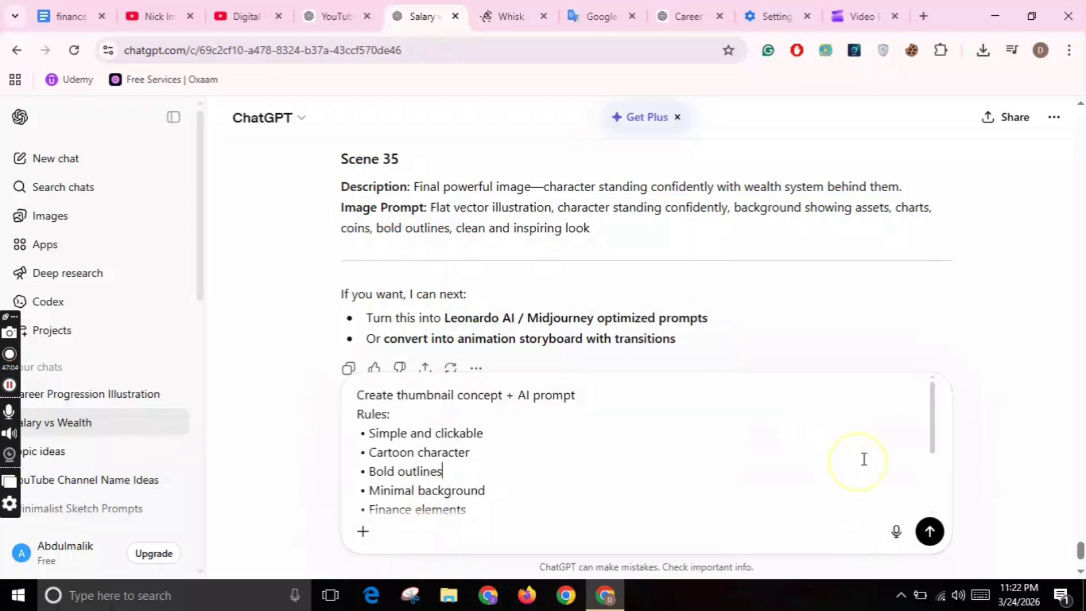
pyautogui.click(930, 534)
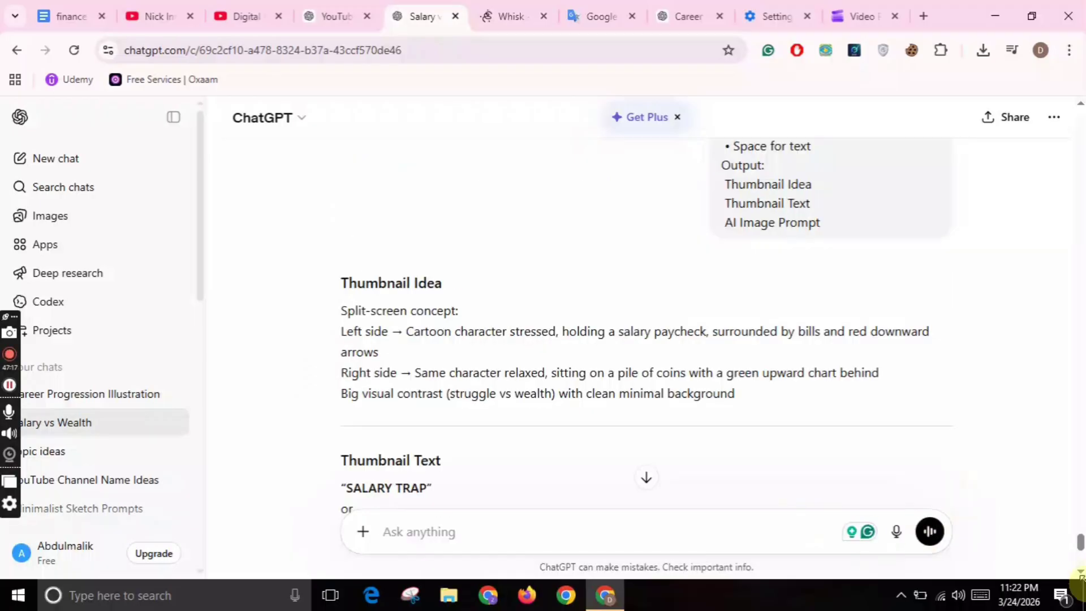
# Copy the AI Image Prompt paragraph from the thumbnail reply.
pyautogui.moveTo(1080, 541); pyautogui.dragTo(1082, 557)
pyautogui.moveTo(318, 268); pyautogui.dragTo(778, 368)
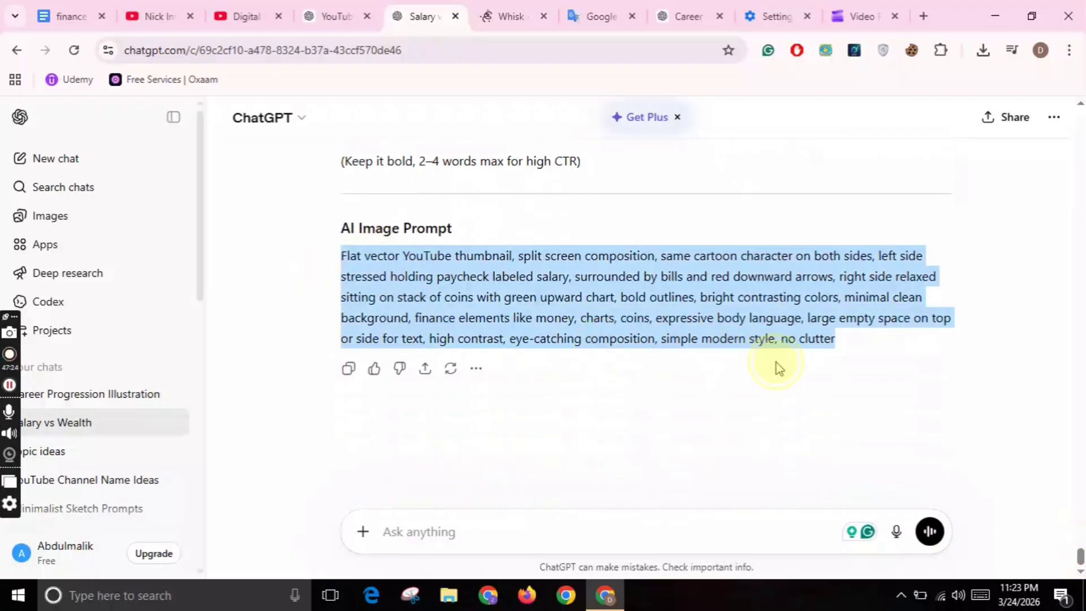
pyautogui.rightClick(682, 300)
pyautogui.click(721, 313)
pyautogui.rightClick(578, 295)
pyautogui.click(593, 296)
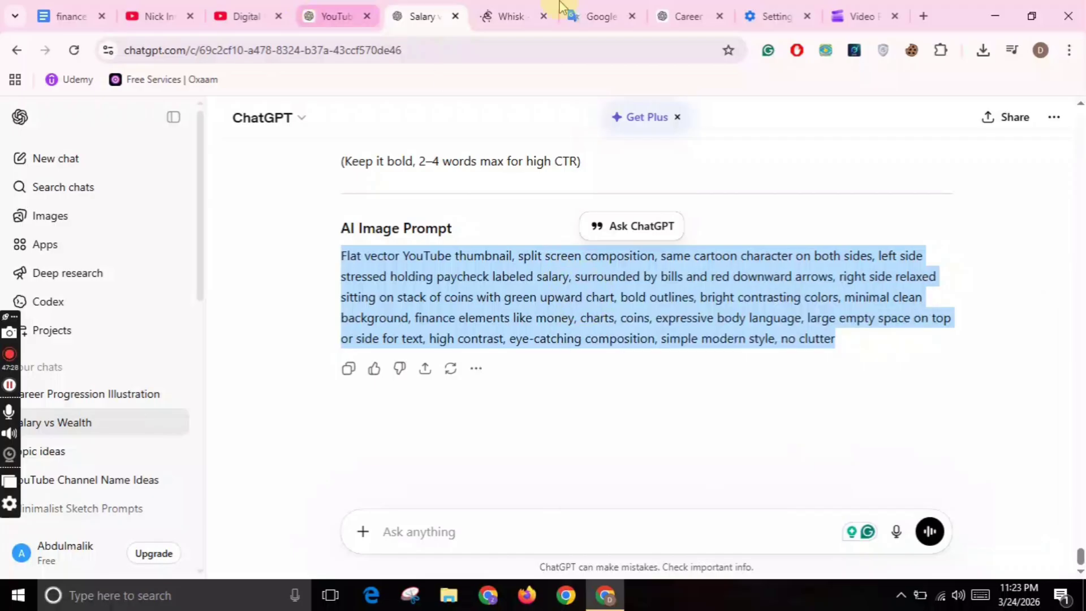
# Switch to Whisk, replace the old scene prompt with the copied thumbnail prompt and generate split-screen thumbnails with the hoodie character as subject.
pyautogui.click(493, 8)
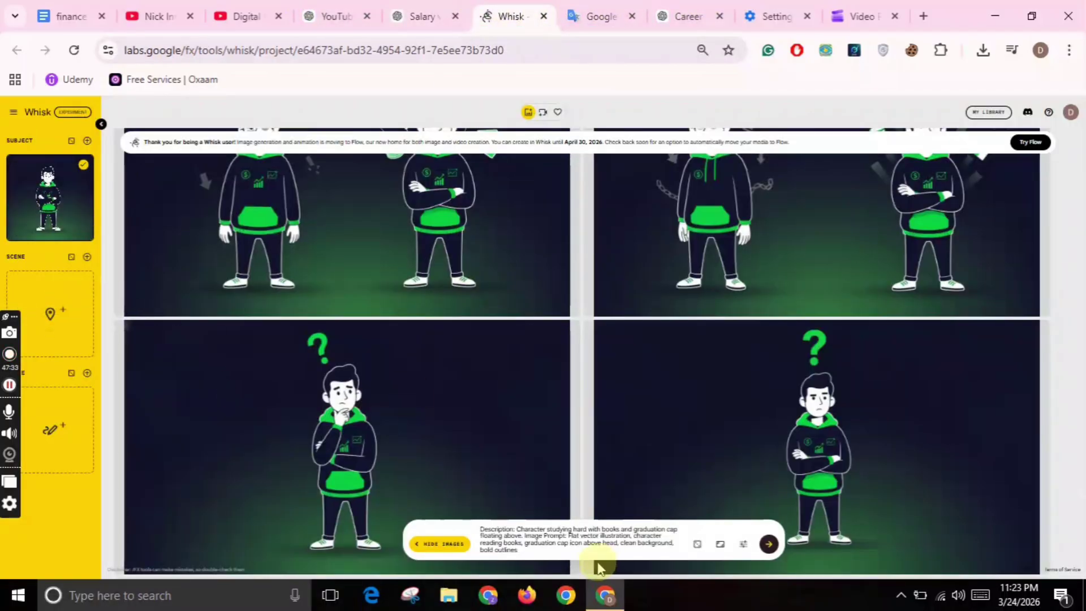
pyautogui.hotkey('ctrl', 'a')
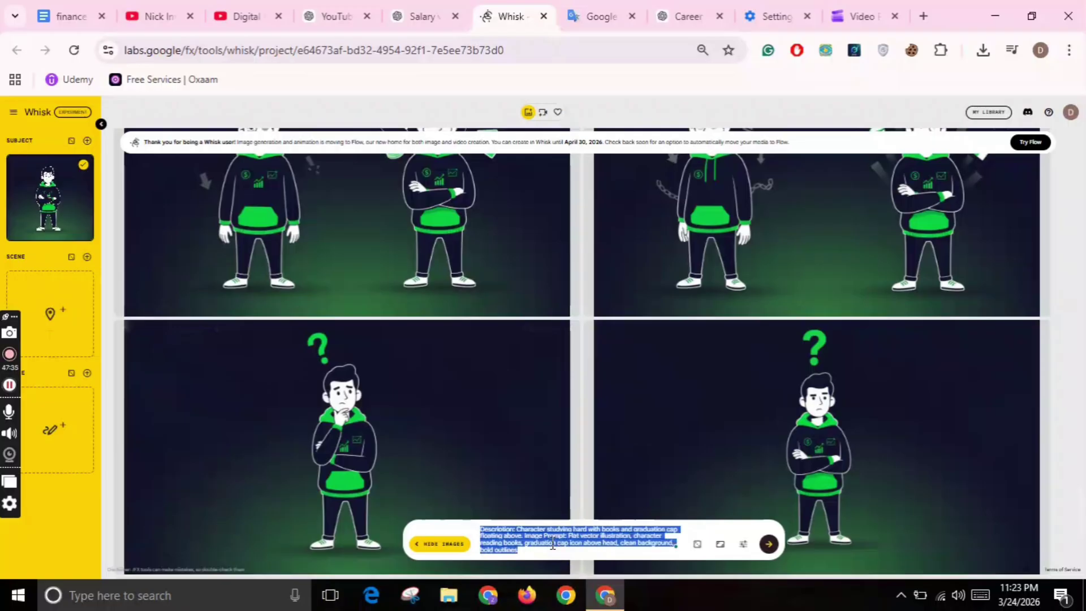
pyautogui.hotkey('ctrl', 'v')
pyautogui.click(768, 544)
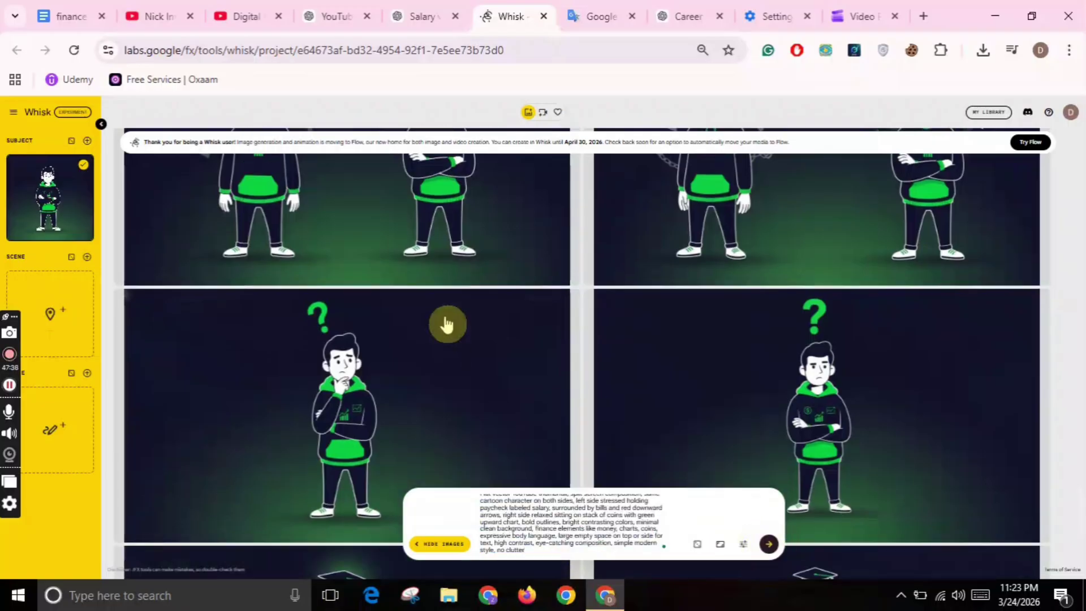
pyautogui.hotkey('ctrl', '+')
pyautogui.hotkey('ctrl', '+')
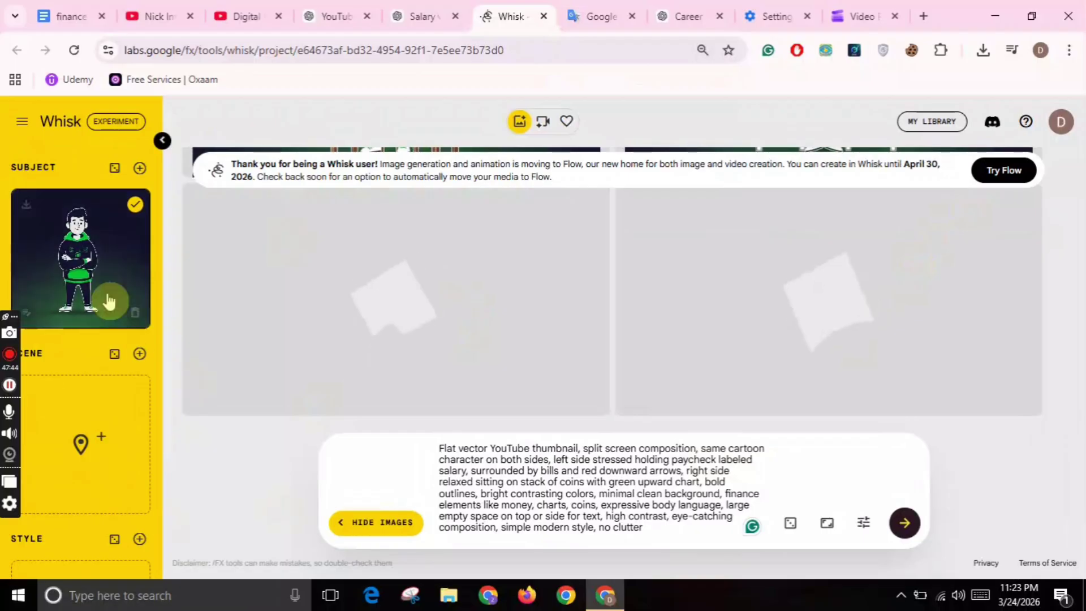
pyautogui.moveTo(74, 311)
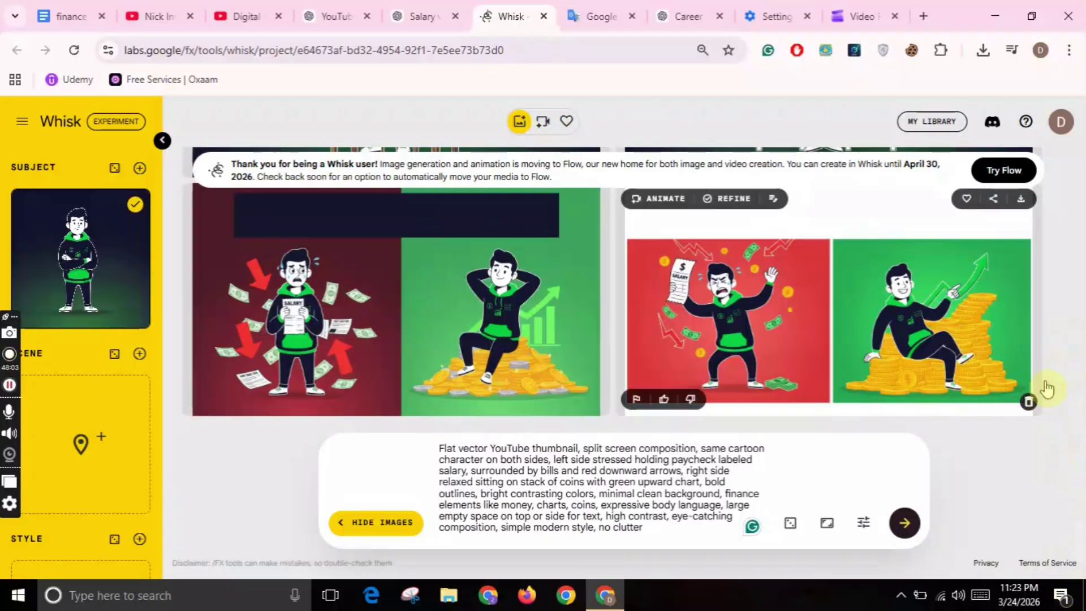
pyautogui.moveTo(1083, 548)
pyautogui.mouseDown()
pyautogui.moveTo(1084, 530)
pyautogui.moveTo(1083, 548)
pyautogui.mouseUp()
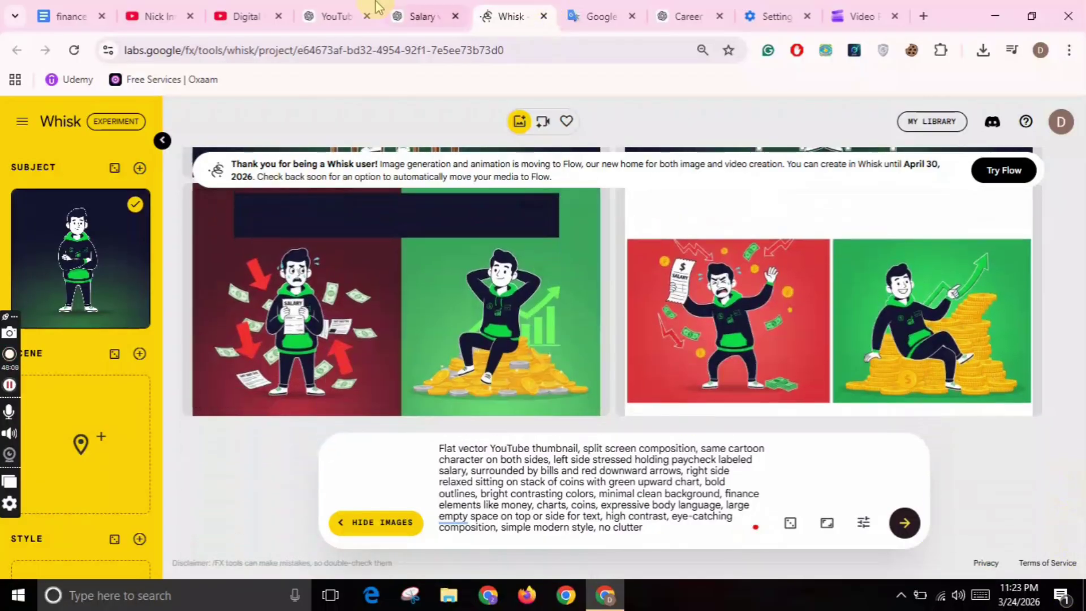
# Return to the Salary vs Wealth chat and copy the thumbnail reply including both the Thumbnail Text and AI Image Prompt sections.
pyautogui.click(432, 11)
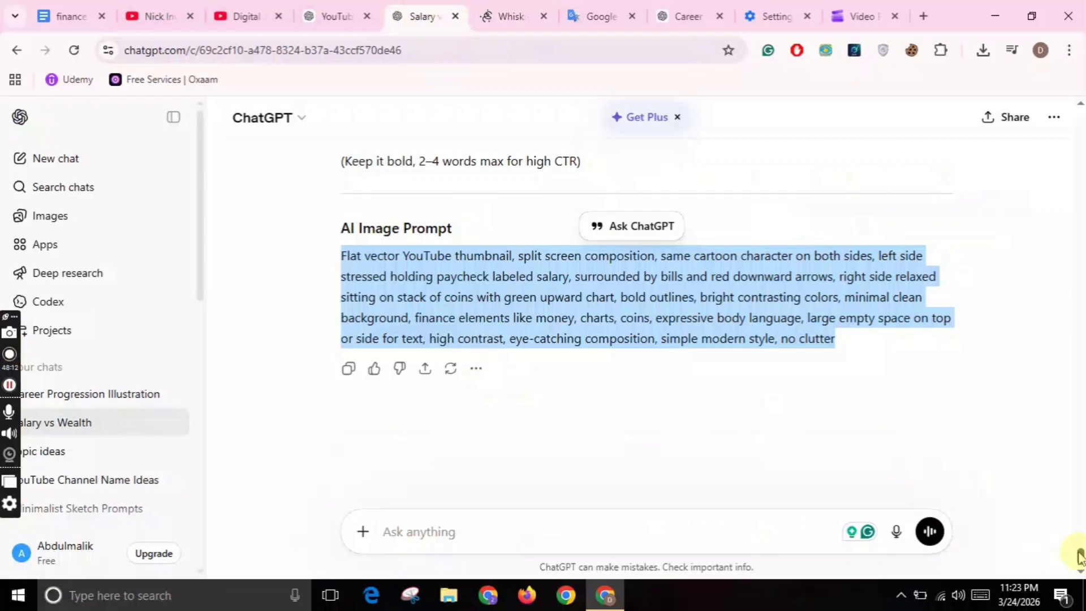
pyautogui.scroll(5, 1080, 554)
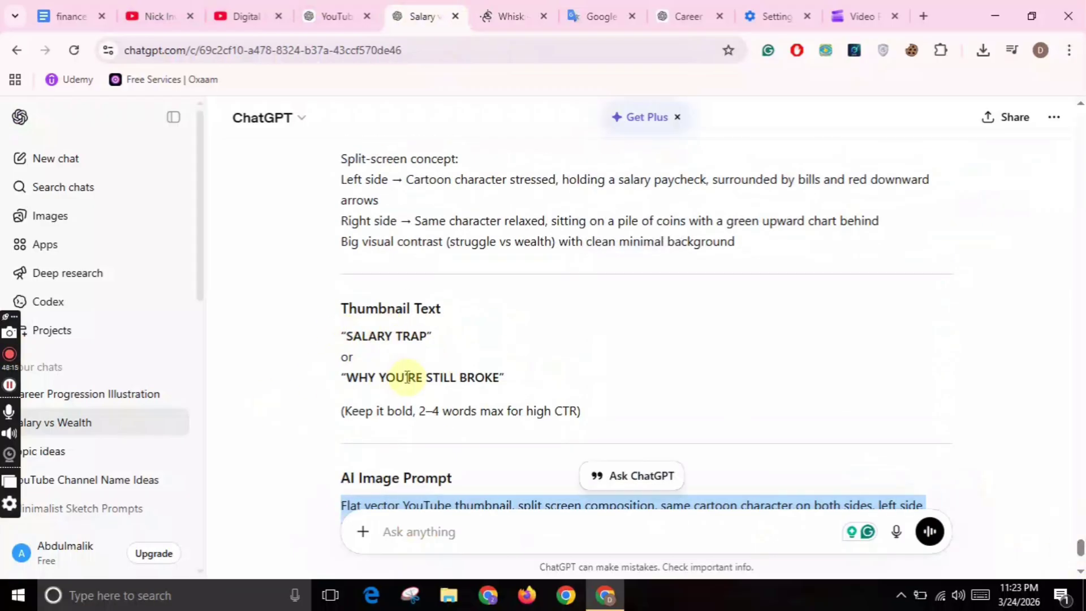
pyautogui.moveTo(1078, 549); pyautogui.dragTo(1078, 544)
pyautogui.moveTo(285, 161); pyautogui.dragTo(710, 451)
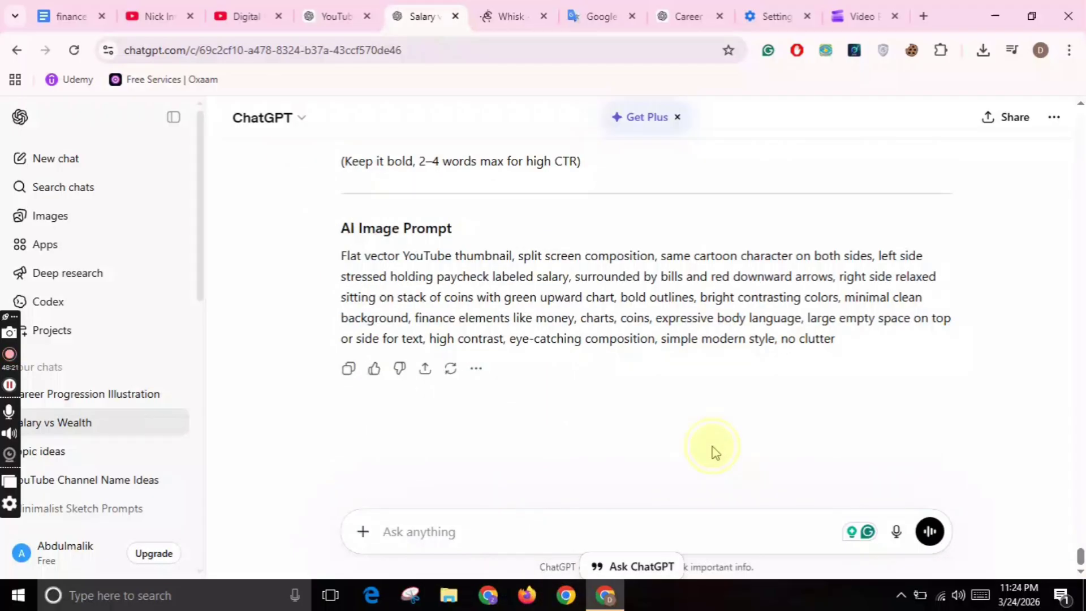
pyautogui.rightClick(672, 267)
pyautogui.click(707, 291)
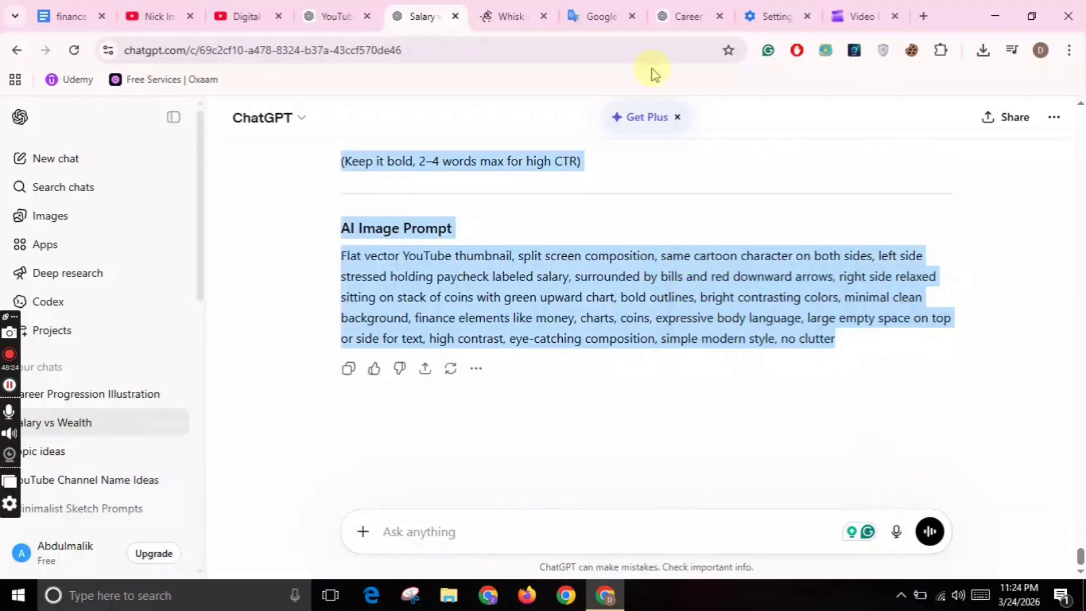
# Replace the Whisk prompt with the copied reply, generate thumbnails that include the title text, and postpone the Windows update by an hour.
pyautogui.click(498, 6)
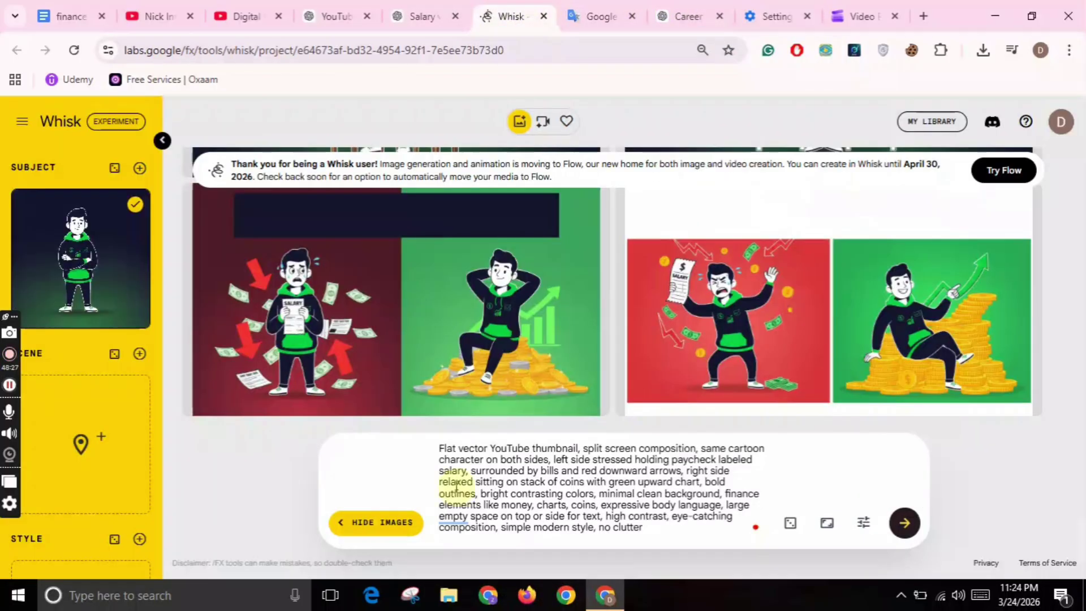
pyautogui.moveTo(662, 531); pyautogui.dragTo(393, 439)
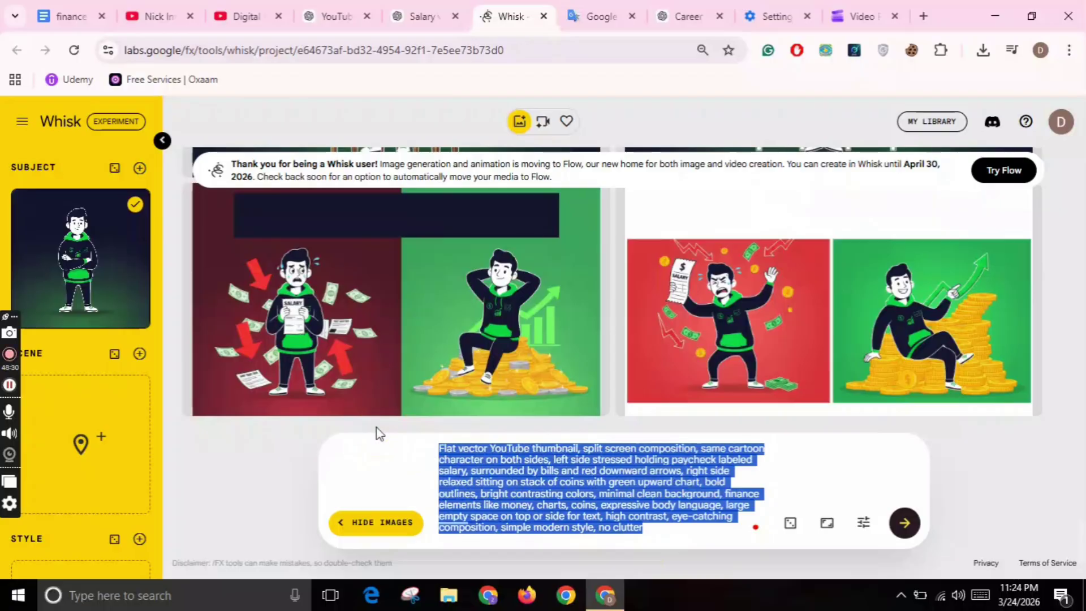
pyautogui.hotkey('ctrl', 'v')
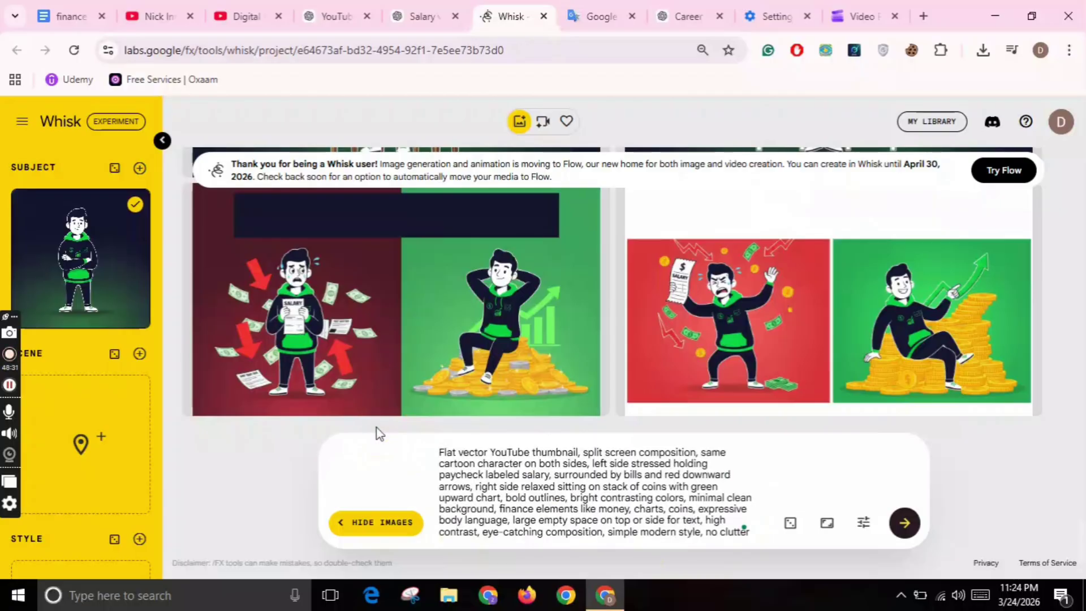
pyautogui.click(903, 532)
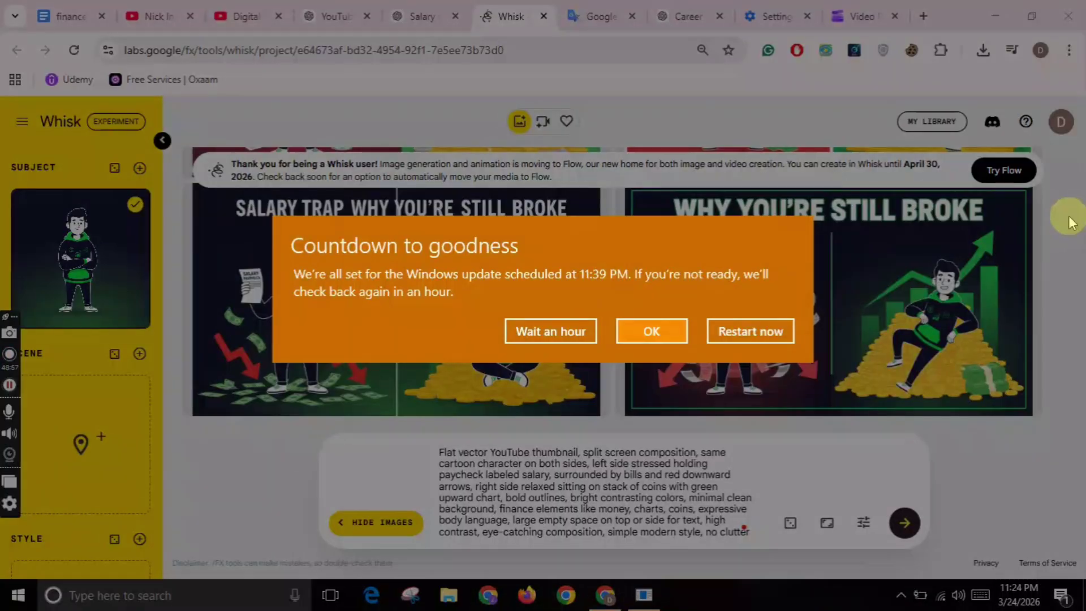
pyautogui.click(544, 331)
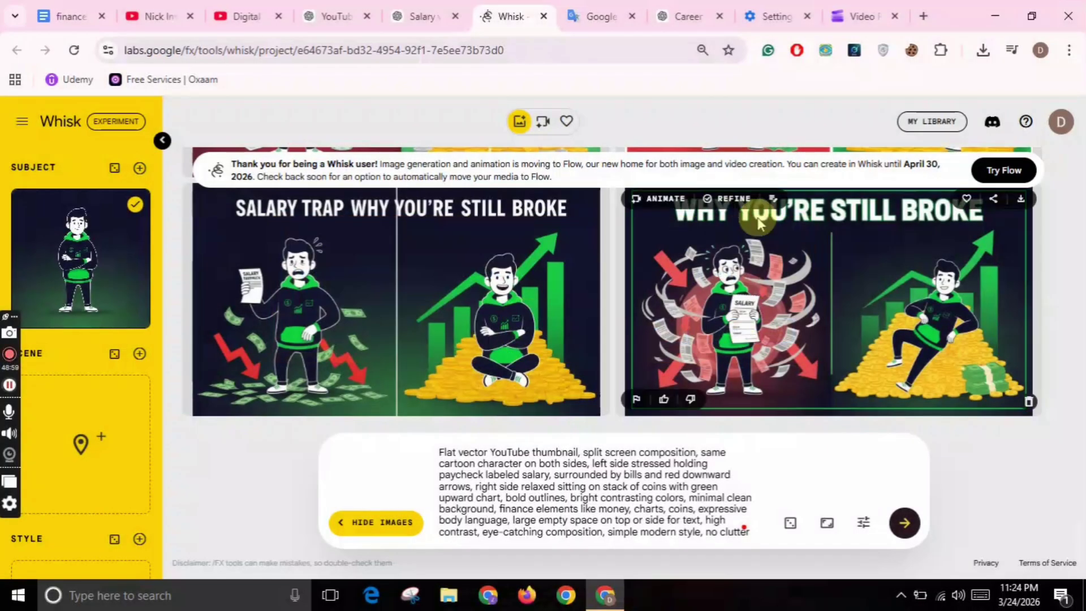
# Switch to the finance prompt niche document and copy the full text under the Prompt for SEO heading.
pyautogui.click(71, 16)
pyautogui.moveTo(1079, 490); pyautogui.dragTo(1078, 523)
pyautogui.moveTo(351, 222); pyautogui.dragTo(483, 506)
pyautogui.rightClick(357, 404)
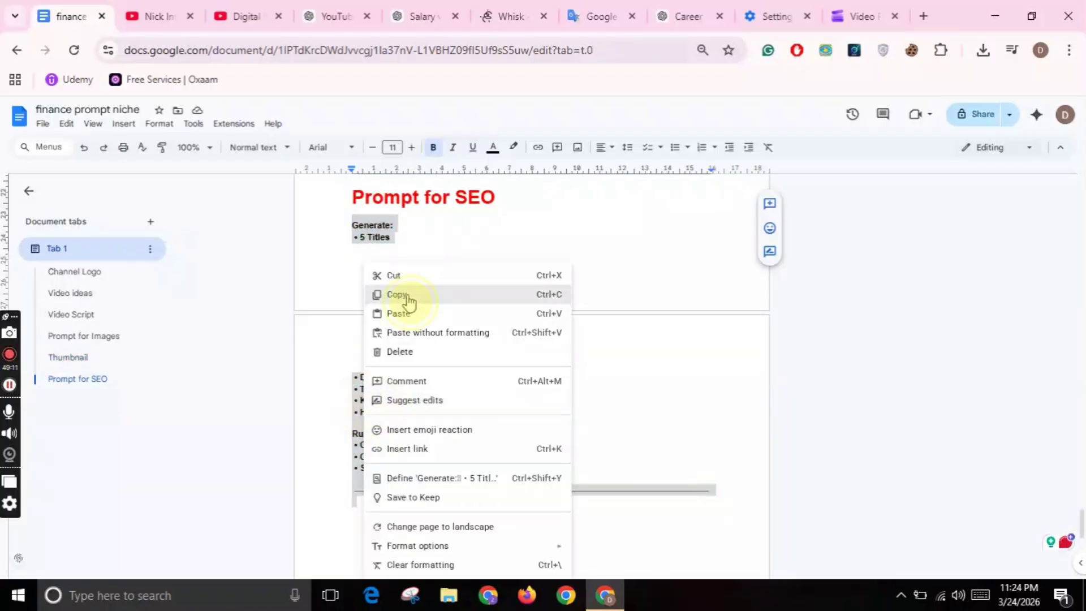
pyautogui.click(406, 295)
# Return to the Salary vs Wealth chat, paste the copied SEO prompt and send it to generate titles, description, tags, keywords and hashtags.
pyautogui.click(250, 10)
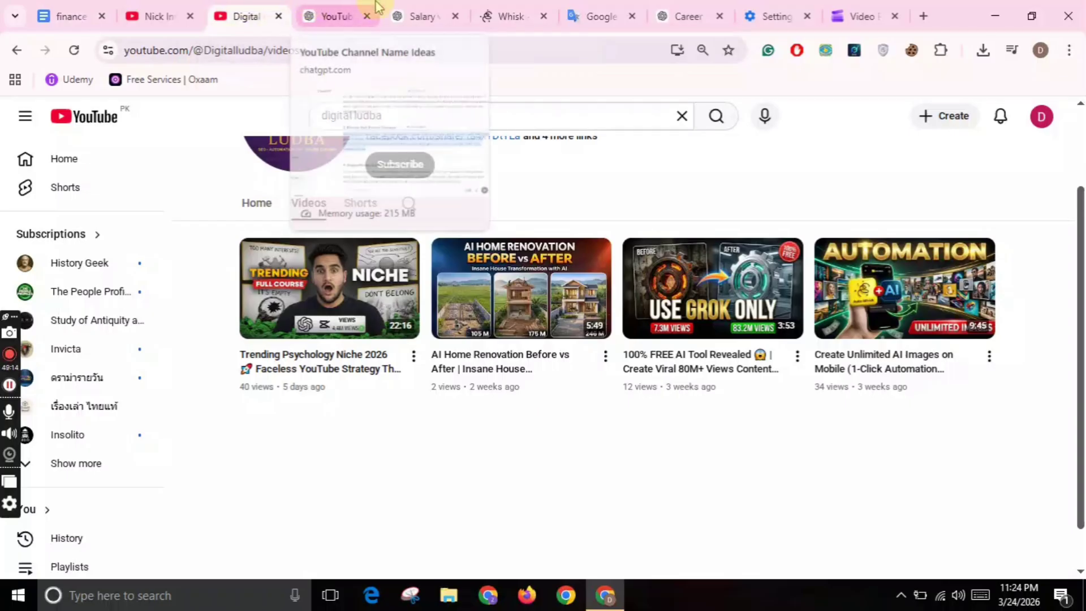
pyautogui.click(376, 8)
pyautogui.click(421, 14)
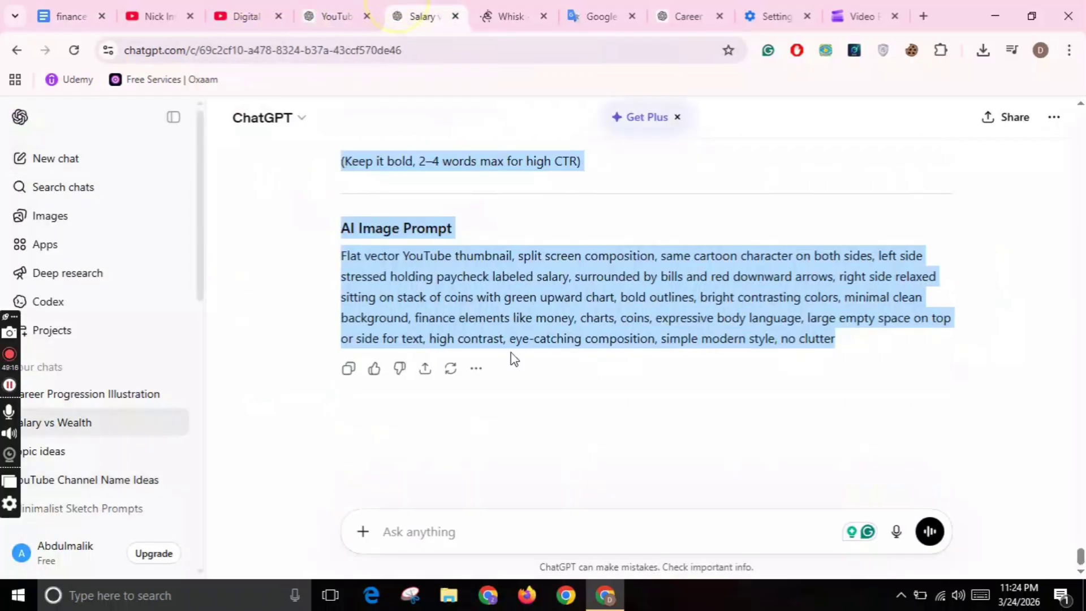
pyautogui.rightClick(431, 527)
pyautogui.click(475, 307)
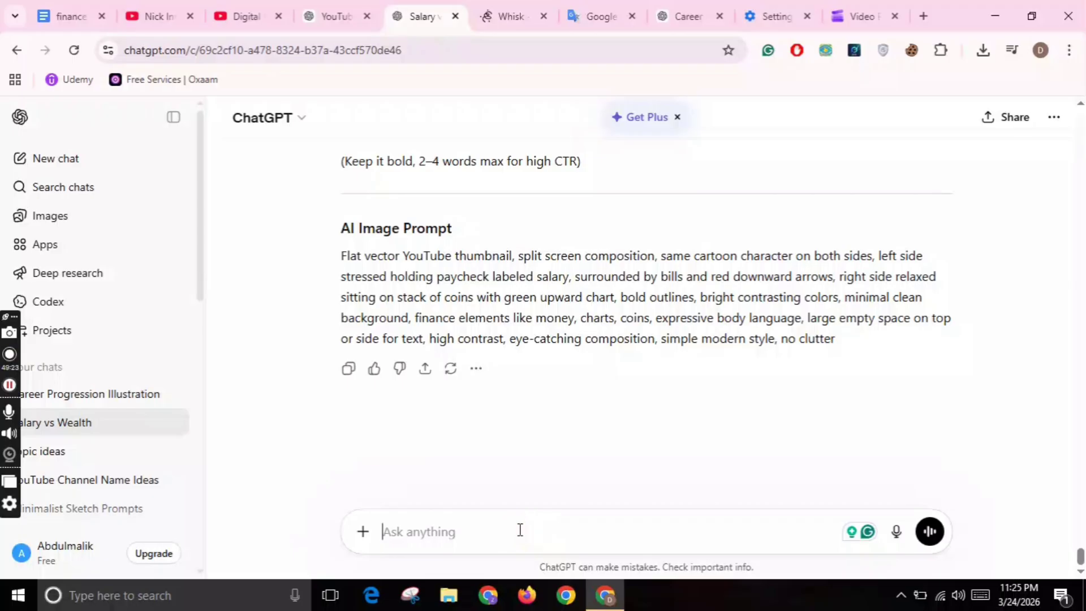
pyautogui.hotkey('ctrl', 'v')
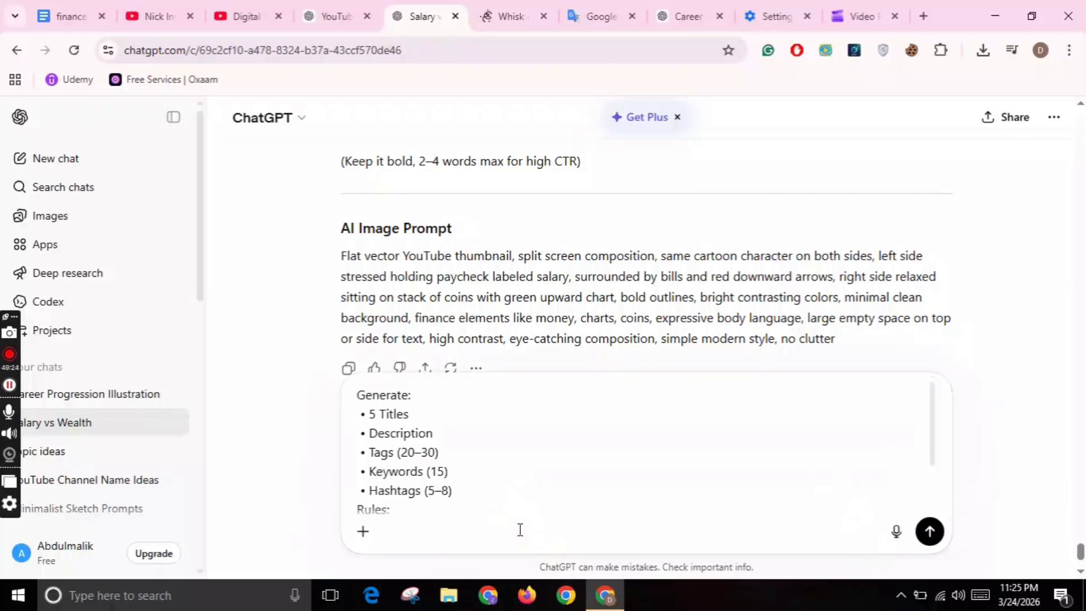
pyautogui.click(929, 531)
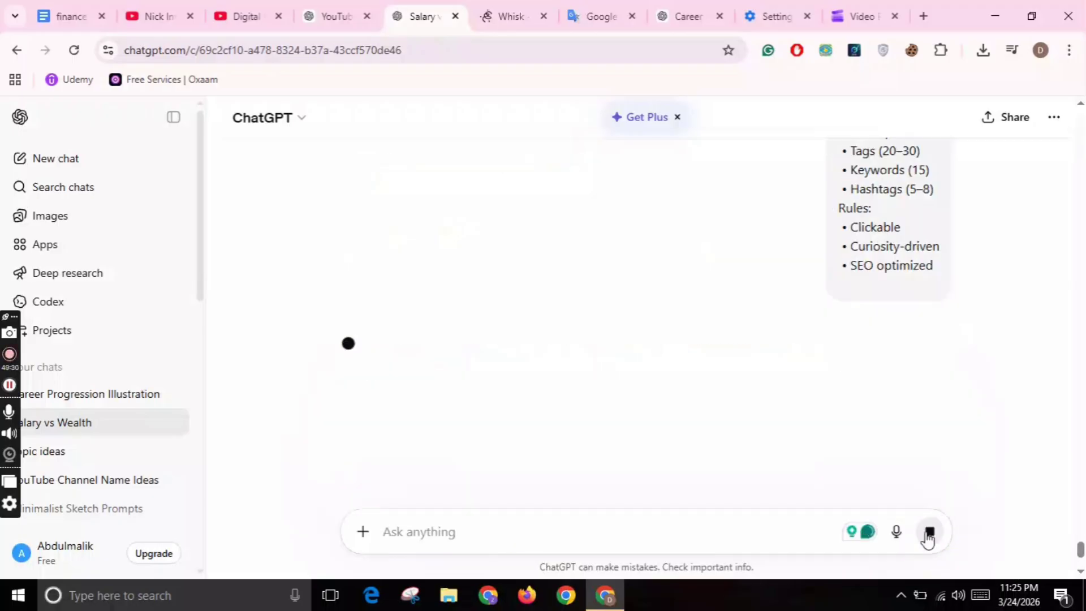
# Switch to the Clipchamp project, preview the first seconds of the captioned video and select the caption in the preview.
pyautogui.click(851, 12)
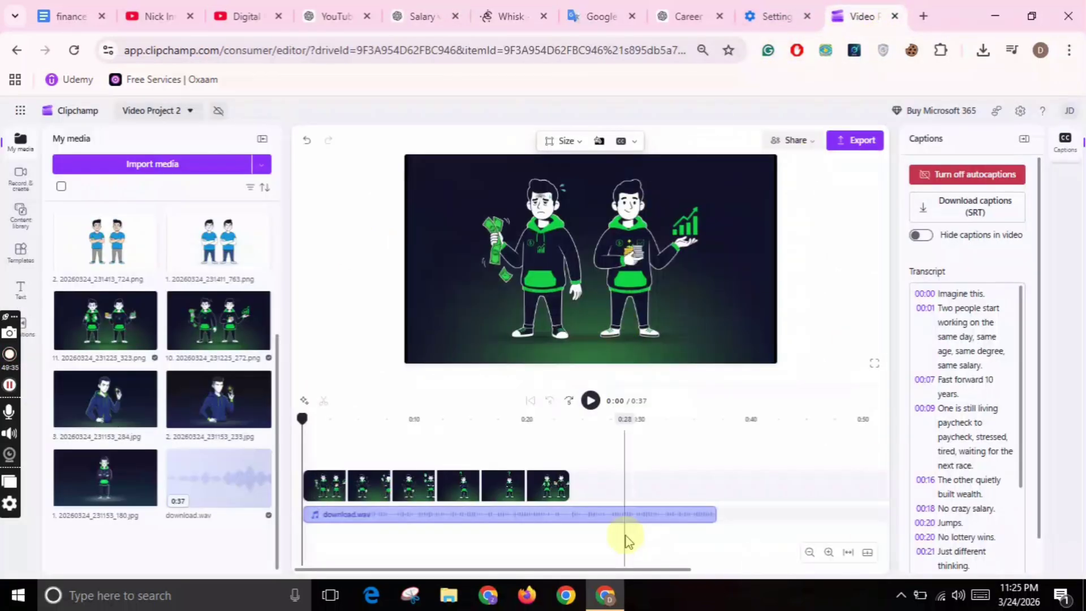
pyautogui.click(589, 400)
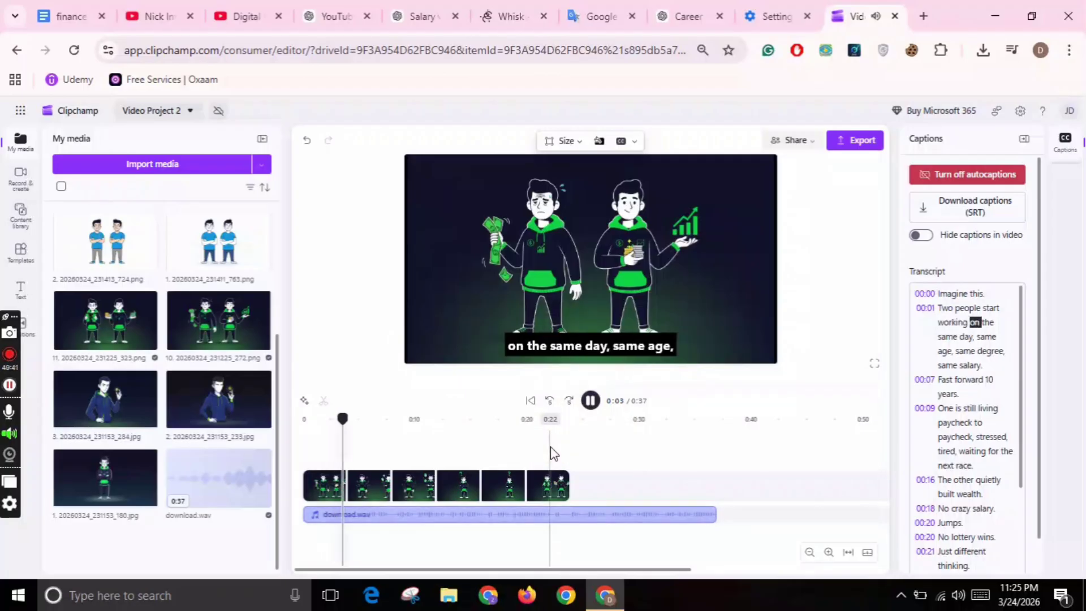
pyautogui.click(595, 409)
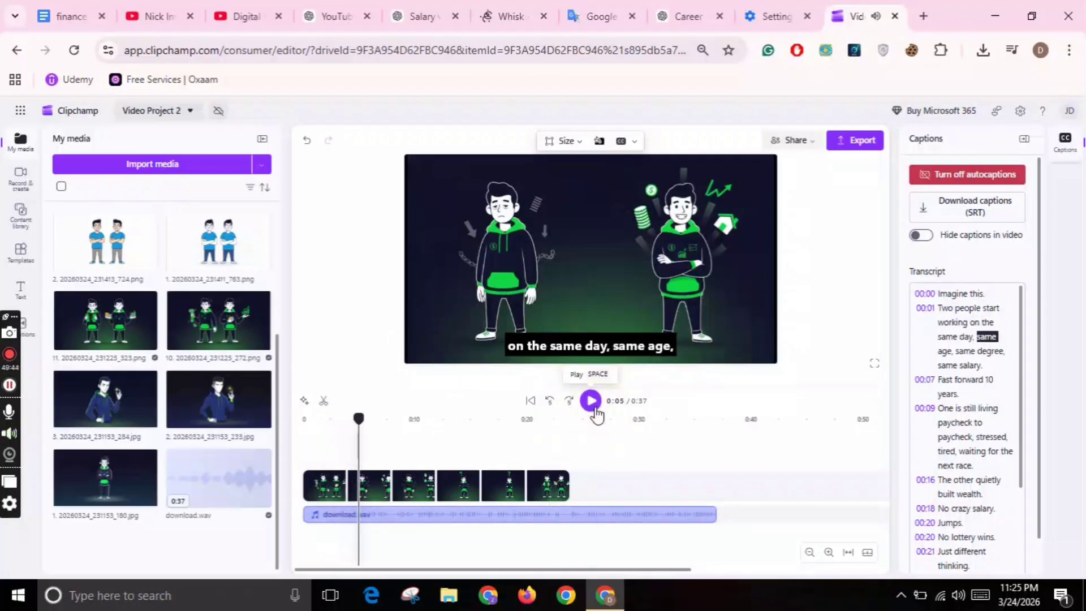
pyautogui.click(554, 342)
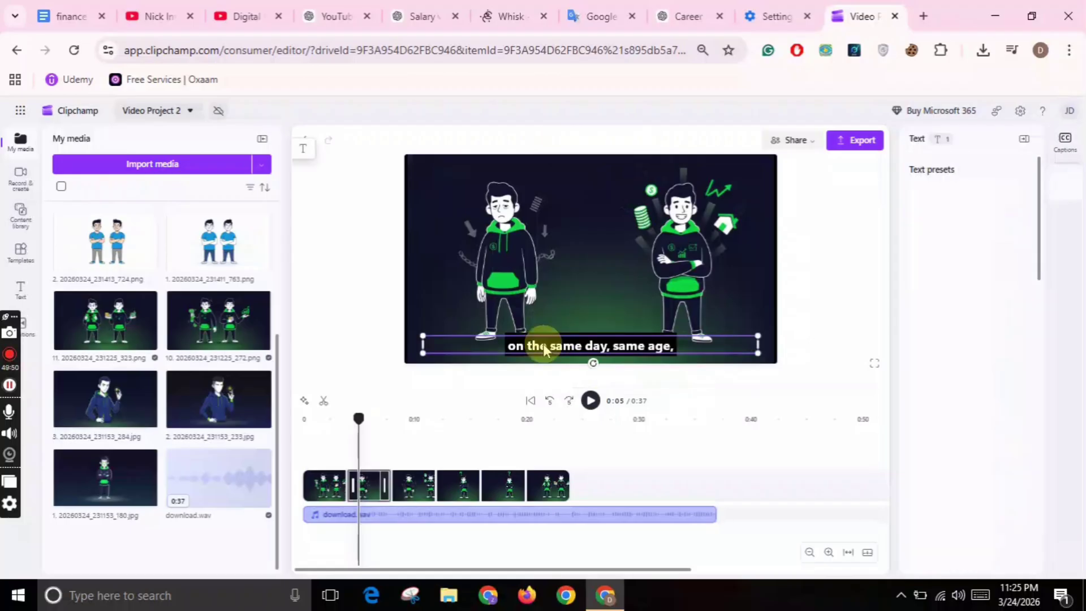
# Export Video Project 2 as an MP4 at 1080p with cloud storage turned off.
pyautogui.click(853, 149)
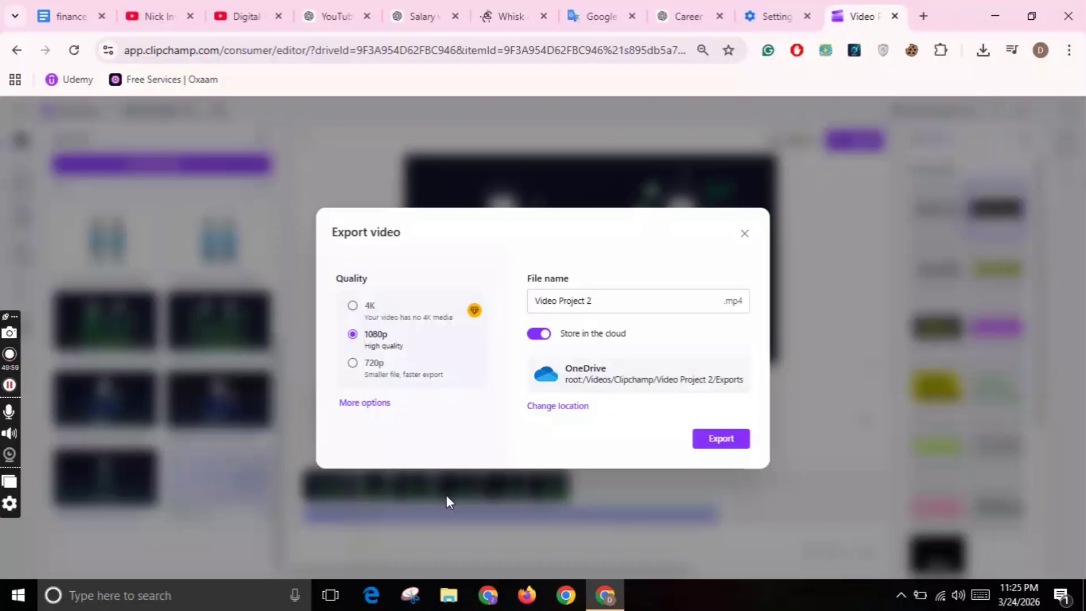
pyautogui.click(539, 334)
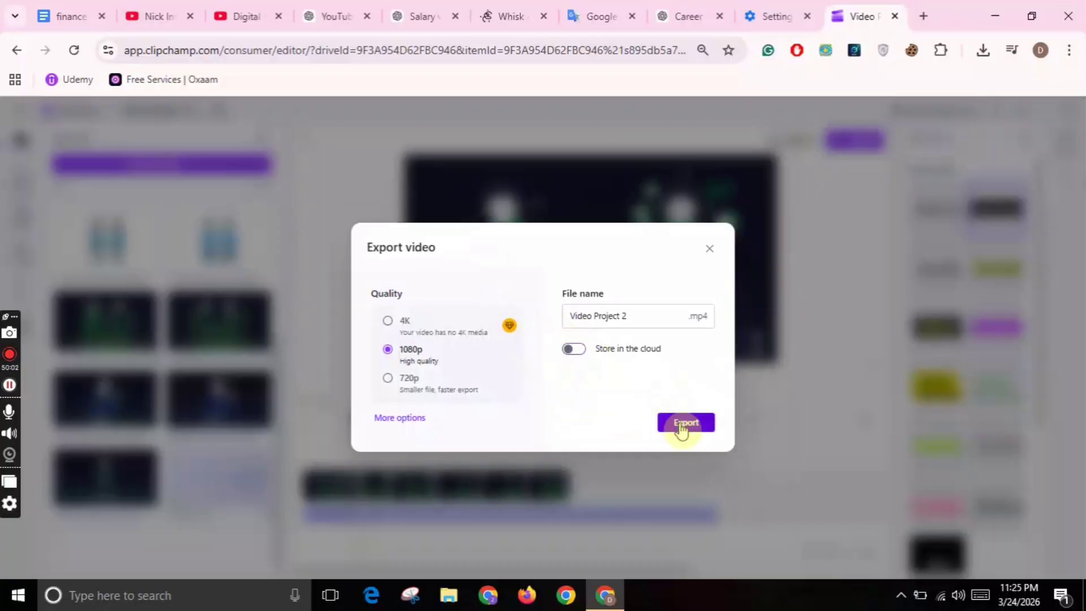
pyautogui.click(682, 424)
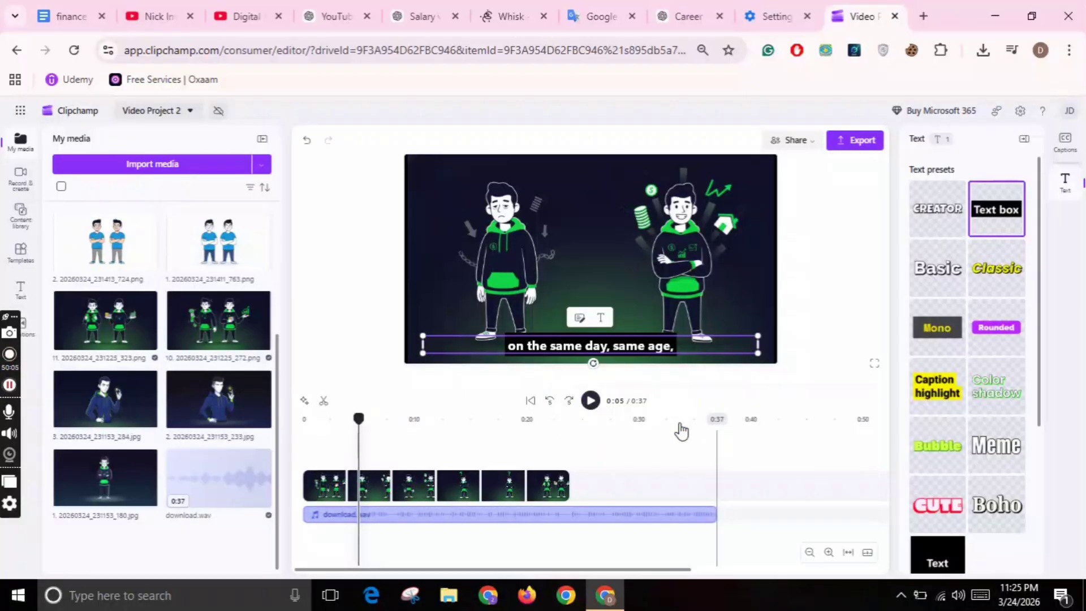